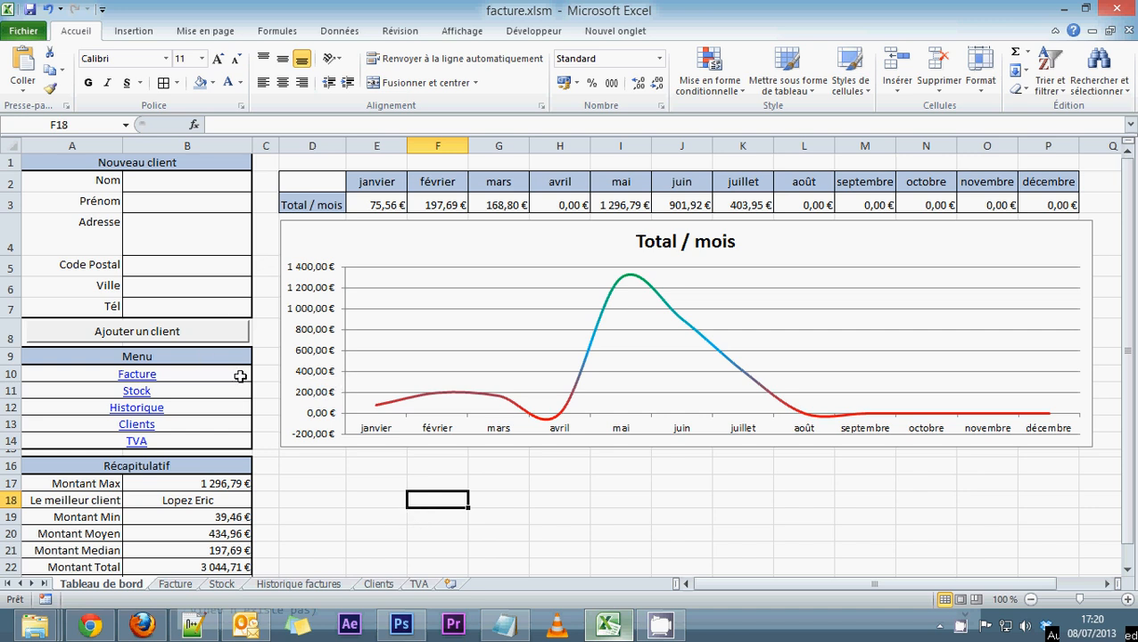
click(269, 178)
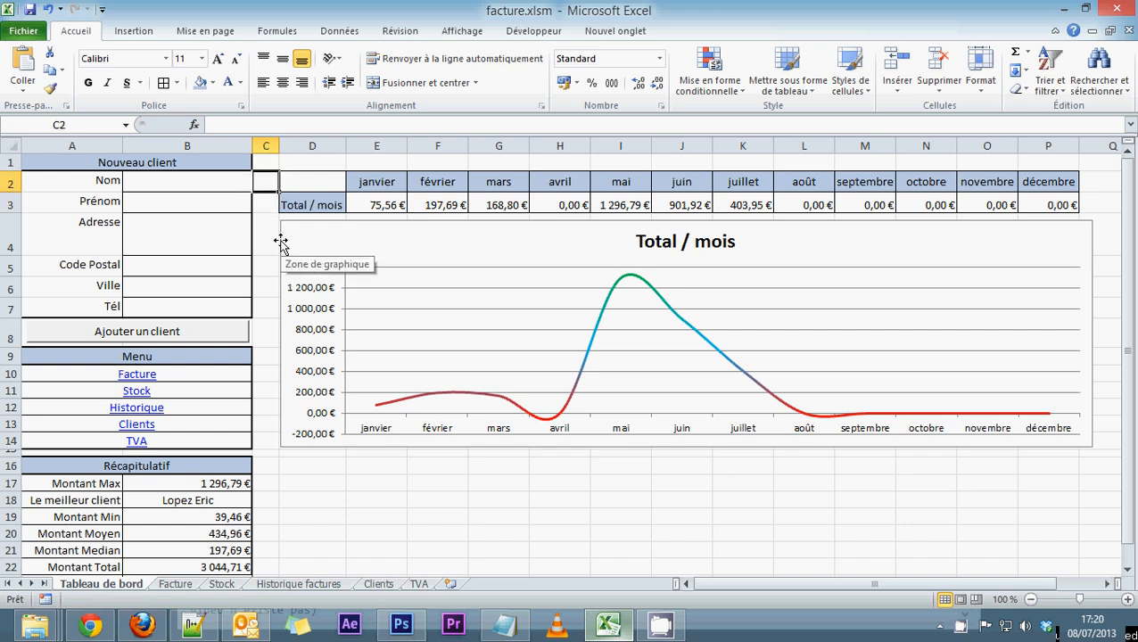
click(203, 185)
click(208, 197)
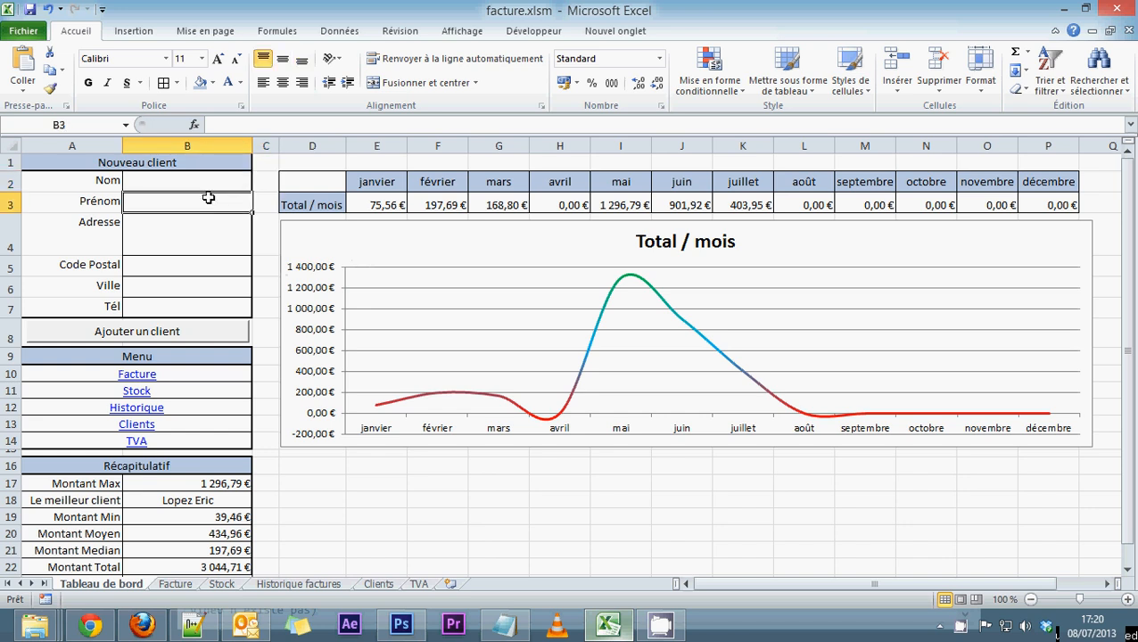
click(266, 184)
click(265, 207)
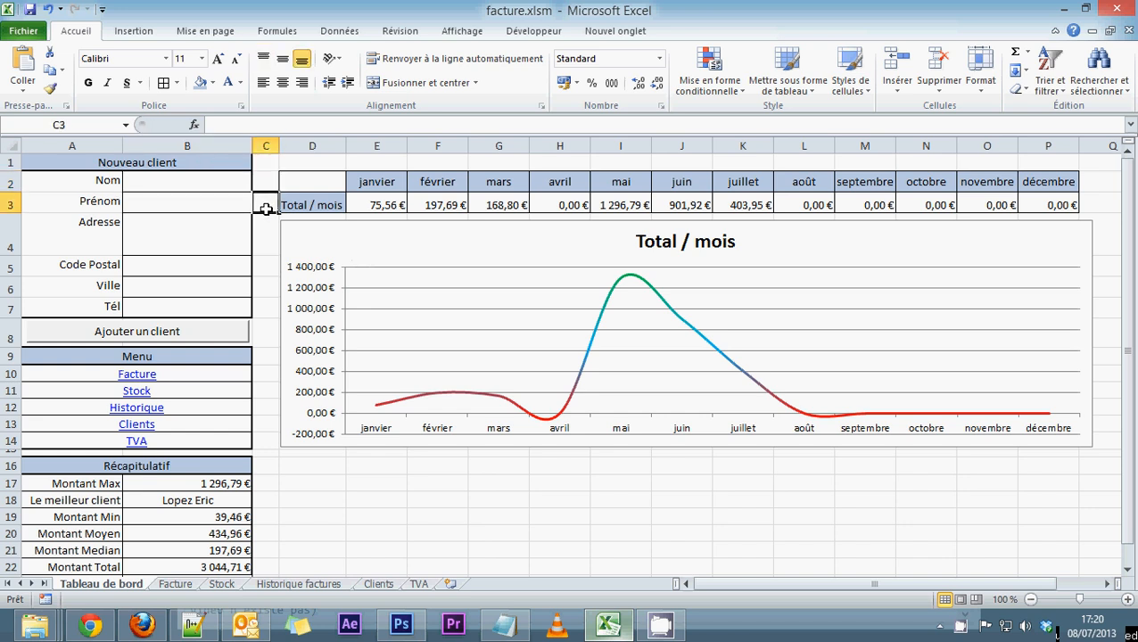
click(265, 189)
click(265, 203)
click(266, 185)
click(265, 202)
click(265, 187)
click(264, 208)
click(264, 181)
click(264, 201)
click(264, 183)
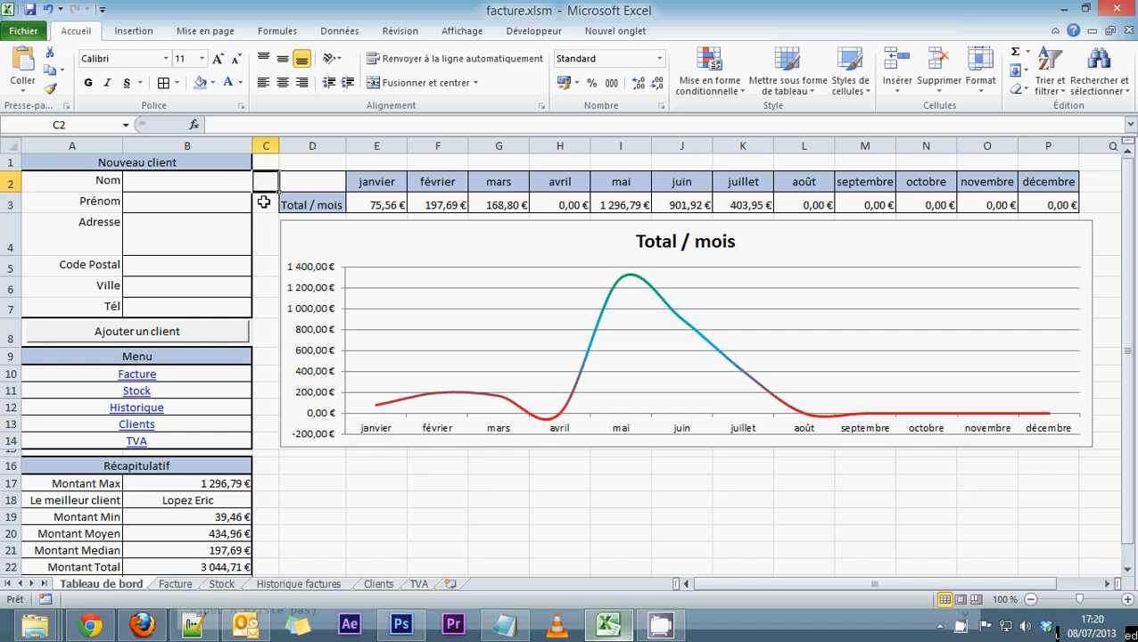
click(264, 202)
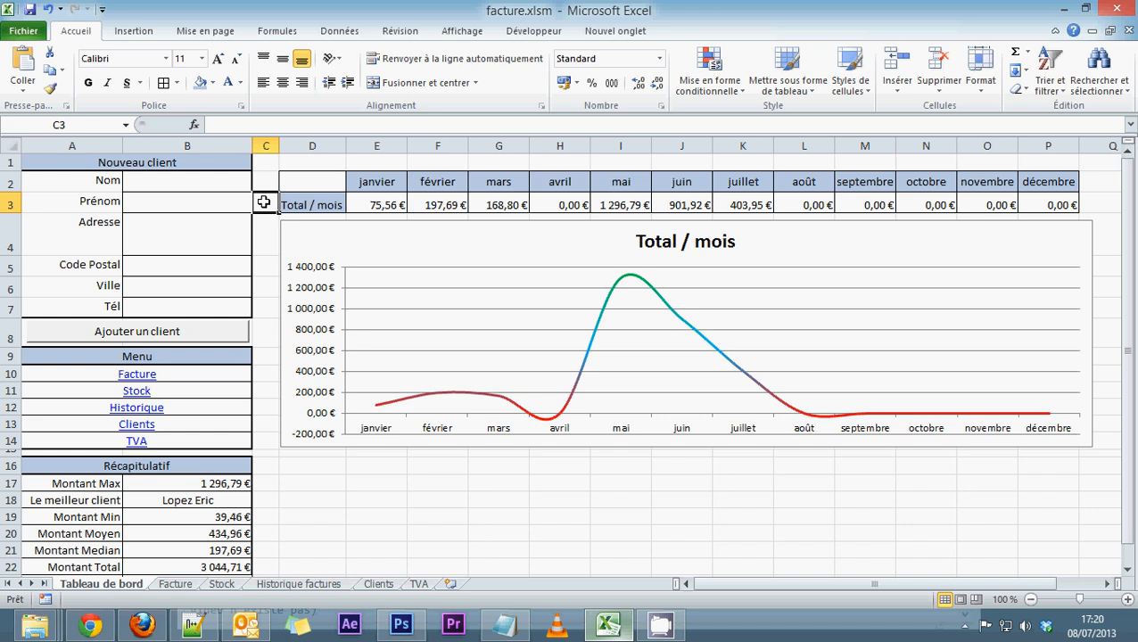
Look over the dashboard's summary block, the invoice on the Facture sheet and the product list on the Stock sheet.
scroll(281, 517, down, 1)
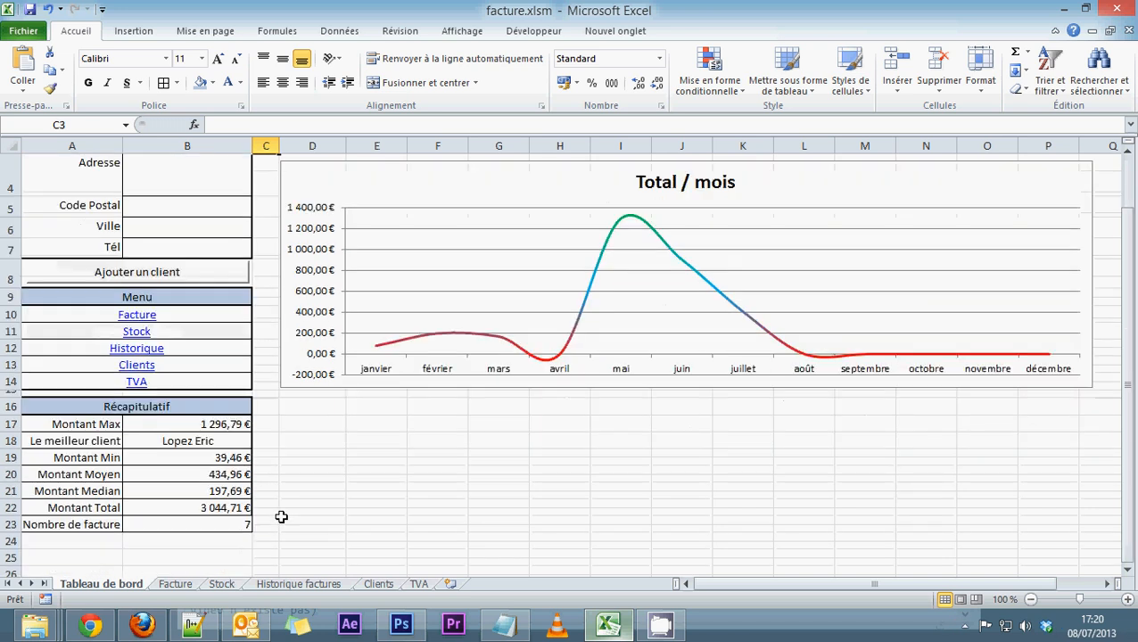
scroll(281, 517, up, 1)
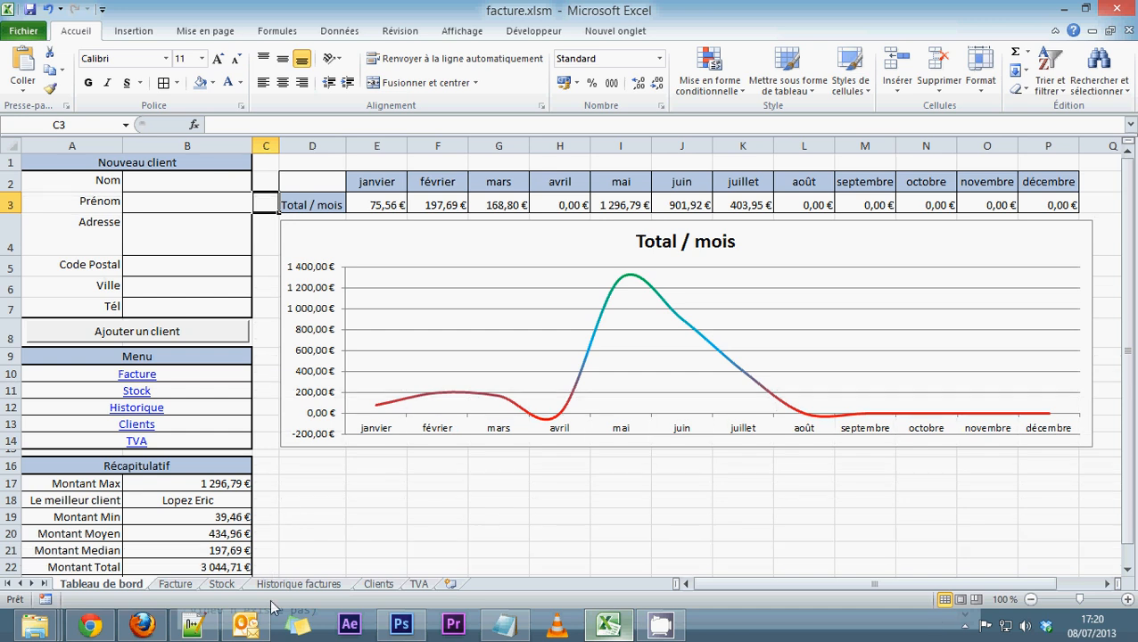
click(176, 584)
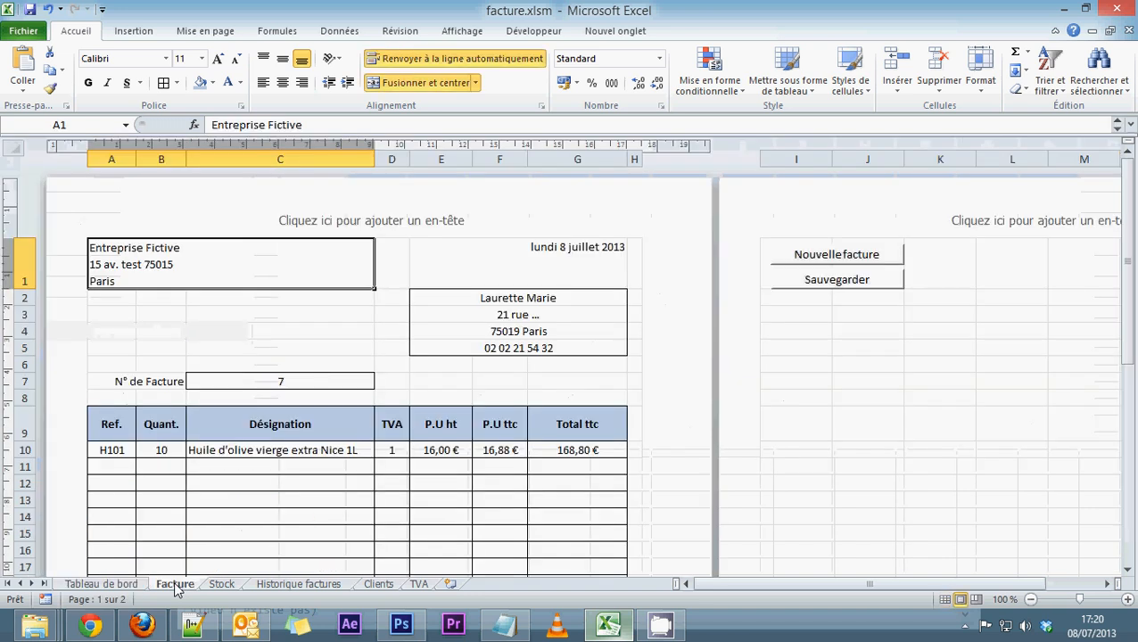
click(222, 585)
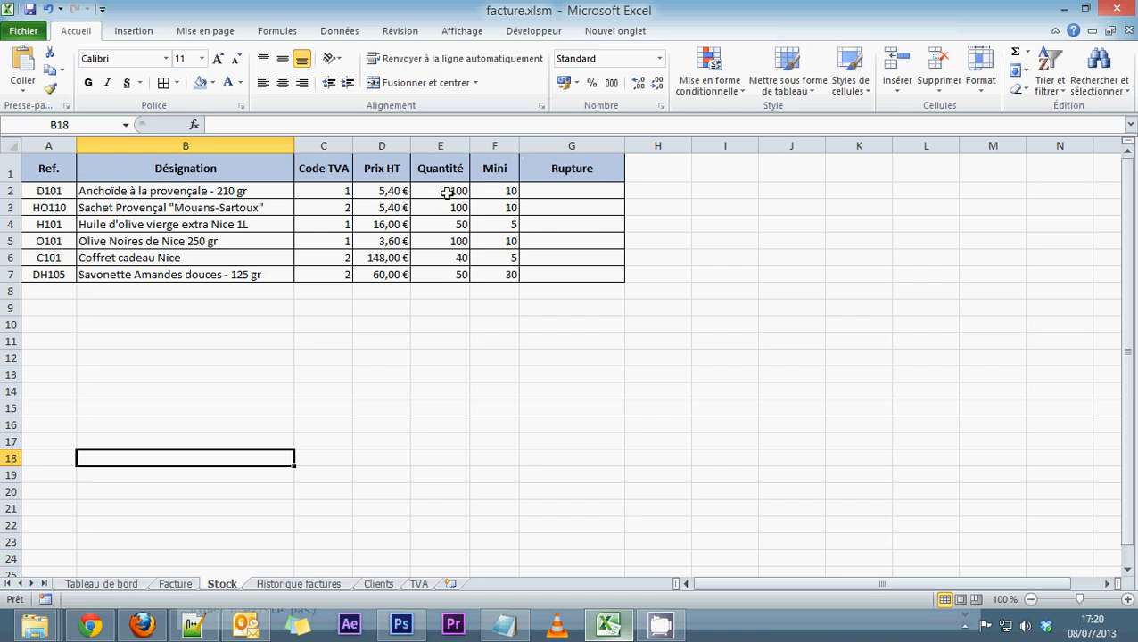
click(175, 584)
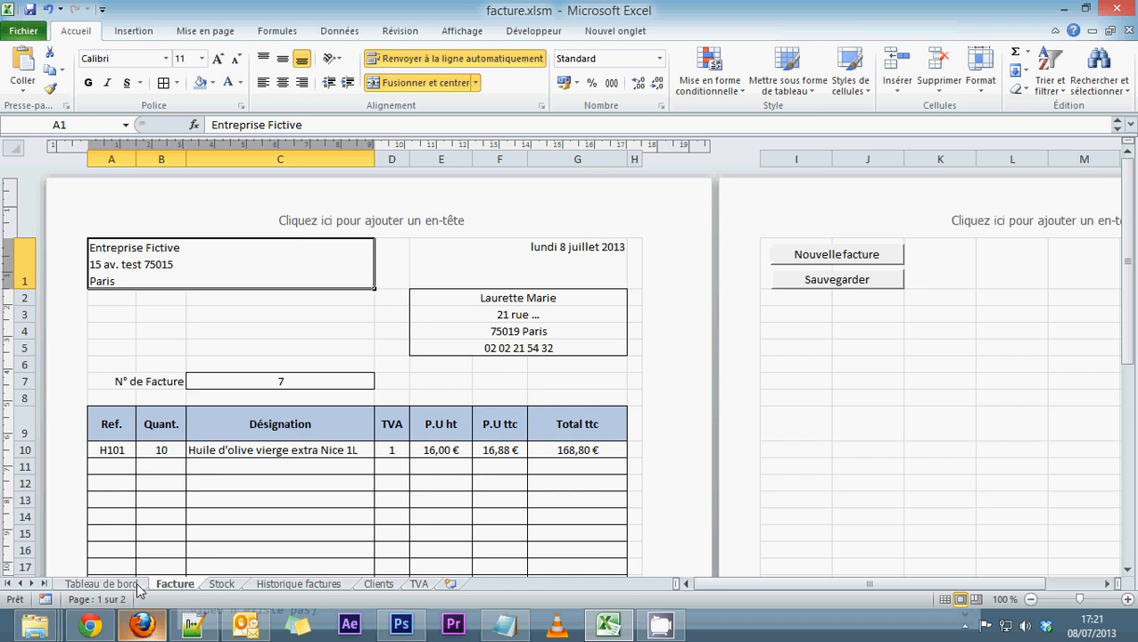
click(99, 584)
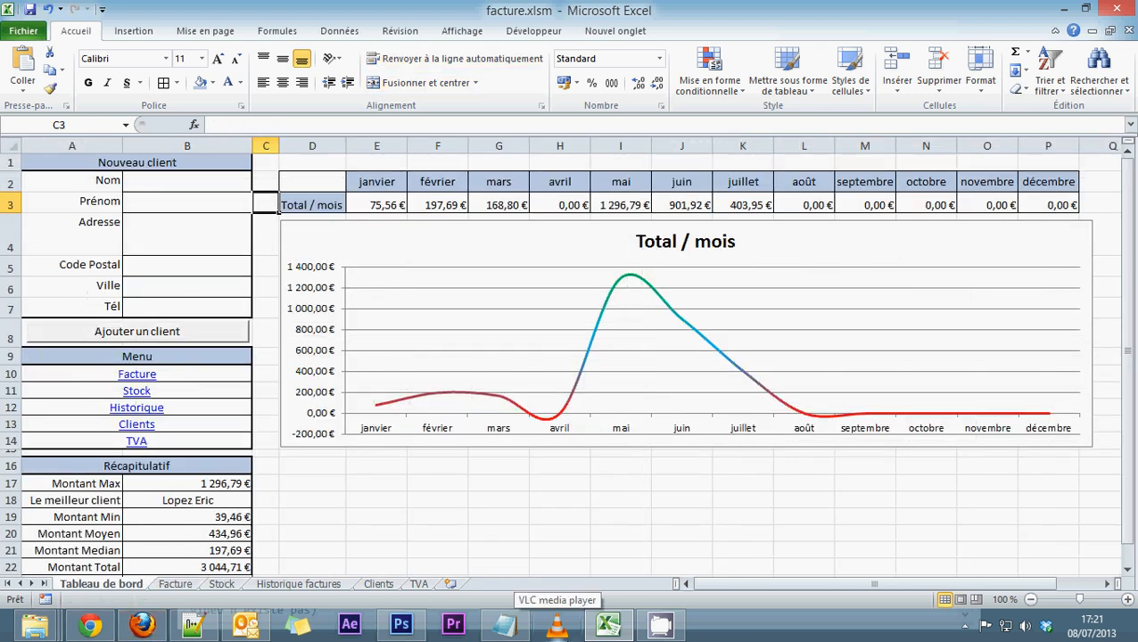
Compare the dashboard's empty Nom entry cell with the Nom column of the Clients sheet.
click(258, 178)
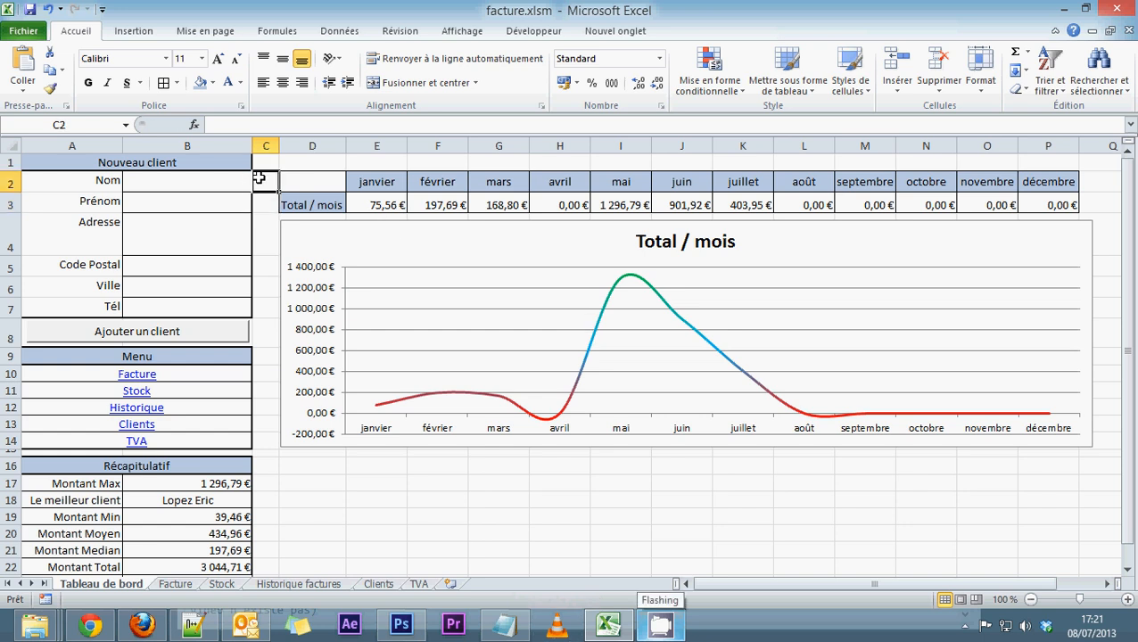
click(178, 184)
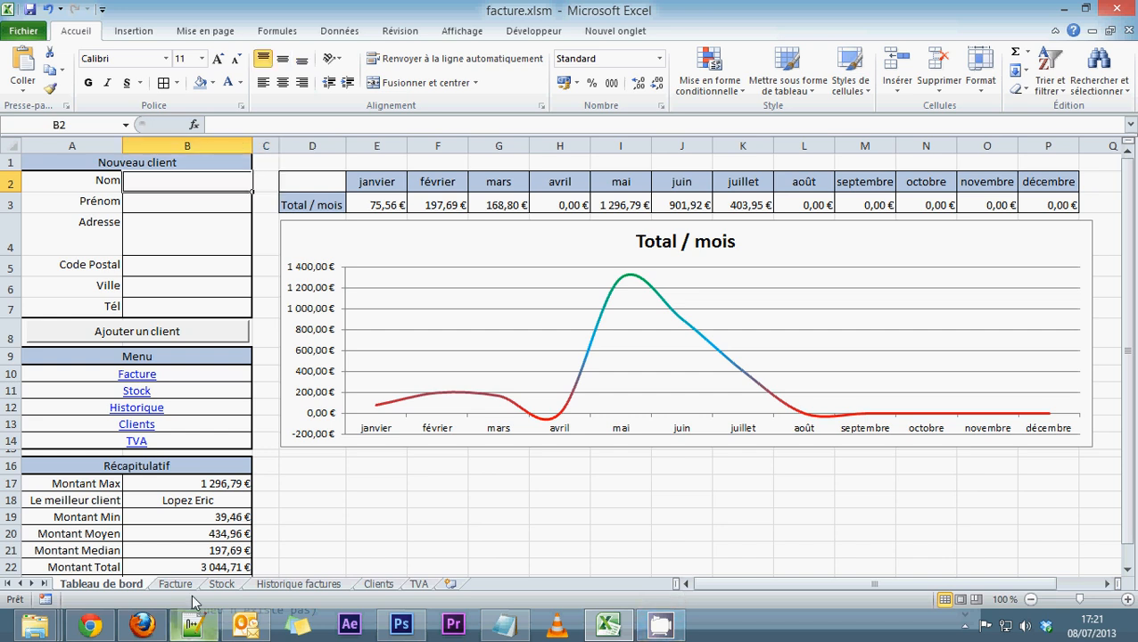
click(382, 584)
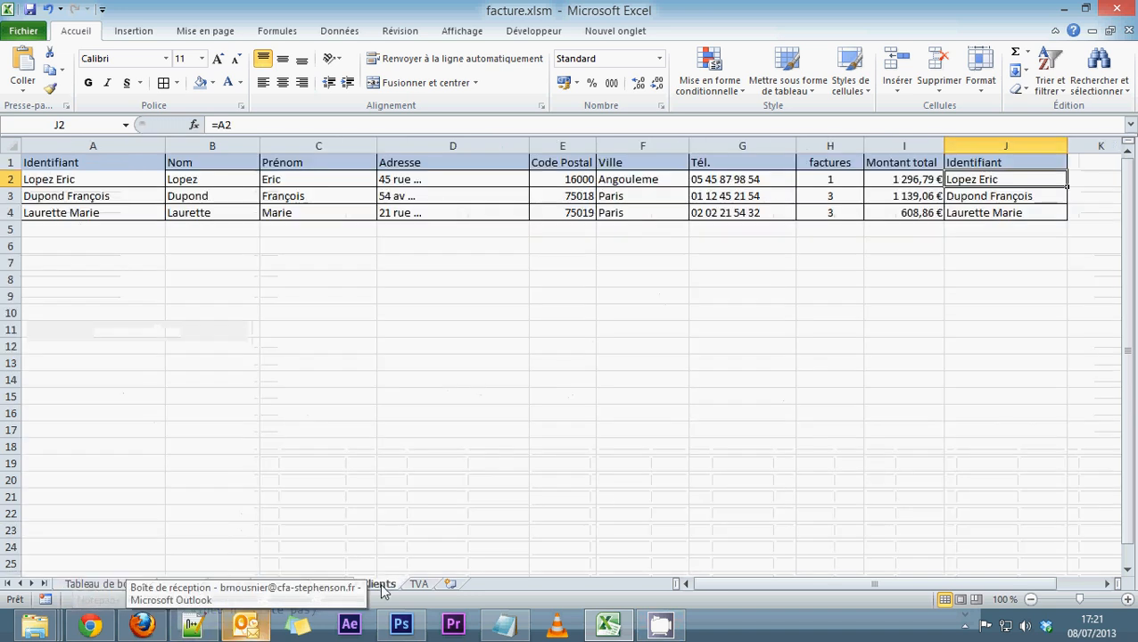
click(205, 179)
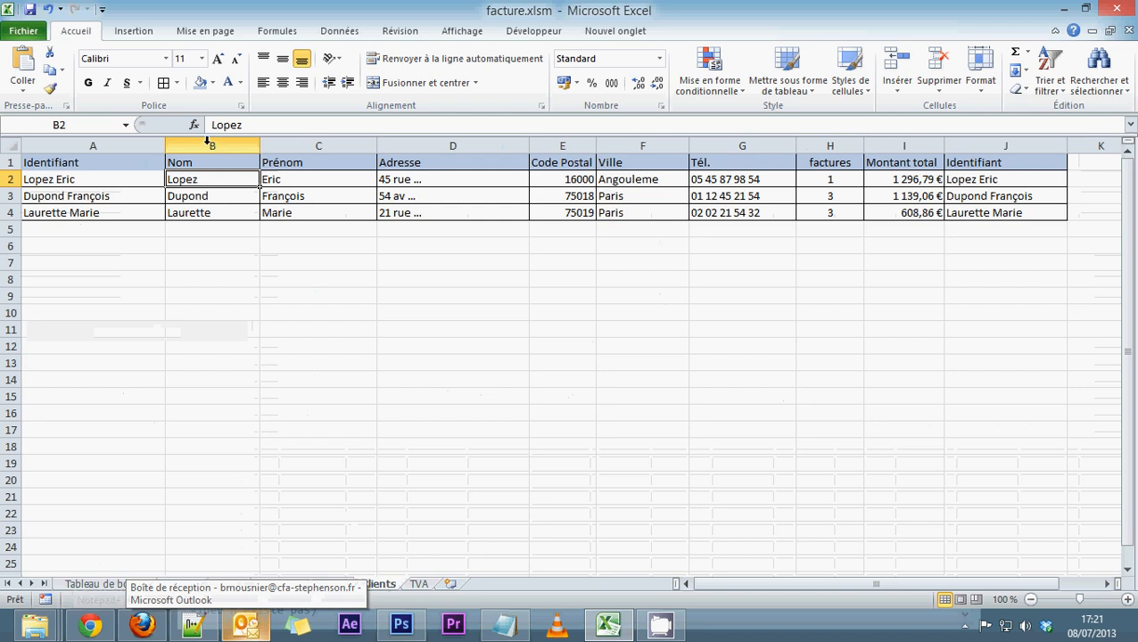
click(211, 145)
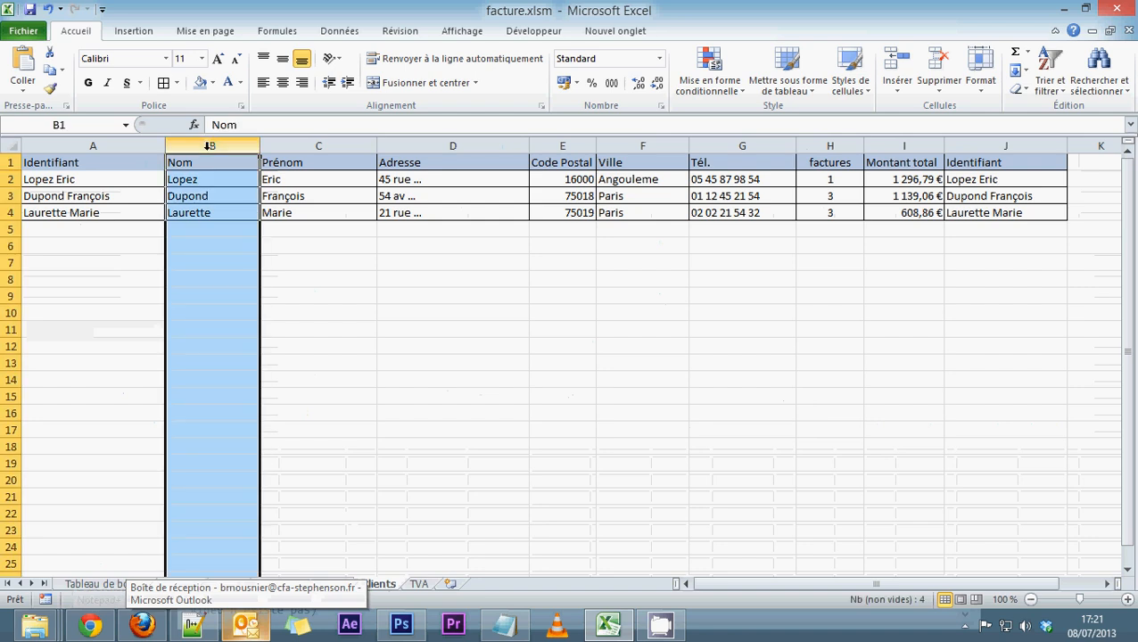
click(103, 584)
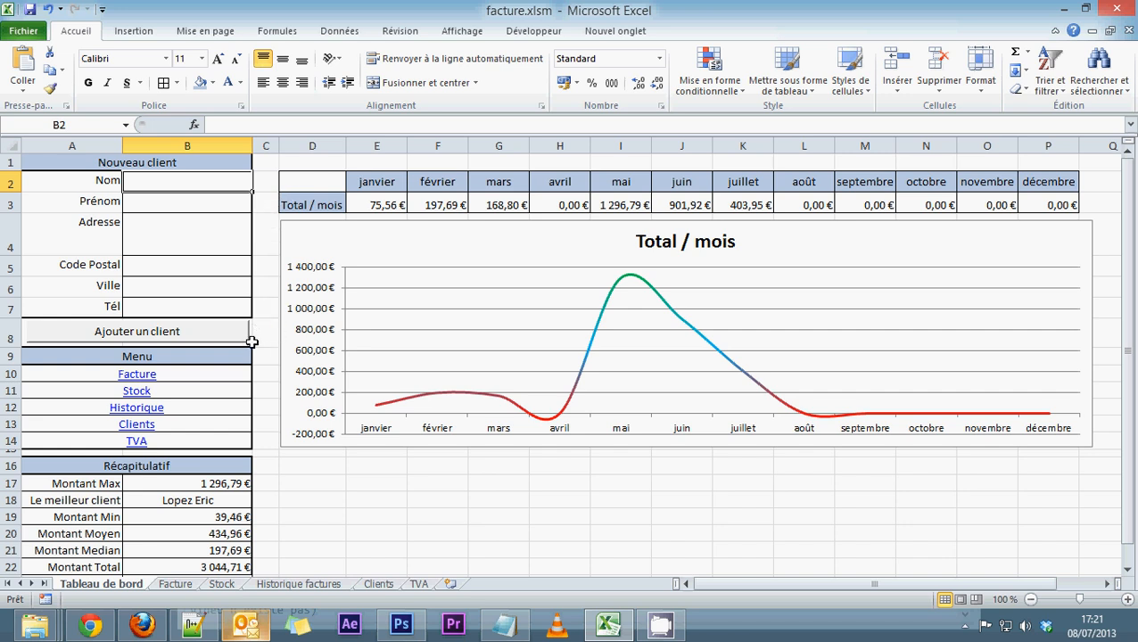
click(270, 181)
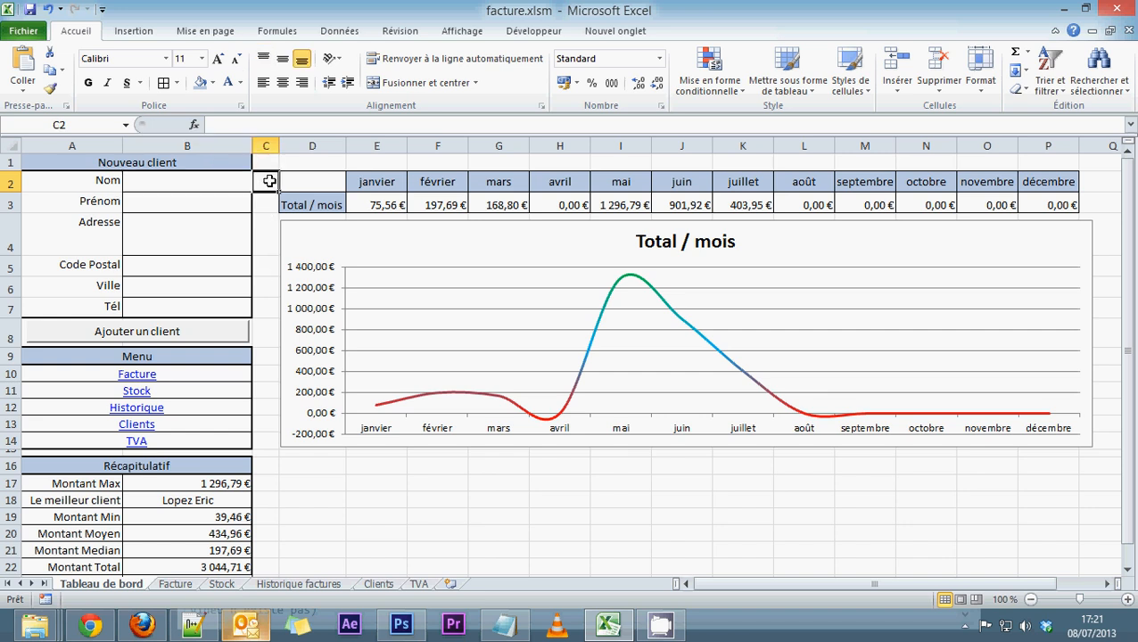
click(219, 181)
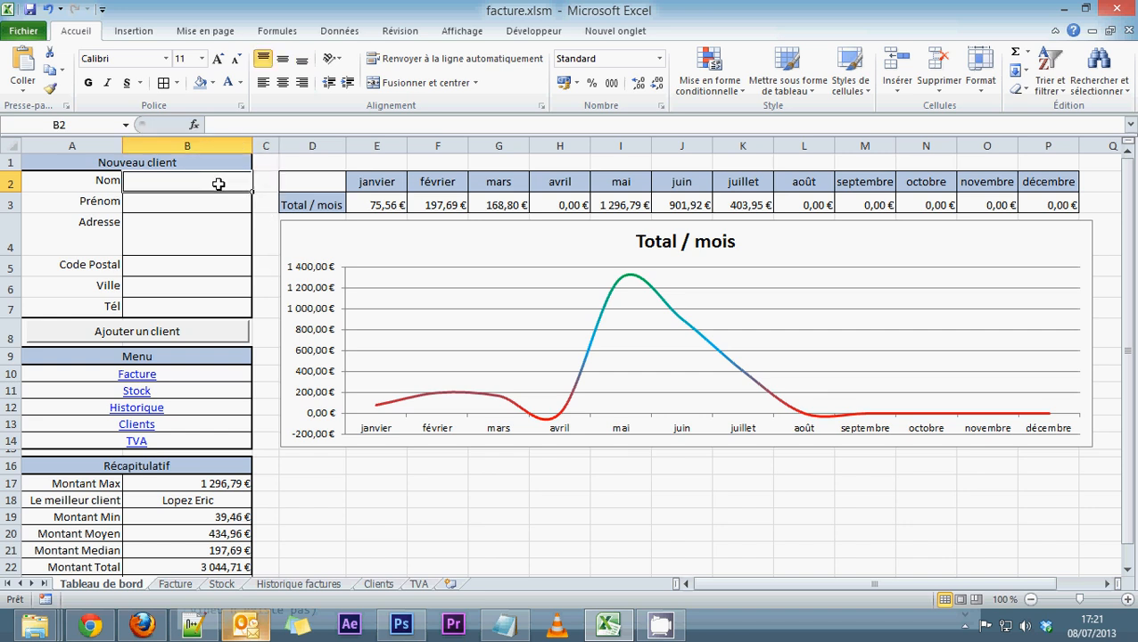
click(378, 584)
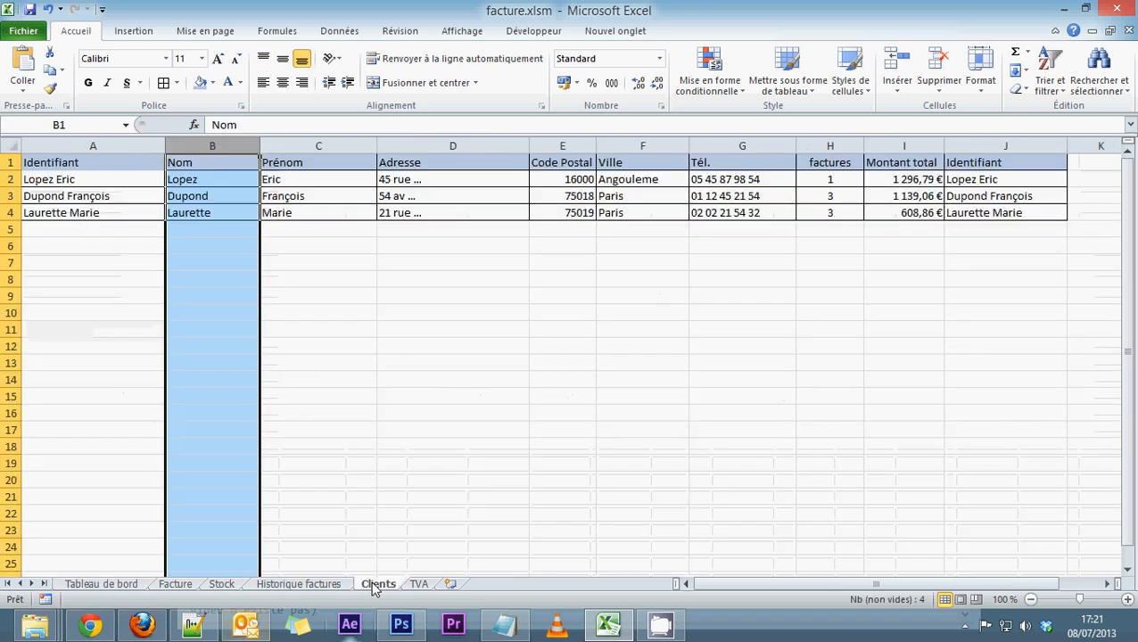
Enter an existing client's last name in B2 and first name in B3 of the Tableau de bord sheet's new-client form.
click(122, 584)
text(L)
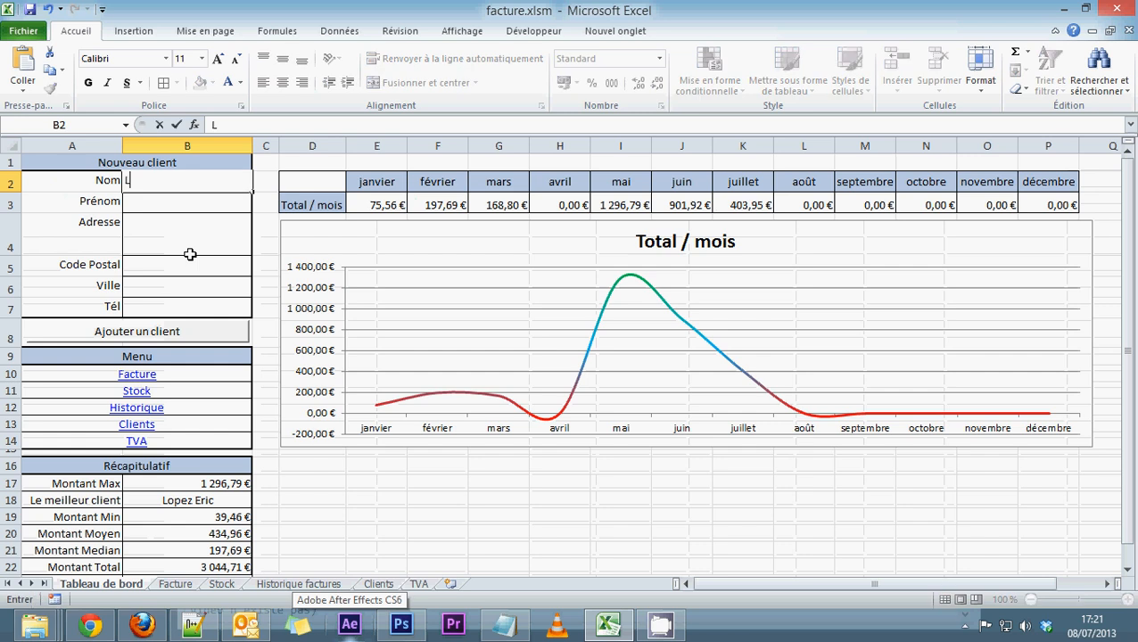
text(opez)
click(193, 205)
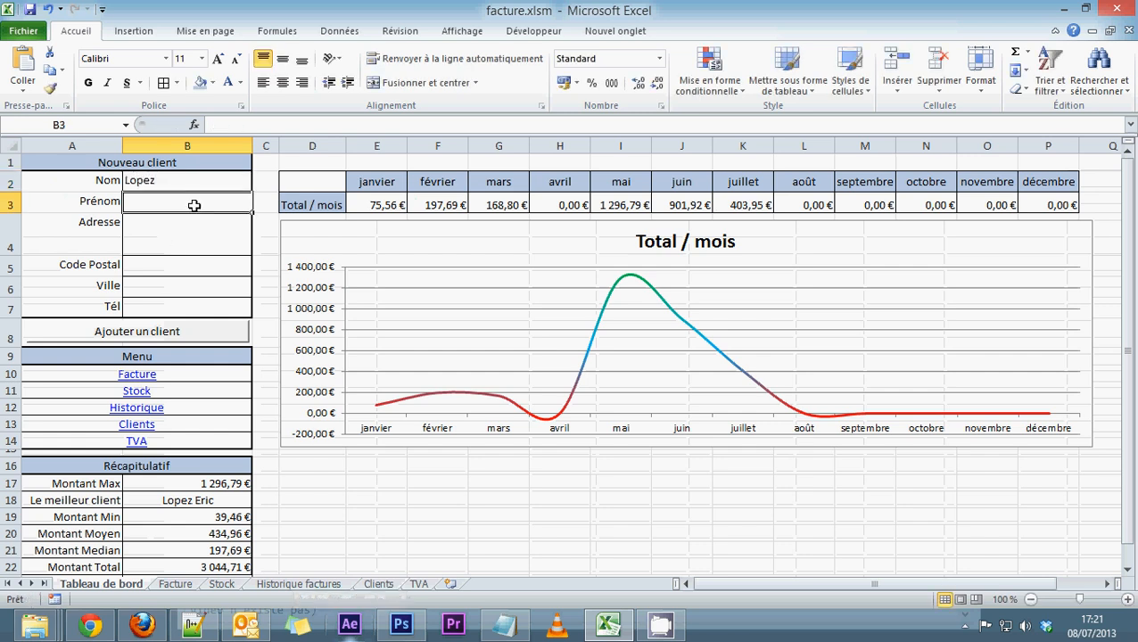
text(Eric)
key(Return)
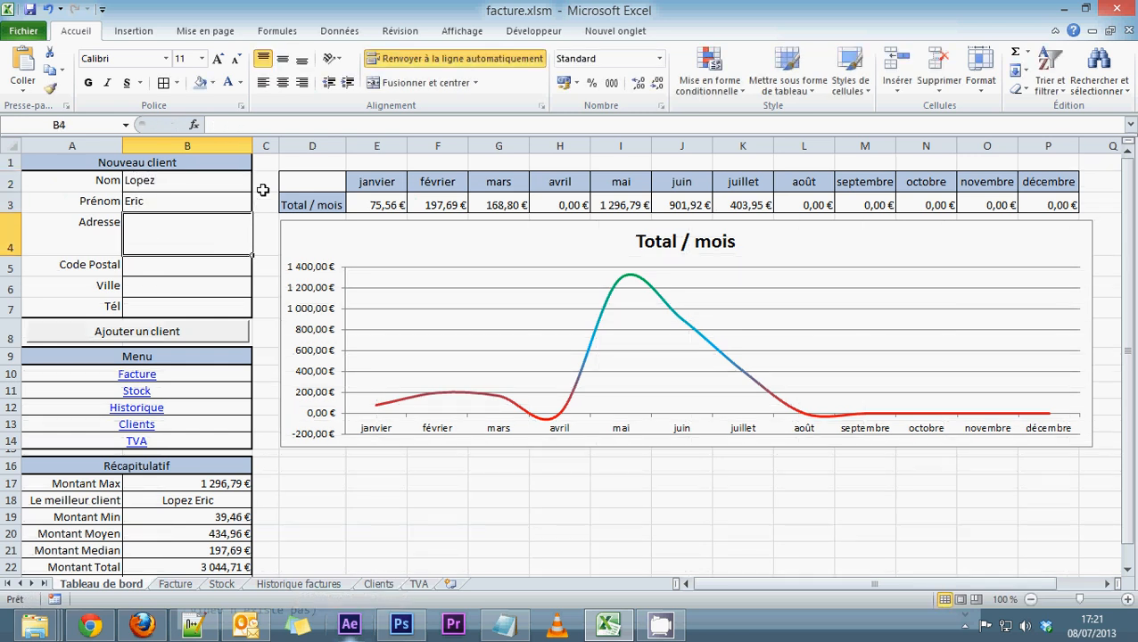
Insert the NB.SI function in cell C2, beside the Nom entry cell.
click(260, 189)
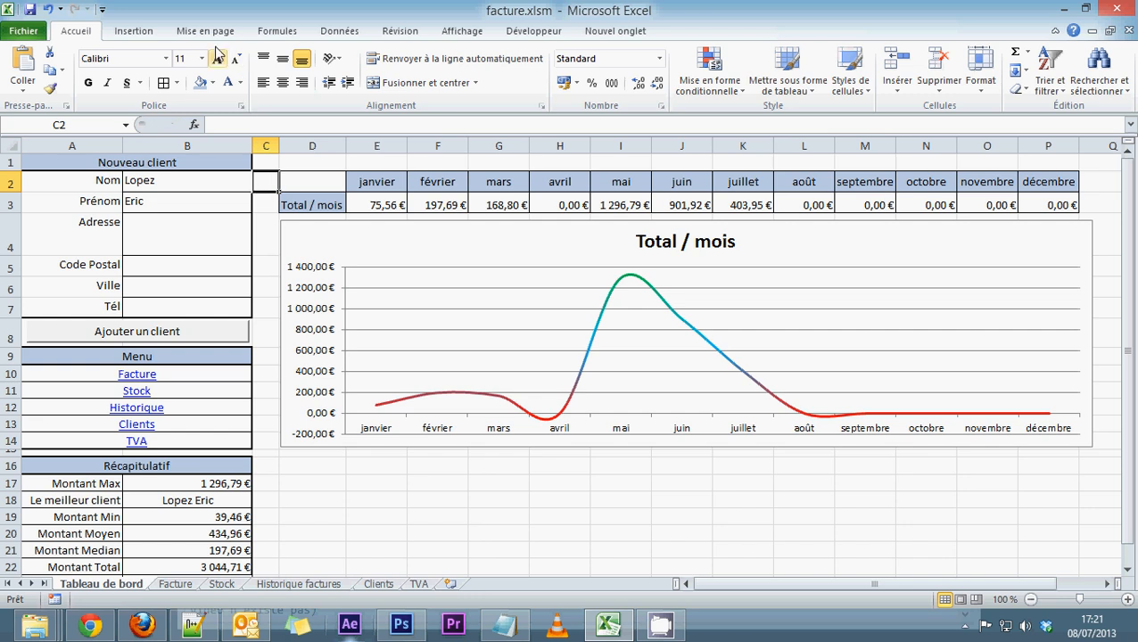
click(286, 32)
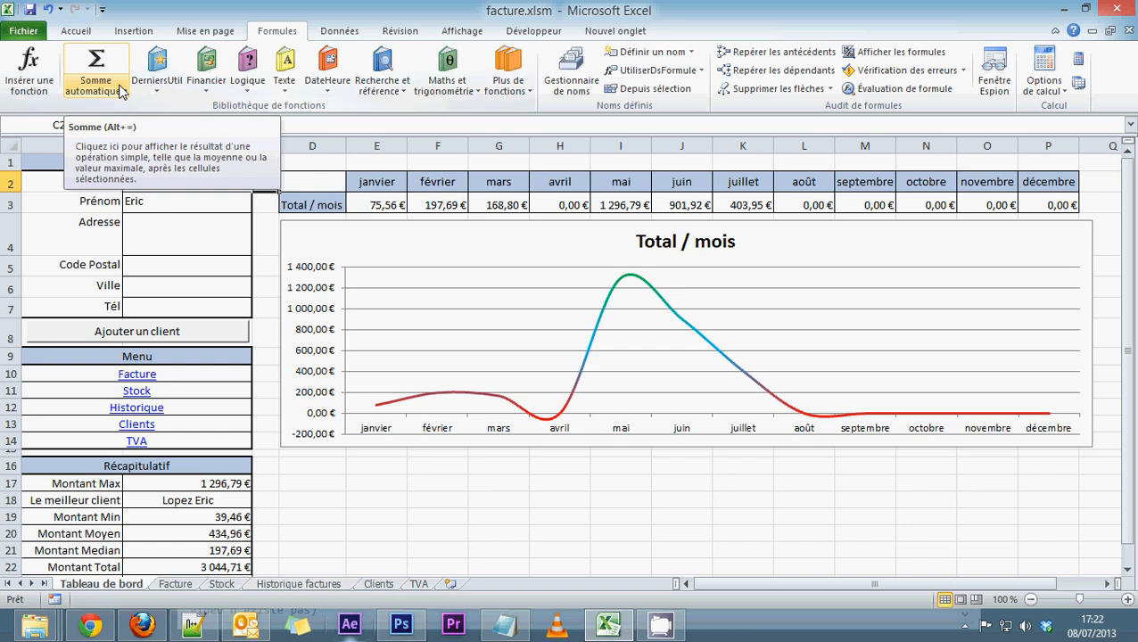
click(30, 76)
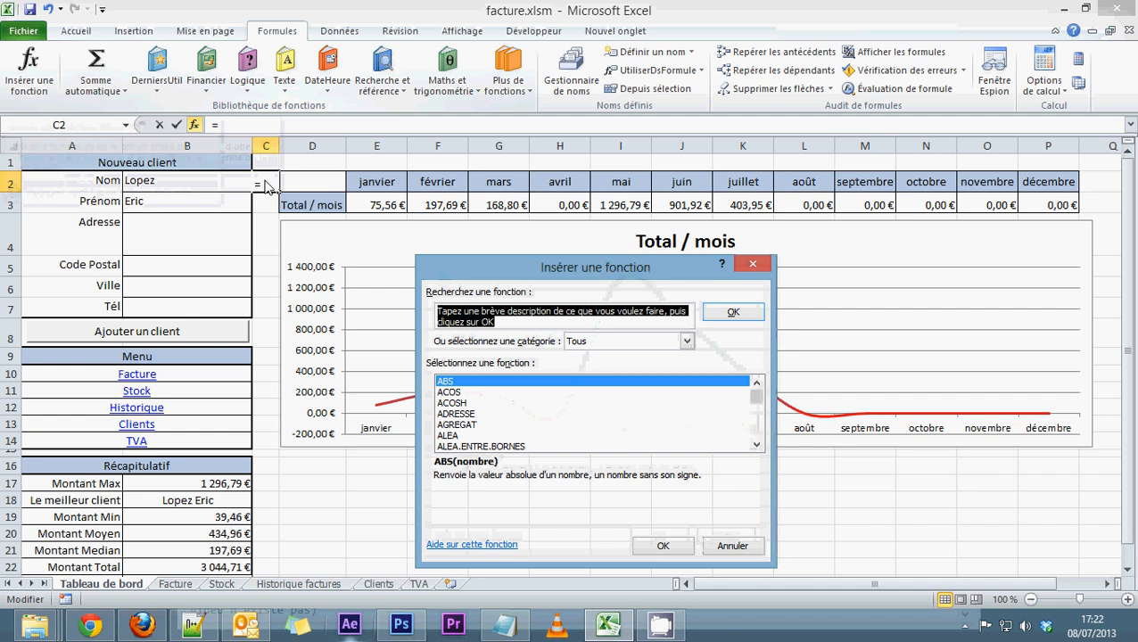
click(459, 403)
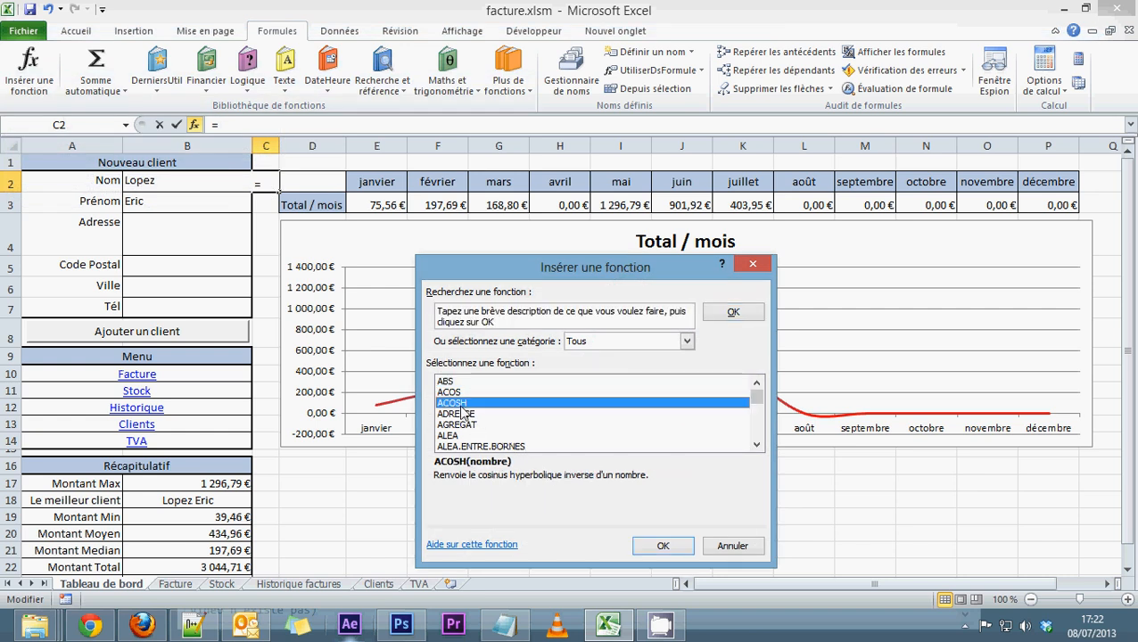
text(nb)
scroll(468, 423, down, 3)
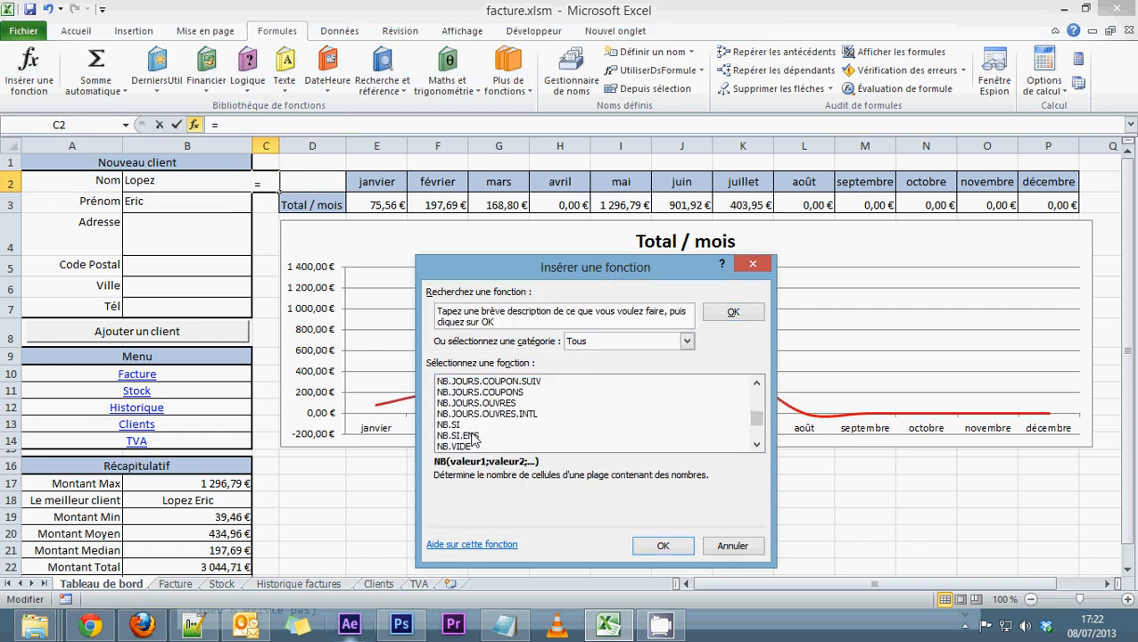
double_click(455, 426)
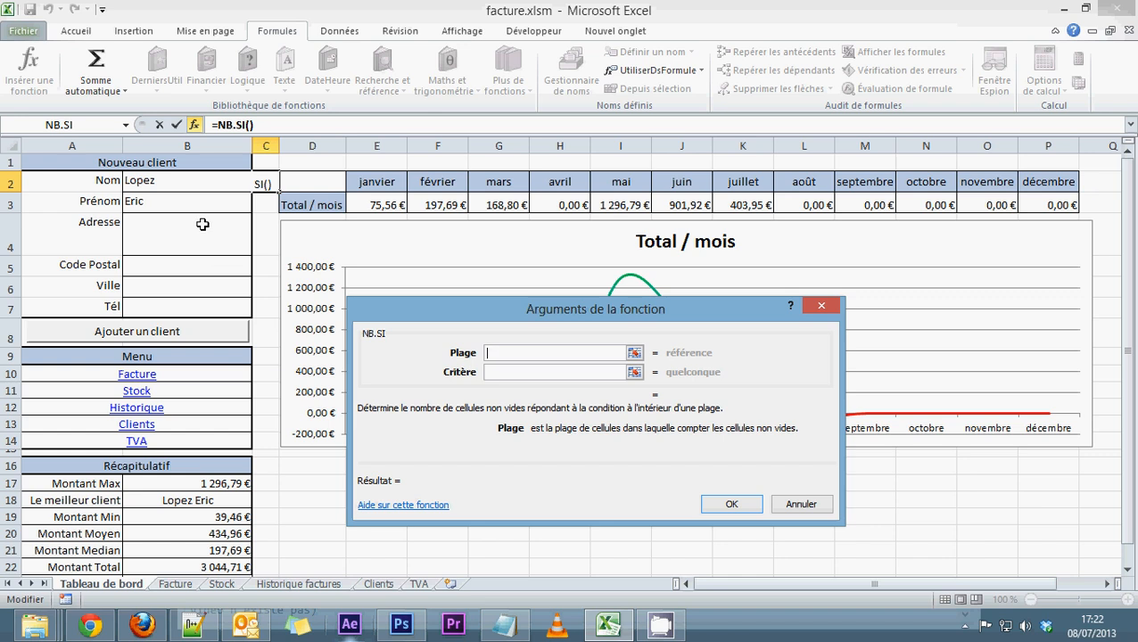
Set the NB.SI range to the whole Nom column, Clients!B:B.
click(378, 585)
click(202, 145)
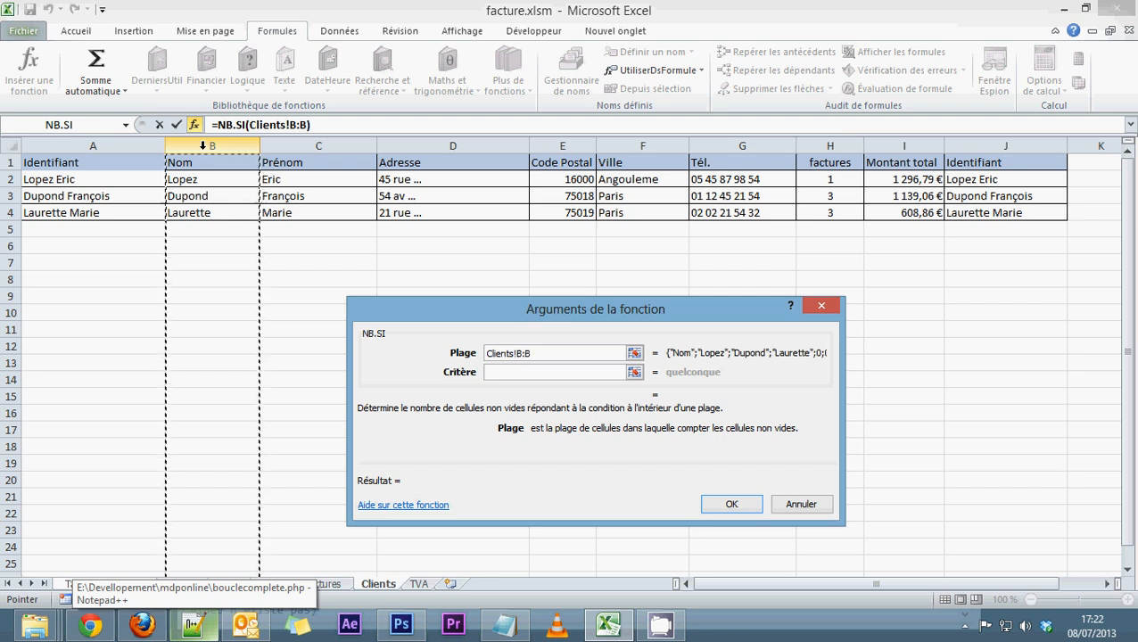
click(731, 504)
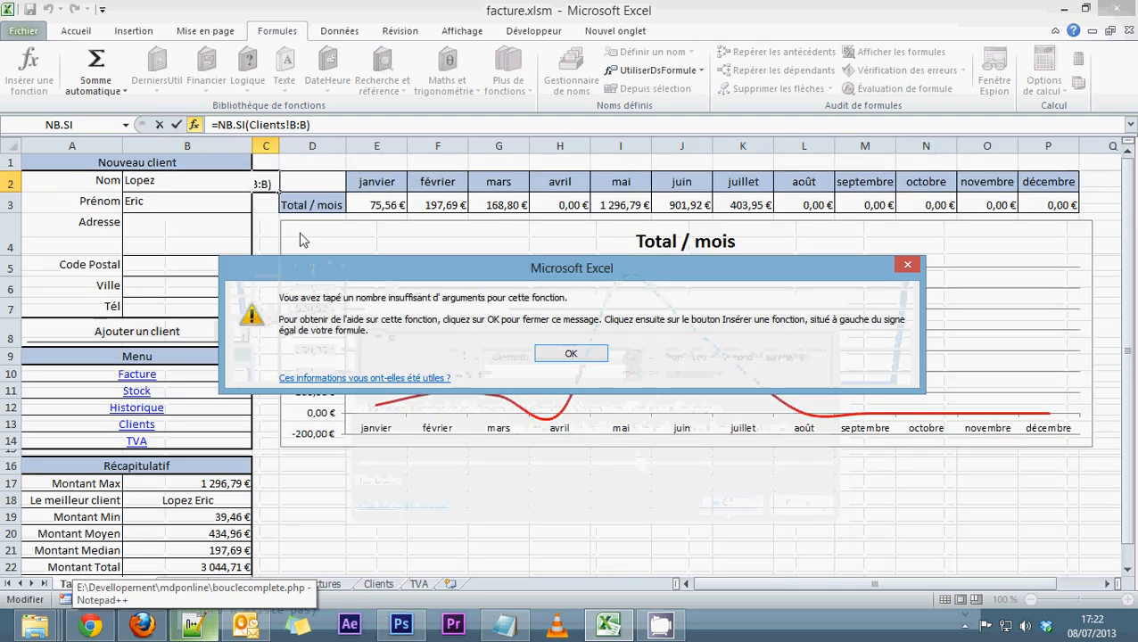
click(551, 356)
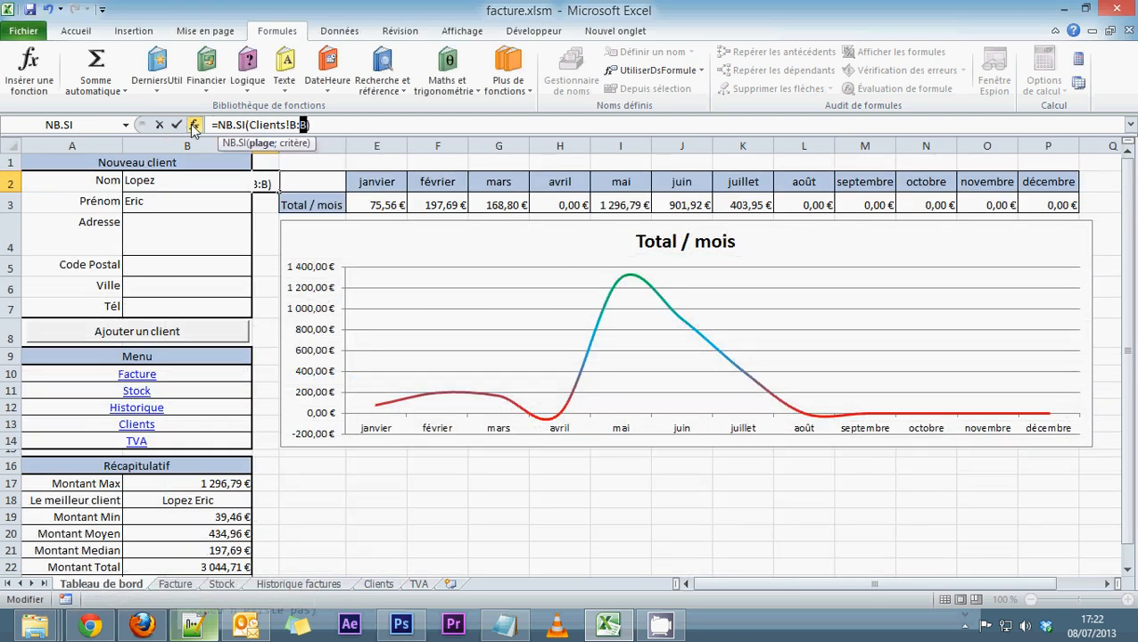
Set the NB.SI criterion in C2 to cell B2, completing the formula =NB.SI(Clients!B:B;B2).
click(193, 127)
click(512, 372)
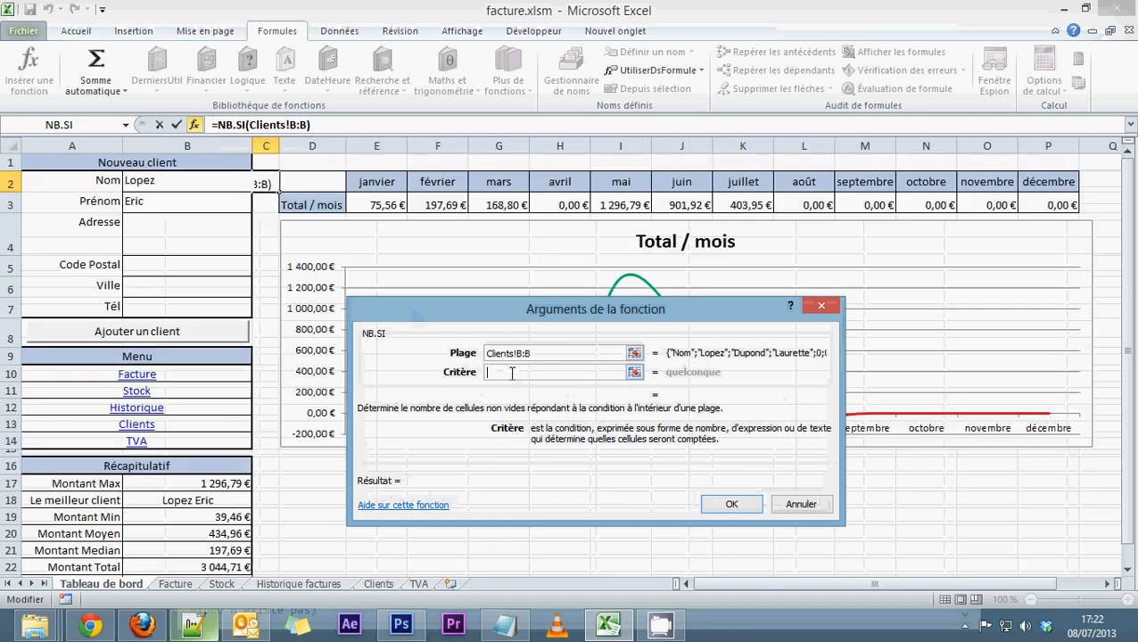
click(165, 182)
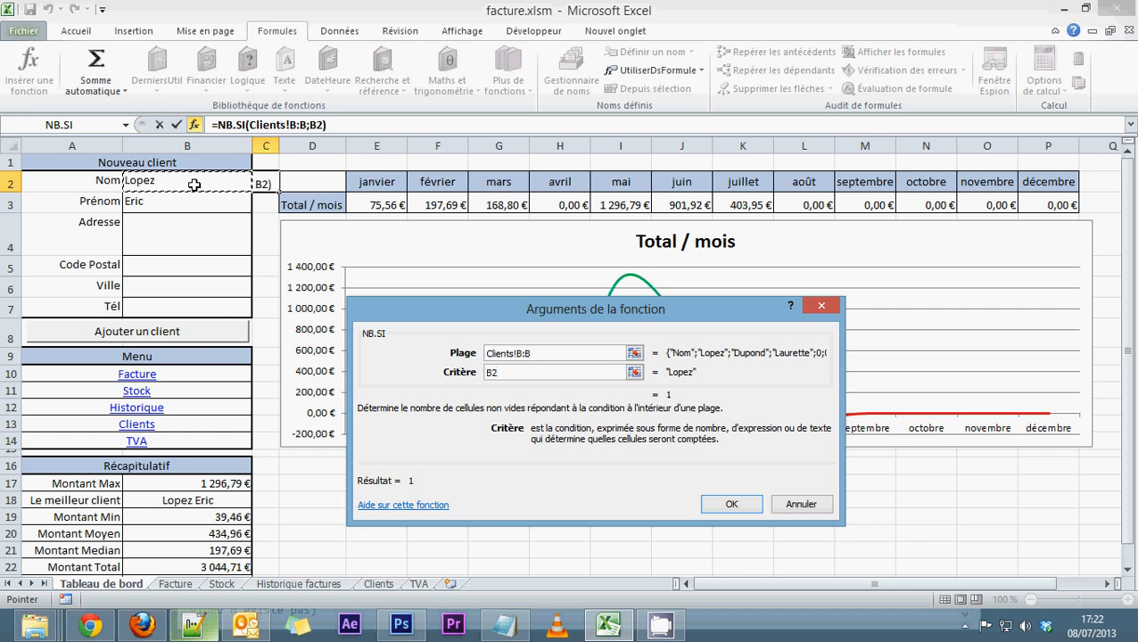
key(Return)
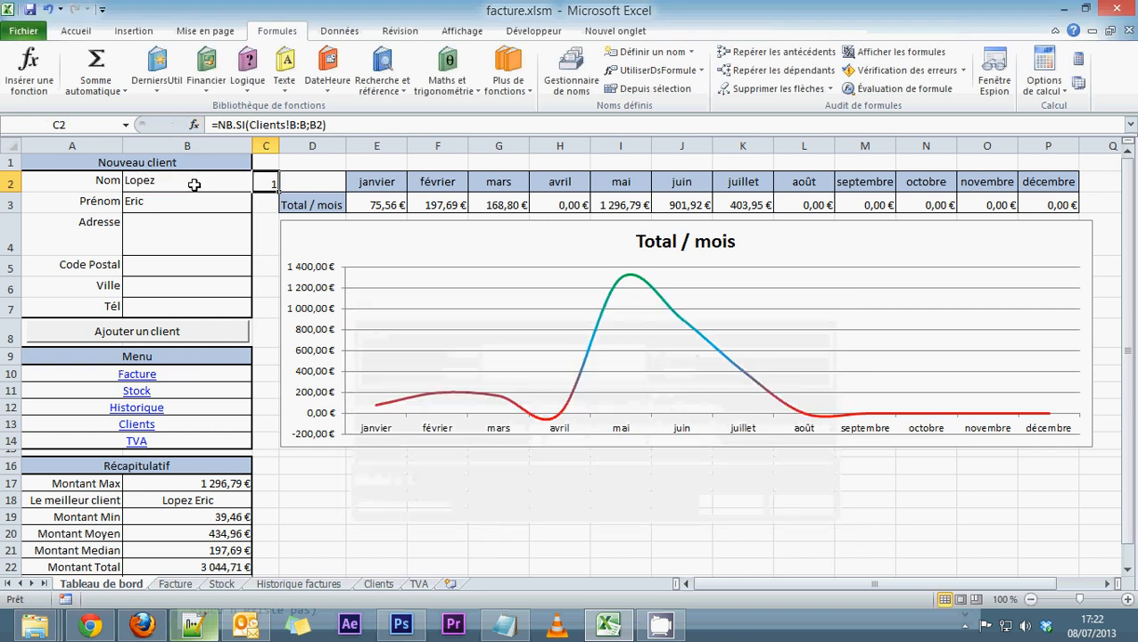
Centre the check result in cell C2 both horizontally and vertically.
click(95, 34)
click(282, 85)
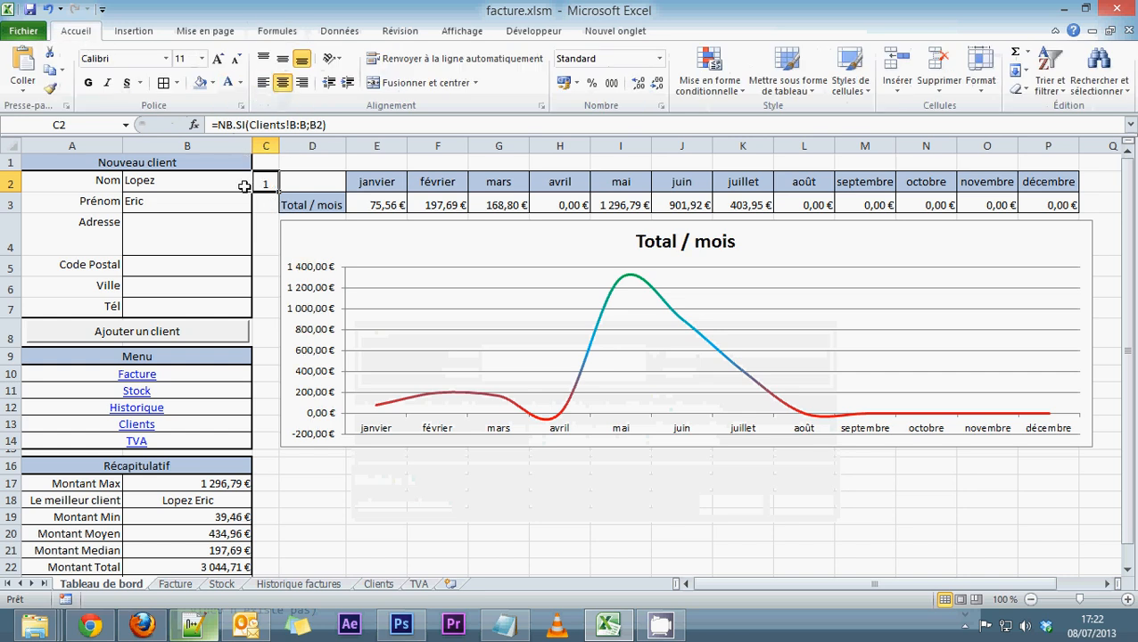
click(281, 63)
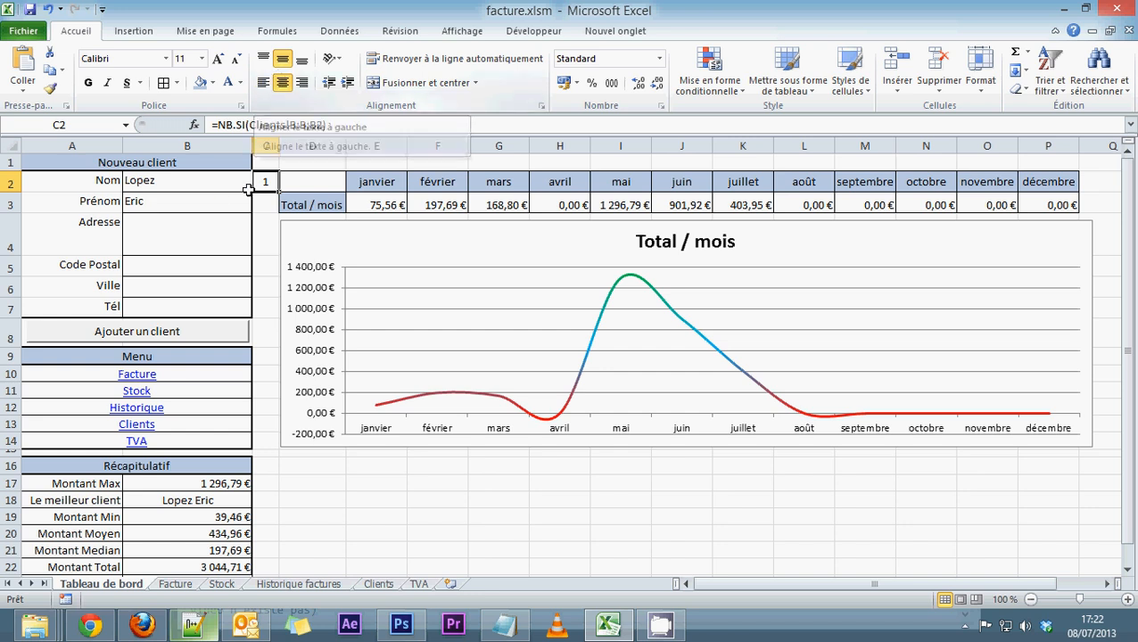
Test the C2 check by removing the final letter of the last name in B2, and restore the name.
click(192, 181)
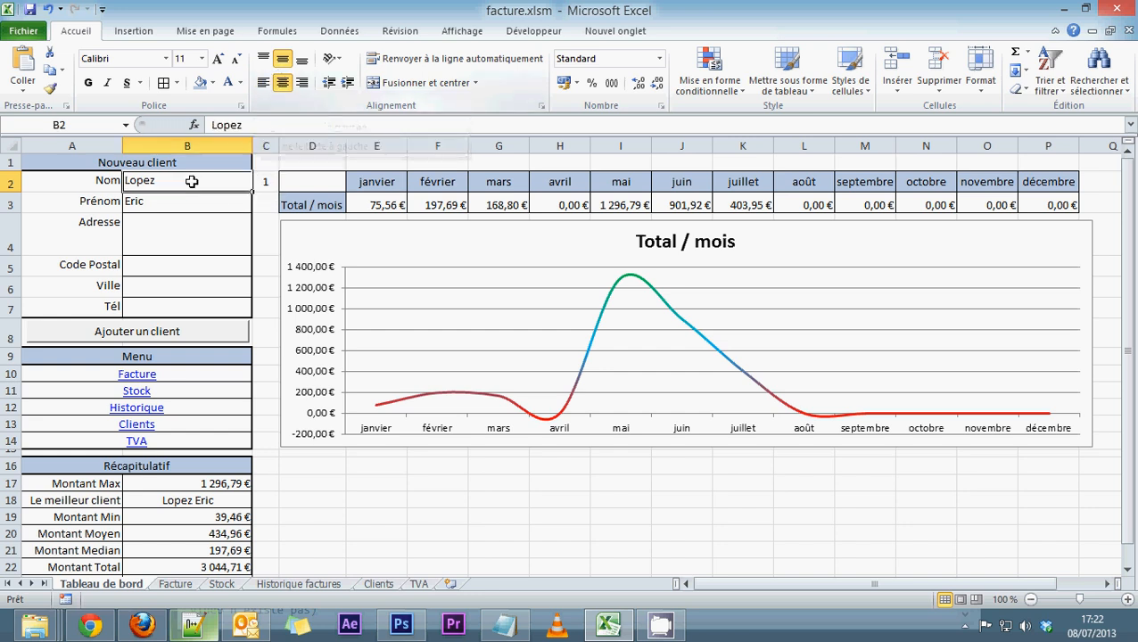
double_click(191, 181)
key(BackSpace)
key(Return)
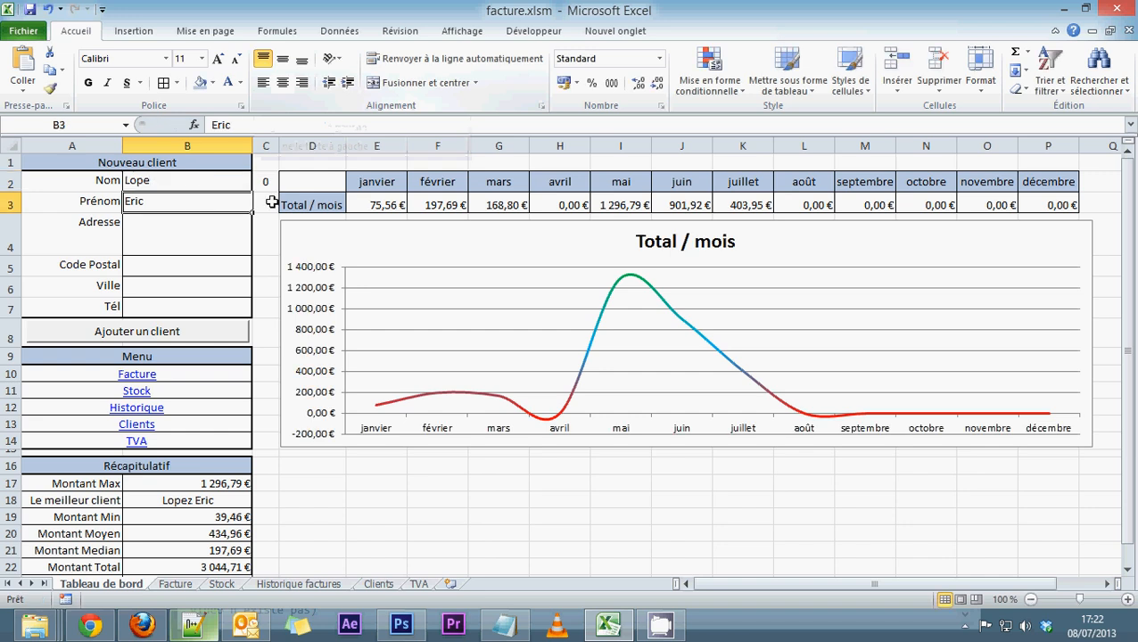
double_click(219, 181)
text(z)
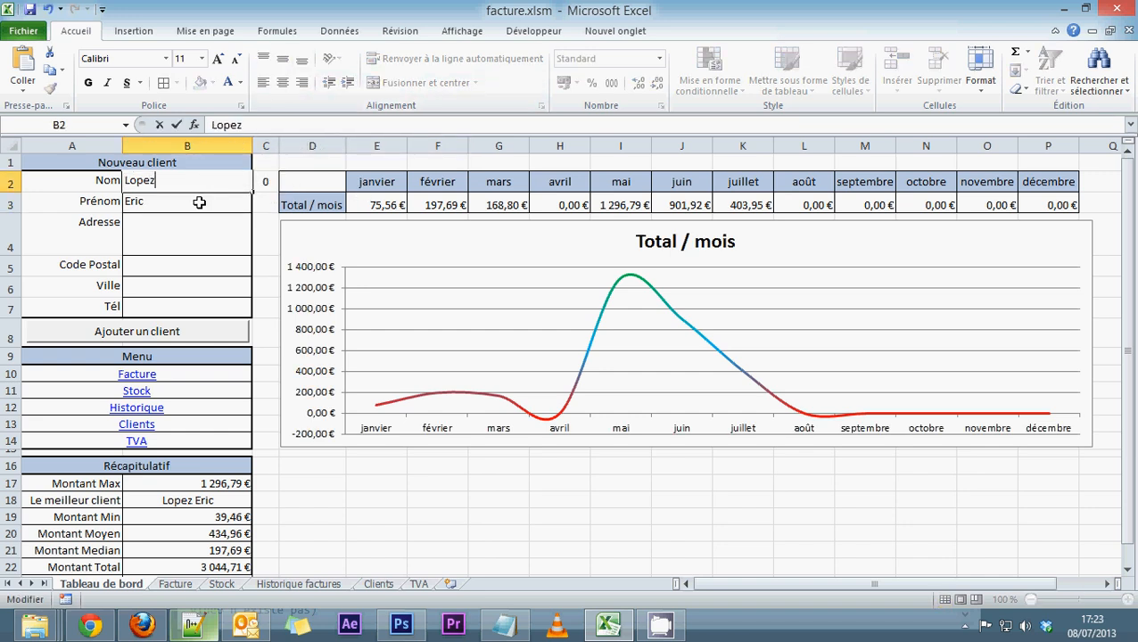
key(Return)
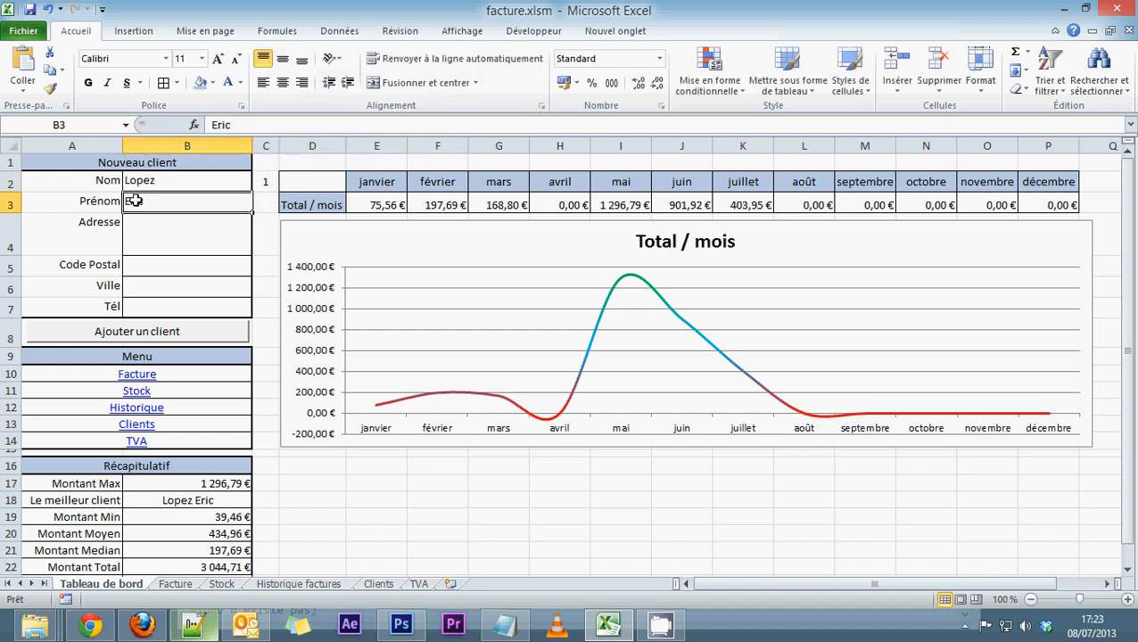
Insert the NB.SI function in cell C3, beside the Prénom entry cell.
click(270, 203)
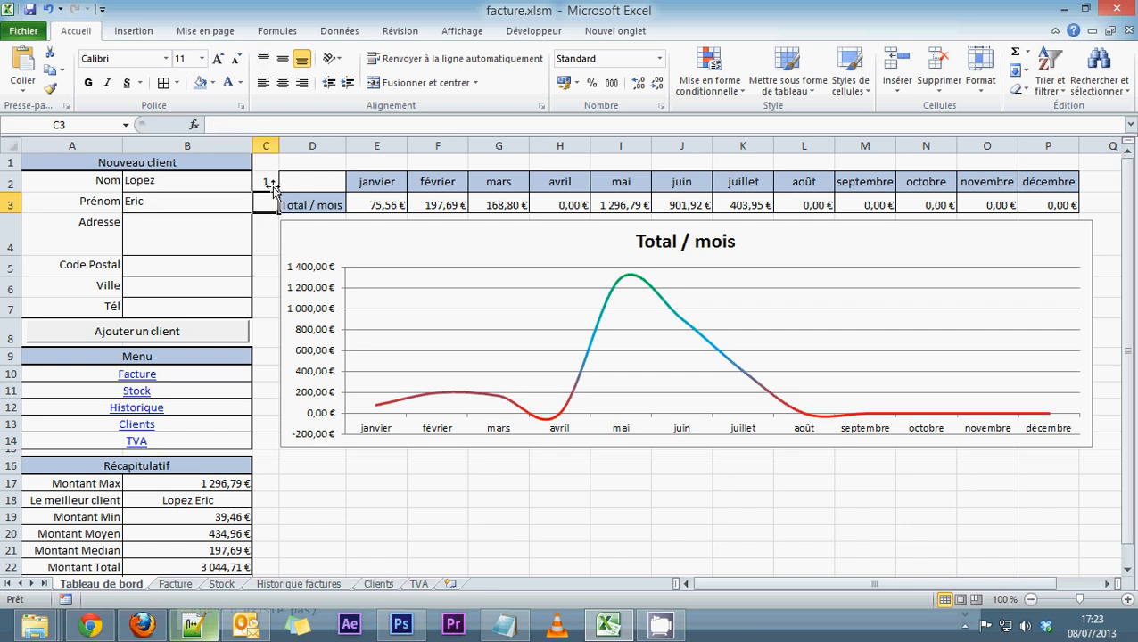
click(276, 31)
click(29, 72)
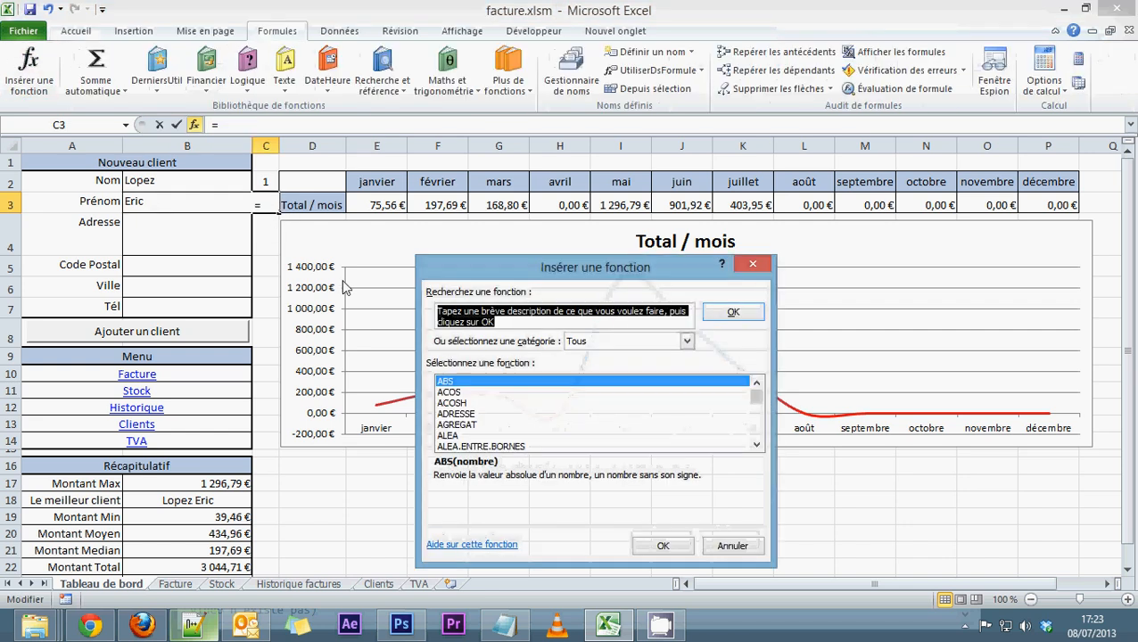
click(459, 414)
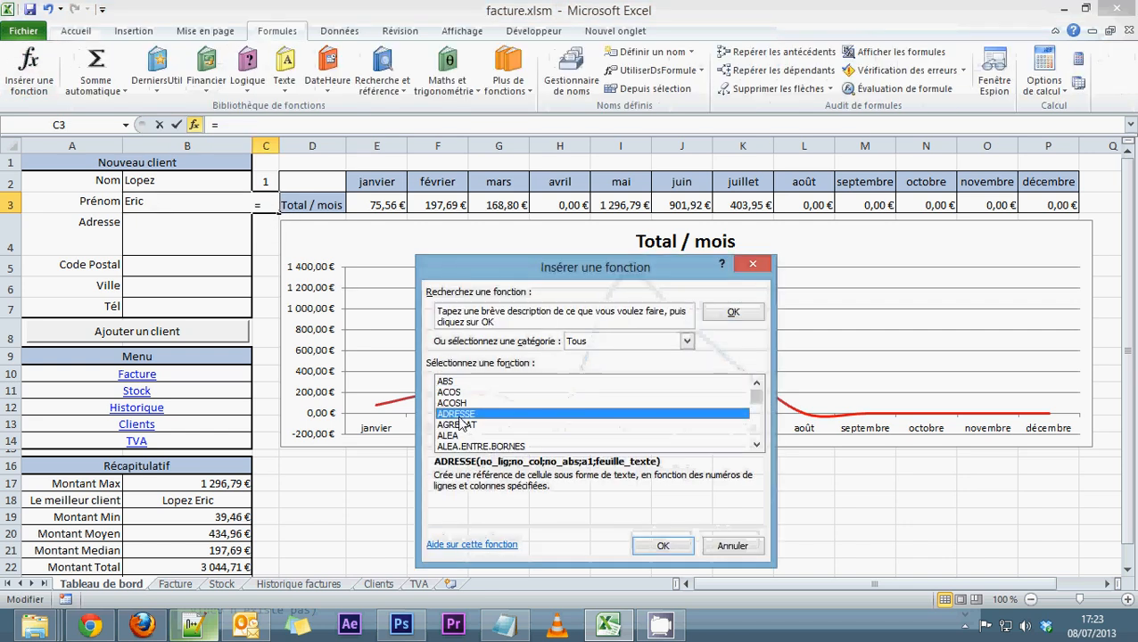
text(nb)
scroll(459, 423, down, 4)
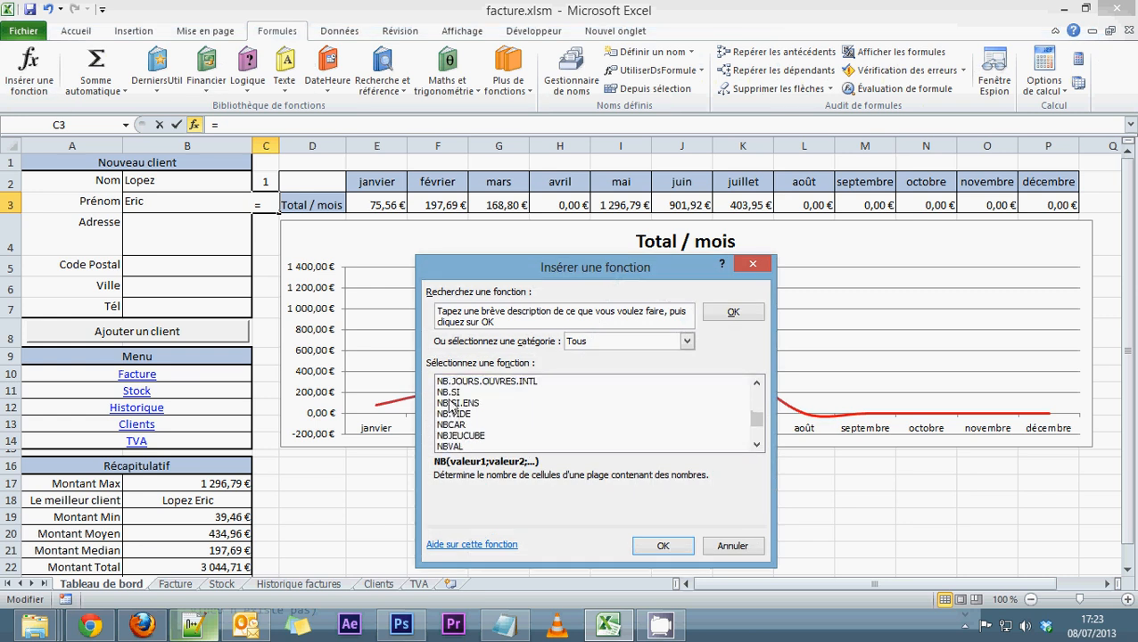
double_click(448, 393)
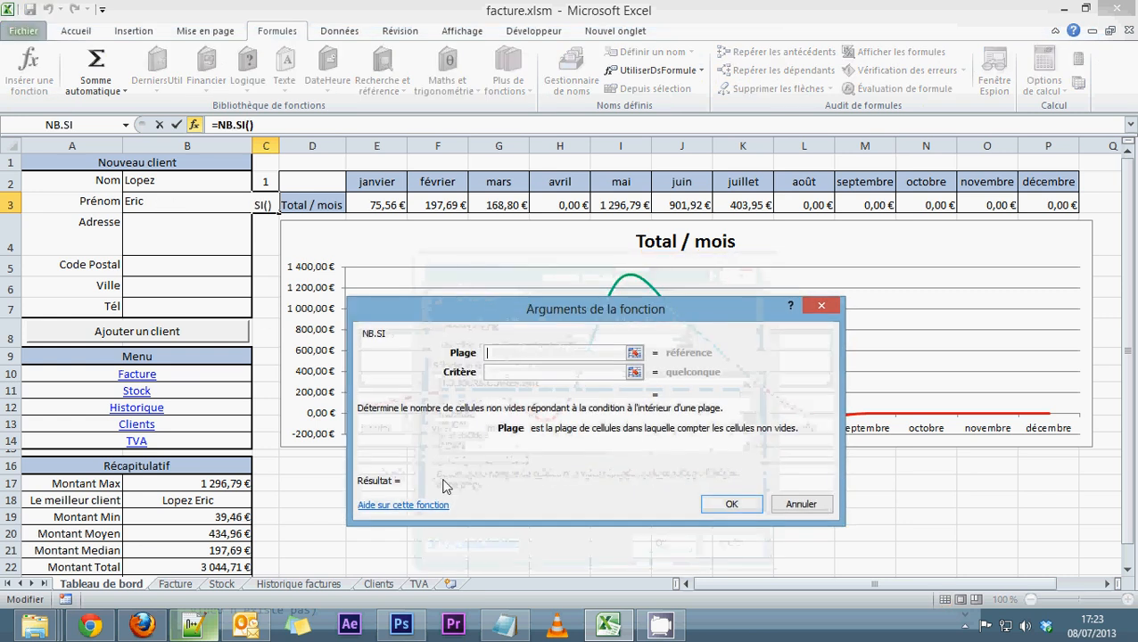
Set the NB.SI range in C3 to the Clients sheet's column B, Clients!B:B, and the criterion to cell B3.
click(378, 584)
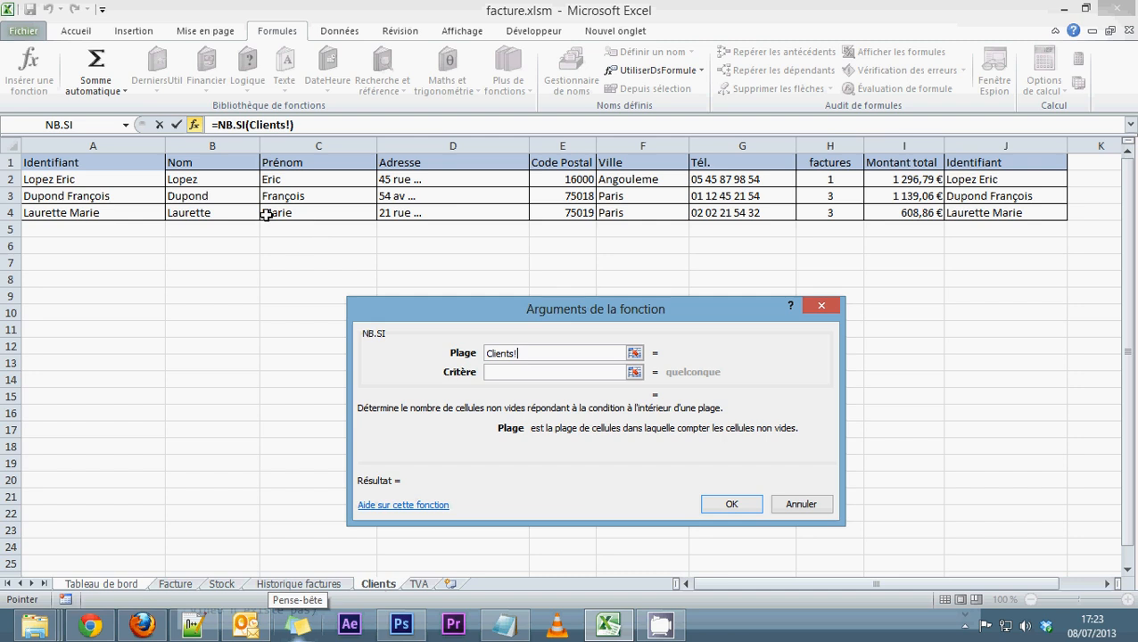
click(222, 144)
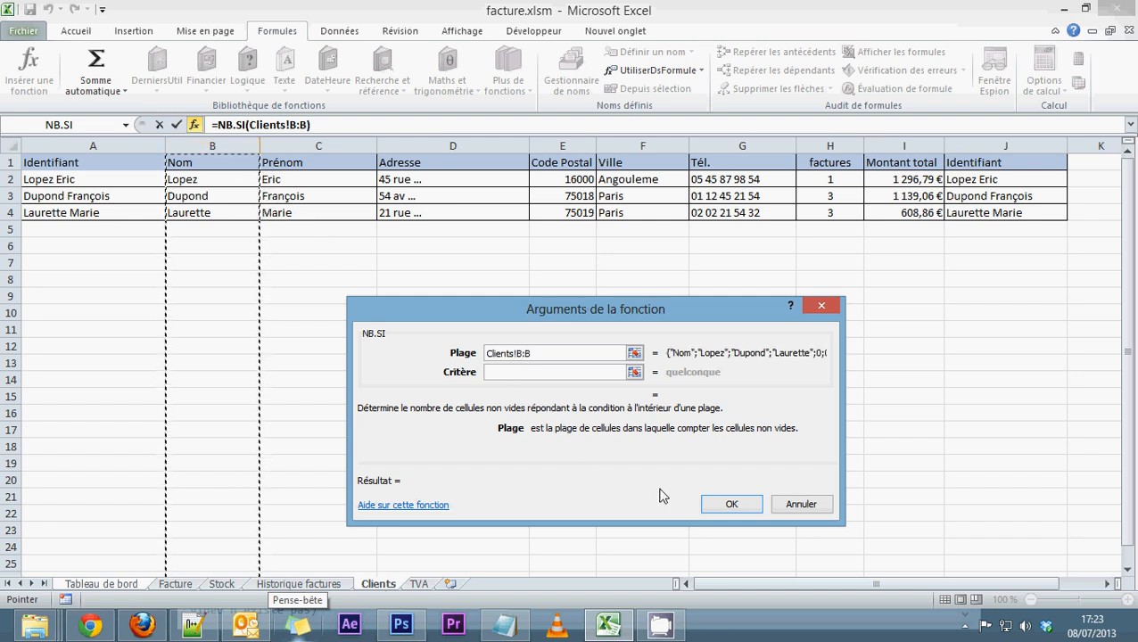
click(513, 371)
click(168, 201)
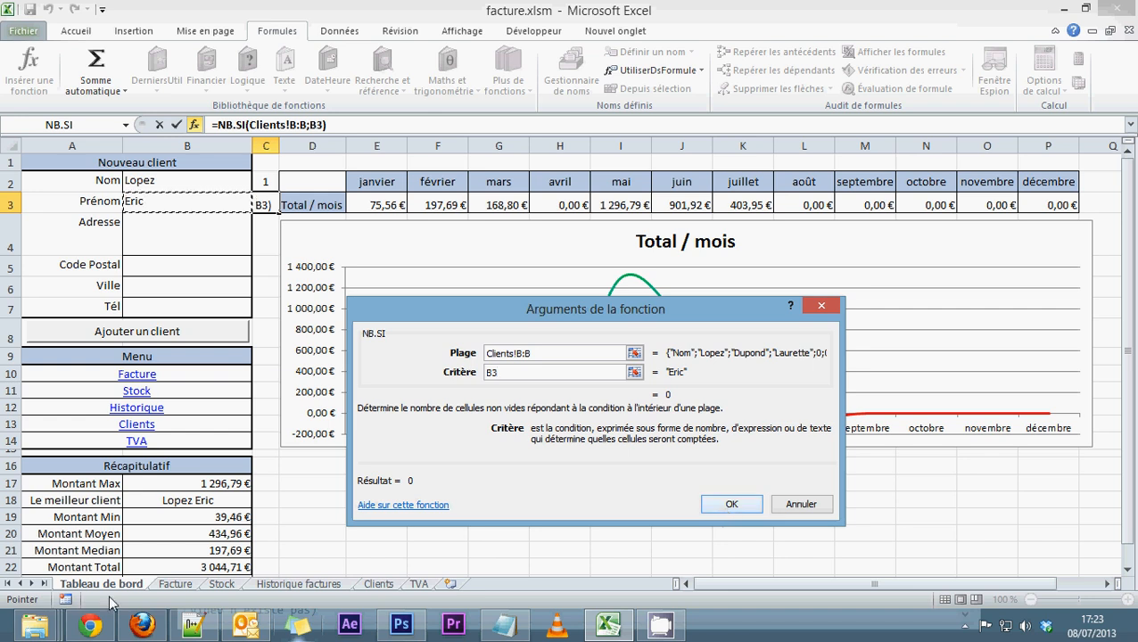
Correct the NB.SI range to the Clients sheet's Prénom column, completing the C3 formula as =NB.SI(Clients!C:C;B3).
click(534, 354)
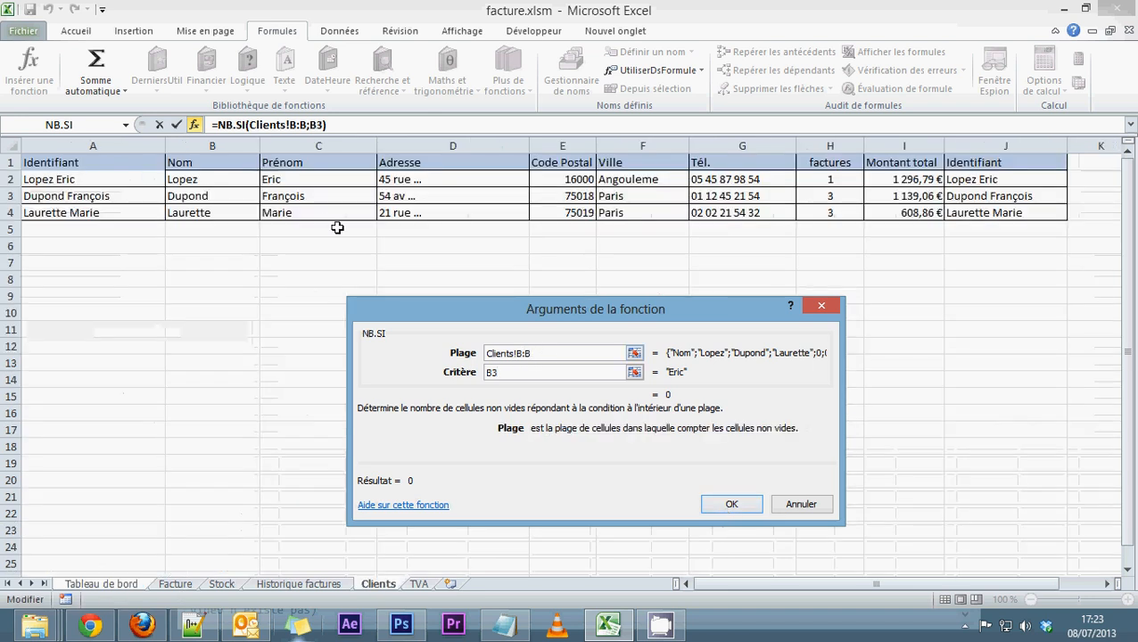
text(+)
click(324, 143)
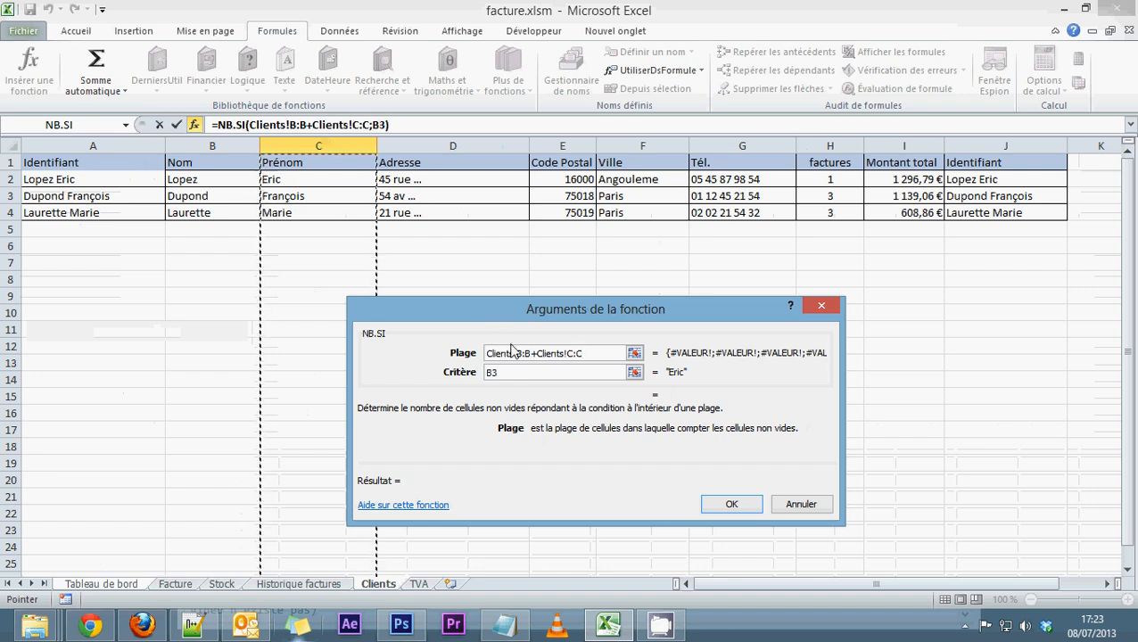
drag(538, 353, 411, 351)
key(BackSpace)
drag(584, 353, 487, 353)
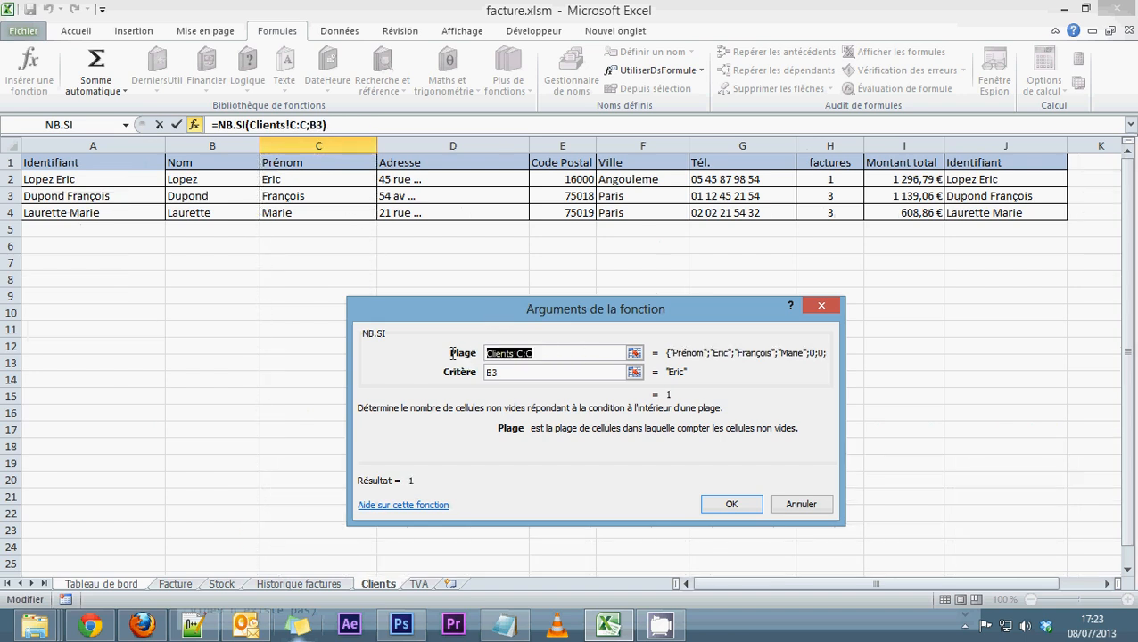
click(537, 372)
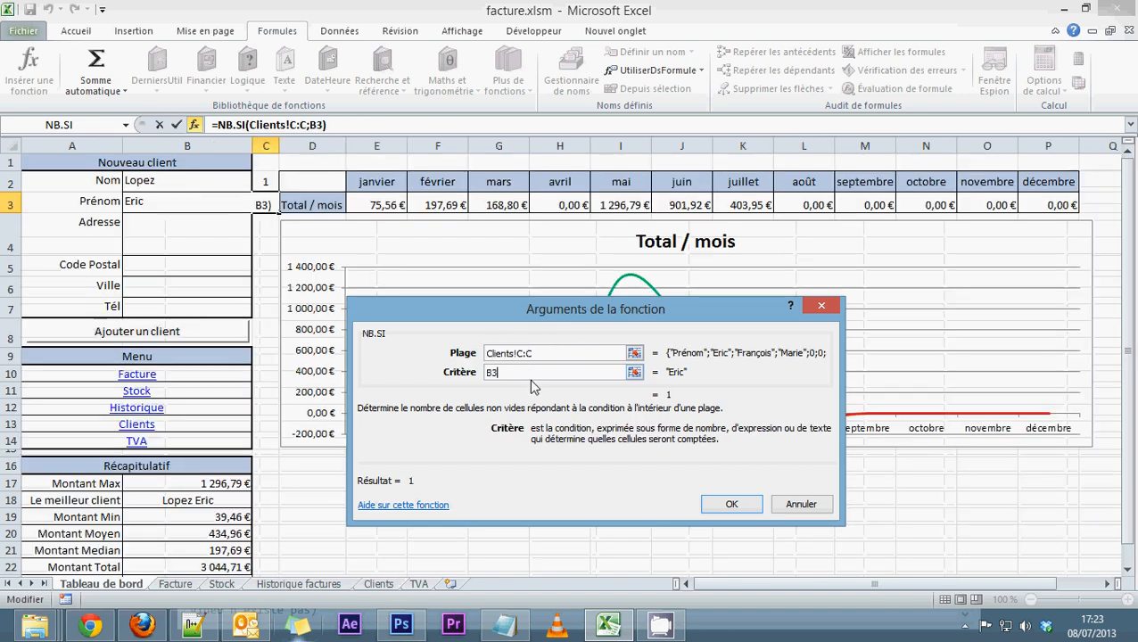
click(726, 503)
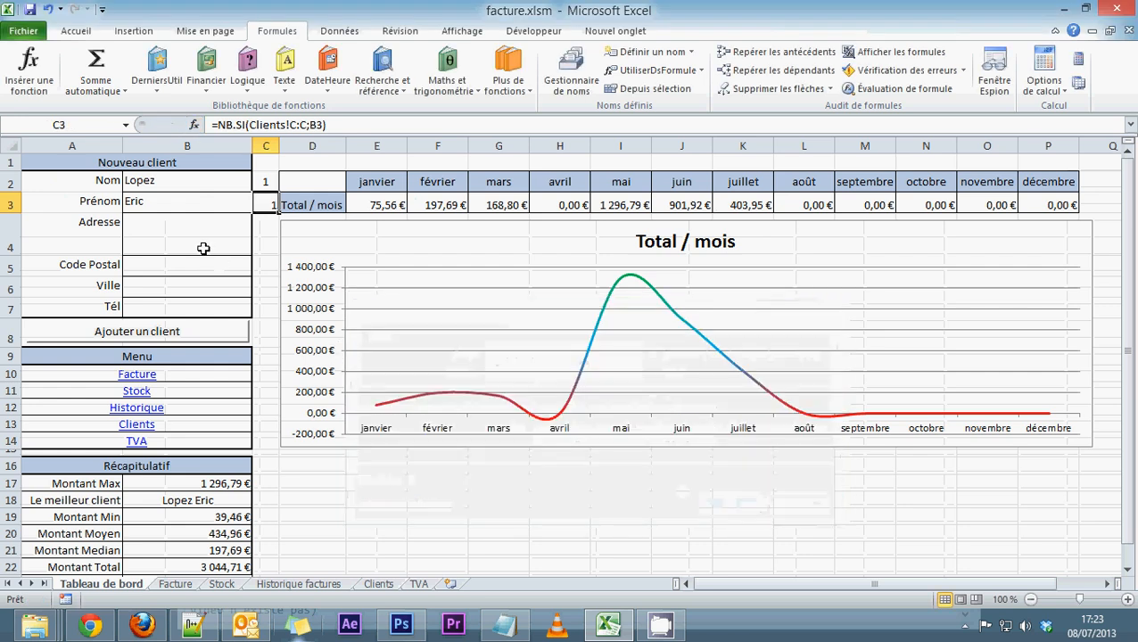
Centre the check result in cell C3 horizontally and vertically, matching C2.
click(76, 31)
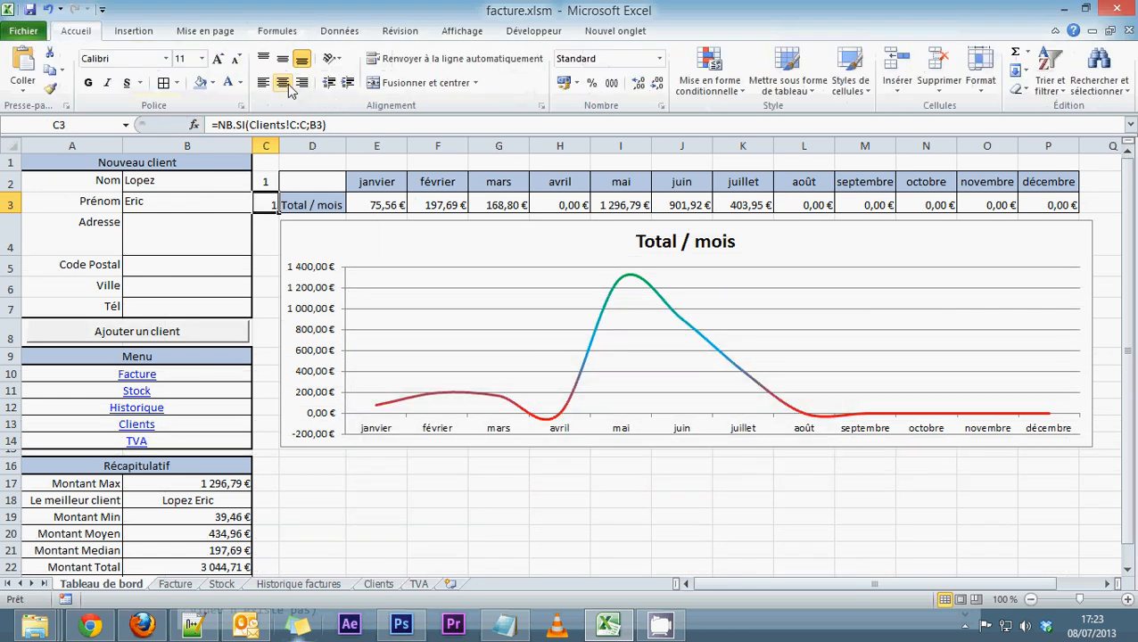
click(283, 63)
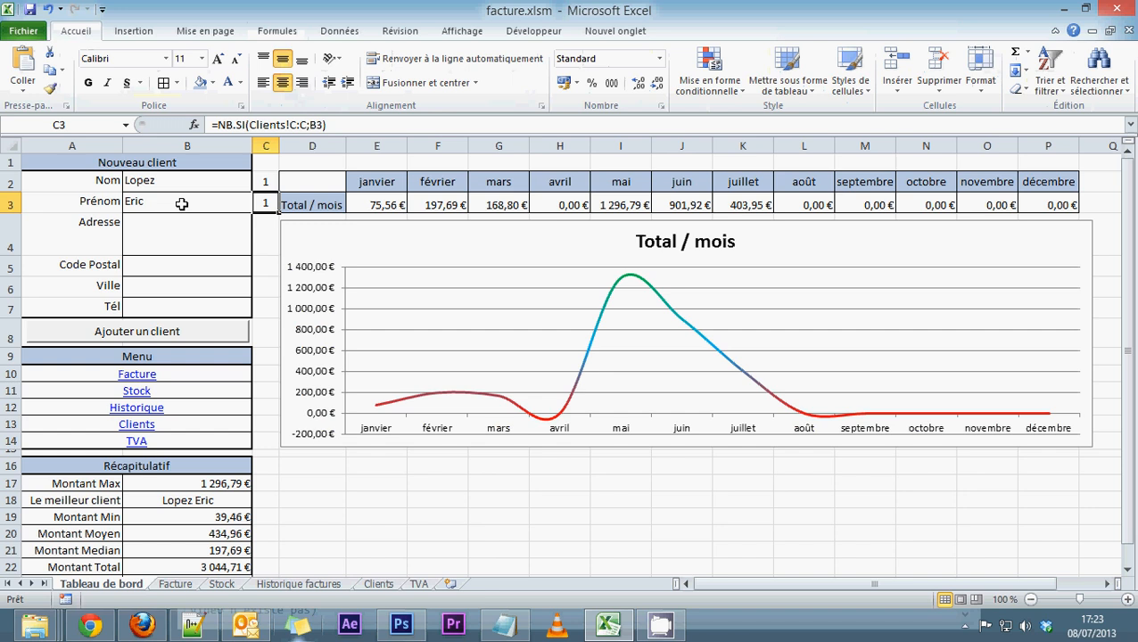
Test the C3 check by adding "he" to the end of the first name in B3, and restore the original name.
double_click(181, 204)
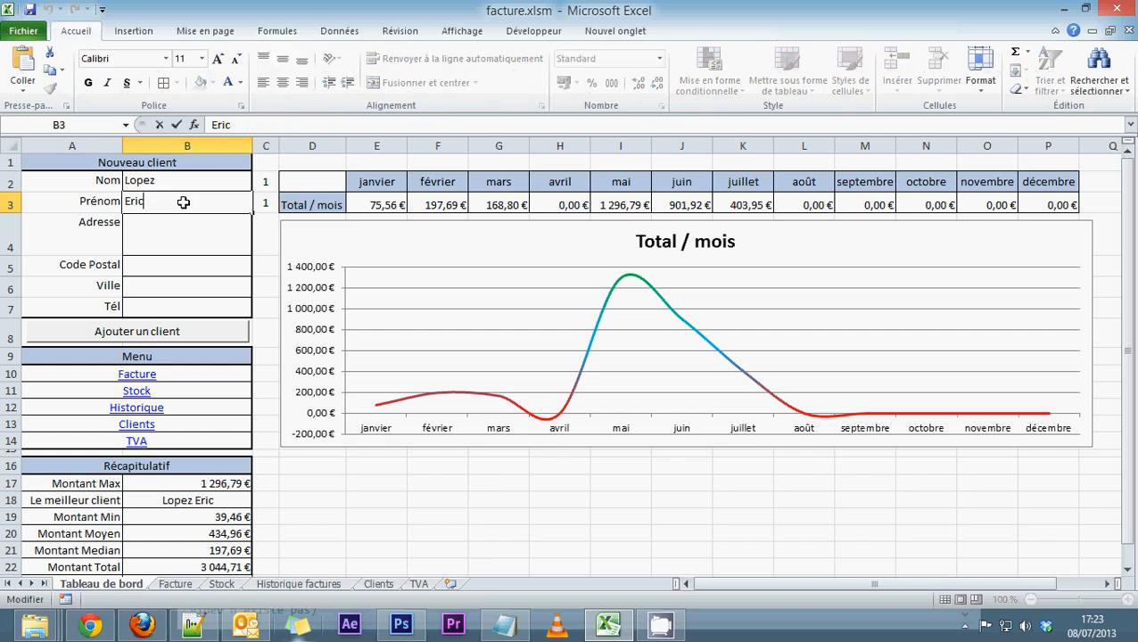
text(he)
key(Return)
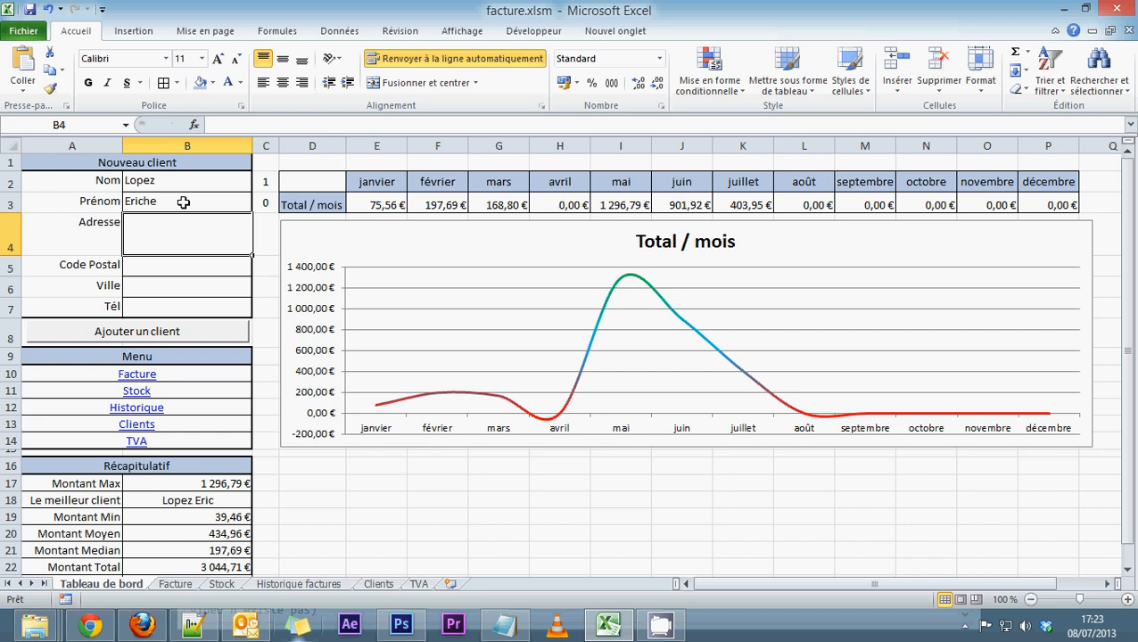
double_click(183, 203)
key(BackSpace)
key(BackSpace)
key(BackSpace)
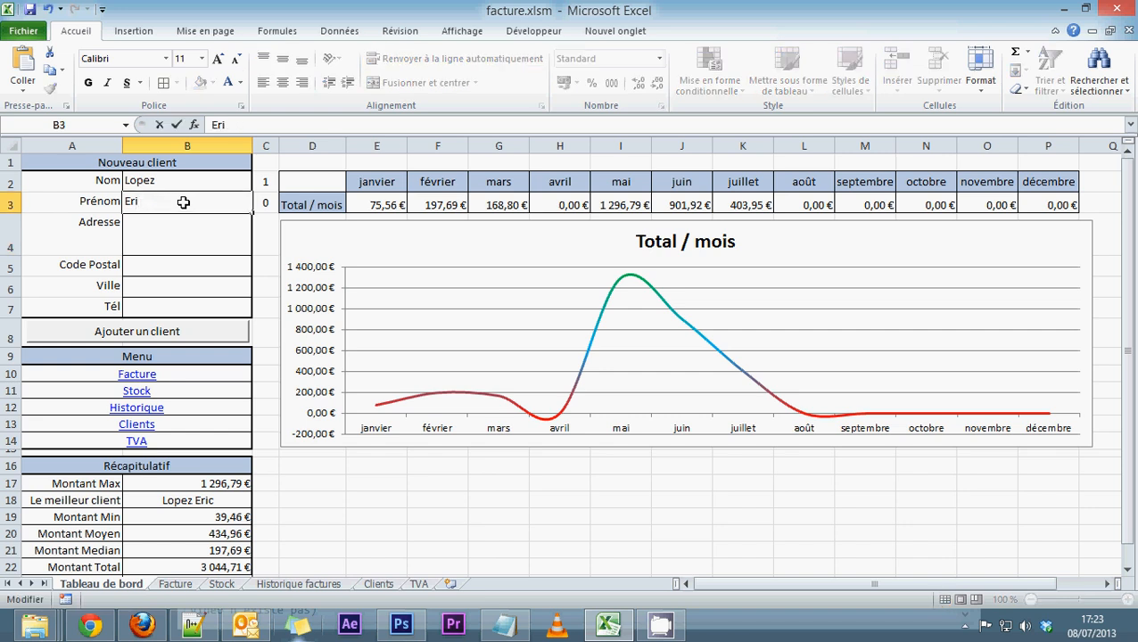
key(Return)
Compare the last-name and first-name check formulas and results in cells C2 and C3.
click(266, 181)
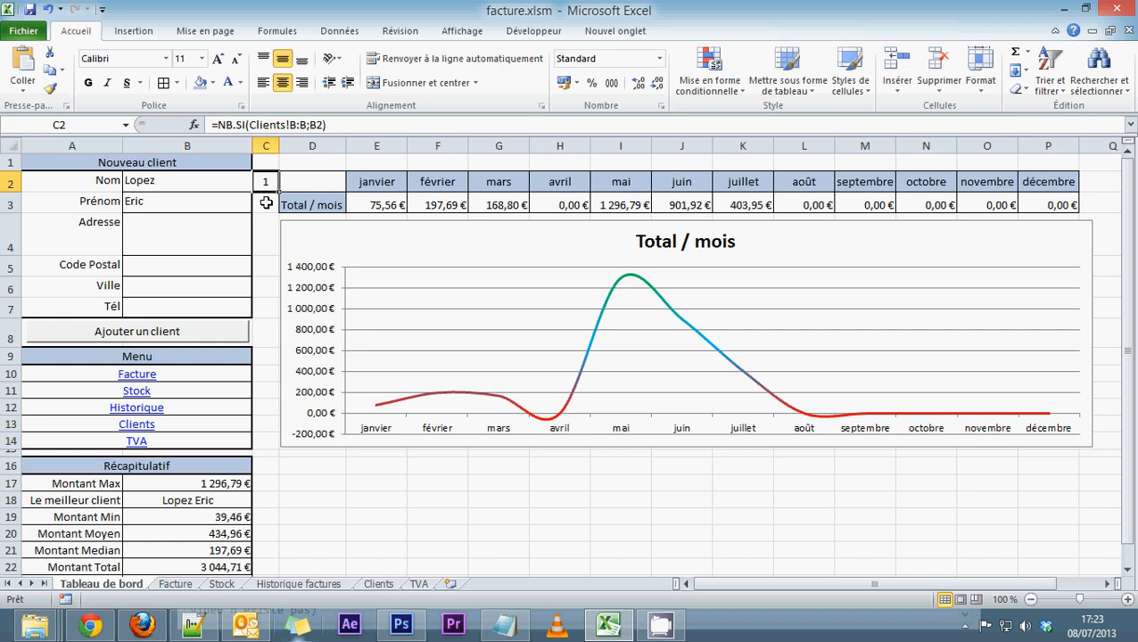
click(266, 203)
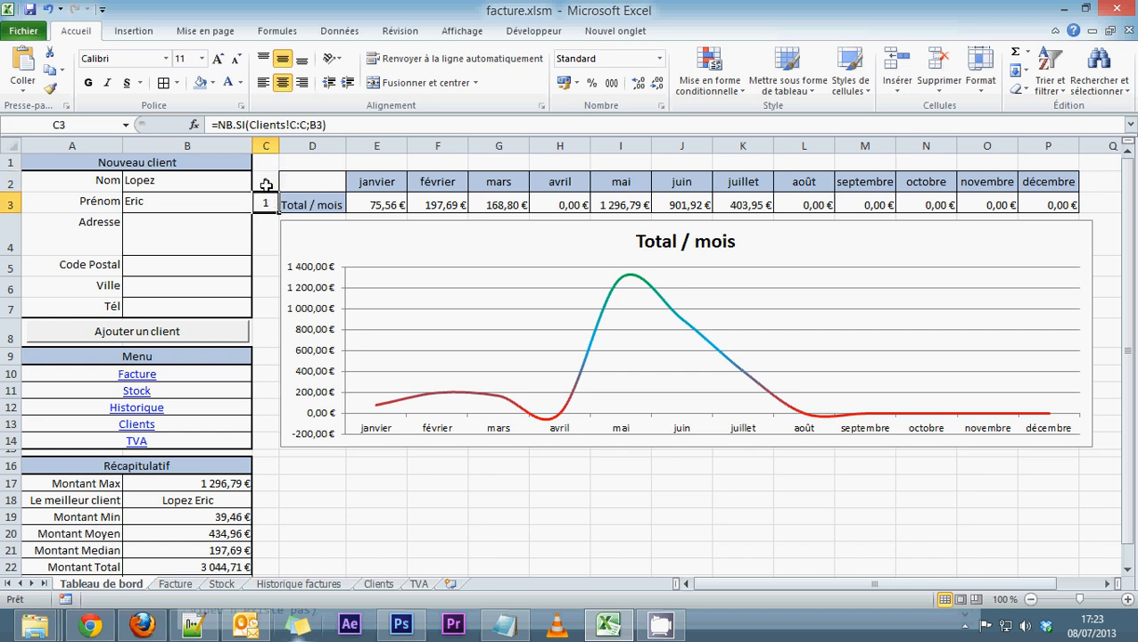
click(266, 182)
click(266, 203)
click(272, 183)
click(271, 204)
click(267, 181)
click(267, 202)
click(267, 185)
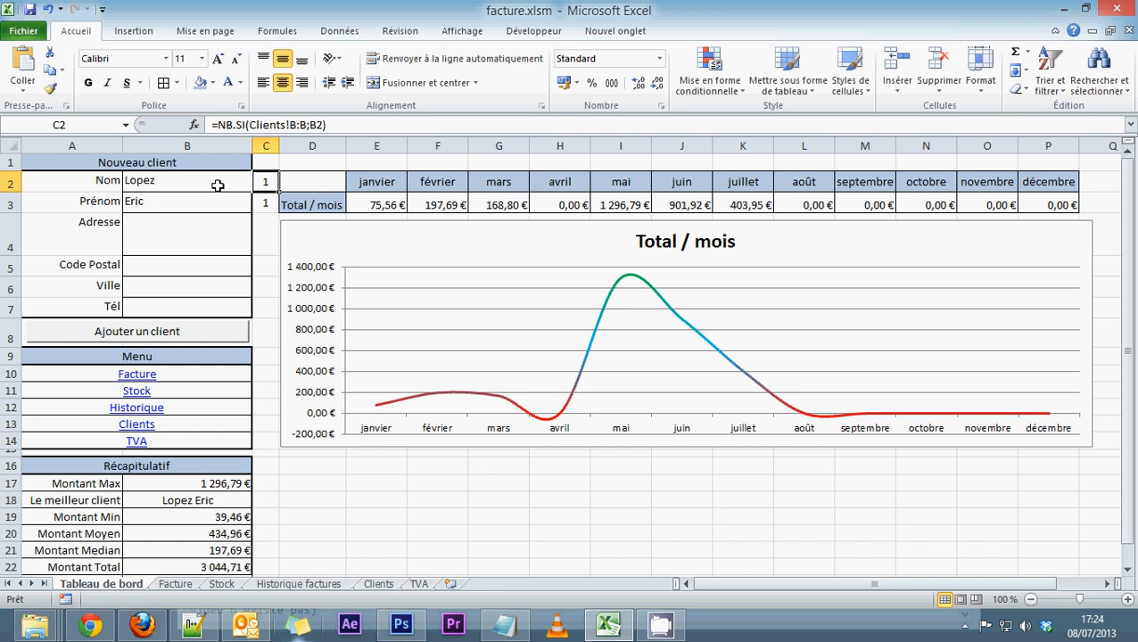
Merge and centre cells A8 to C8 behind the Ajouter un client button.
click(260, 335)
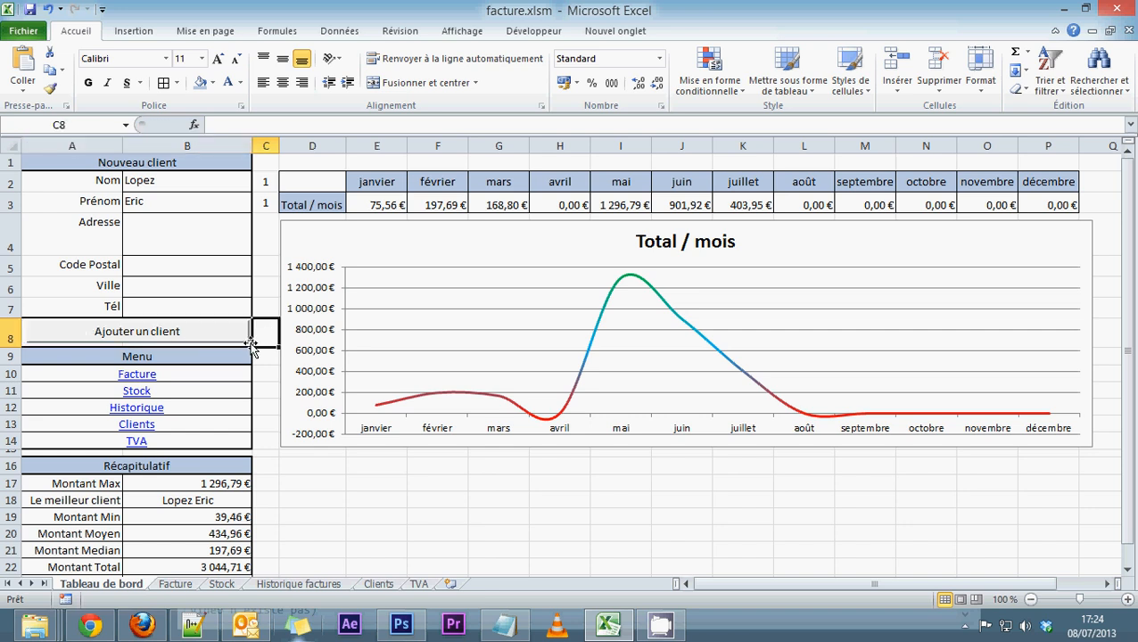
click(266, 371)
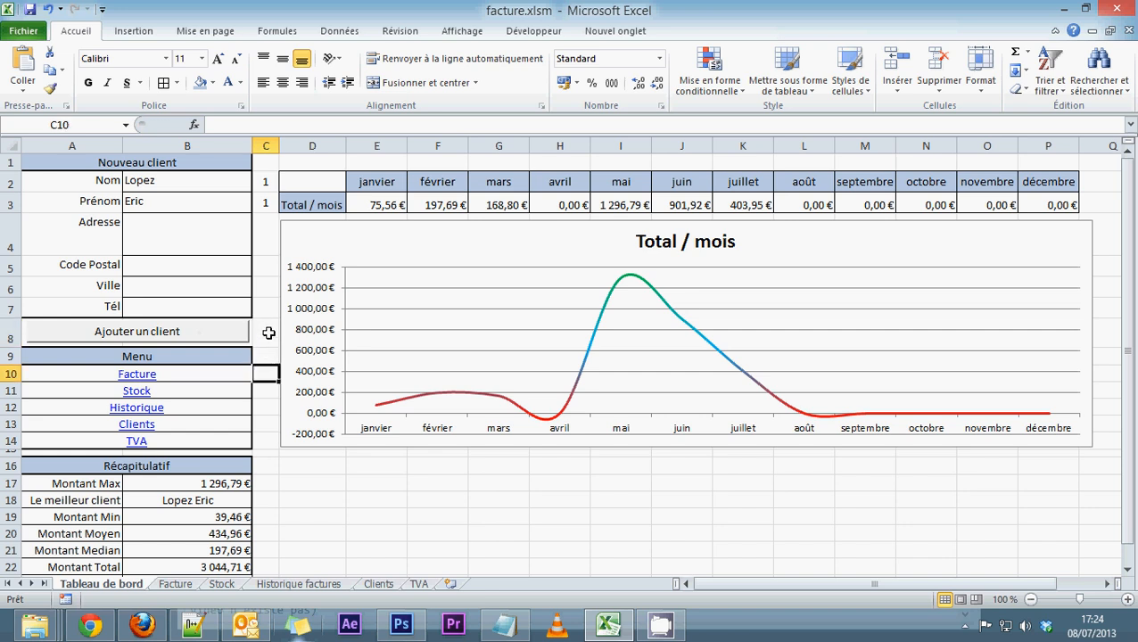
drag(267, 331, 98, 337)
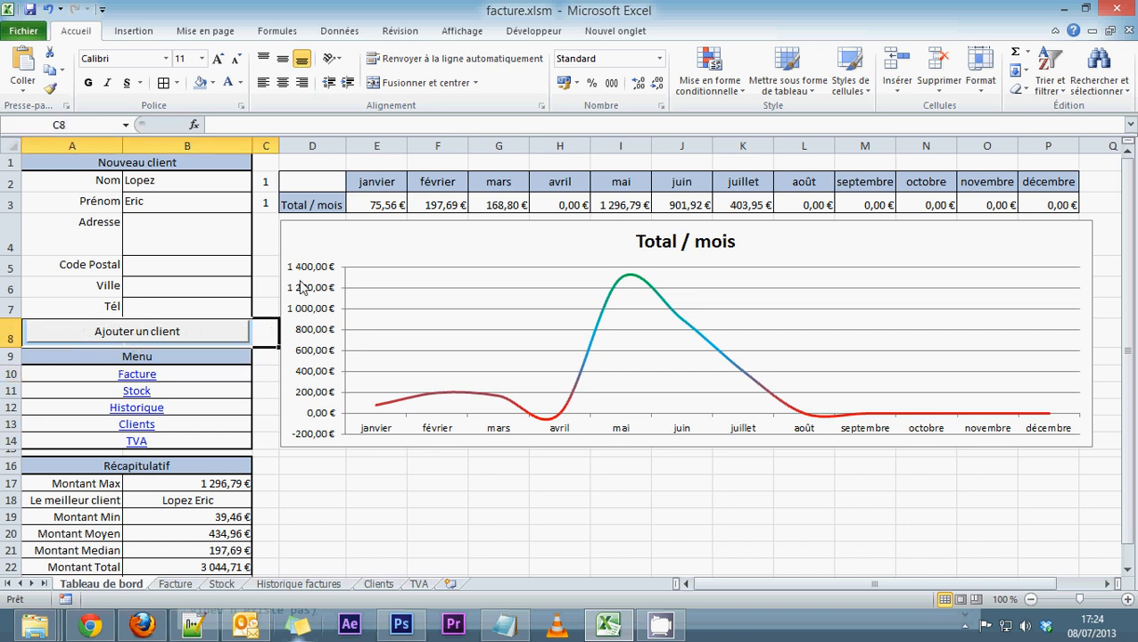
click(386, 83)
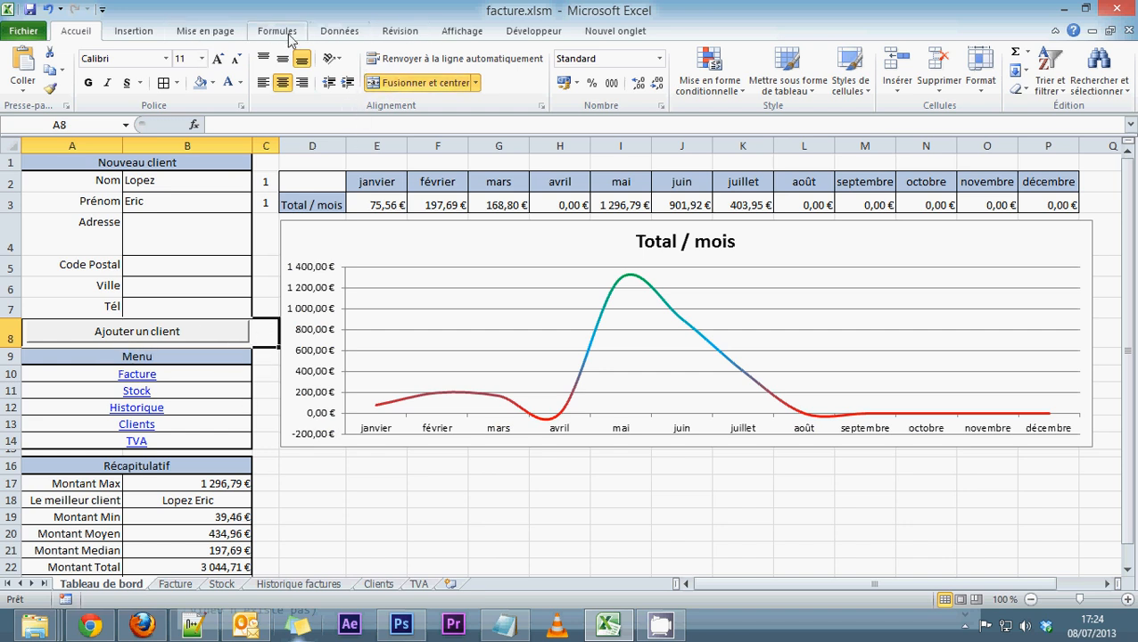
Insert an NB.SI function in merged cell A8, with column A of the Clients sheet as its range.
click(135, 32)
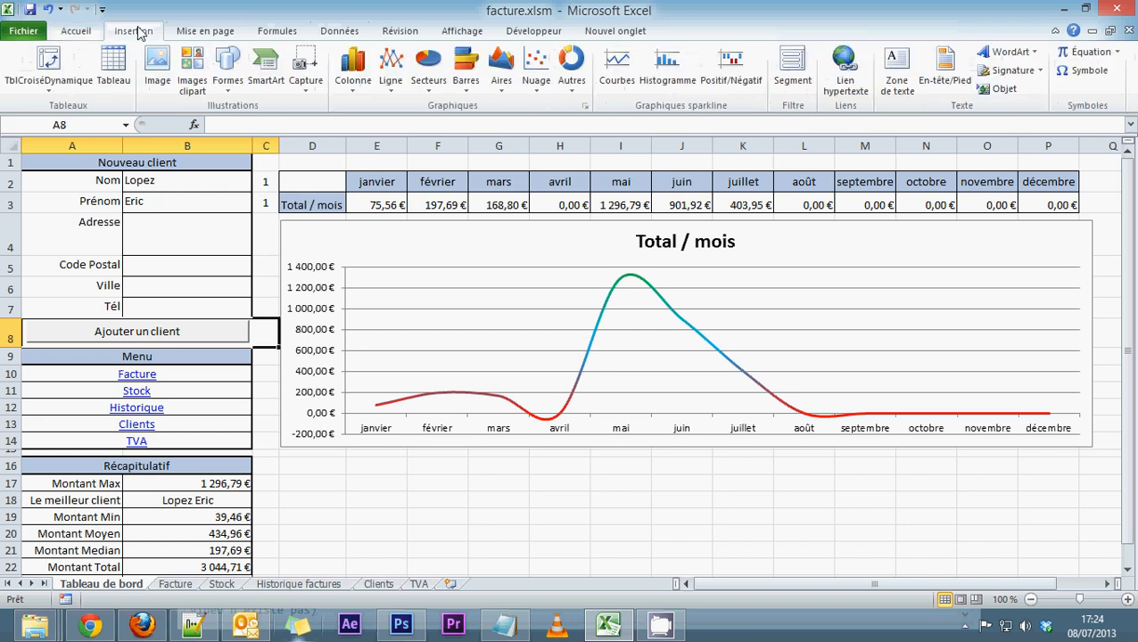
click(276, 30)
click(29, 72)
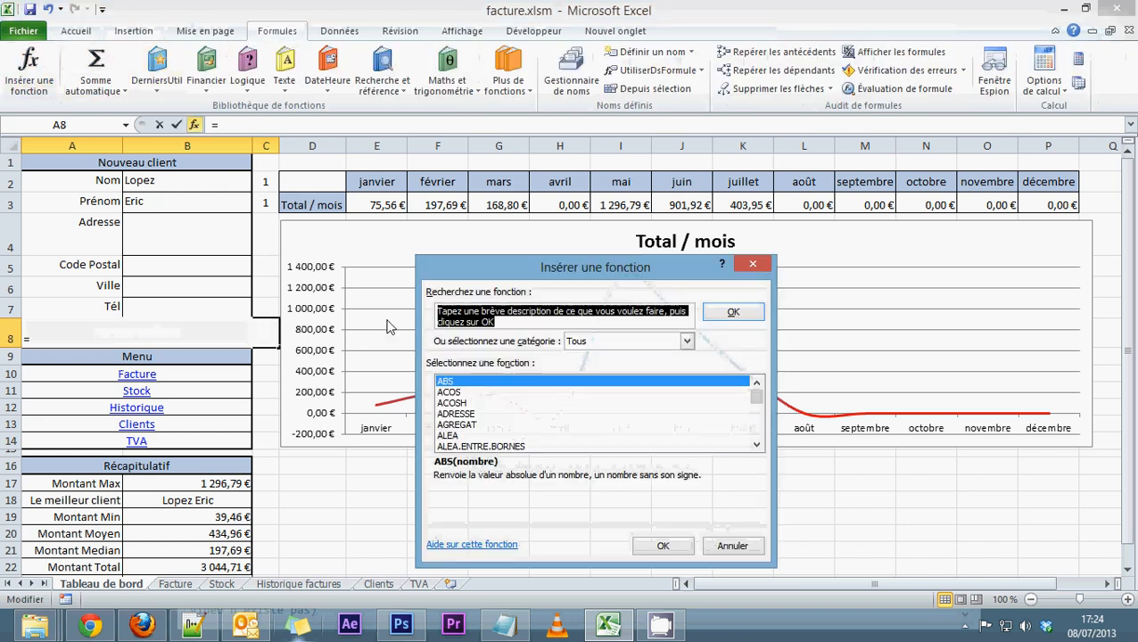
scroll(461, 428, down, 10)
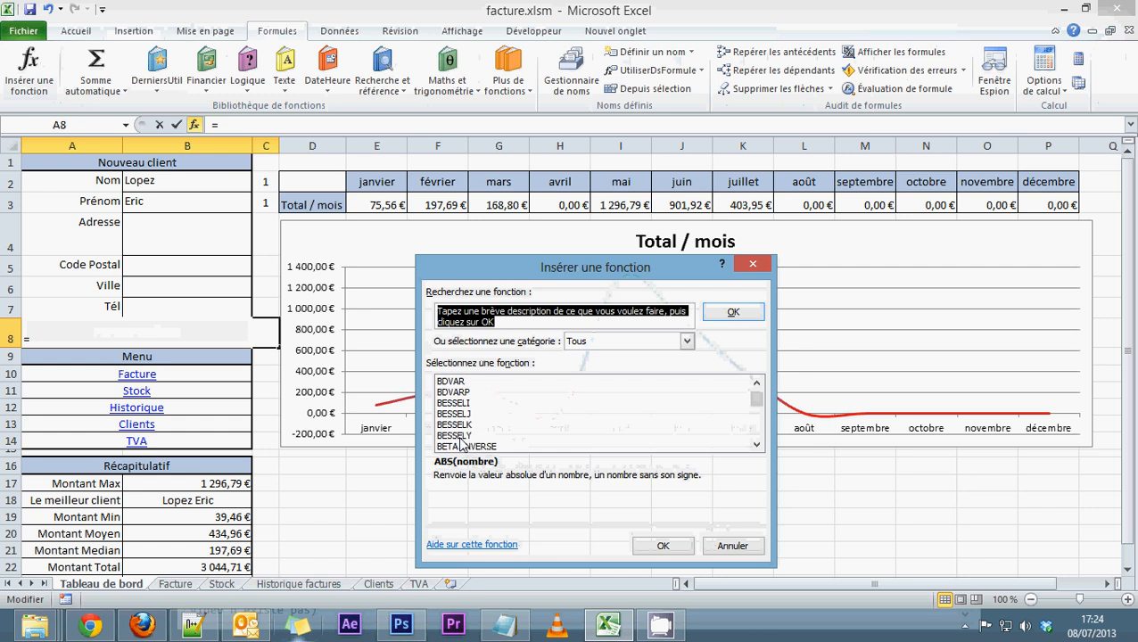
scroll(461, 428, down, 15)
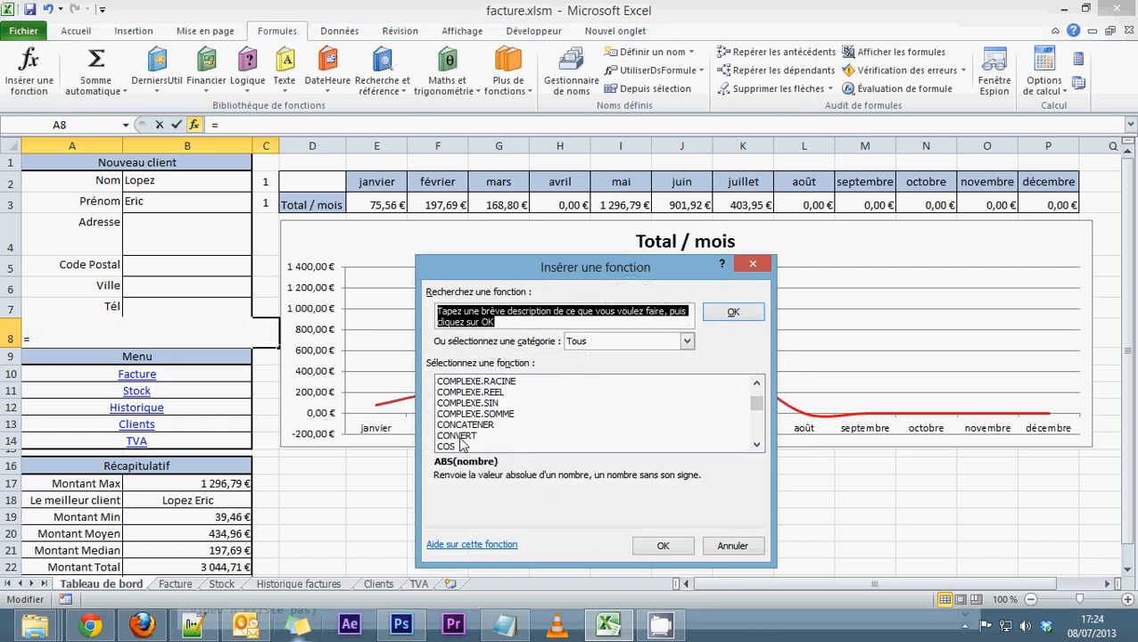
scroll(461, 444, down, 18)
scroll(461, 444, up, 15)
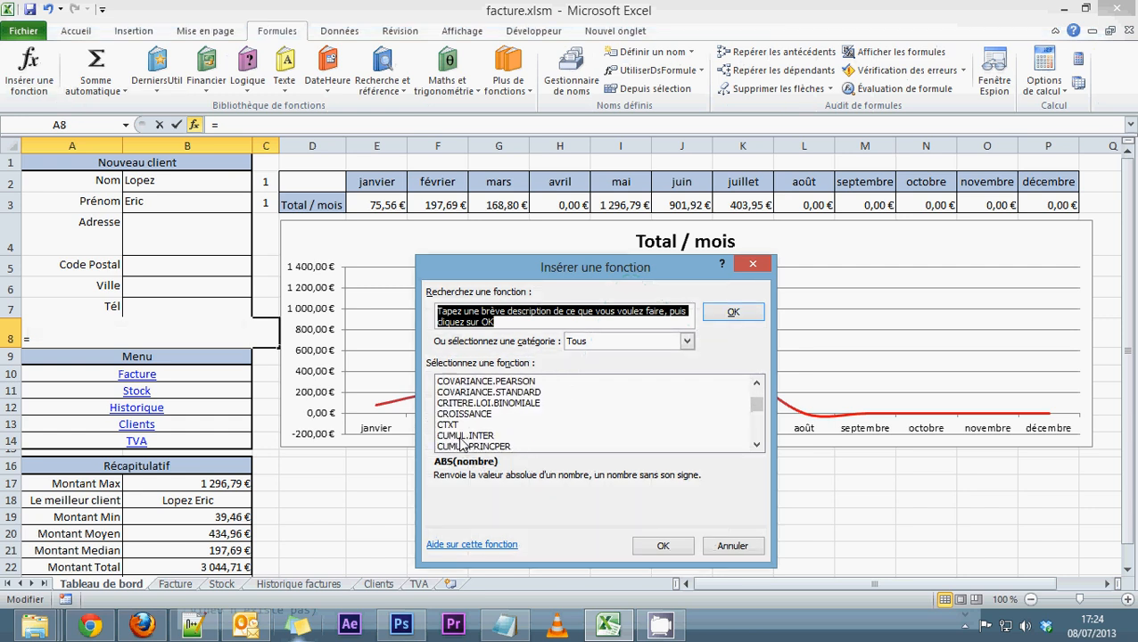
scroll(461, 444, up, 20)
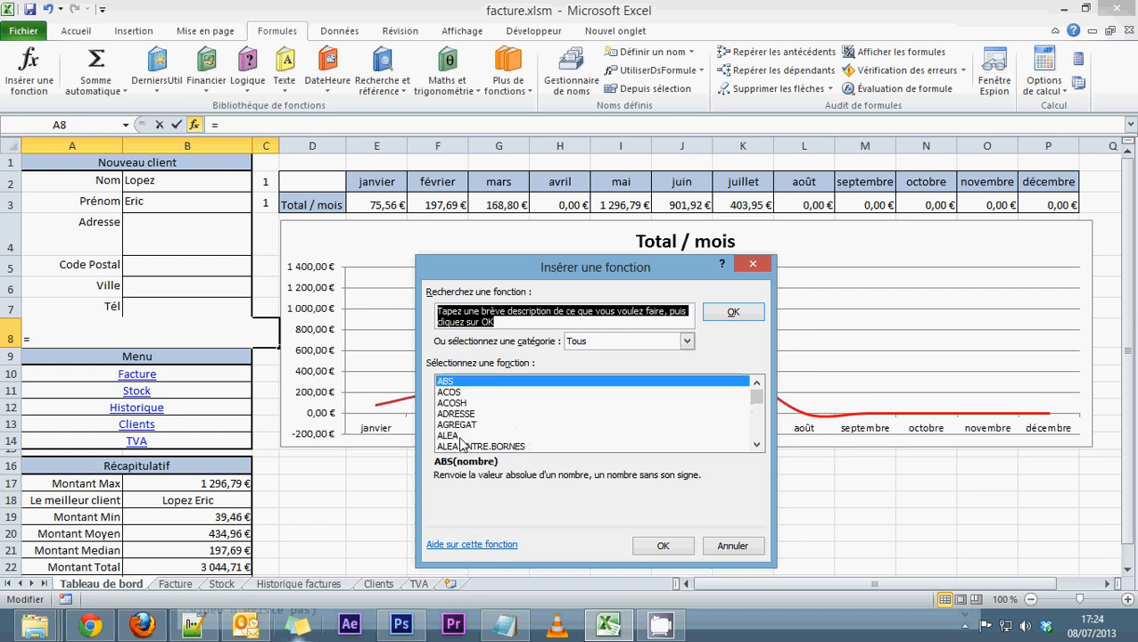
scroll(460, 440, down, 3)
click(461, 436)
text(nb)
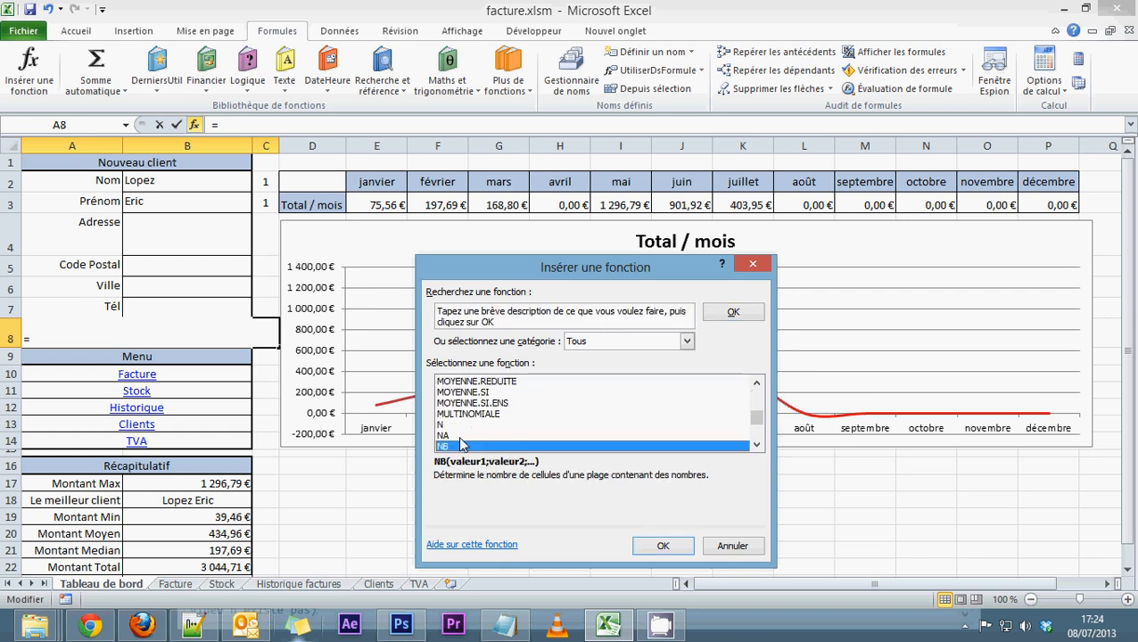
scroll(461, 419, down, 4)
double_click(454, 392)
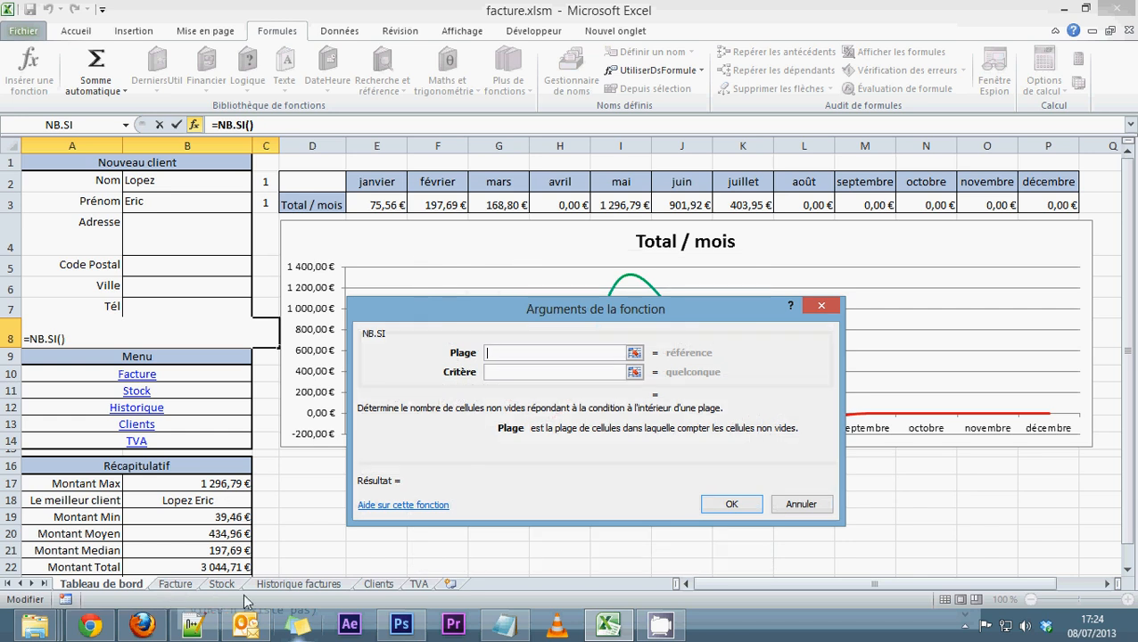
click(379, 584)
click(98, 147)
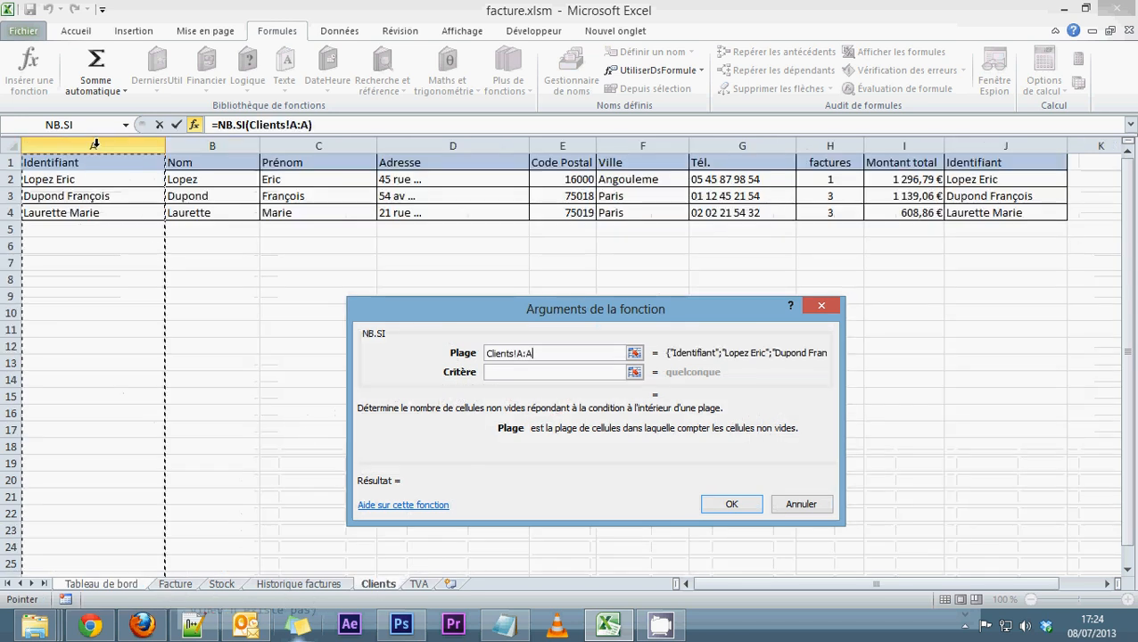
Set the NB.SI criterion to concatener(B2;" ";B3) and validate the formula in A8.
click(514, 373)
drag(513, 314, 338, 260)
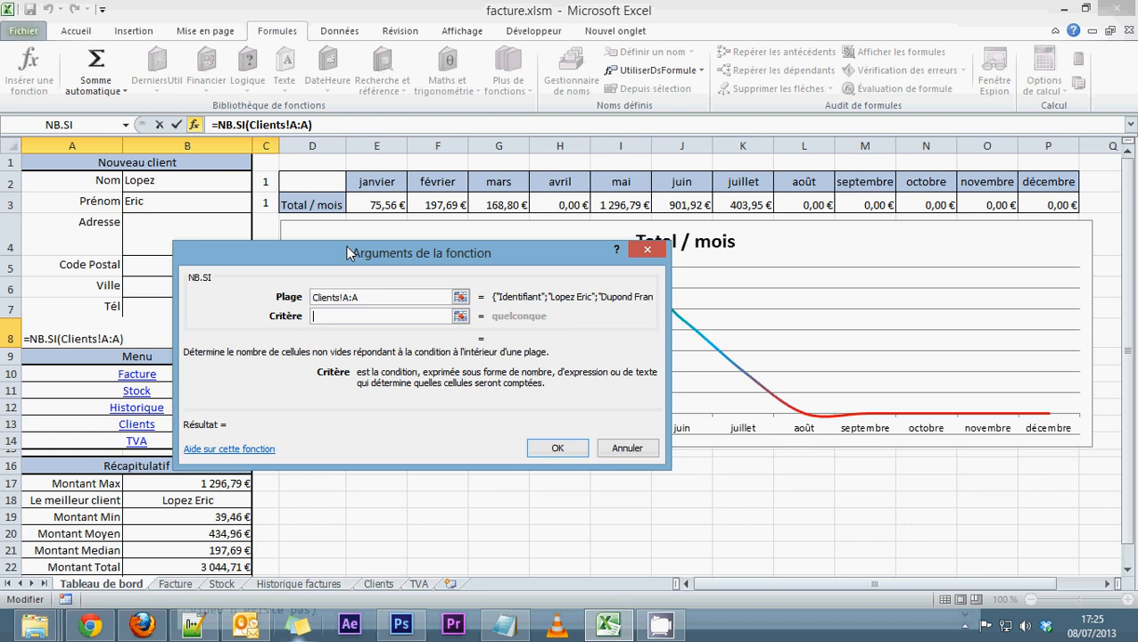
text(con)
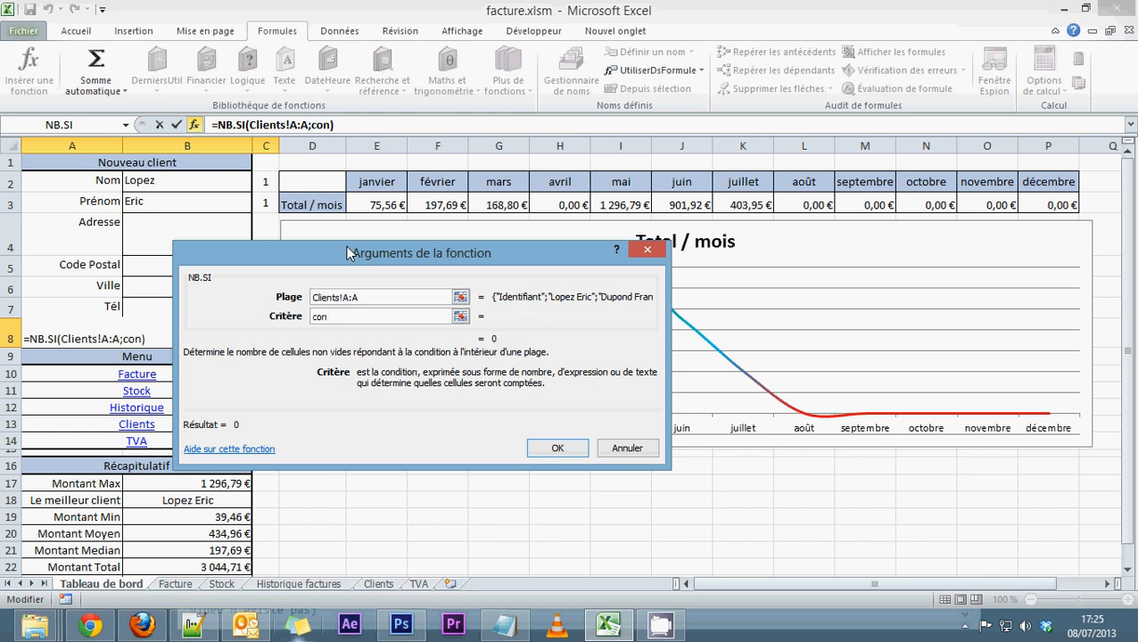
text(catener)
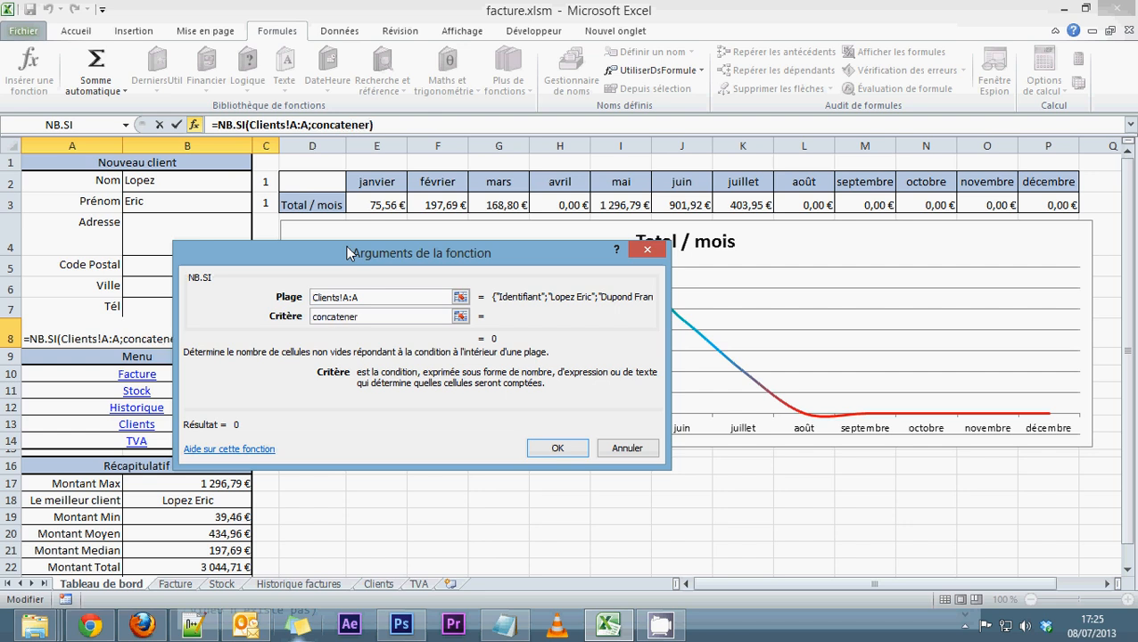
text(()
click(175, 183)
text(;)
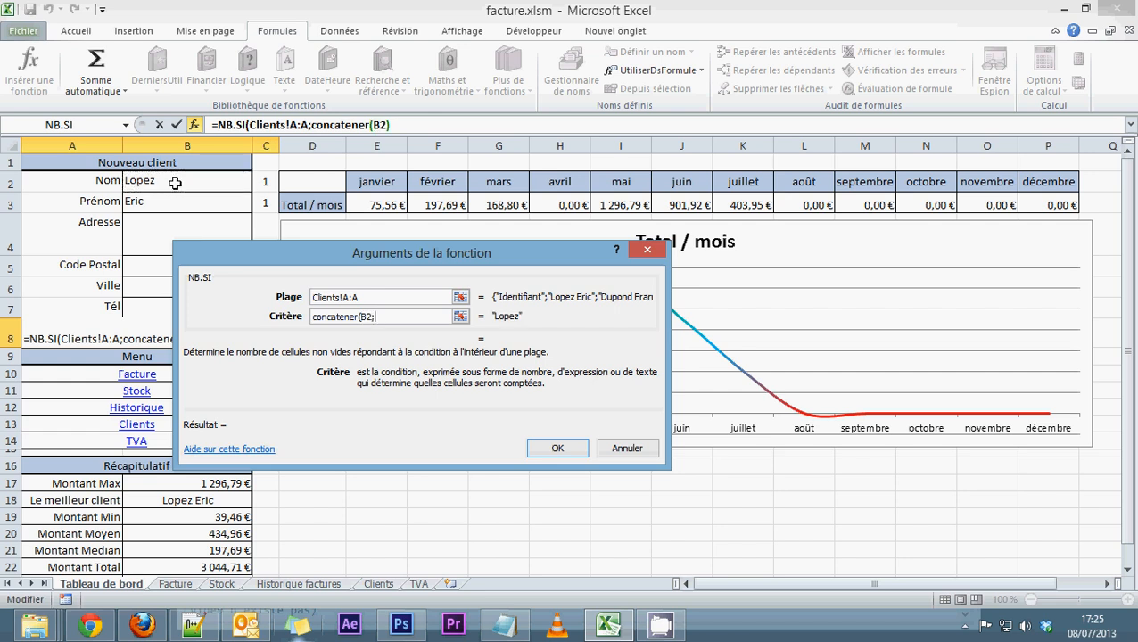
text(" ";)
click(169, 205)
text())
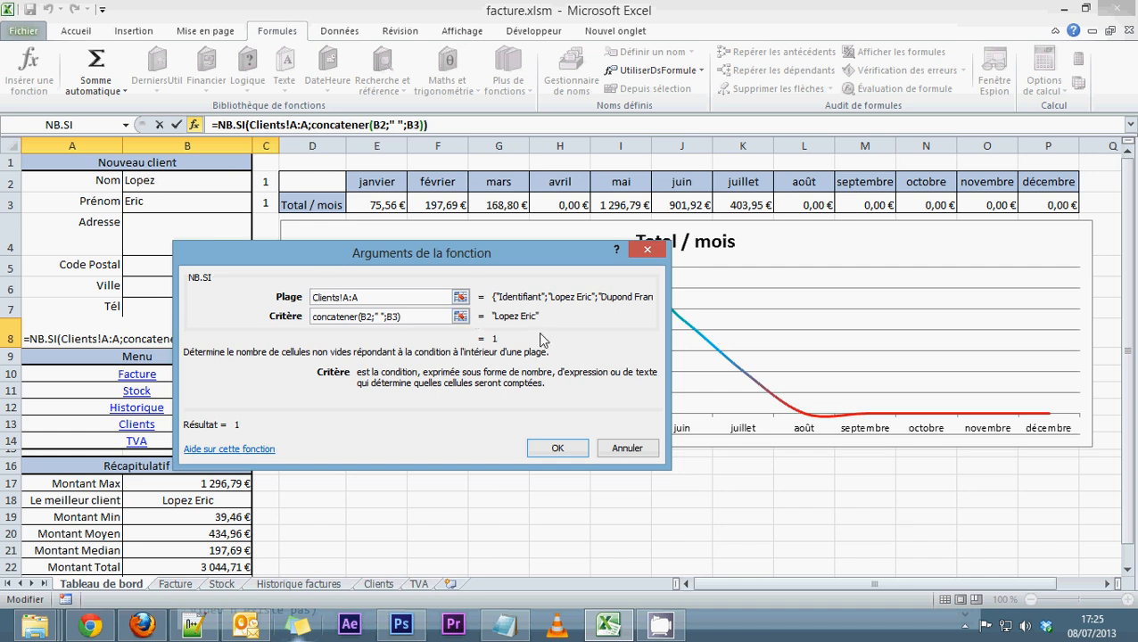
click(556, 448)
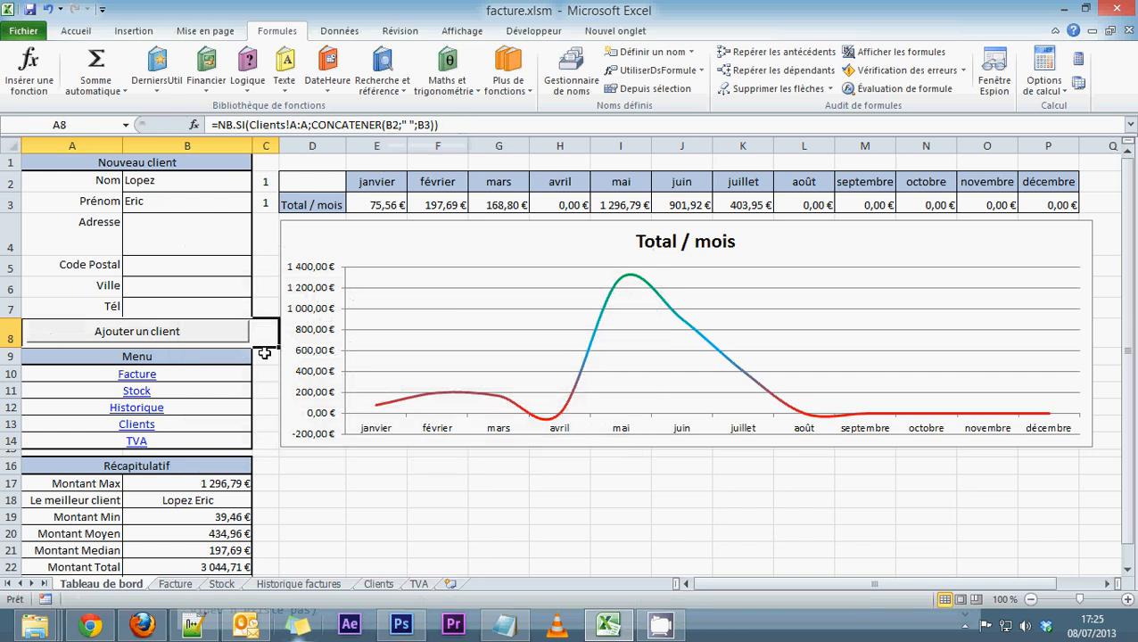
Check the first names in the Clients sheet and enter a different client's first name in B3 of Tableau de bord.
click(150, 200)
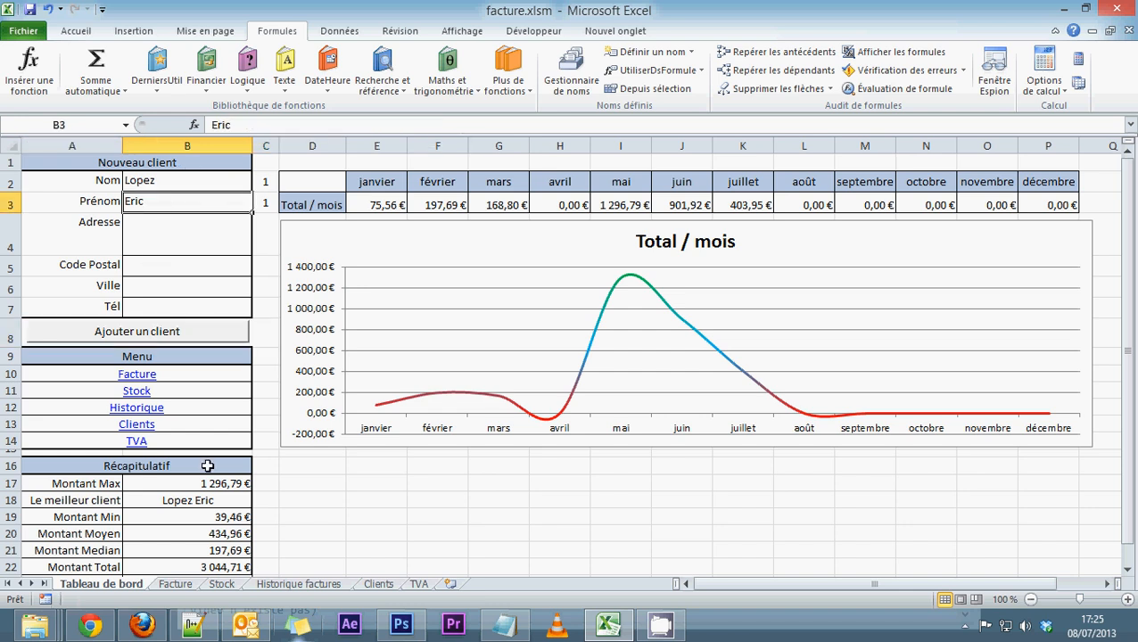
click(175, 585)
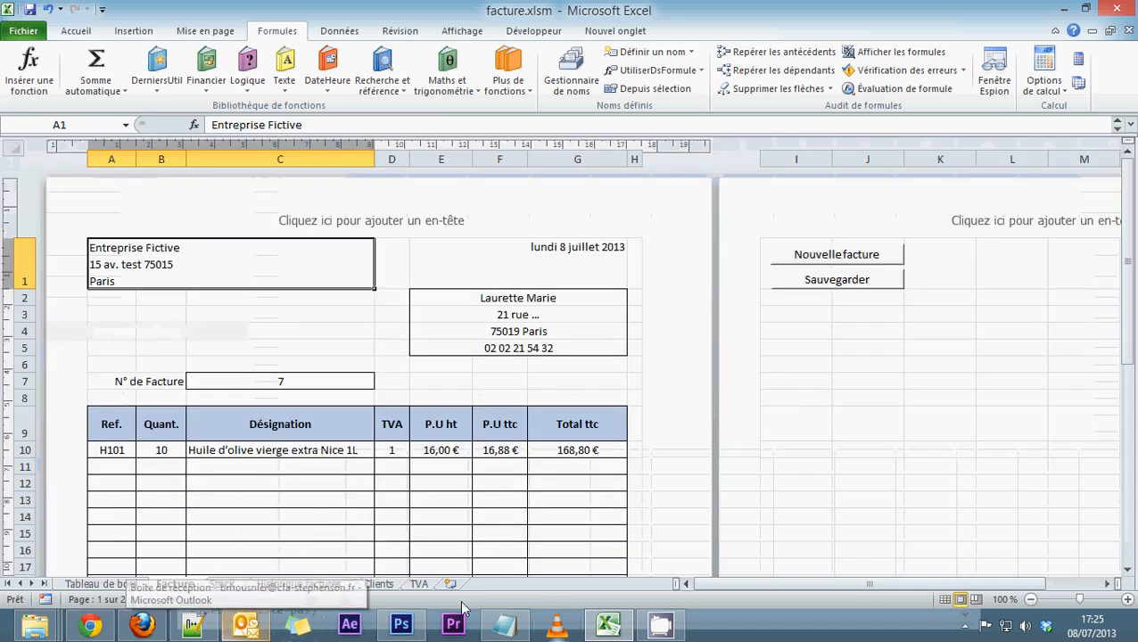
click(378, 584)
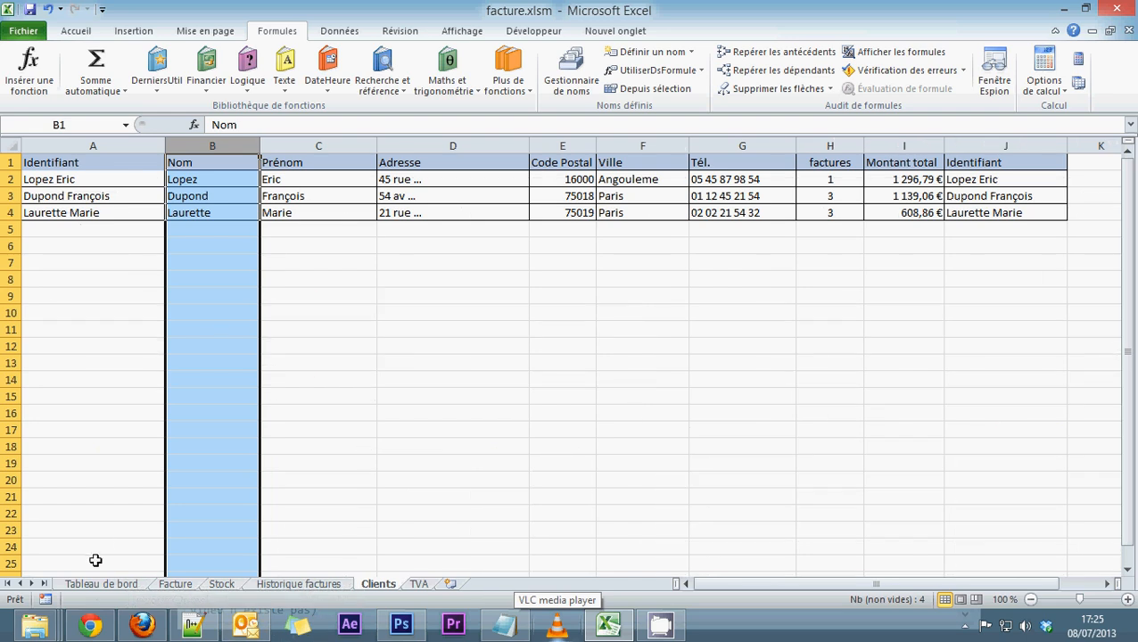
click(101, 584)
text(ma)
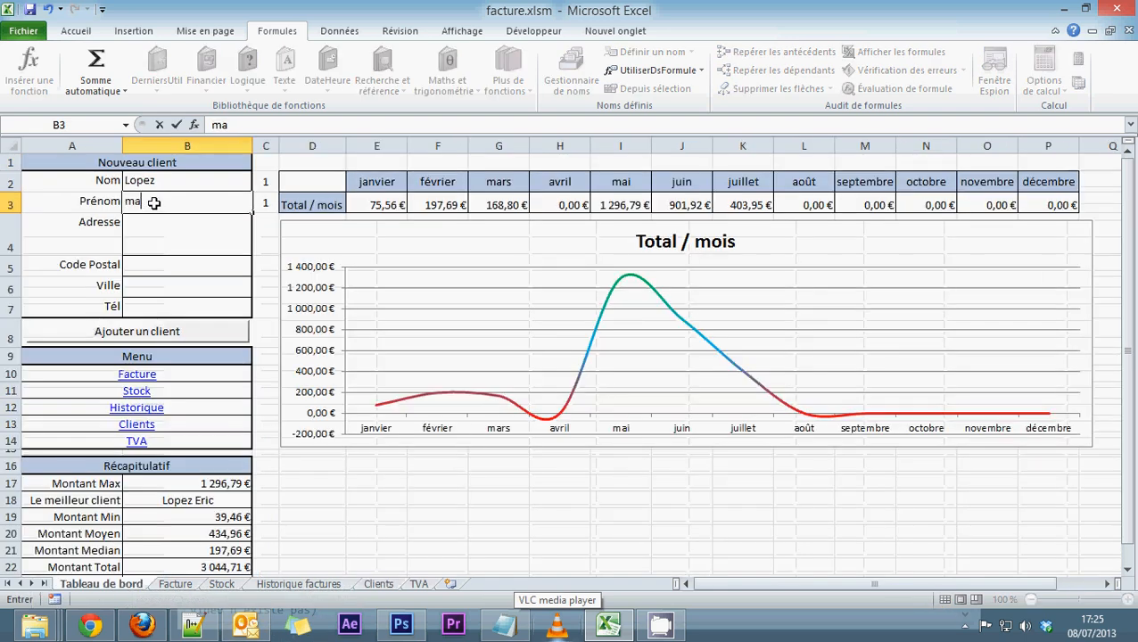
text(rie)
key(Return)
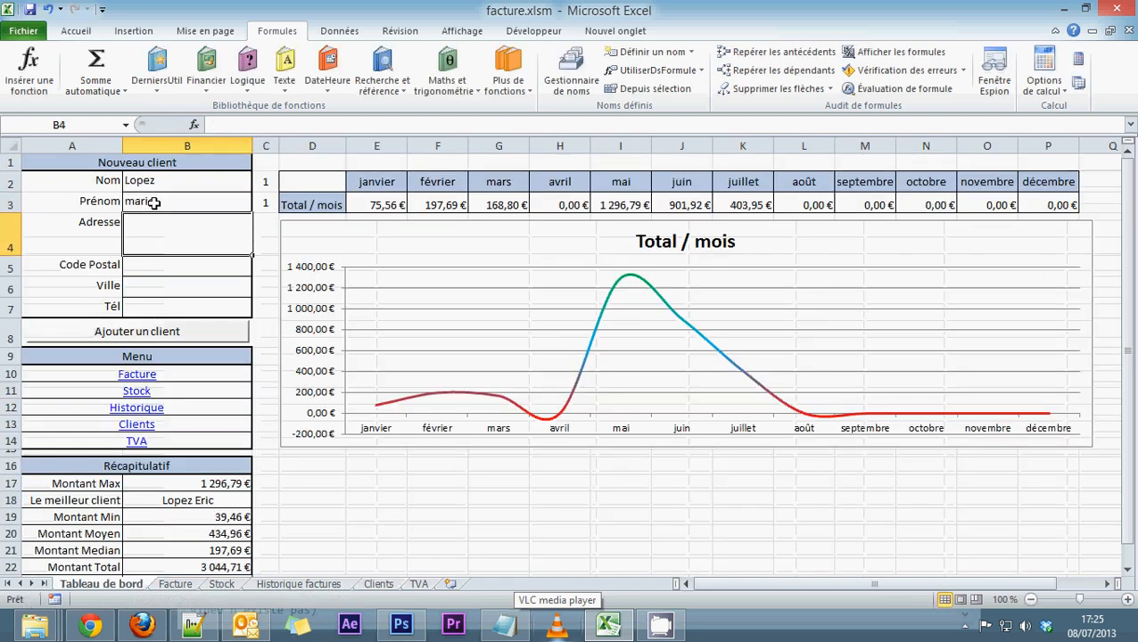
Examine the checks in C2 and C3 and the NB.SI arguments and result of A8 for the mixed name combination.
click(266, 181)
click(266, 205)
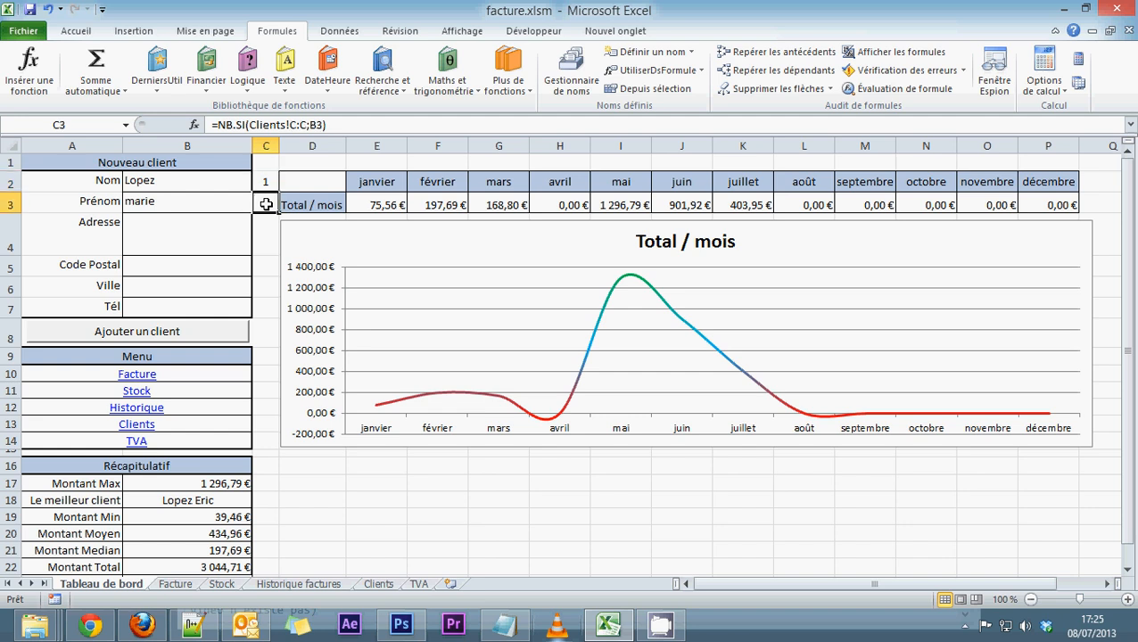
click(260, 336)
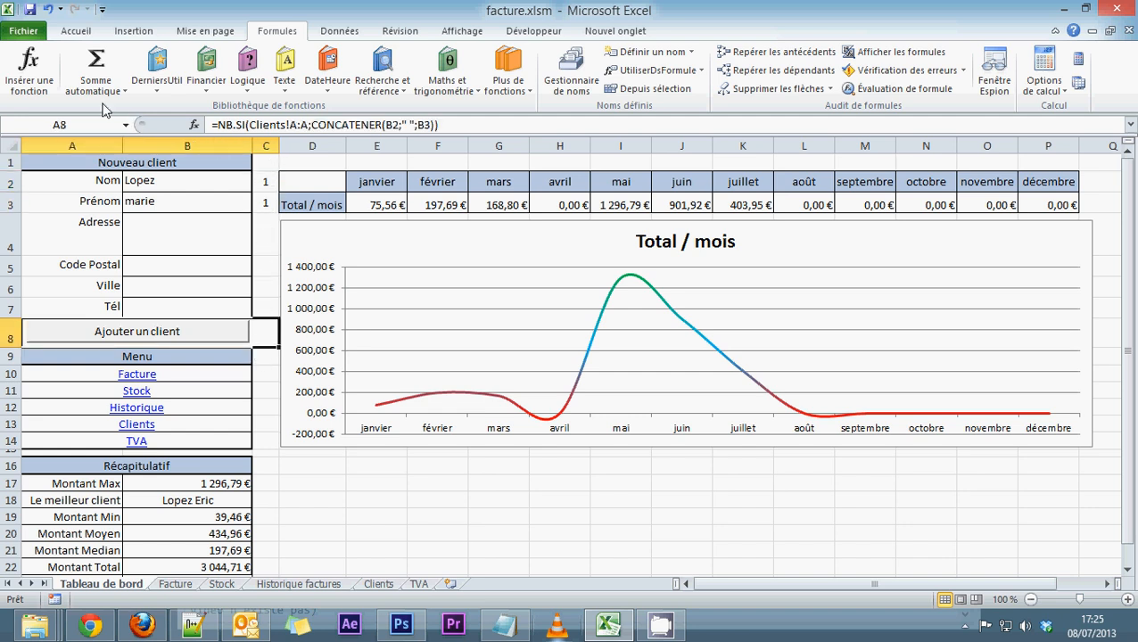
click(193, 125)
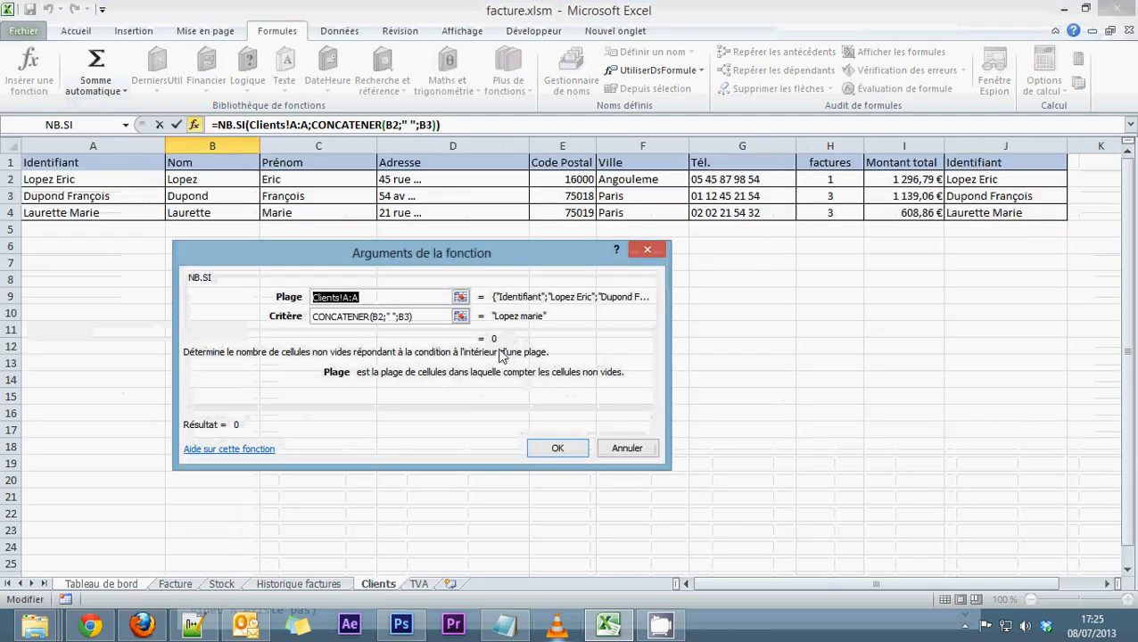
click(625, 449)
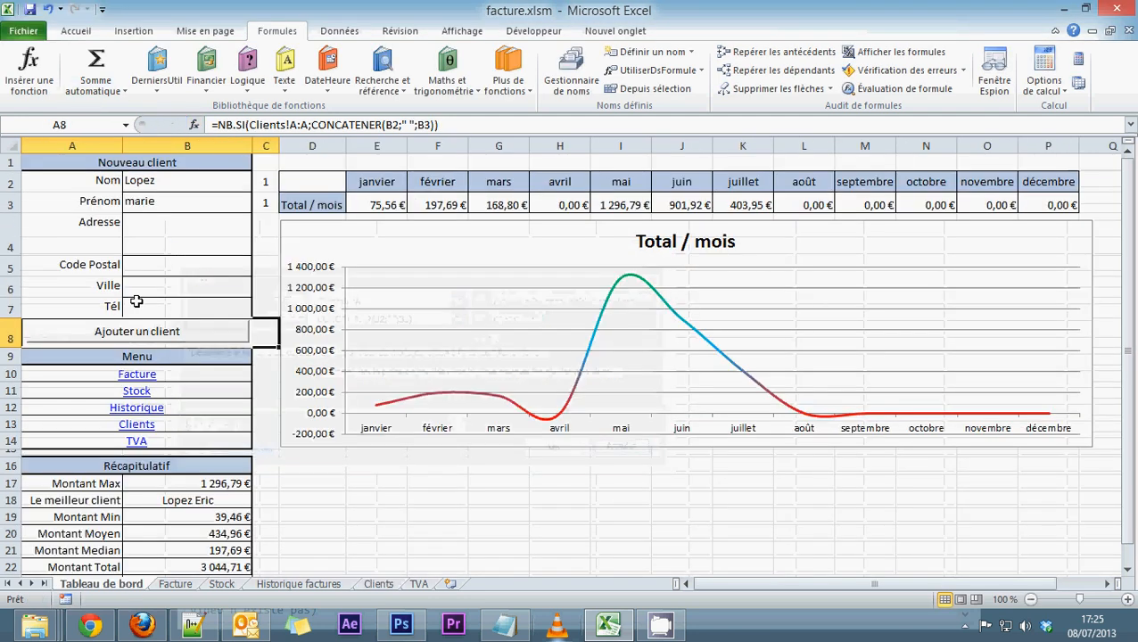
Shift the Ajouter un client button slightly downward within row 8.
ctrl+click(206, 331)
right_click(210, 331)
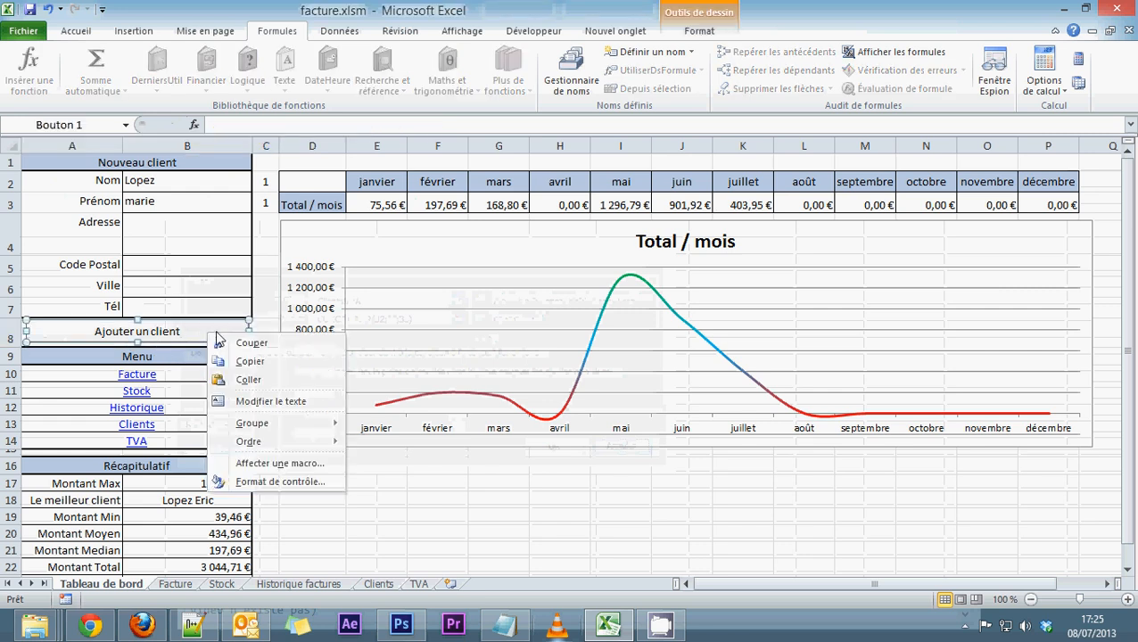
key(Escape)
drag(214, 332, 215, 332)
Add a conditional formatting rule to A8 that applies Remplissage rouge clair avec texte rouge foncé when the value equals 1.
click(256, 332)
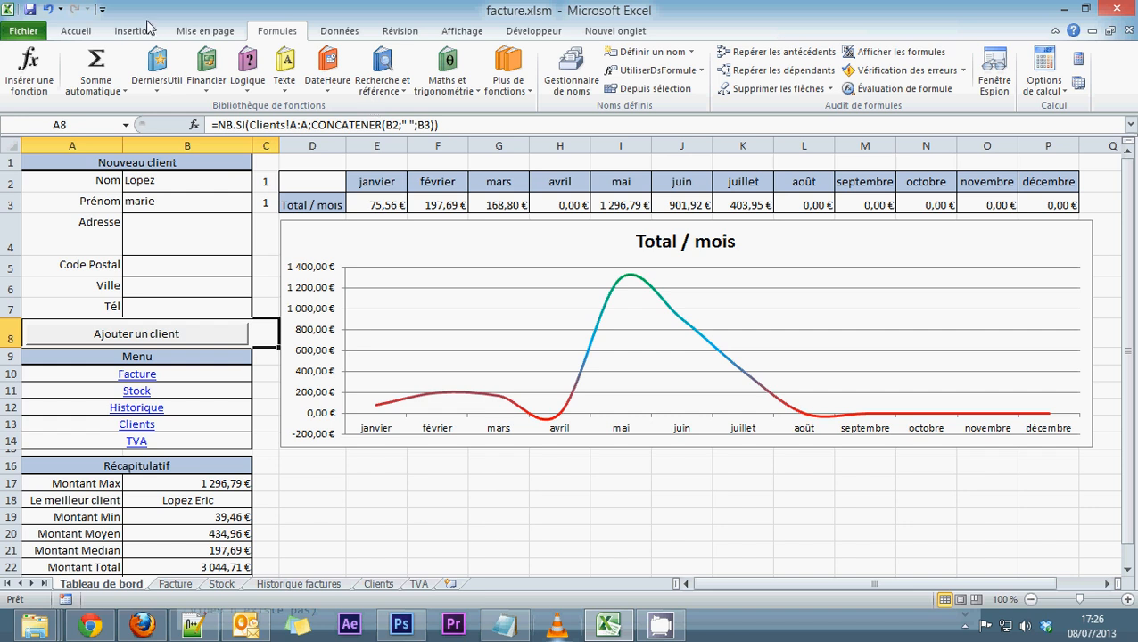
click(204, 32)
click(135, 32)
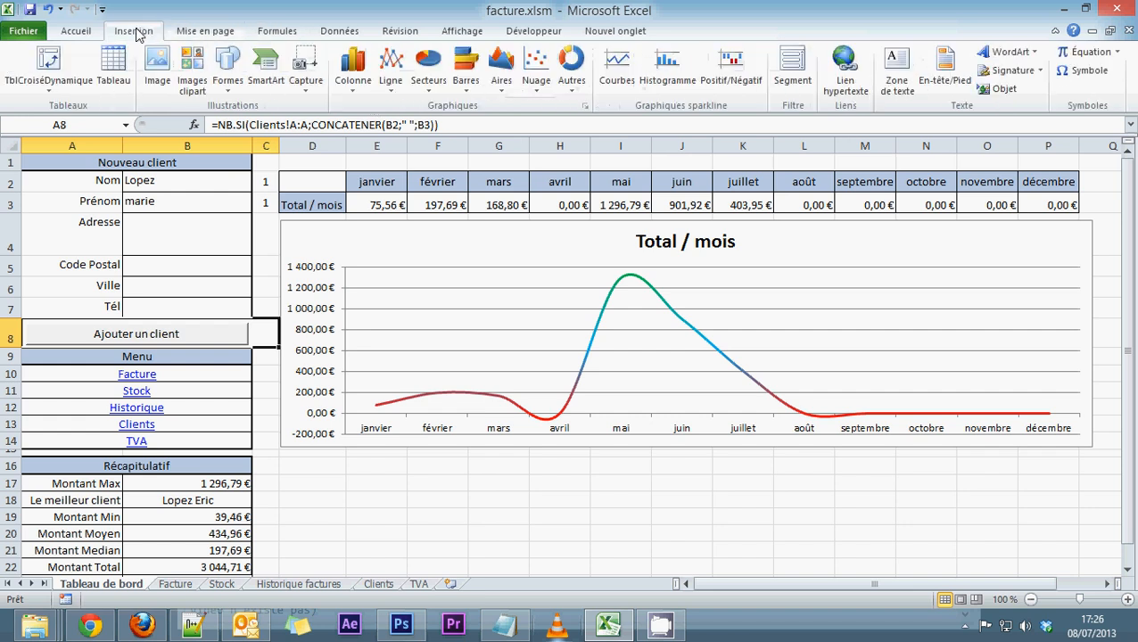
click(75, 31)
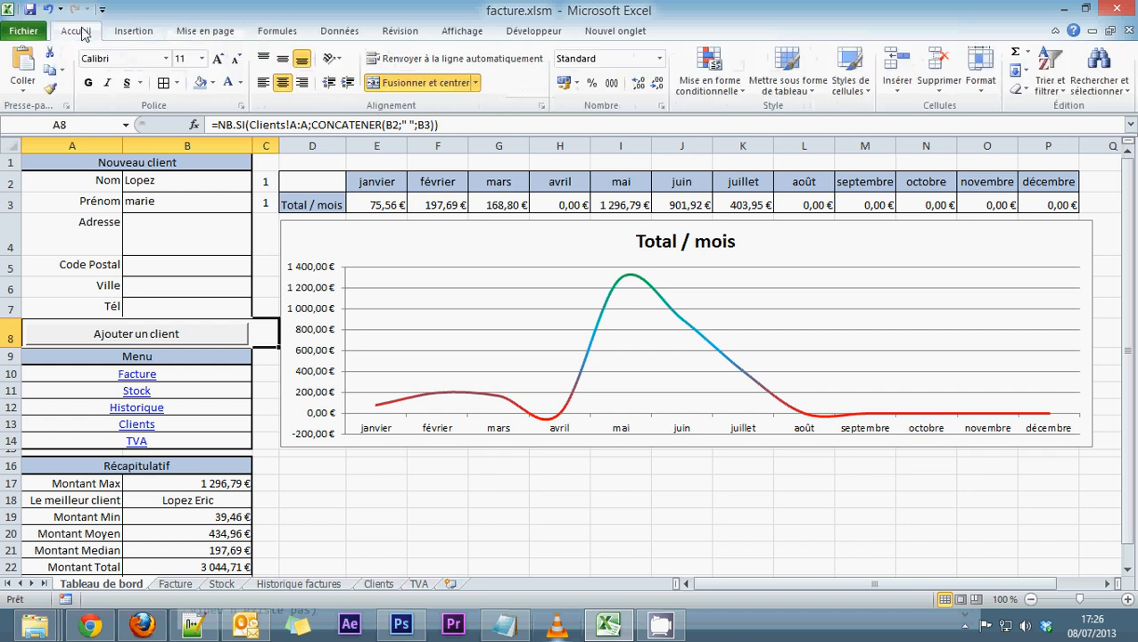
click(731, 93)
mouse_move(727, 125)
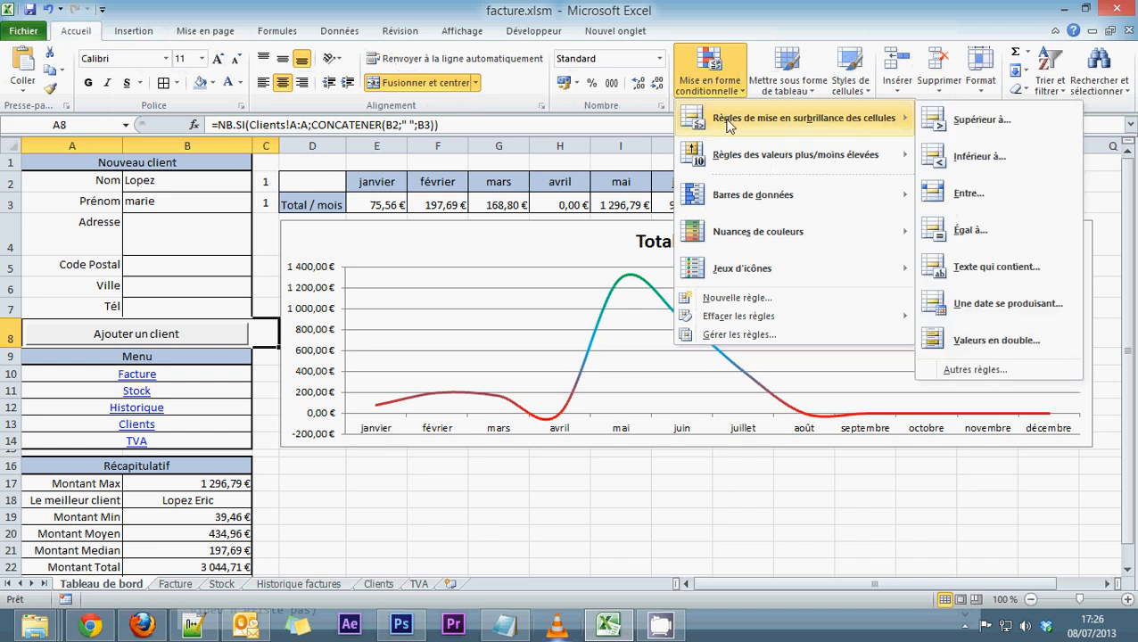
click(944, 246)
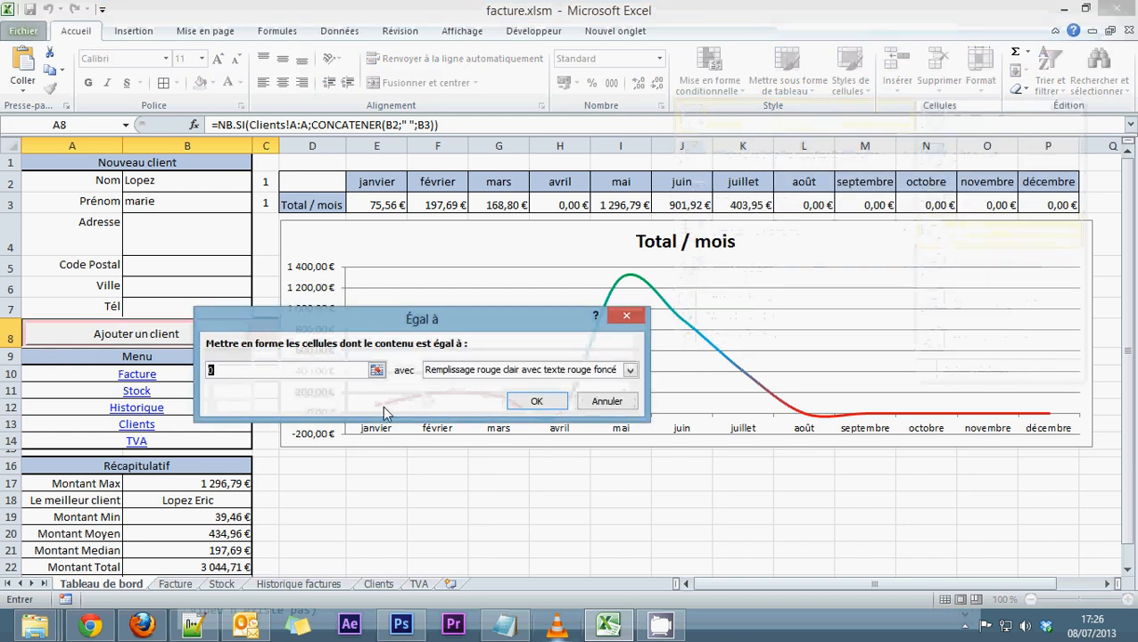
text(1)
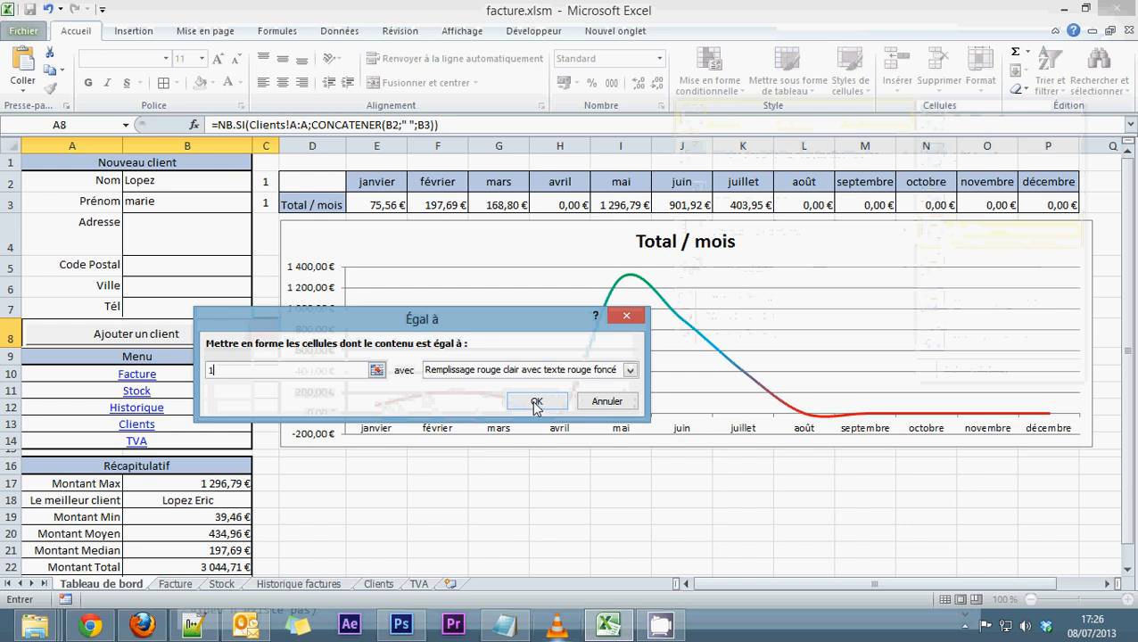
click(536, 401)
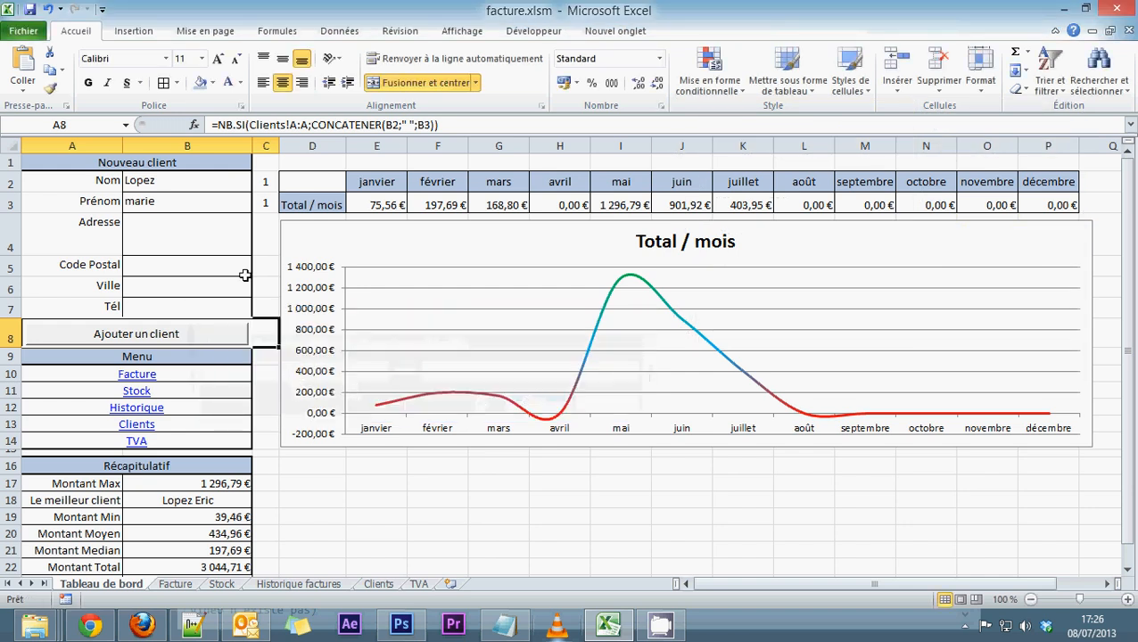
Enter the first name of the existing client in B3 to test the conditional formatting of A8.
click(172, 204)
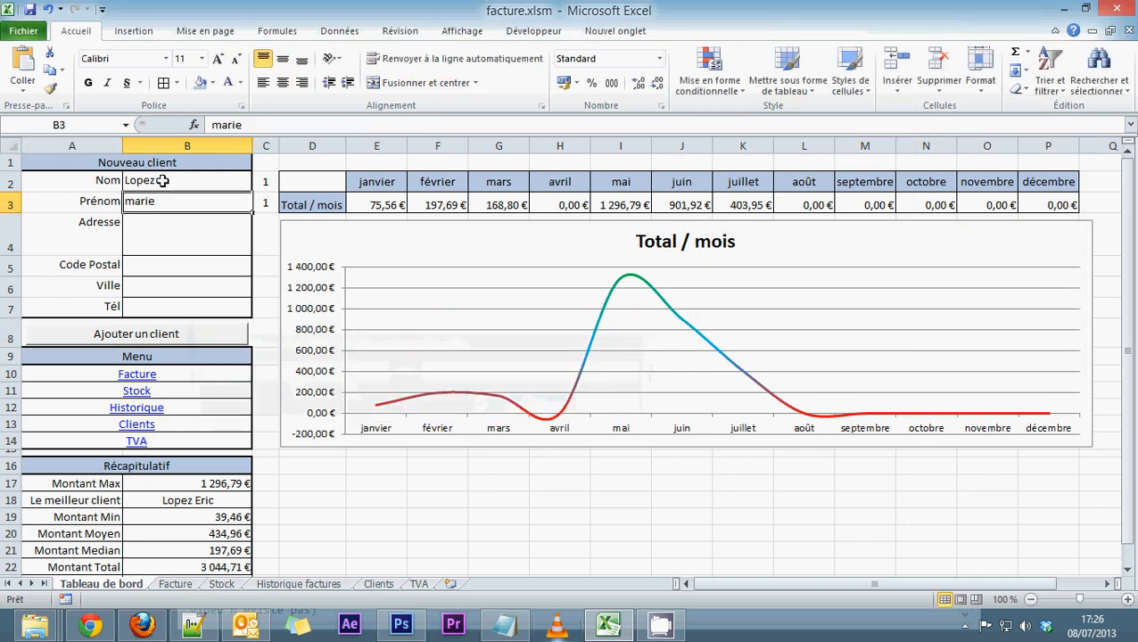
click(162, 181)
click(161, 205)
double_click(203, 205)
drag(203, 205, 103, 203)
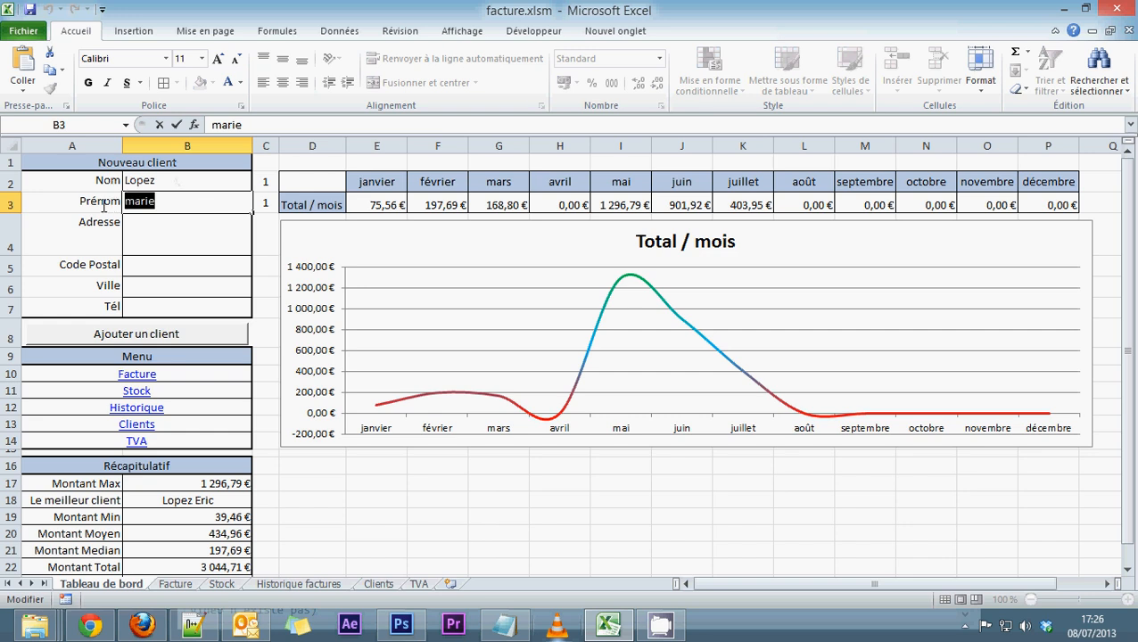
text(Eric)
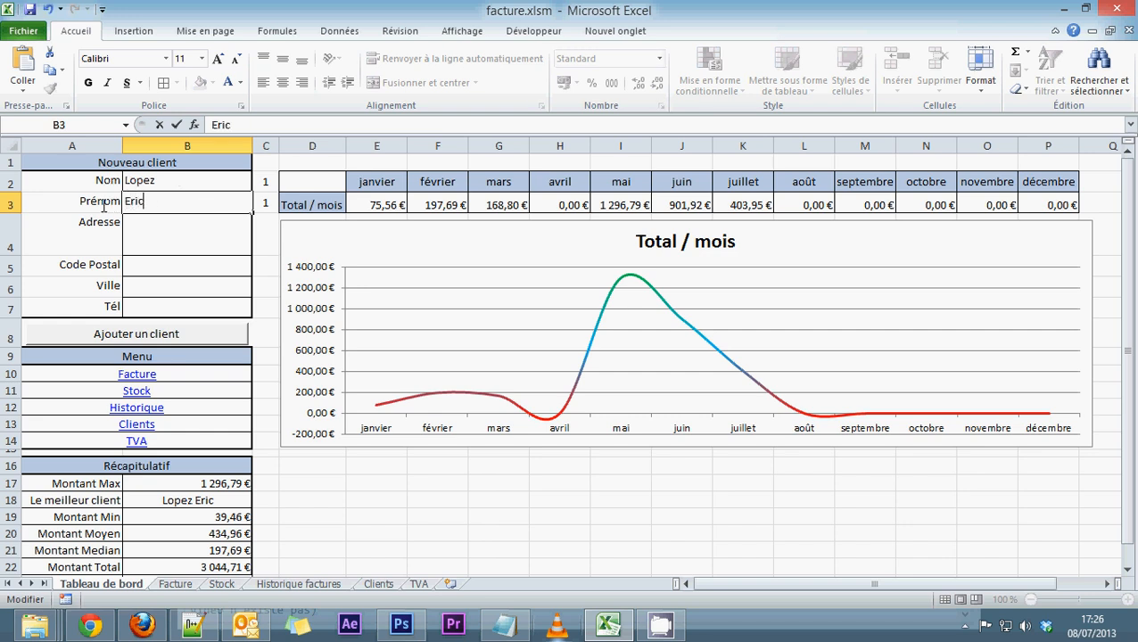
key(Return)
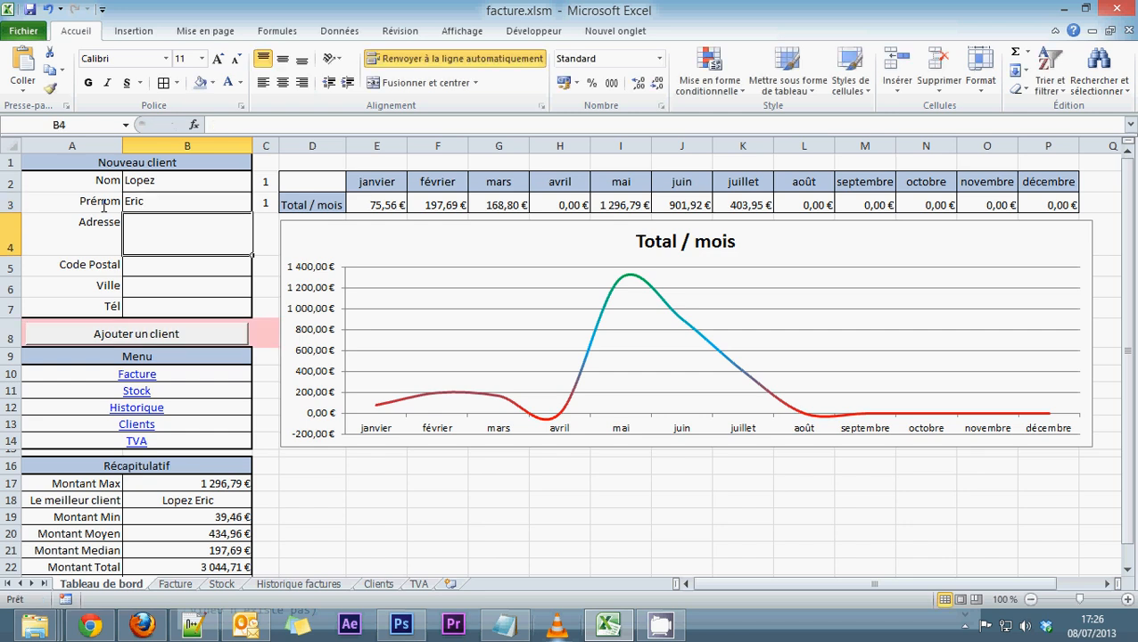
Shift the Ajouter un client button slightly upward within row 8.
click(197, 331)
drag(194, 334, 198, 330)
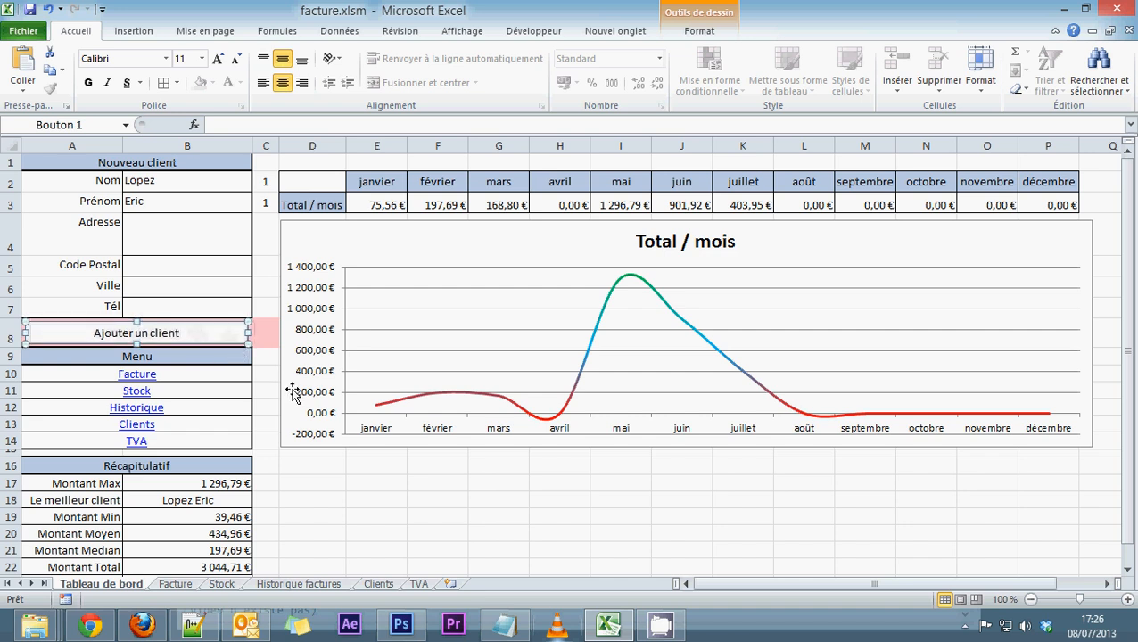
click(266, 390)
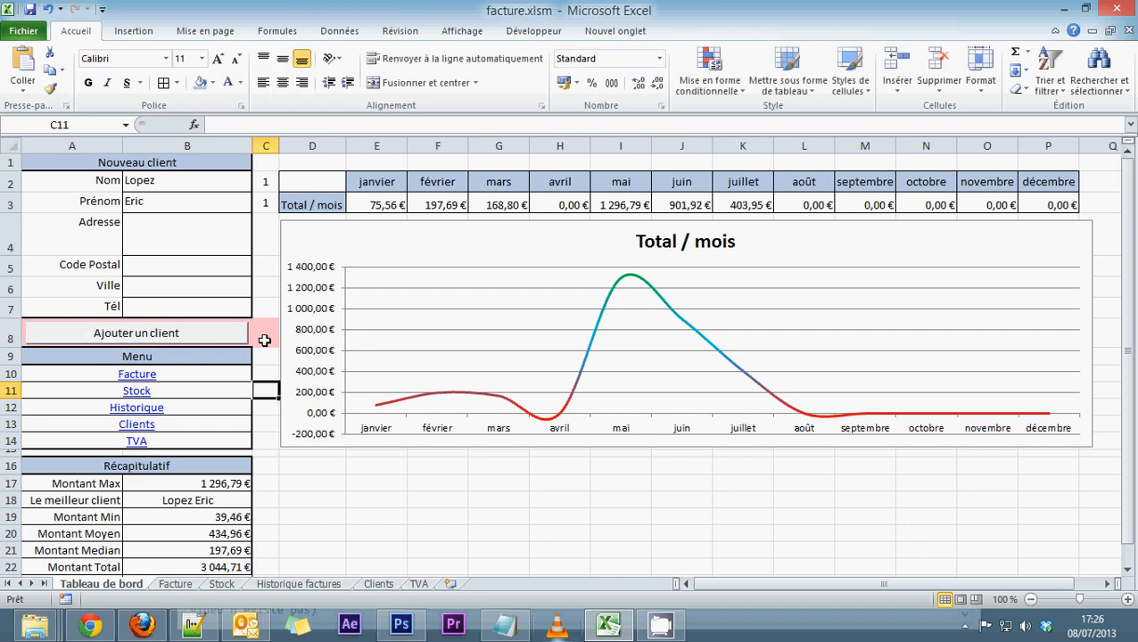
Clear the test client name from B2:B3 and delete the check formulas in C2:C3.
drag(180, 200, 165, 182)
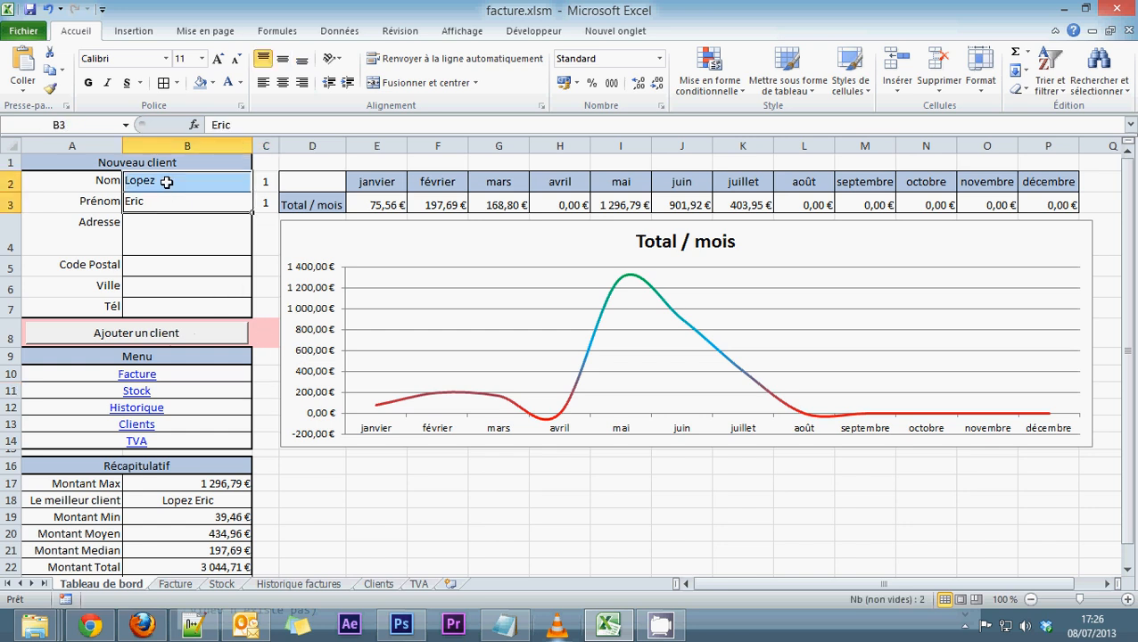
key(Delete)
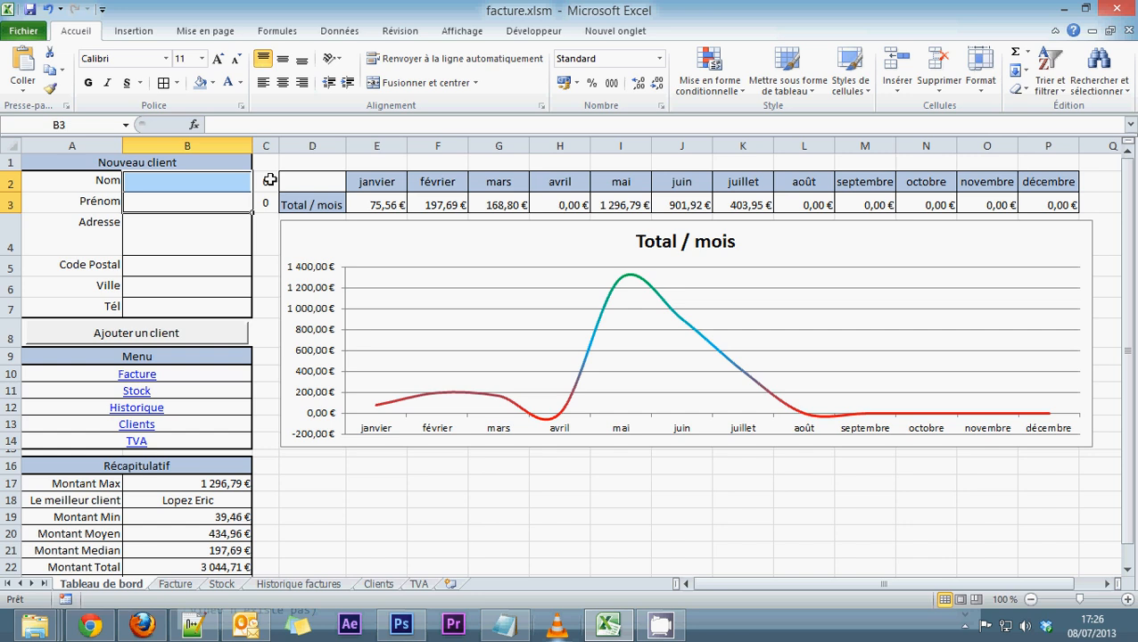
drag(269, 180, 264, 203)
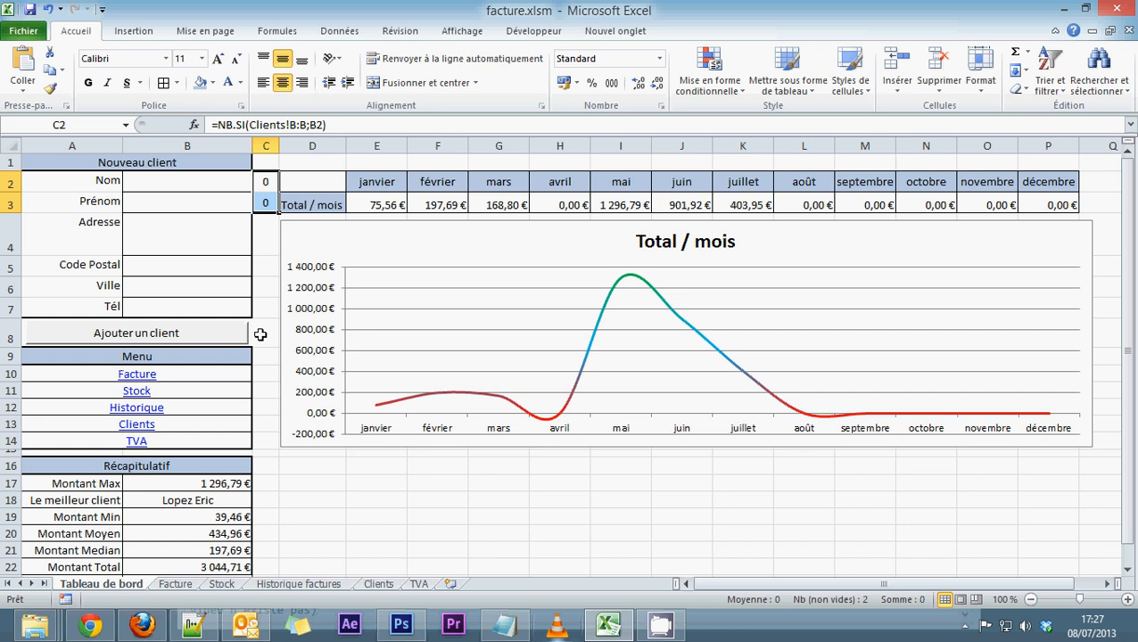
key(Delete)
click(263, 241)
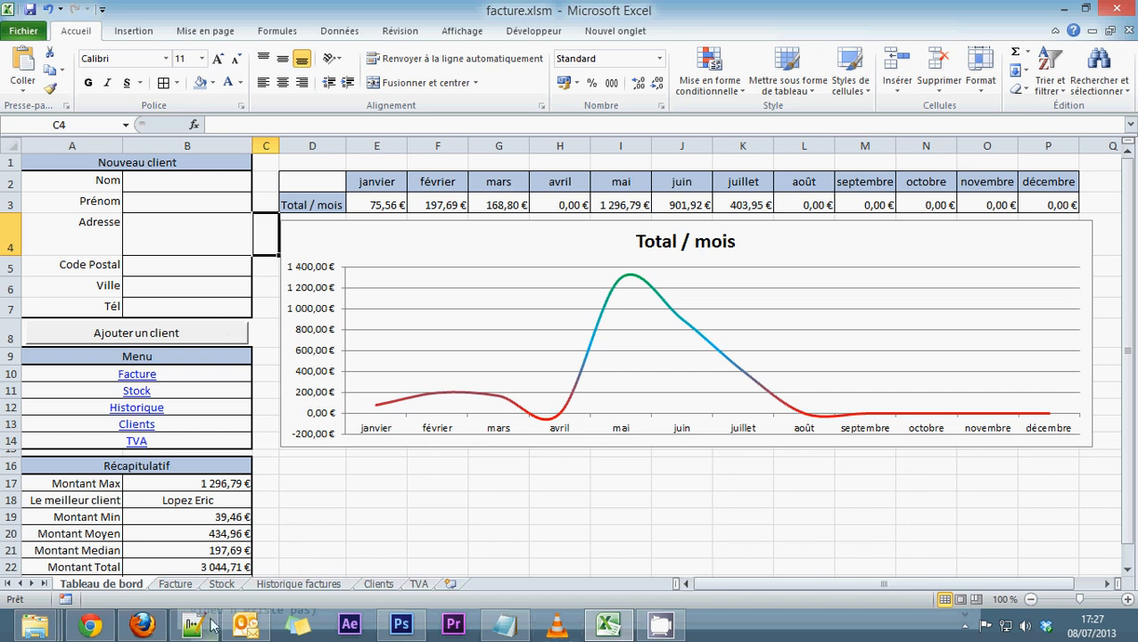
Look over the Facture and Stock sheets, including the invoice lines and the cells I10 and J10 beside them.
click(181, 585)
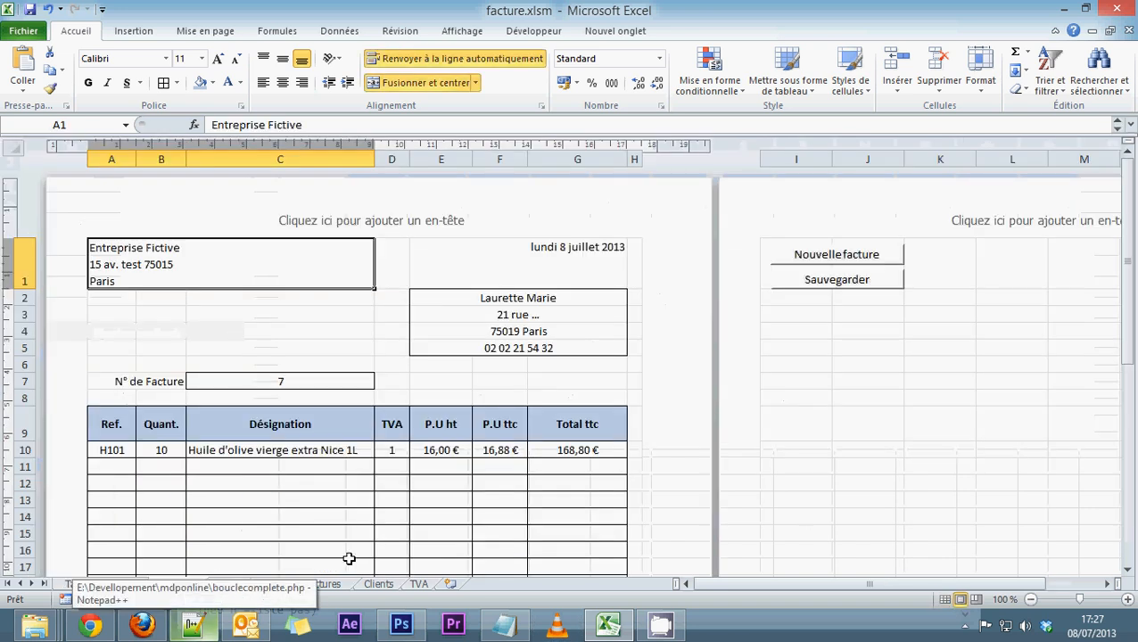
click(859, 517)
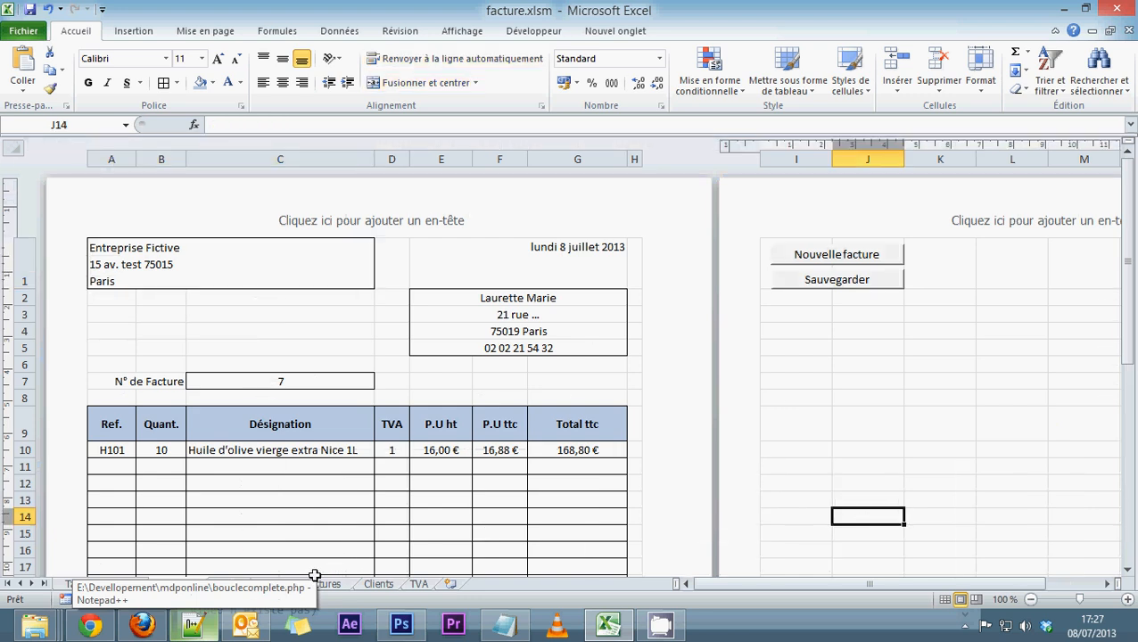
click(222, 584)
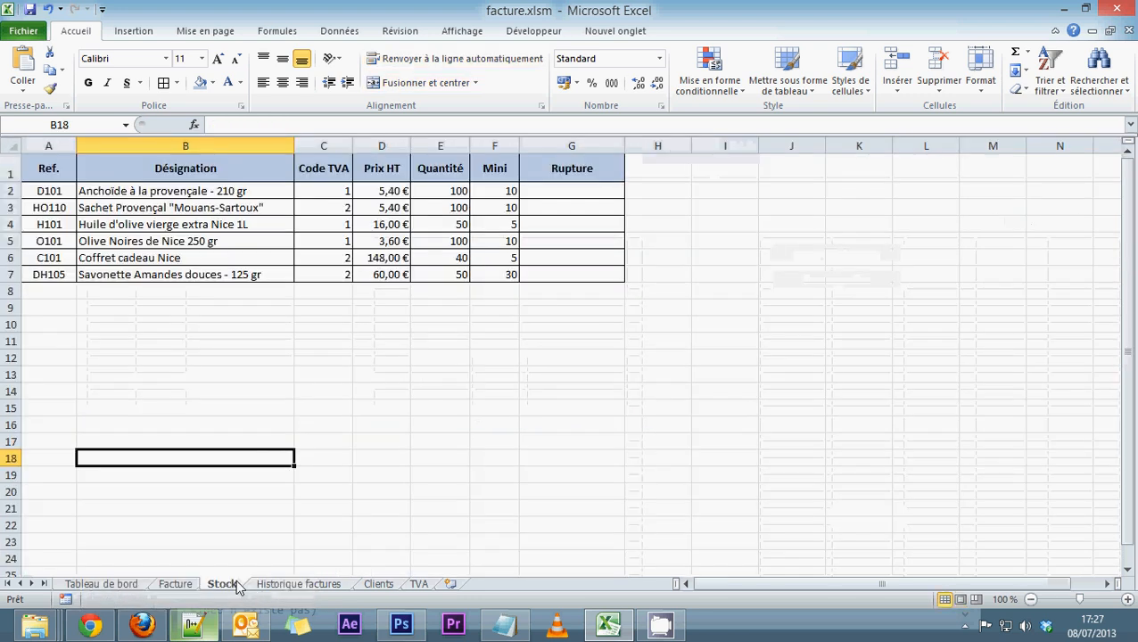
click(174, 587)
scroll(239, 487, down, 3)
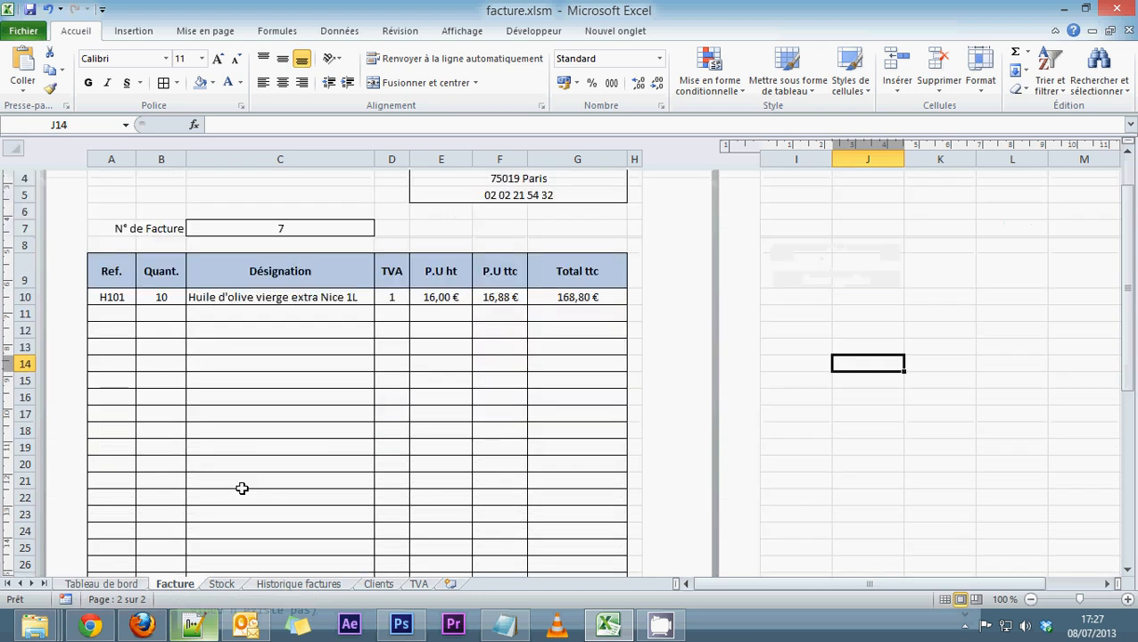
click(794, 298)
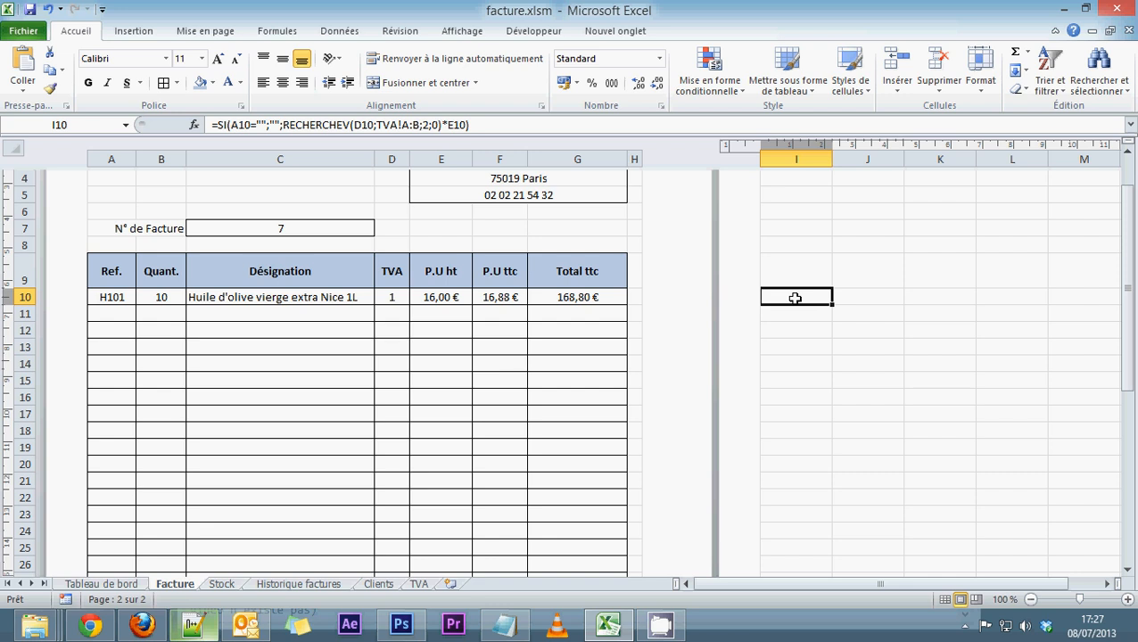
click(866, 301)
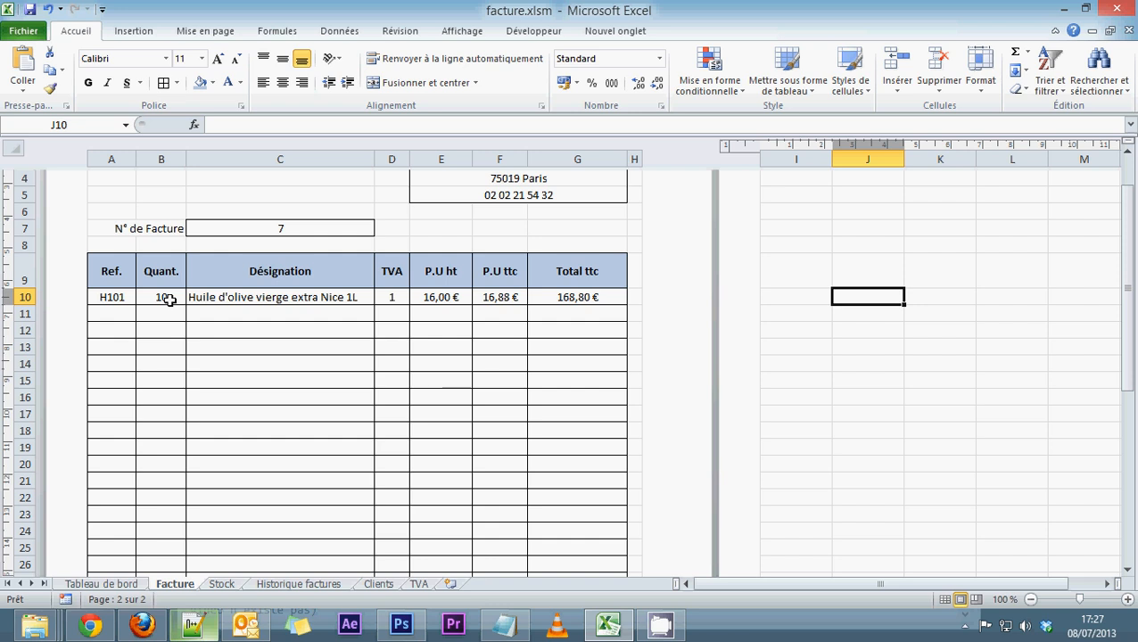
scroll(447, 371, up, 3)
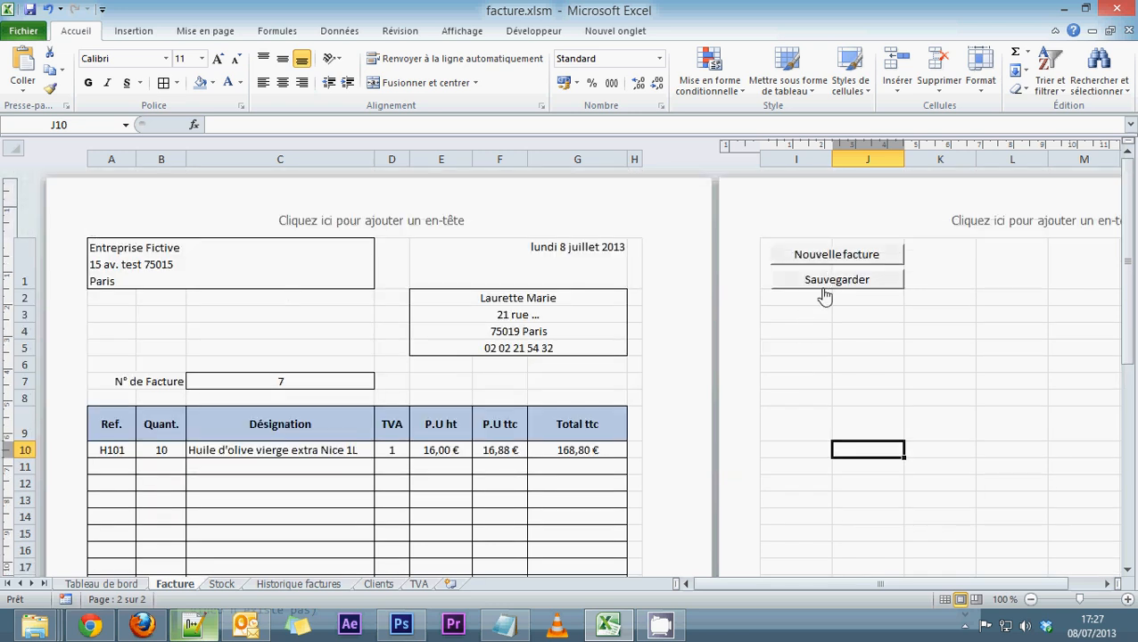
Start a new invoice on the Facture sheet and choose the first listed client in E2.
click(798, 261)
click(518, 282)
click(536, 297)
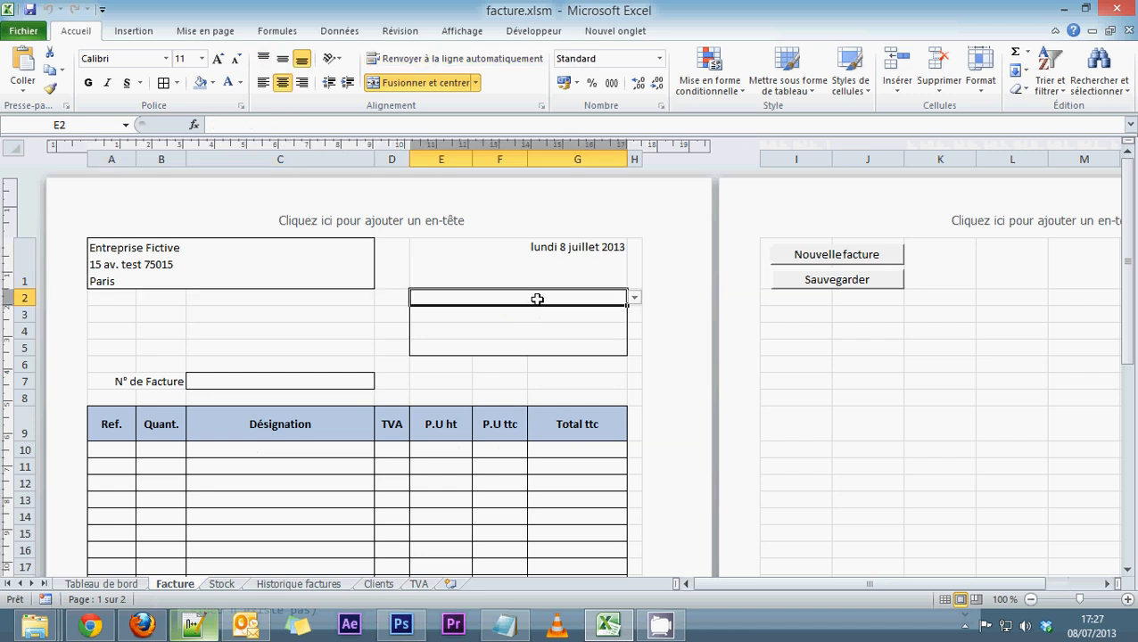
click(635, 298)
click(433, 323)
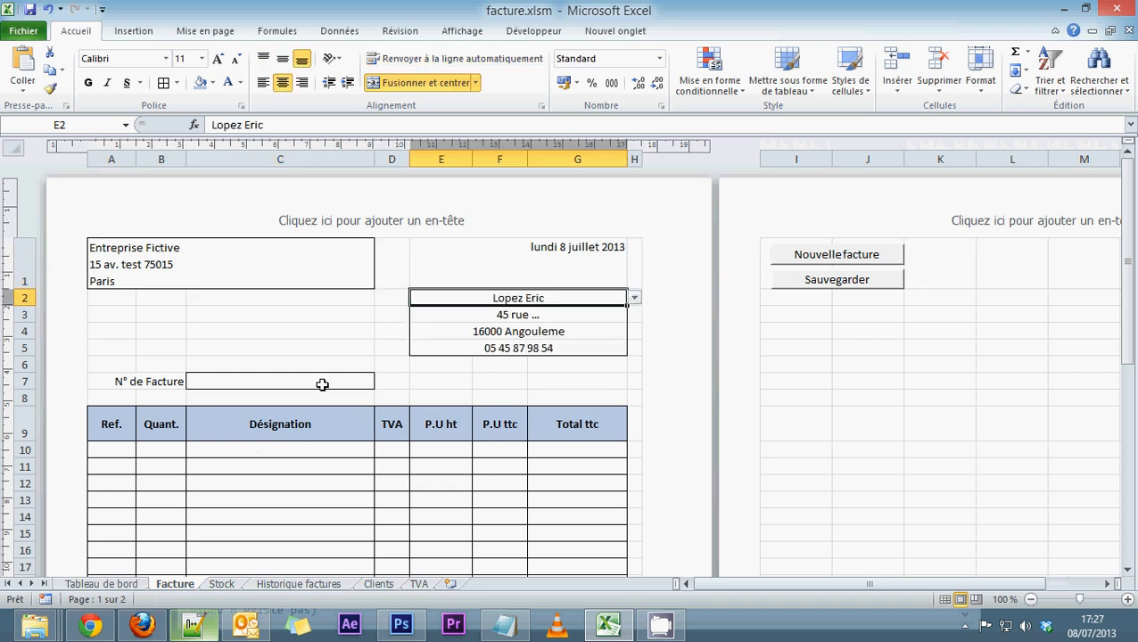
Add article D101 to the first invoice line with a quantity of 10.
click(319, 382)
click(116, 446)
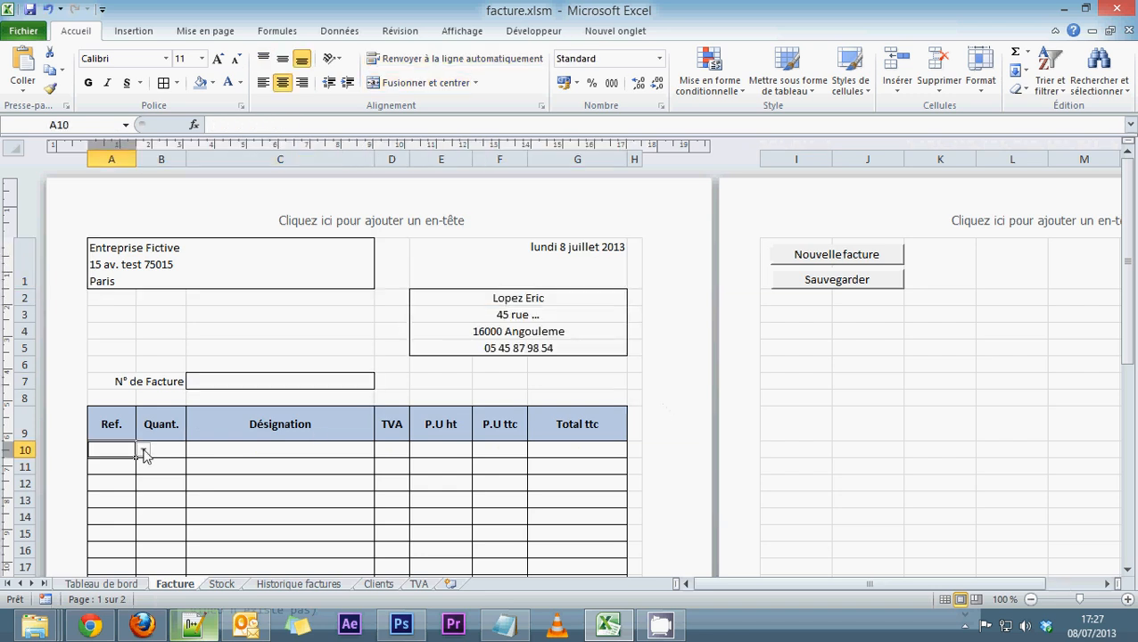
click(143, 451)
click(116, 472)
click(174, 450)
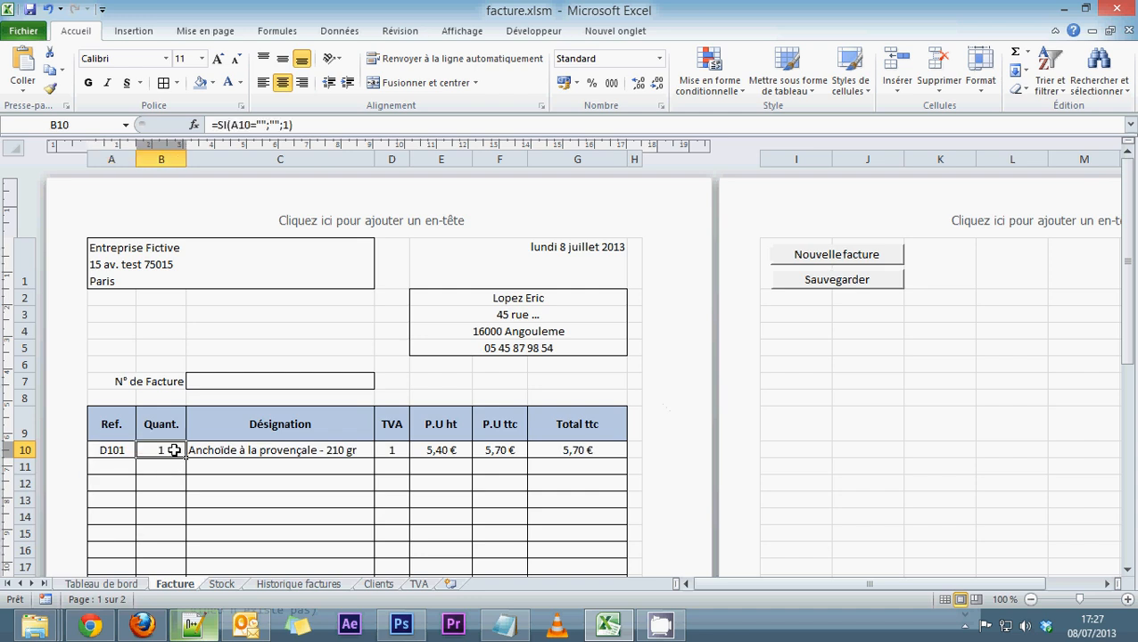
text(10)
click(865, 398)
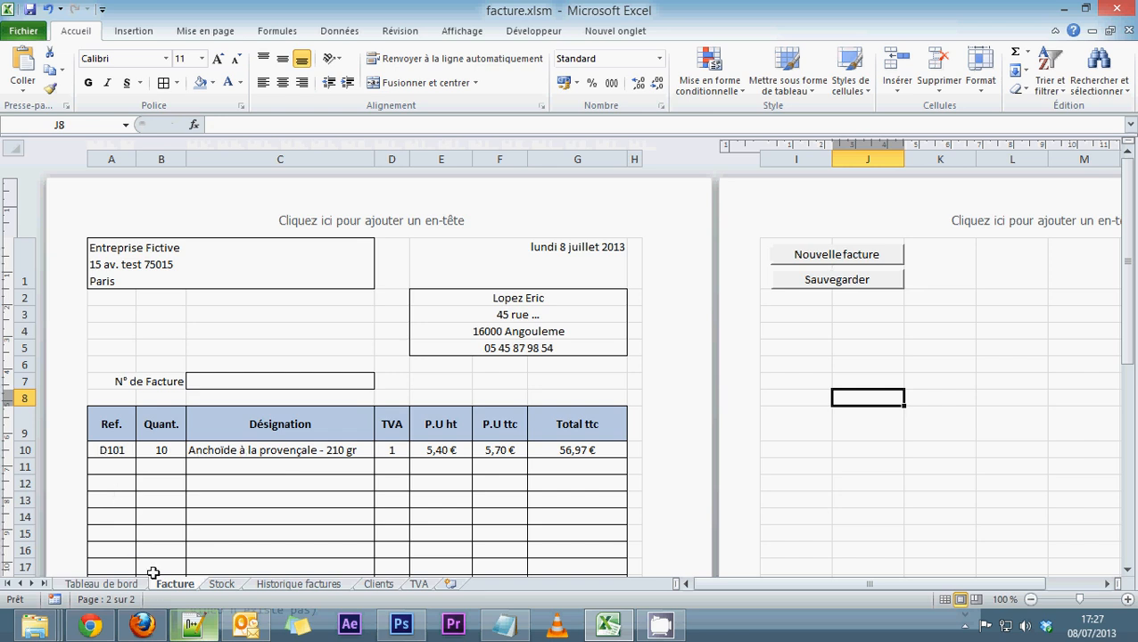
Compare the stock quantity of D101 in E2 of Stock with the invoiced quantity in B10 of Facture.
click(225, 587)
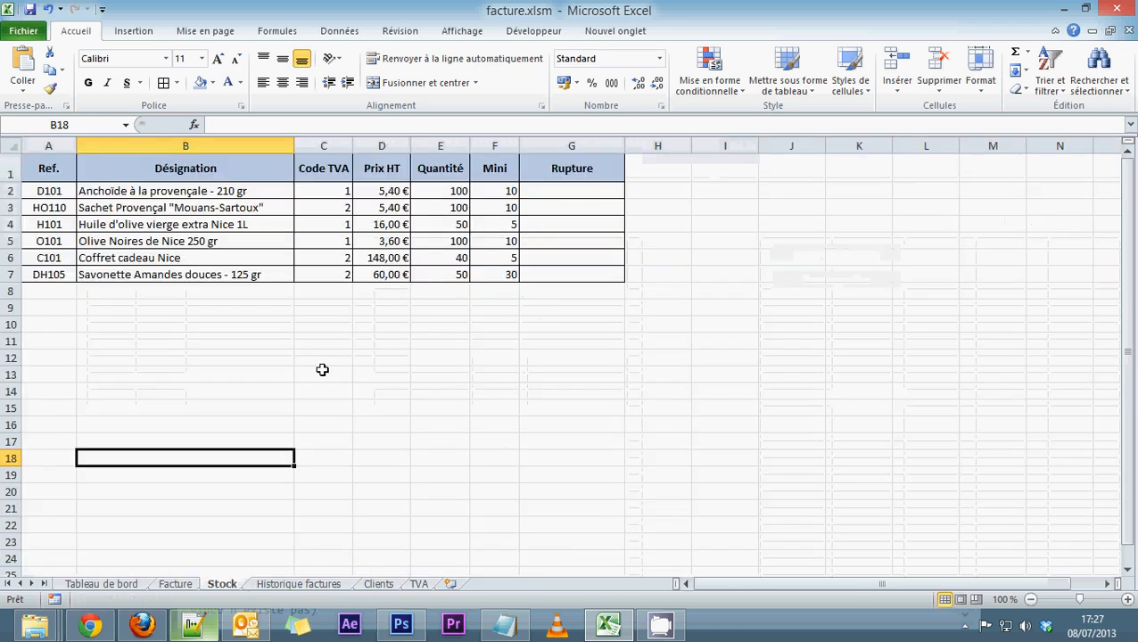
click(455, 191)
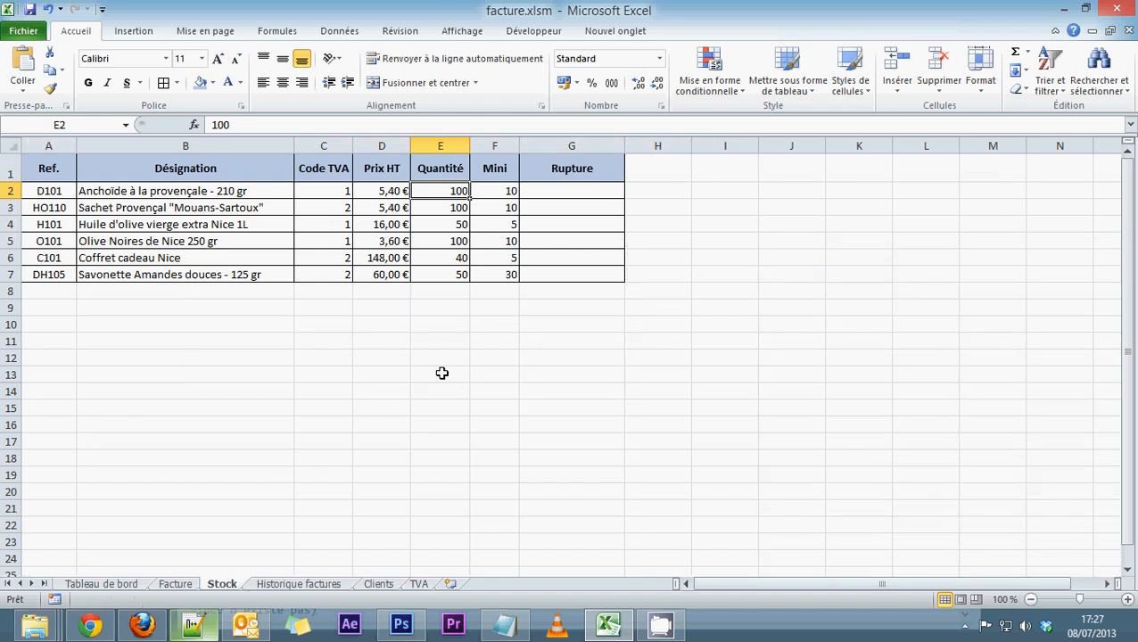
click(175, 584)
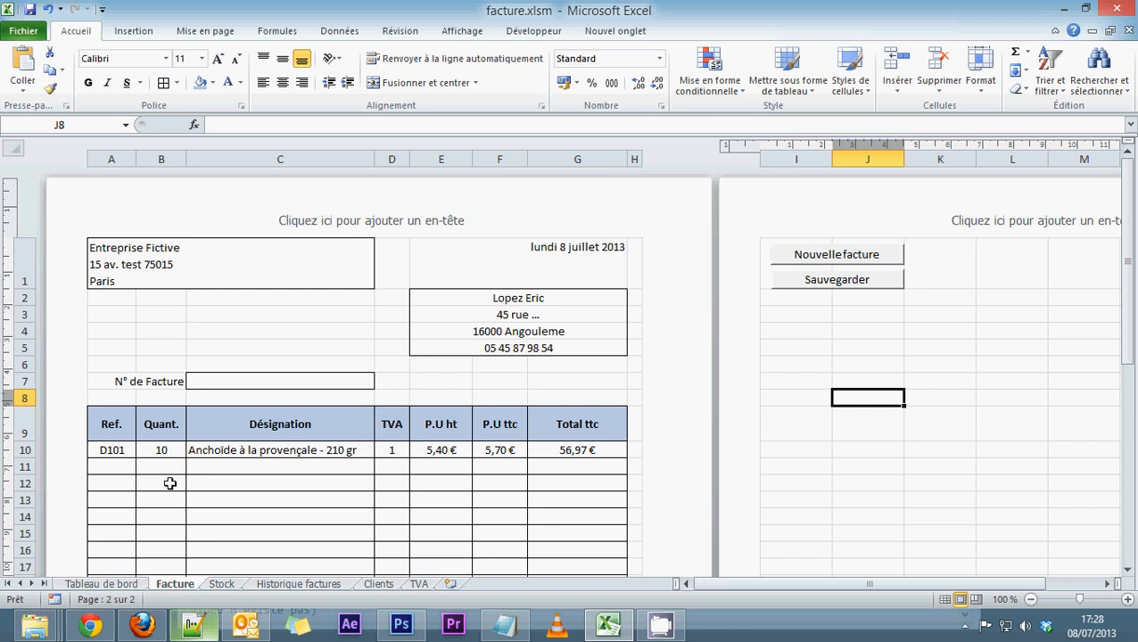
click(159, 450)
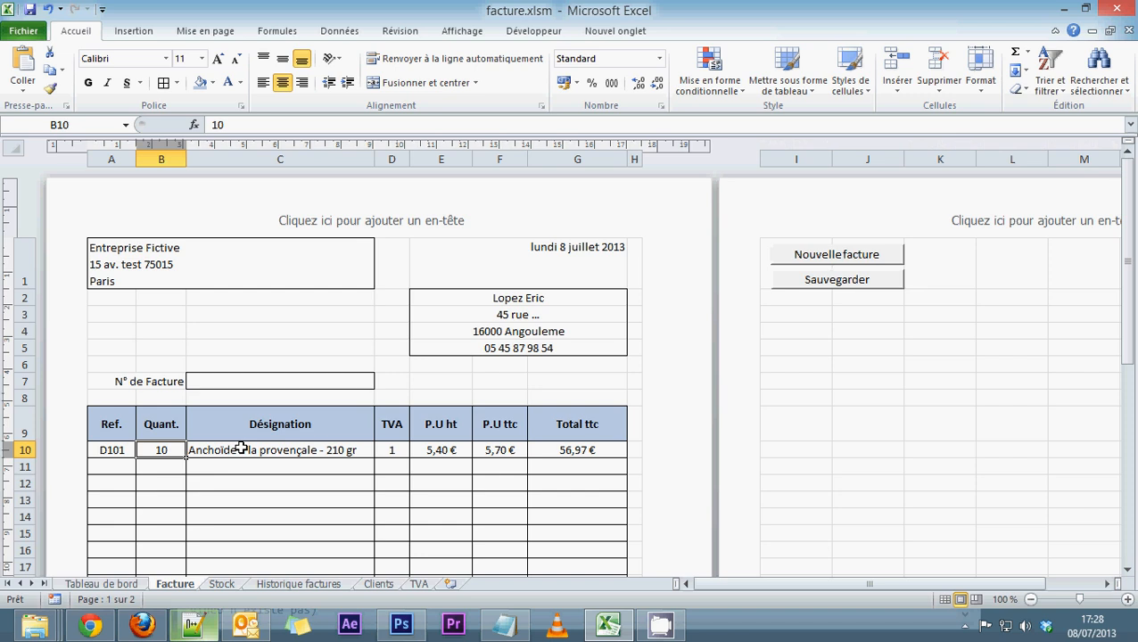
click(221, 584)
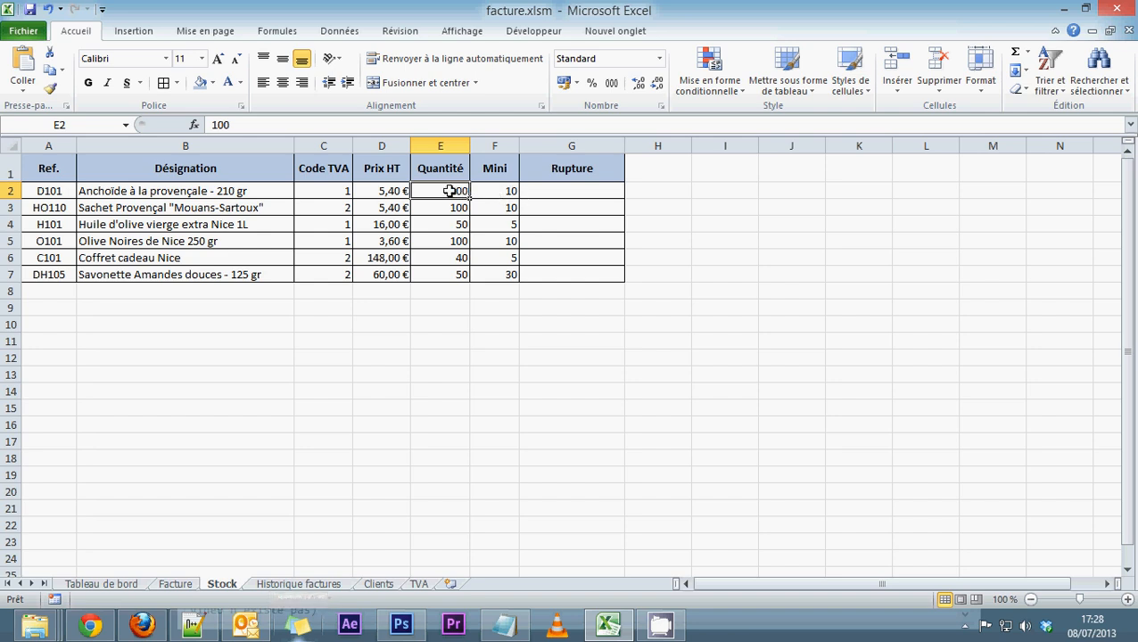
click(175, 585)
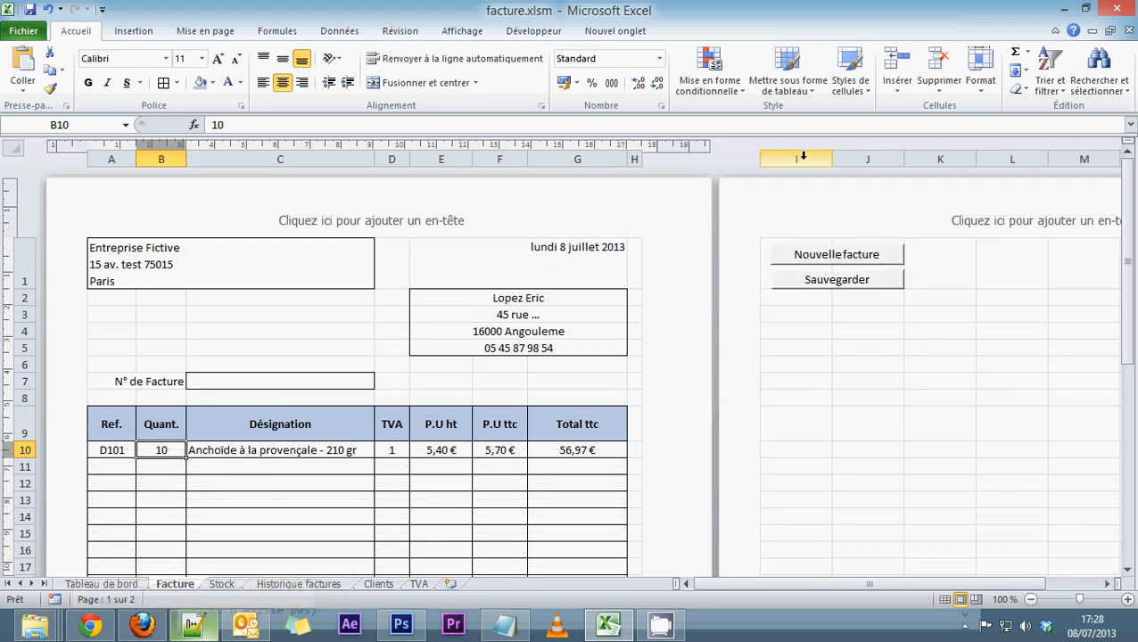
Examine the formula in I10 and the cell J10 of Facture, and review the Stock table and the invoice lines.
click(849, 450)
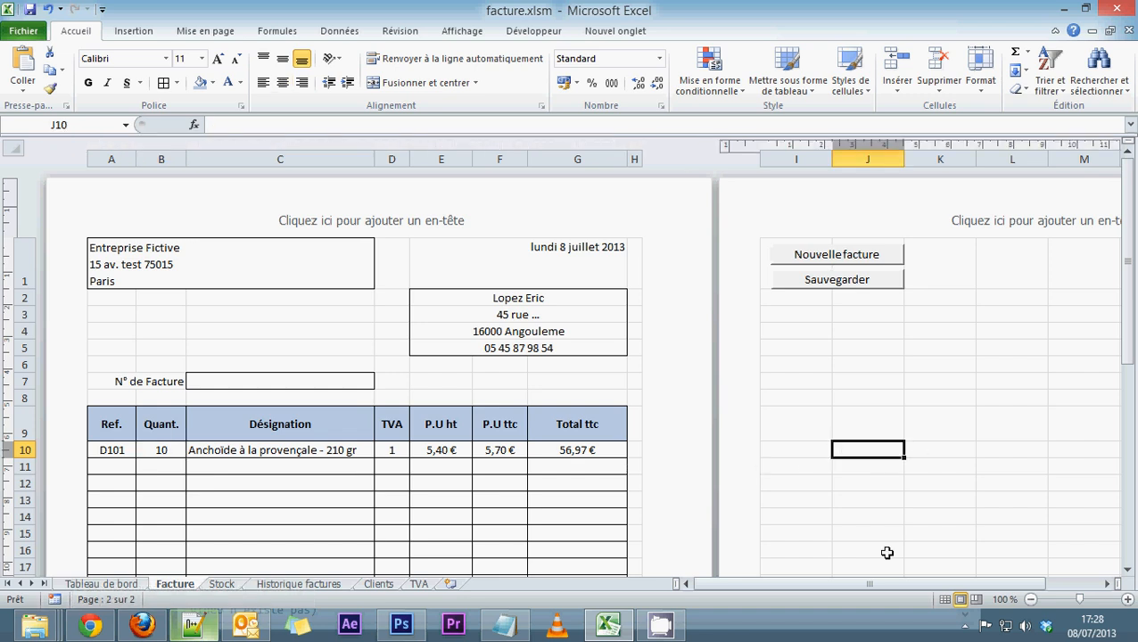
mouse_move(884, 592)
mouse_down()
mouse_move(945, 592)
mouse_move(887, 594)
mouse_up()
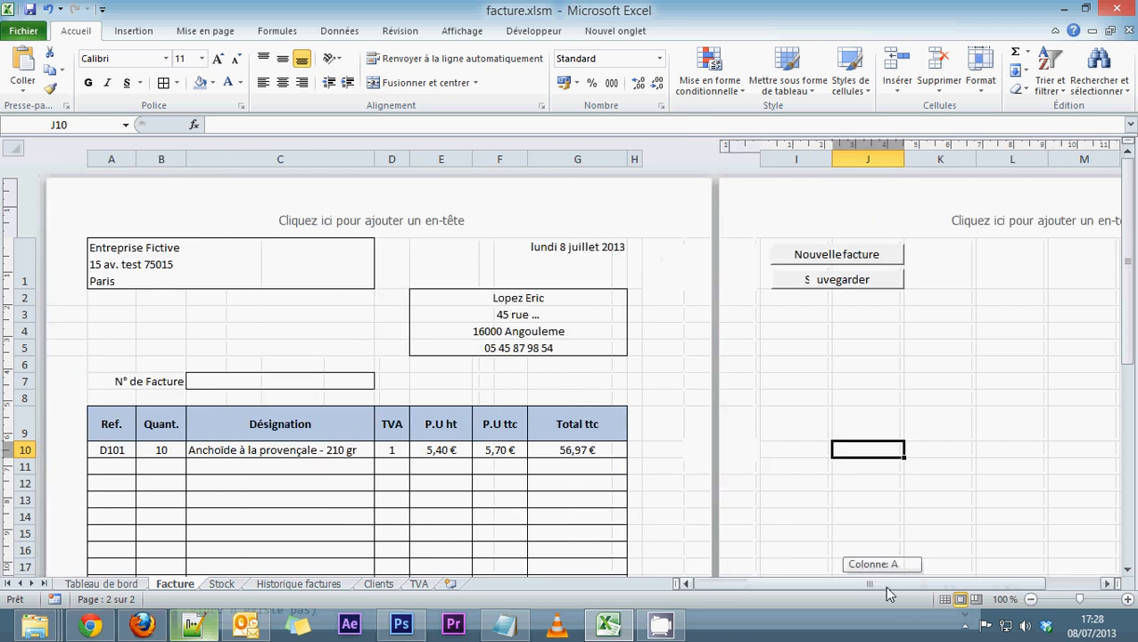
click(813, 448)
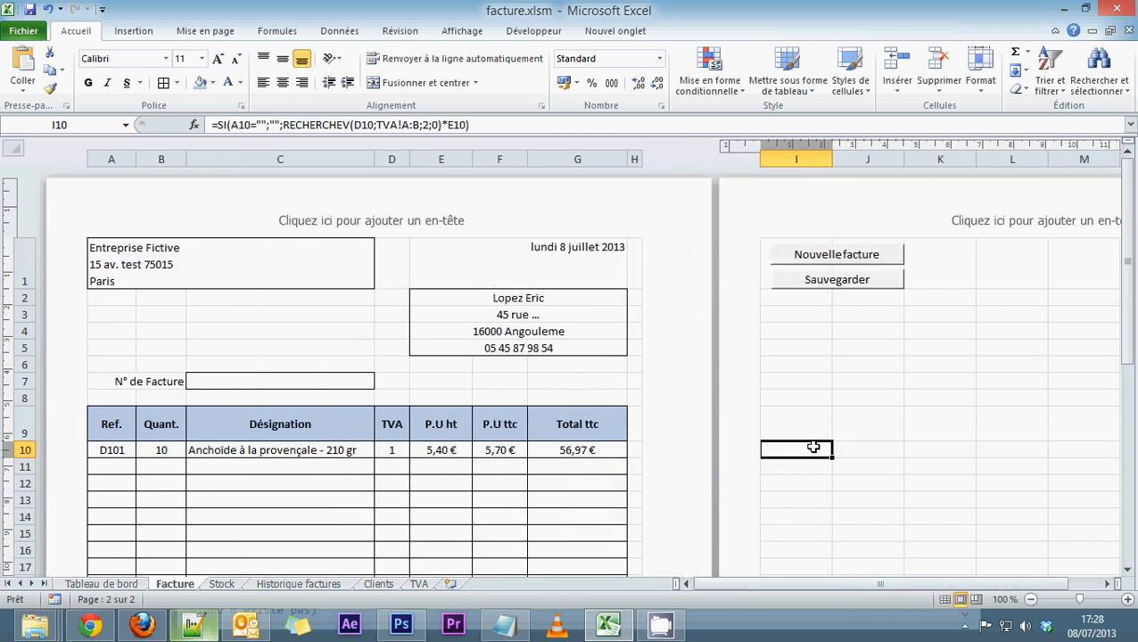
click(890, 453)
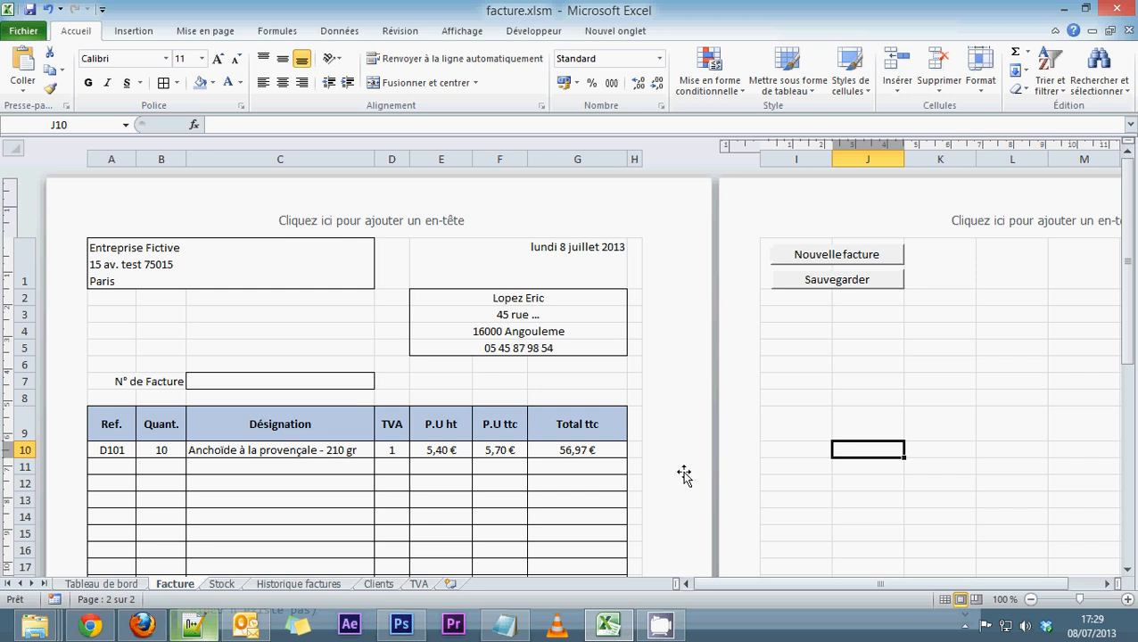
click(221, 584)
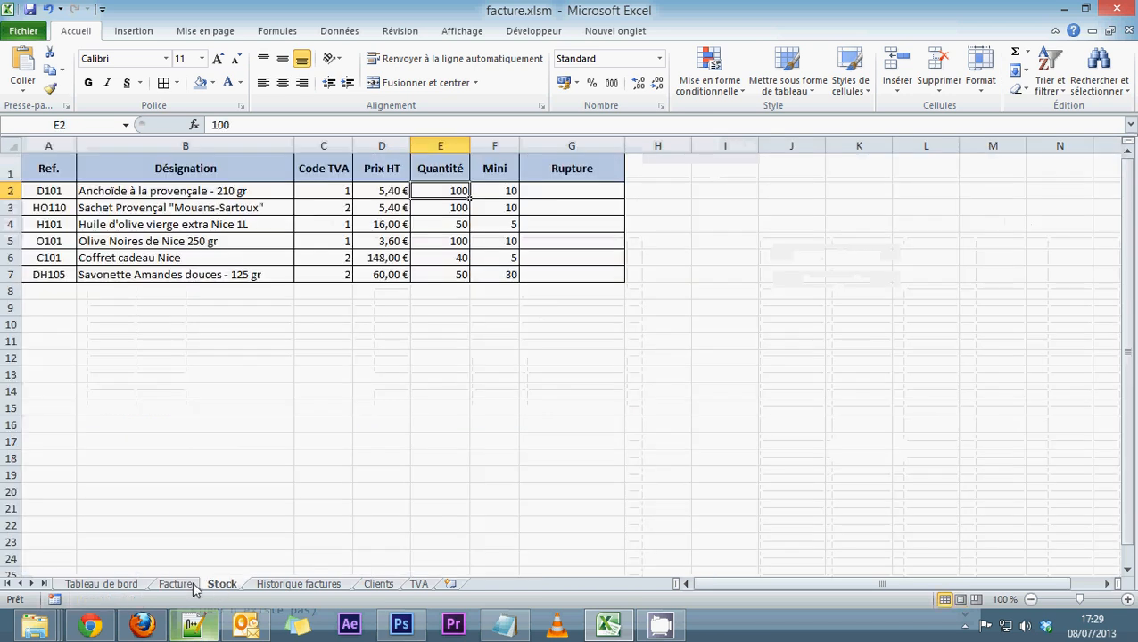
click(182, 585)
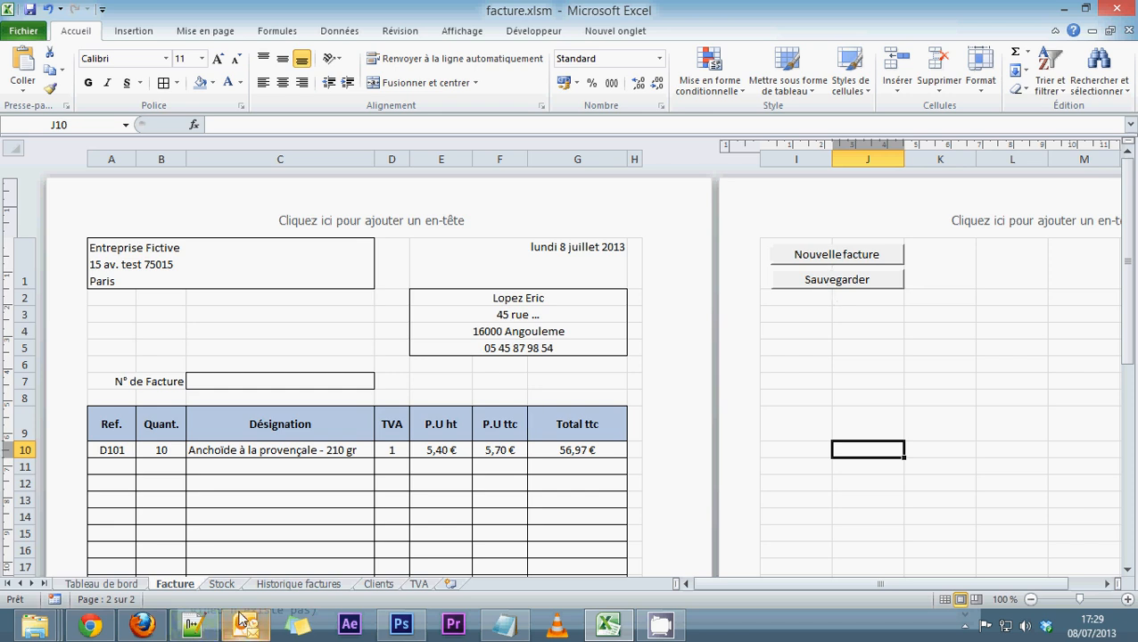
scroll(254, 419, down, 3)
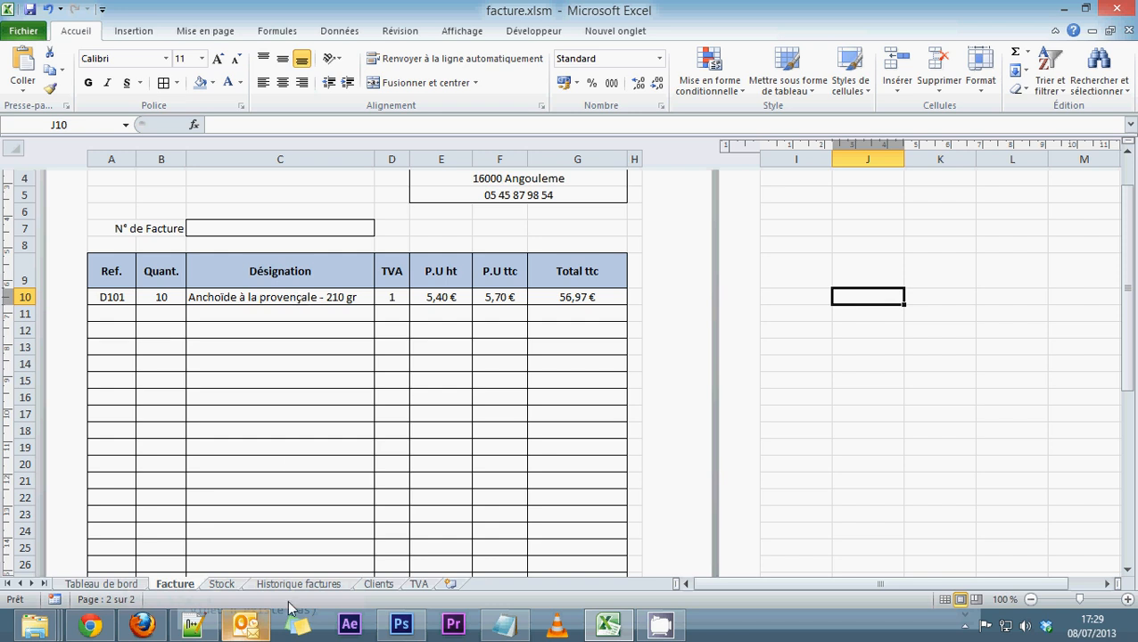
Add the column header "facture en cours" in H1 of the Stock sheet.
click(223, 585)
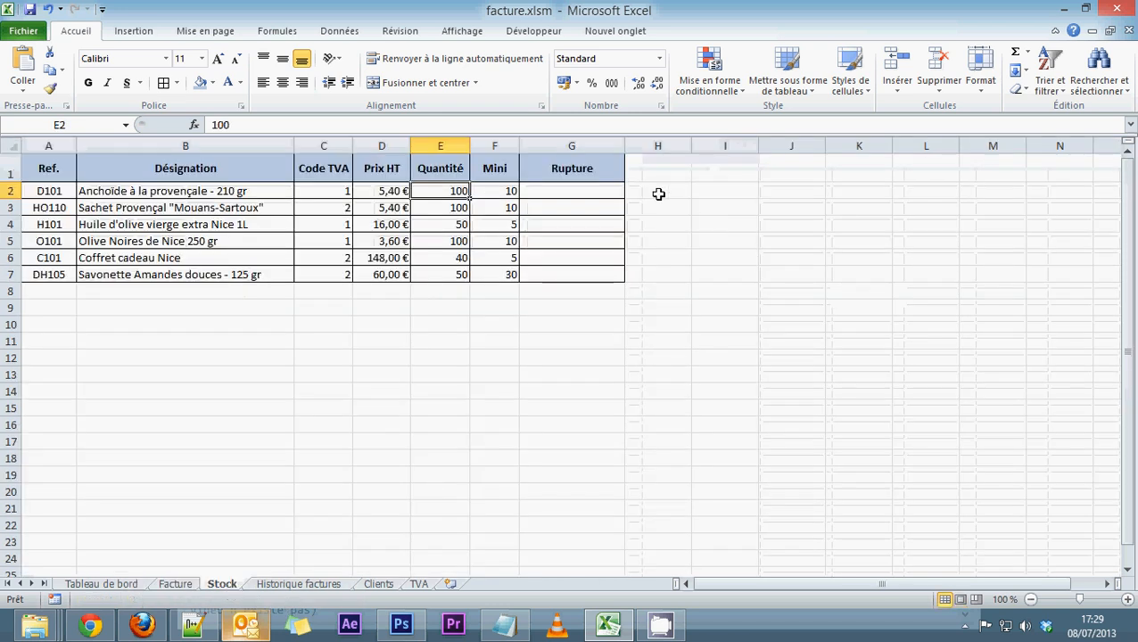
click(659, 194)
click(657, 169)
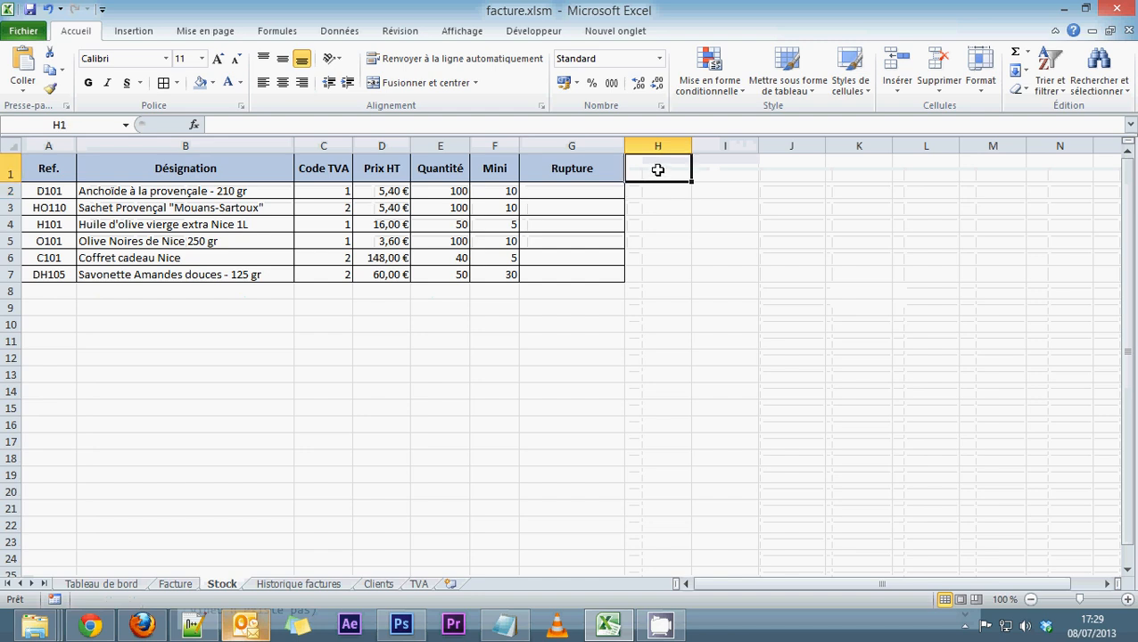
text(fa)
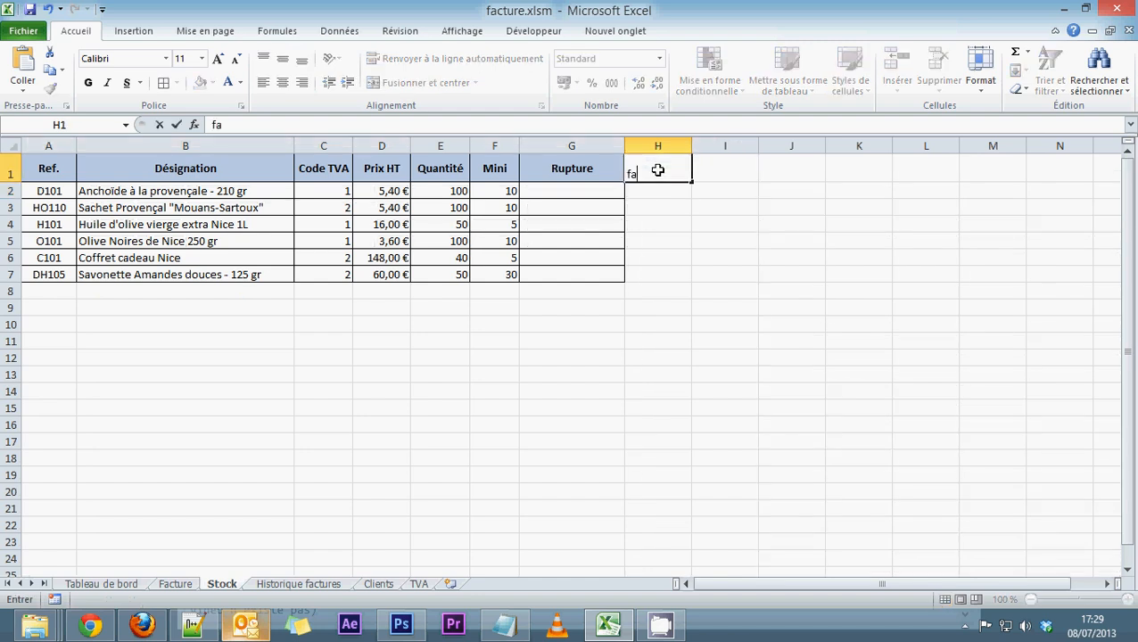
text(cture en cours)
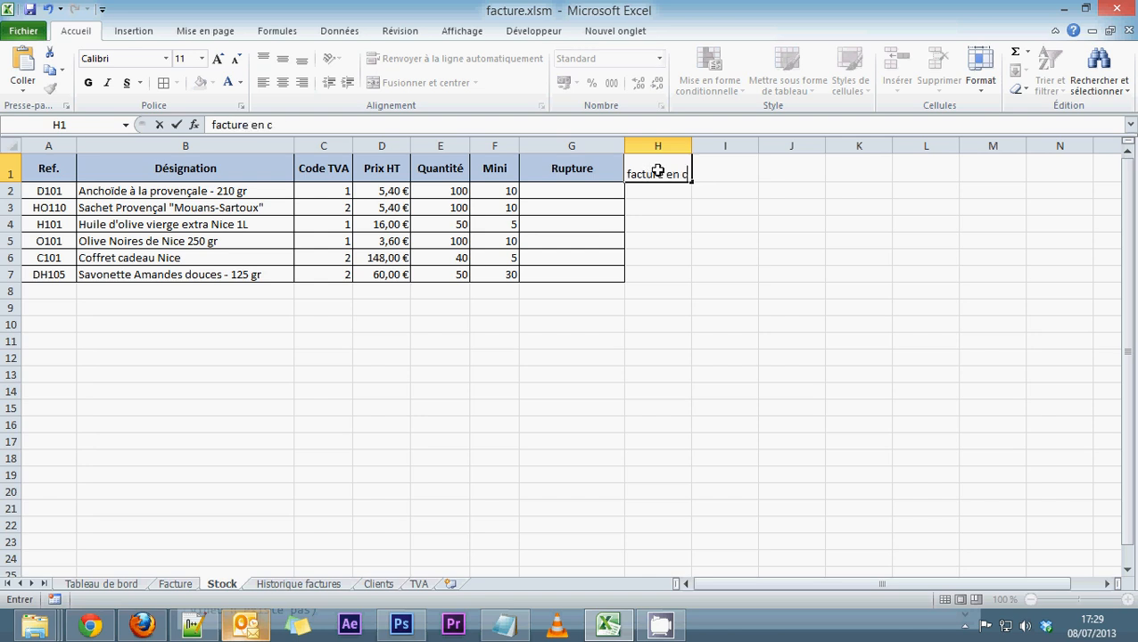
key(Return)
Wrap the text of header H1, and slightly enlarge column H and row 1 to fit it.
click(658, 171)
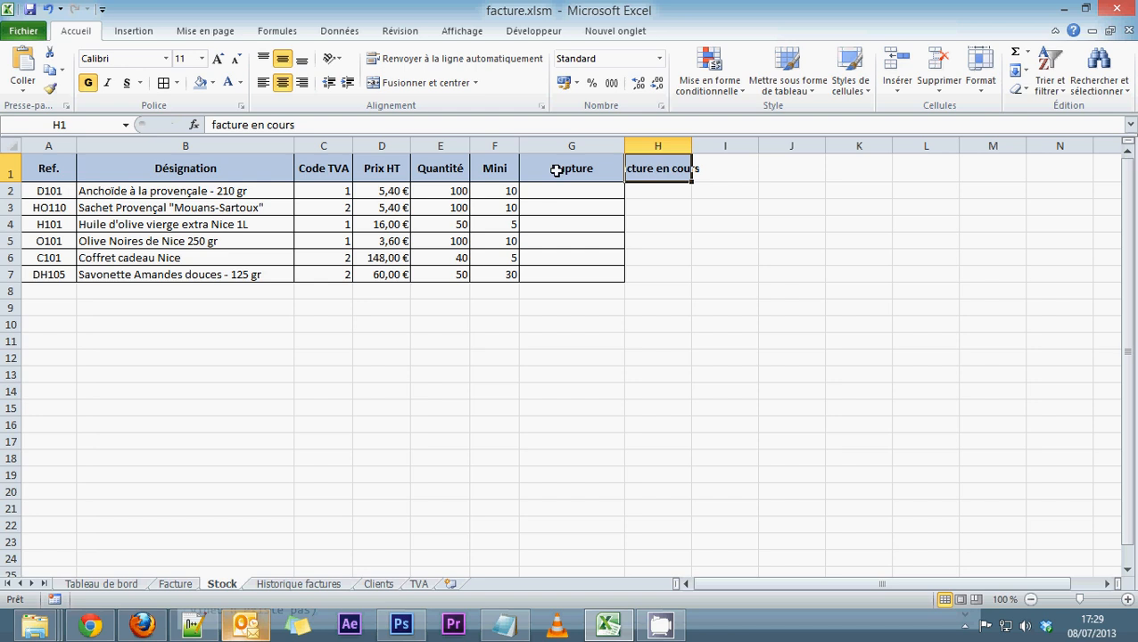
click(426, 61)
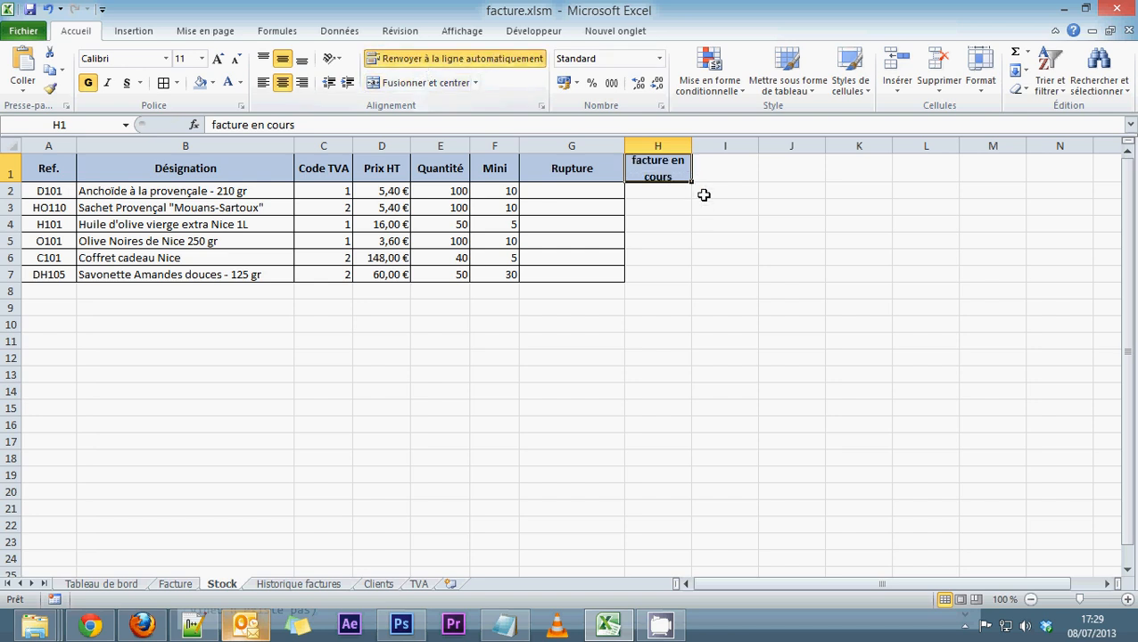
drag(690, 144, 697, 145)
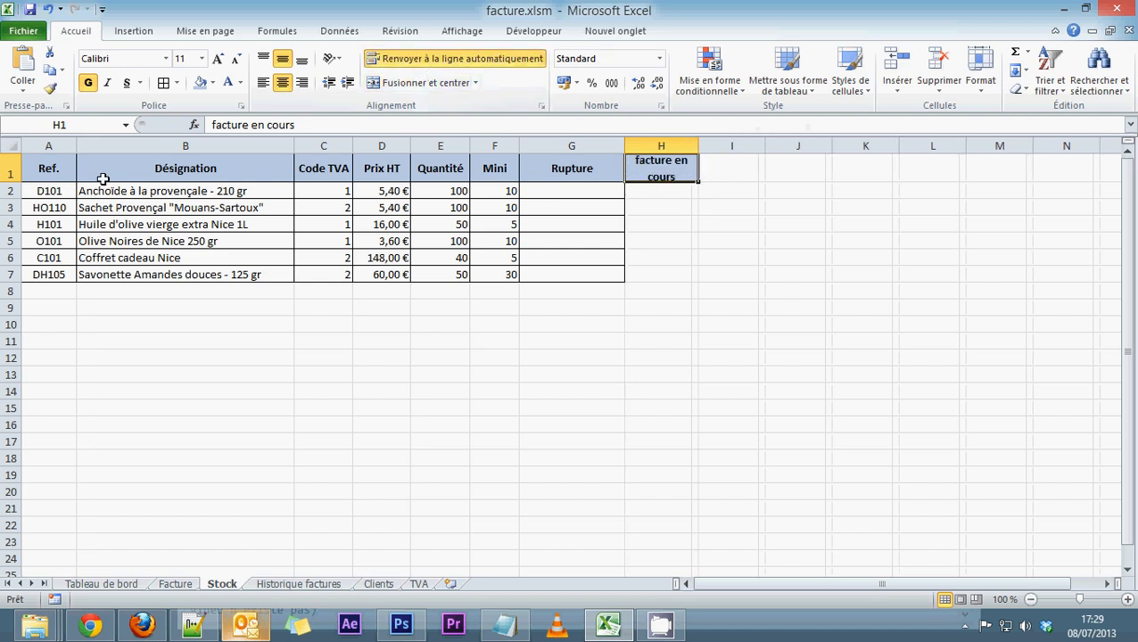
drag(11, 182, 11, 187)
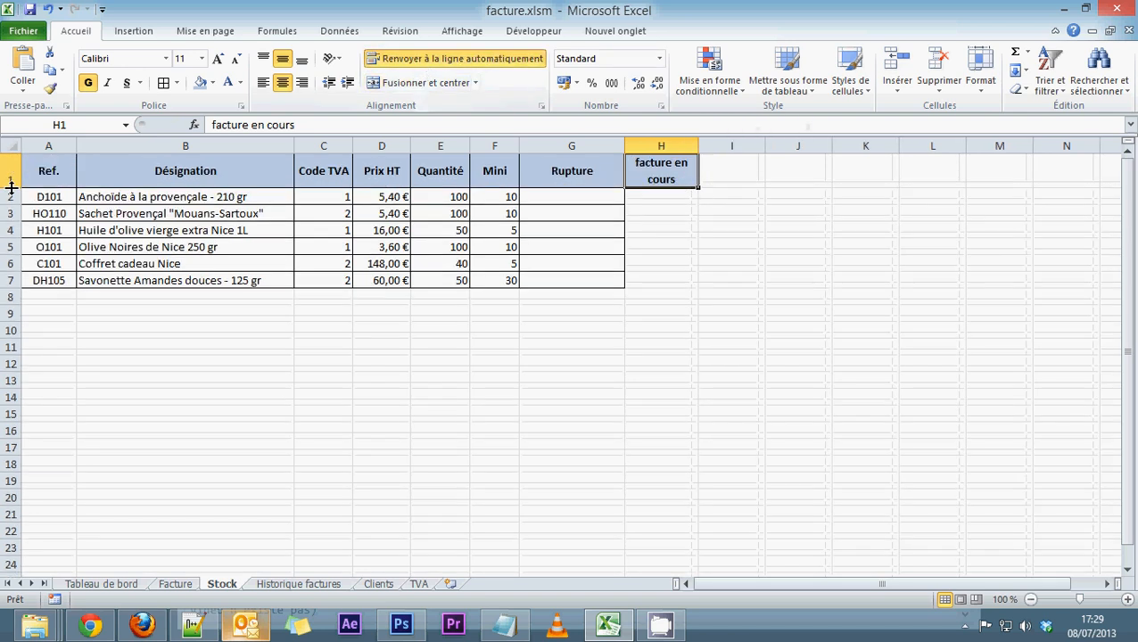
Insert the SOMME.SI function in H2 of Stock, keeping the stock table visible beside its arguments.
click(664, 197)
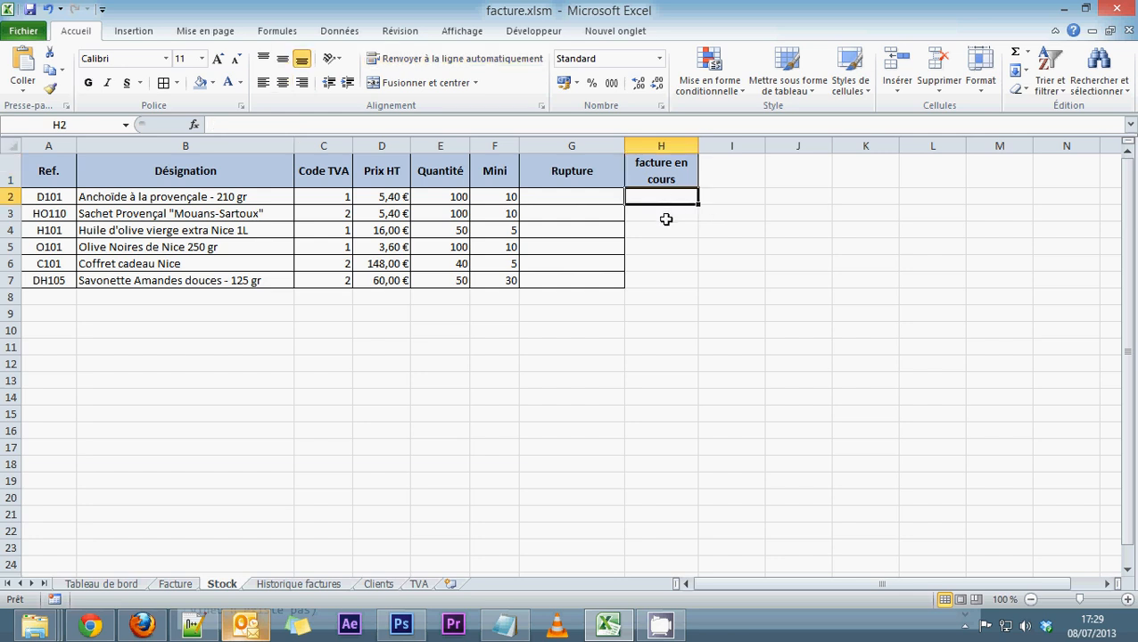
click(339, 32)
click(298, 33)
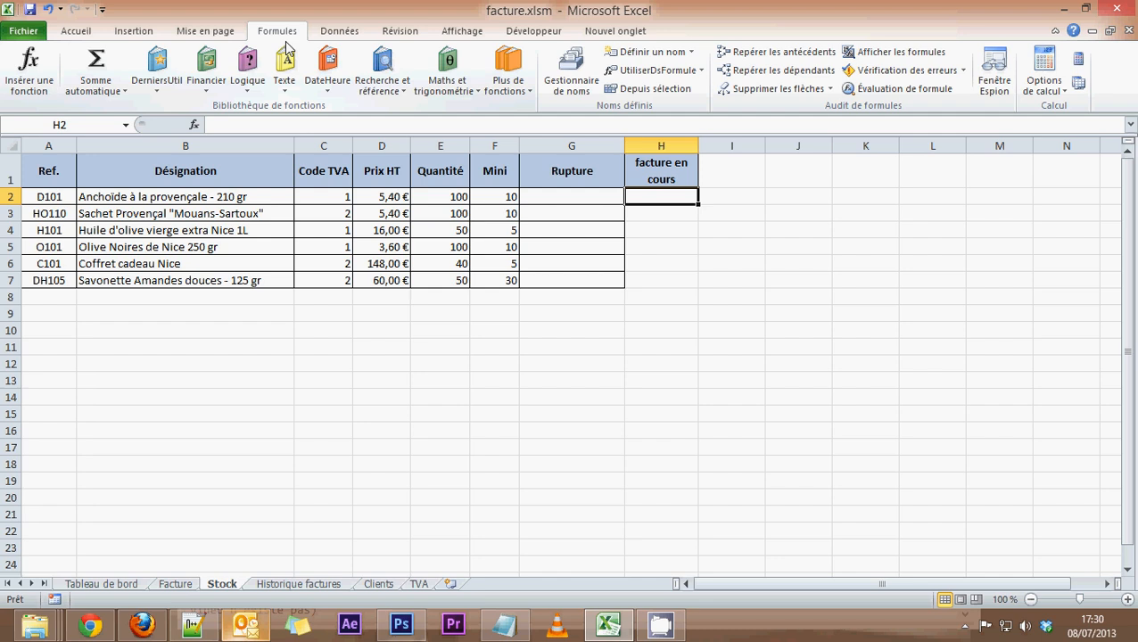
click(30, 85)
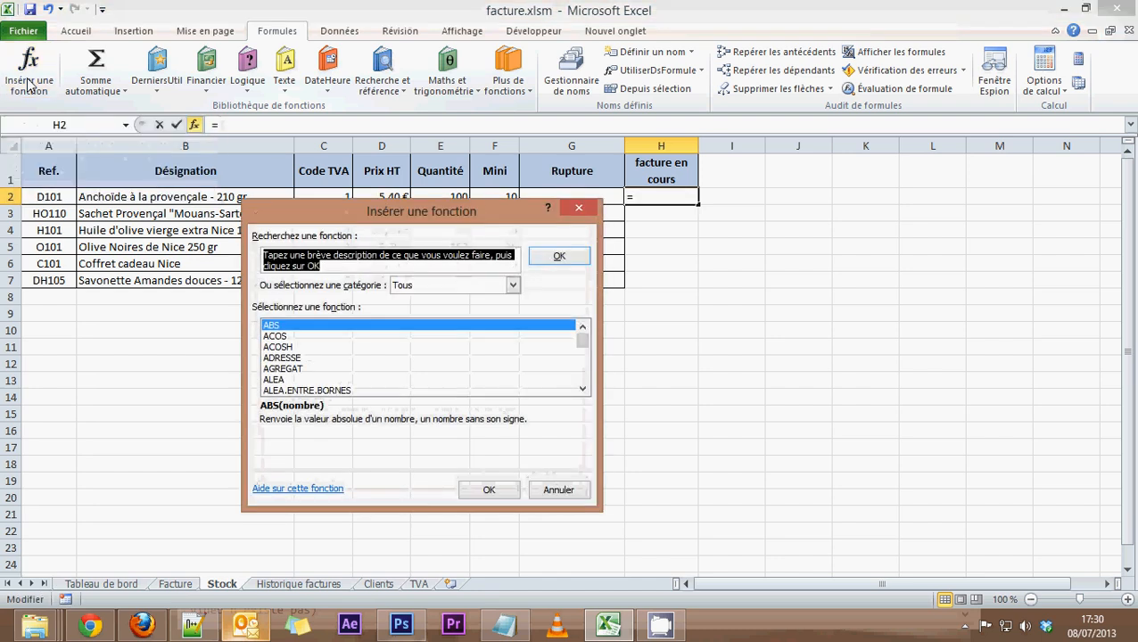
click(281, 368)
key(s)
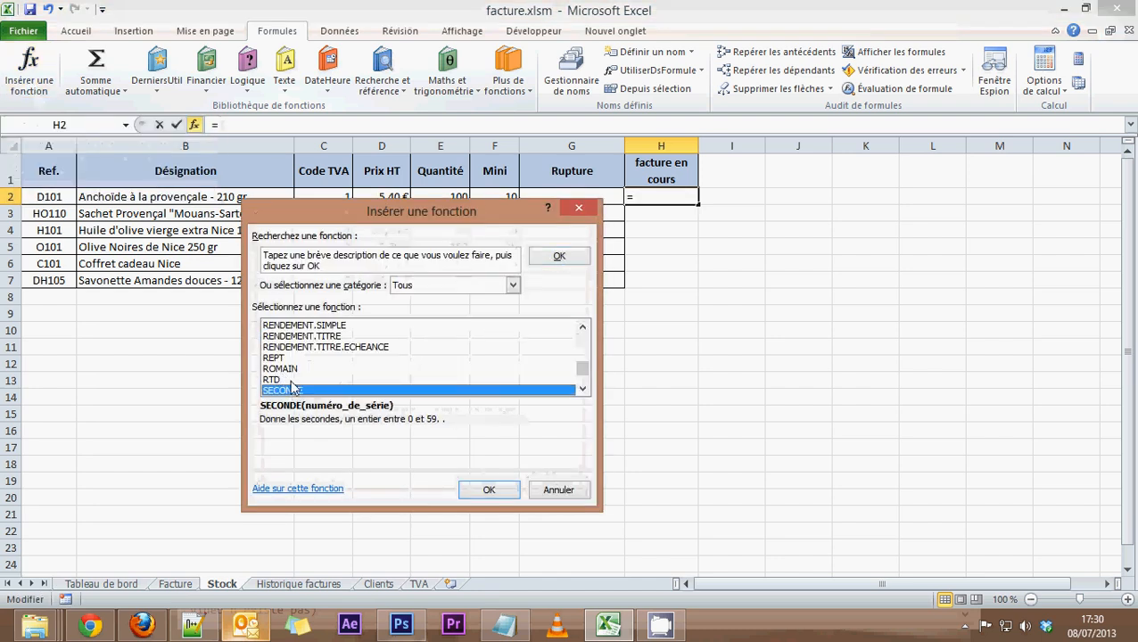
scroll(292, 386, down, 2)
scroll(293, 386, down, 1)
scroll(293, 386, up, 1)
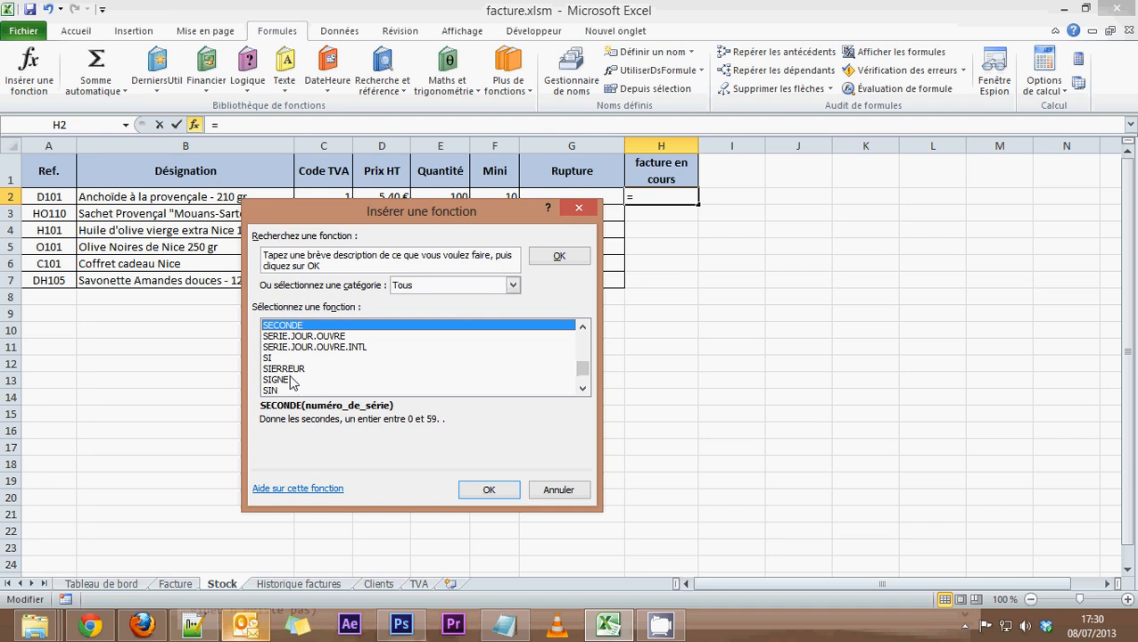
scroll(279, 383, down, 2)
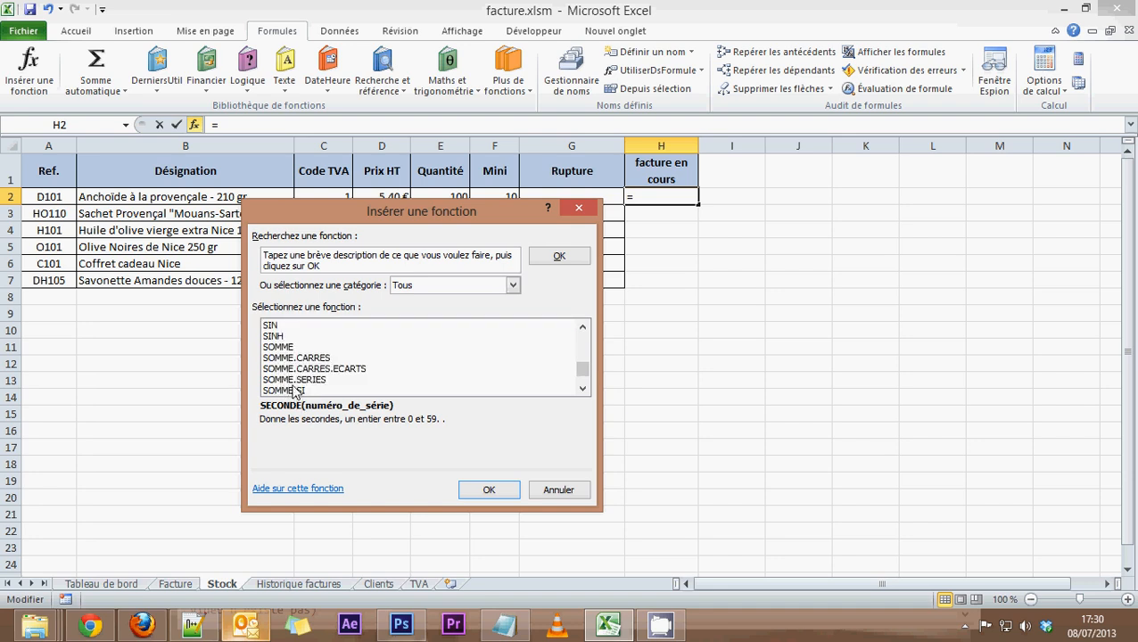
double_click(295, 391)
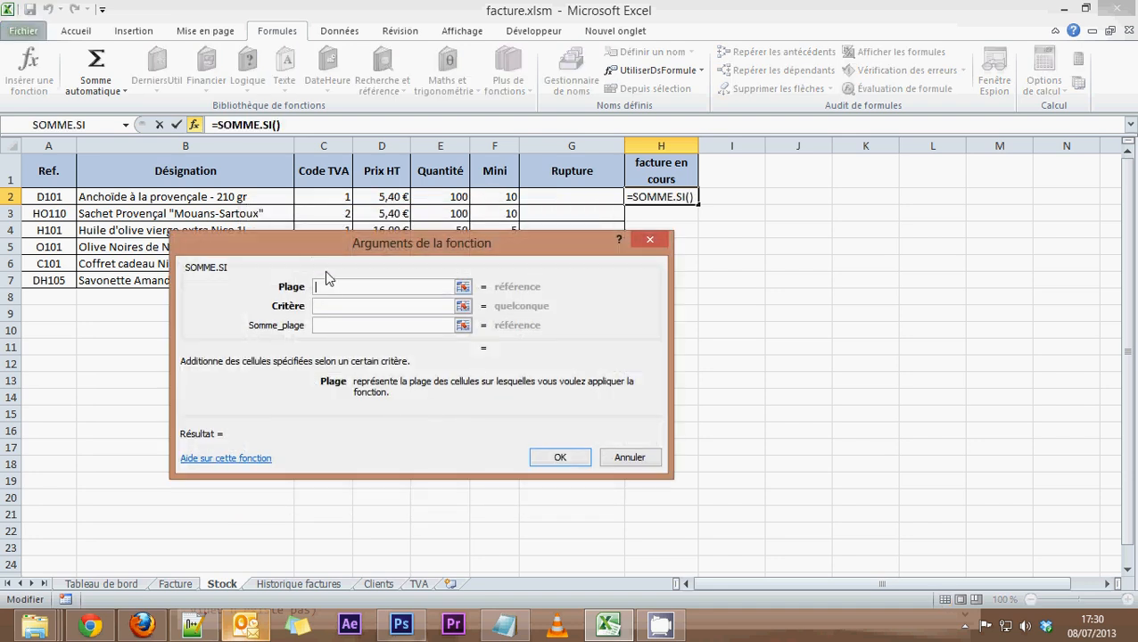
drag(321, 235, 302, 304)
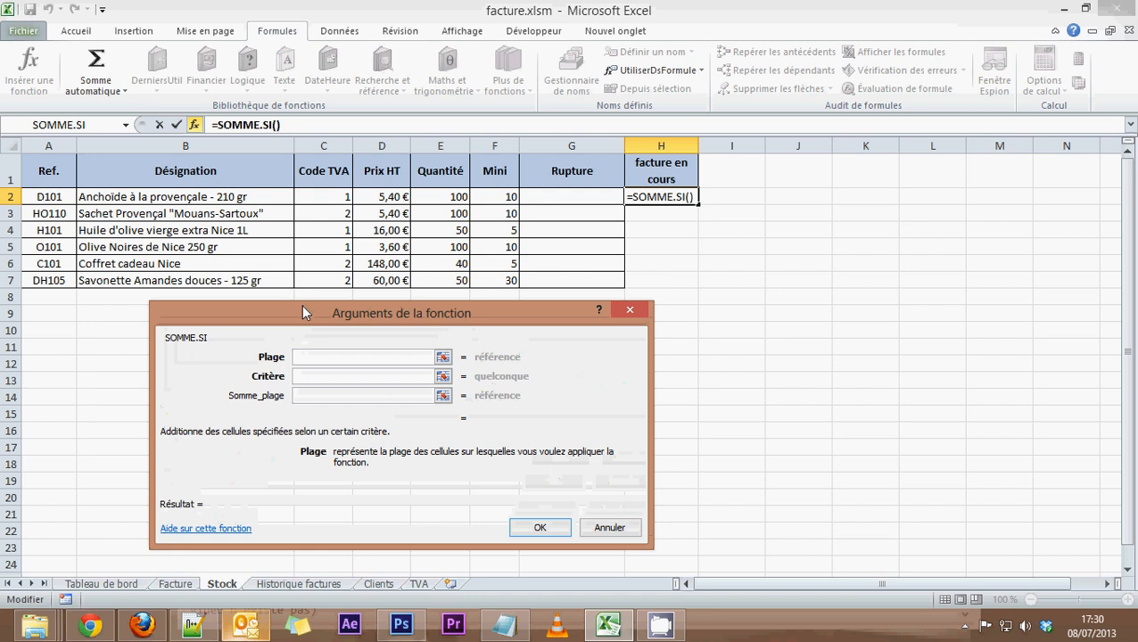
Set the SOMME.SI Plage argument to the invoice designations as the absolute range Facture!$C$10:$C$40.
click(177, 584)
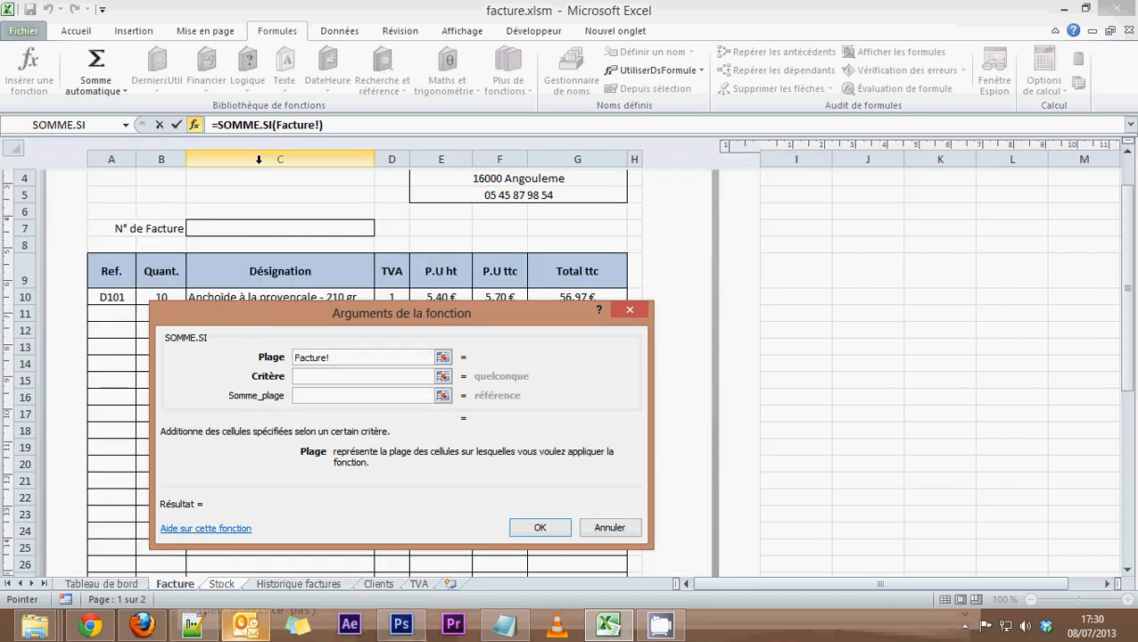
click(260, 157)
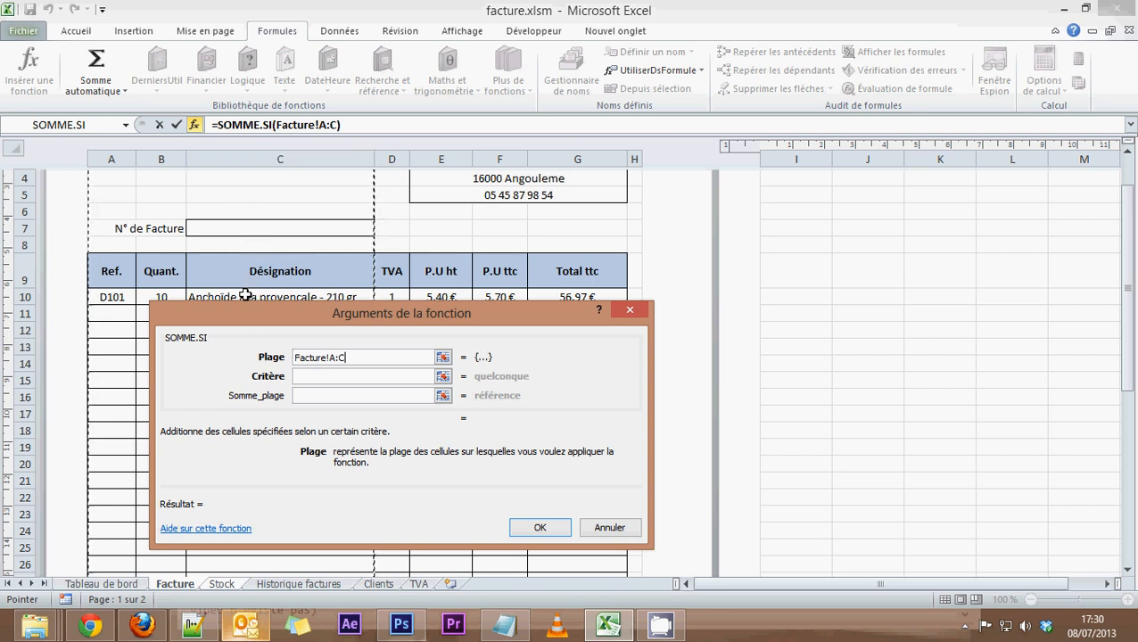
drag(248, 297, 254, 479)
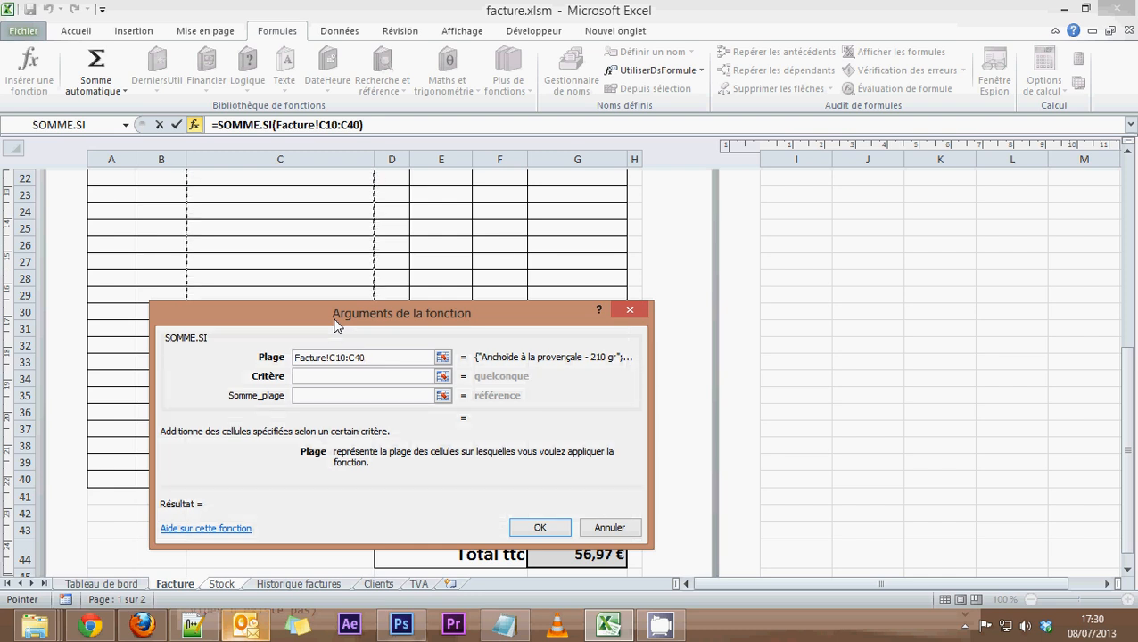
click(342, 358)
key(F4)
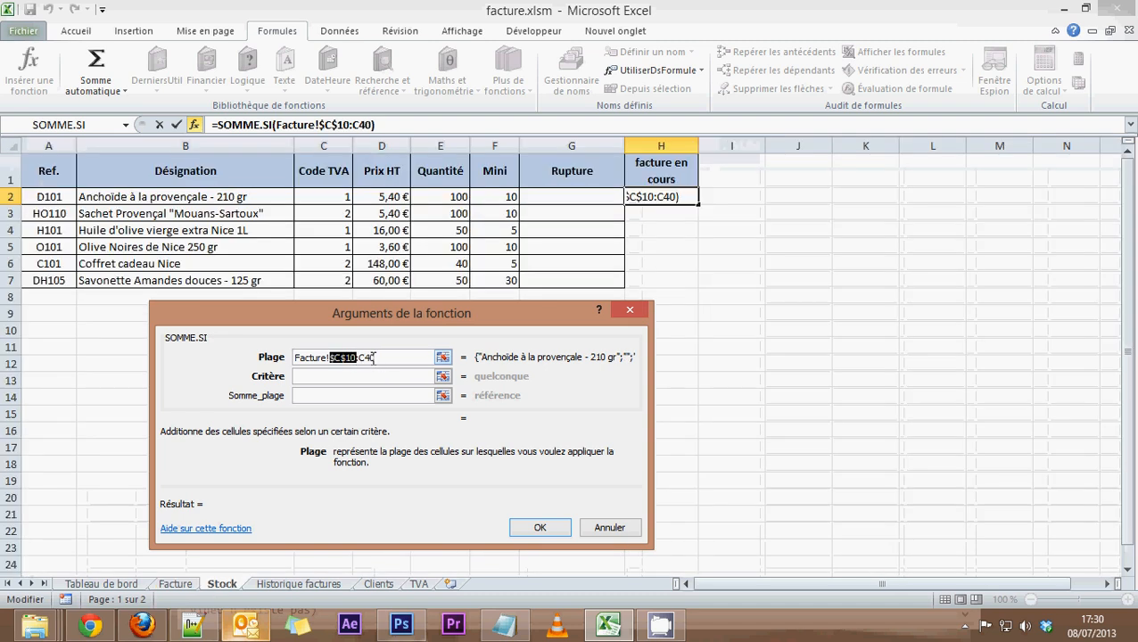
click(370, 358)
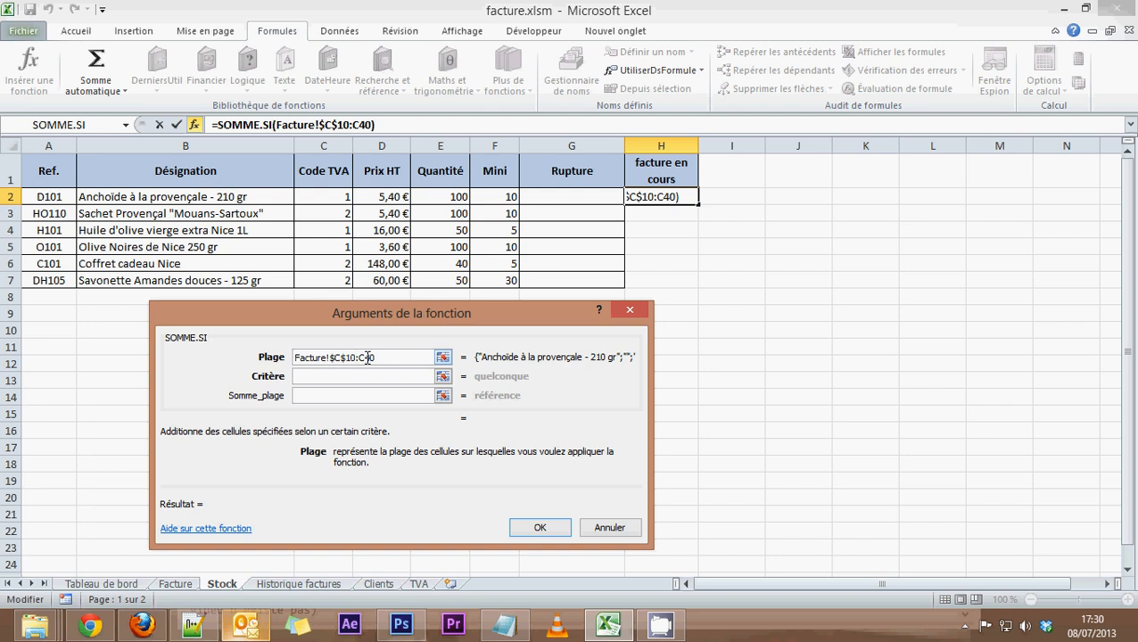
key(F4)
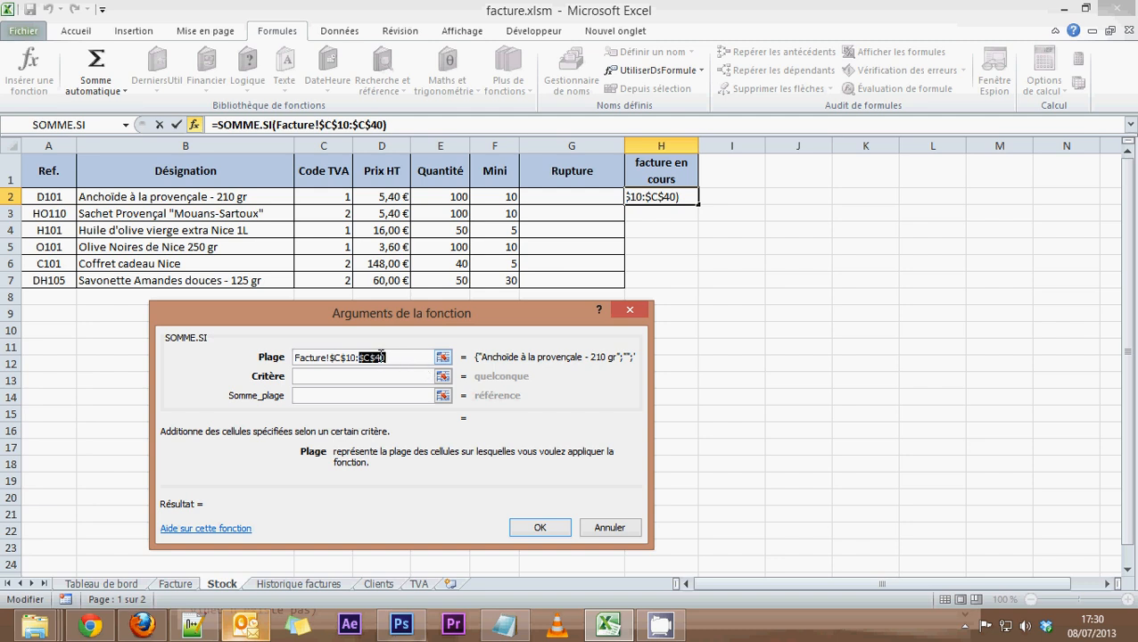
Set the SOMME.SI Critère argument to the first article's designation in B2 of Stock.
click(315, 376)
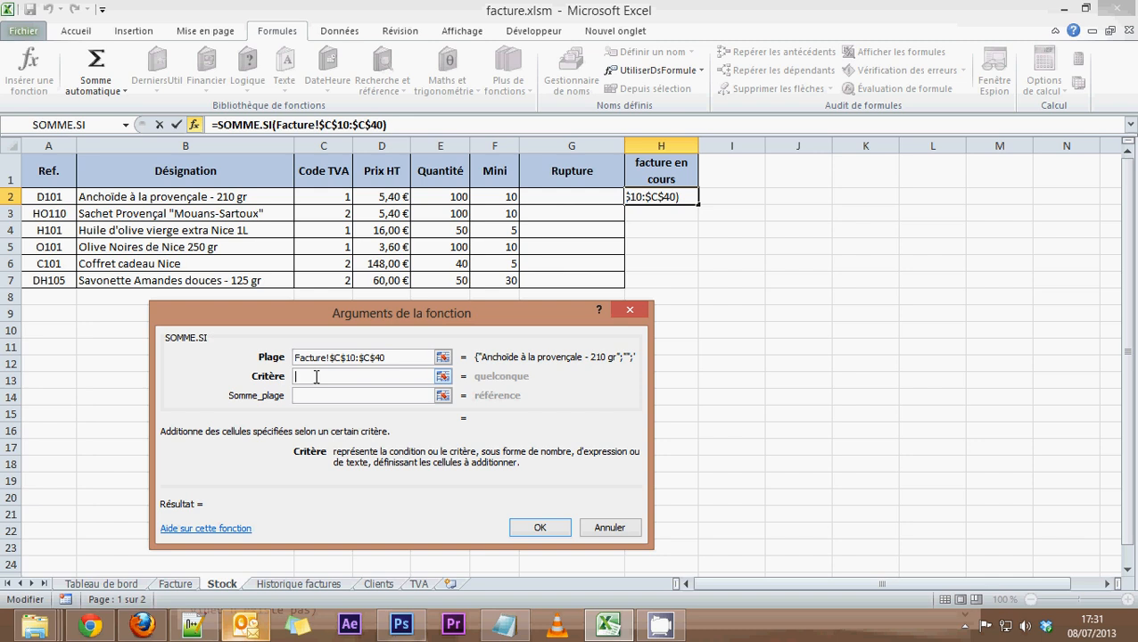
click(150, 196)
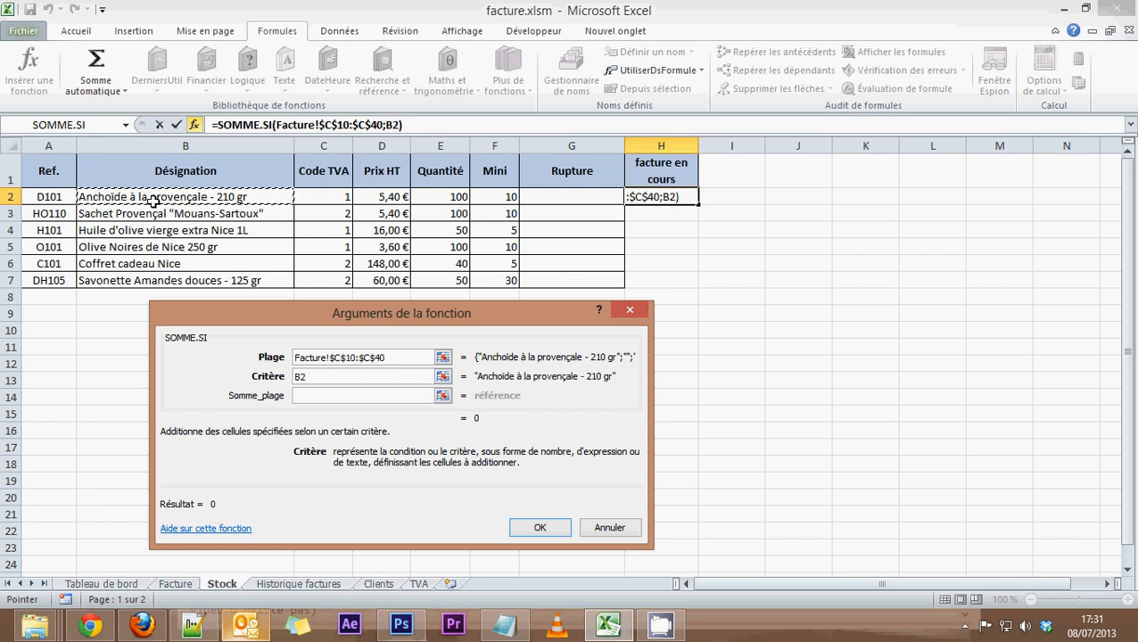
click(313, 393)
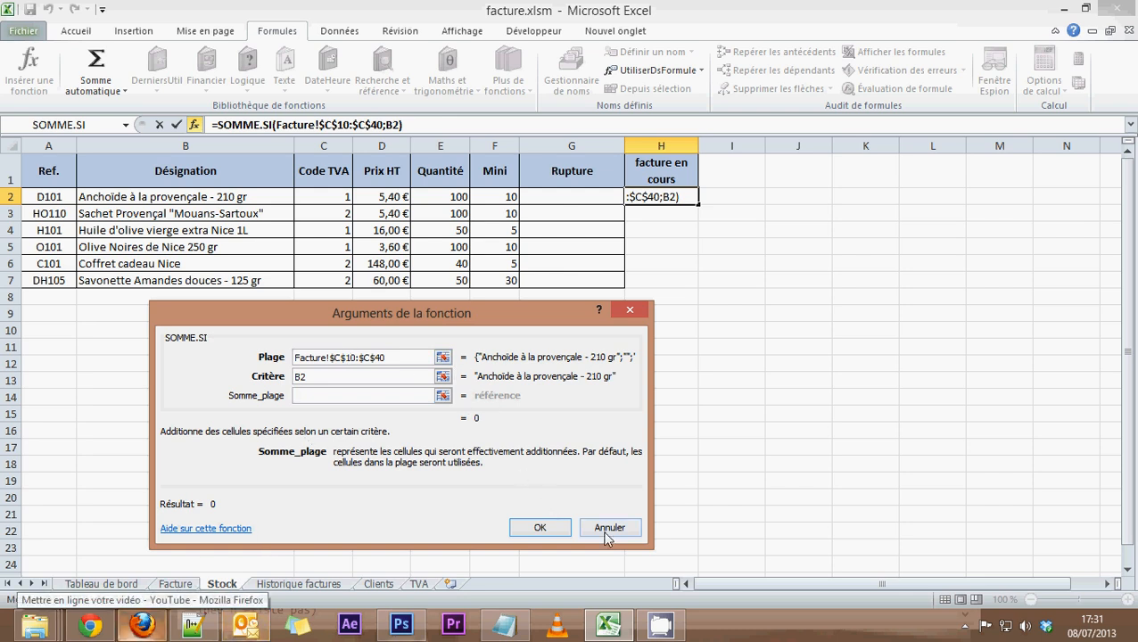
Change the Plage argument to the invoice references, Facture!$a$10:$a$40.
click(368, 356)
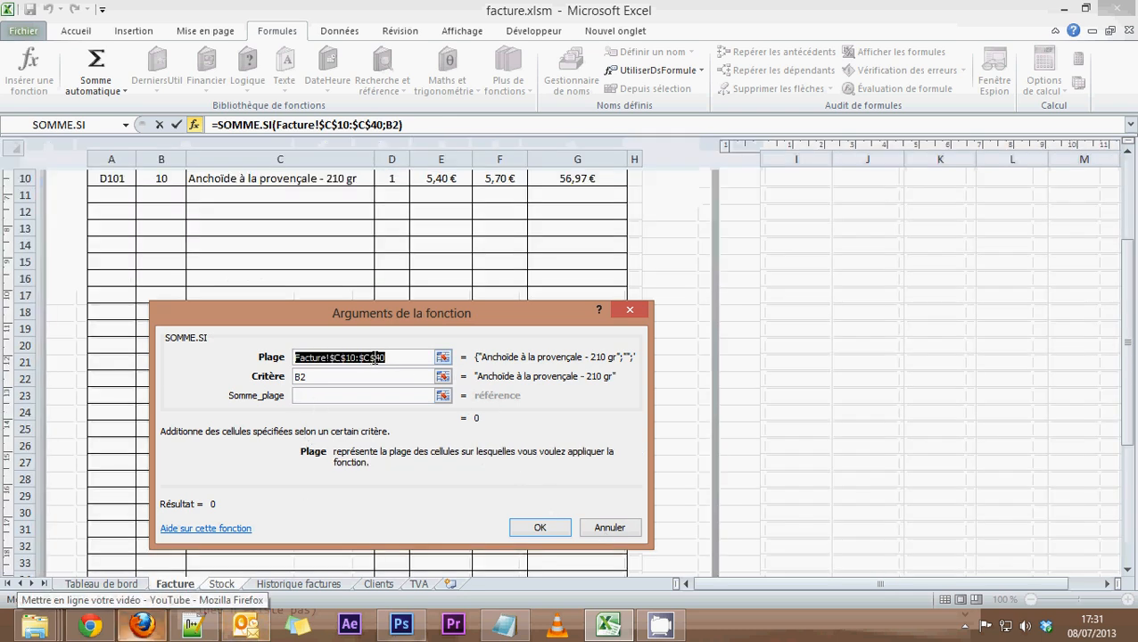
scroll(272, 293, up, 3)
scroll(267, 294, down, 1)
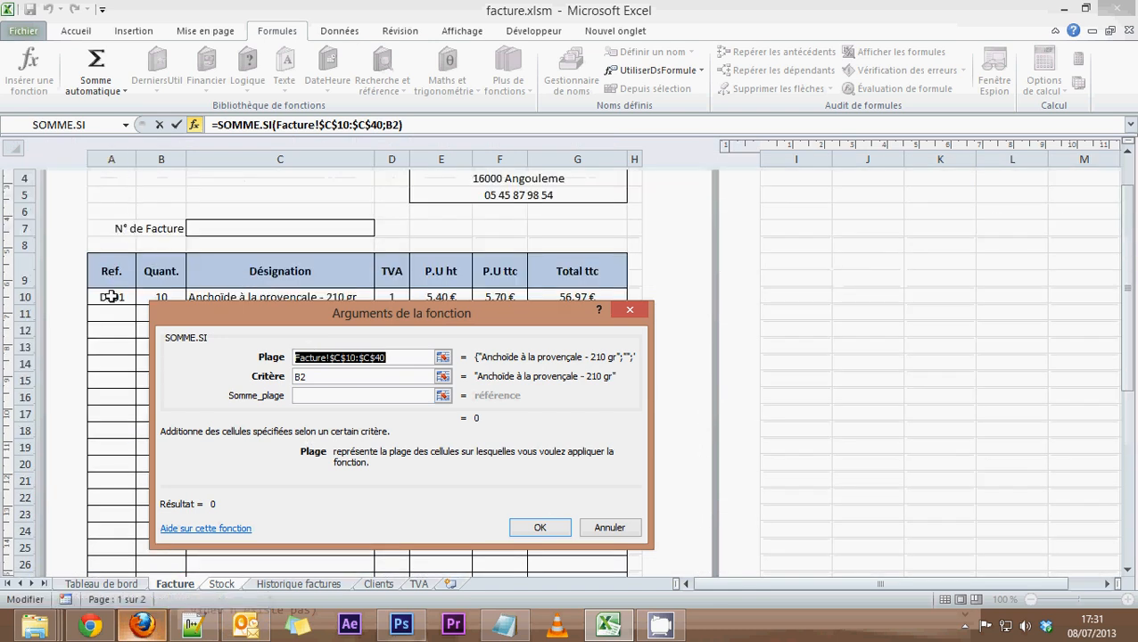
click(337, 356)
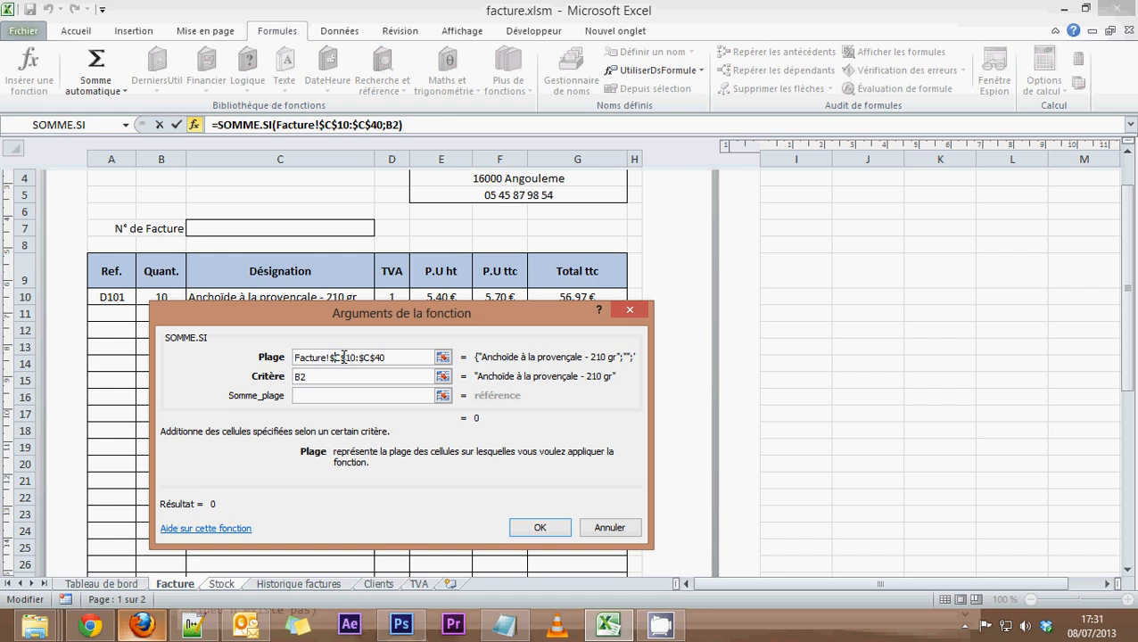
drag(343, 357, 336, 357)
text(a)
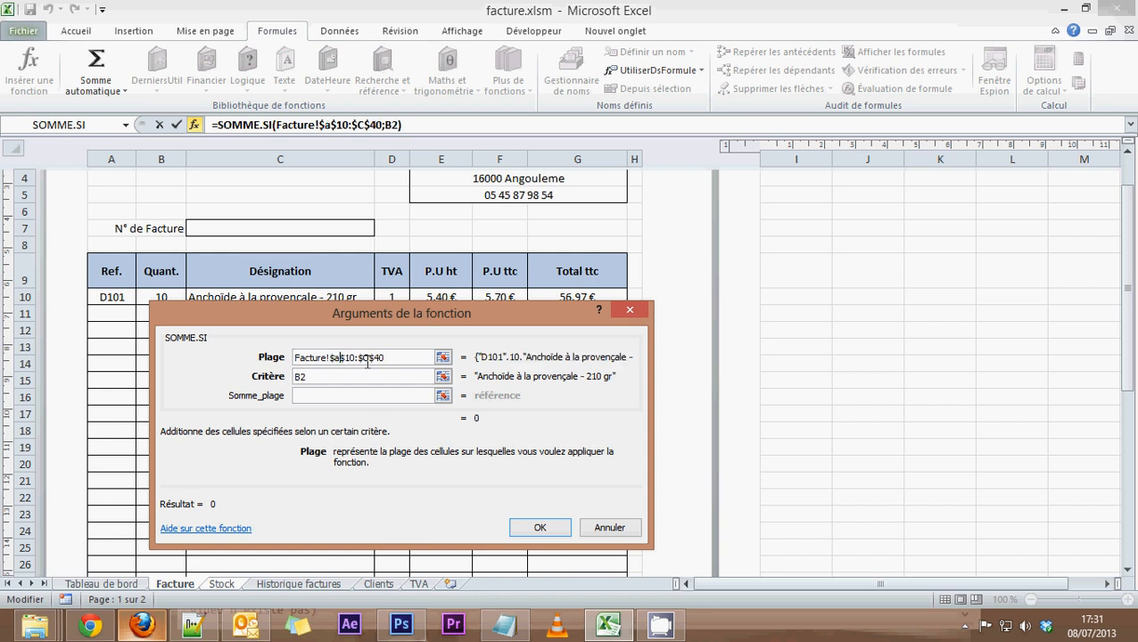
text(a)
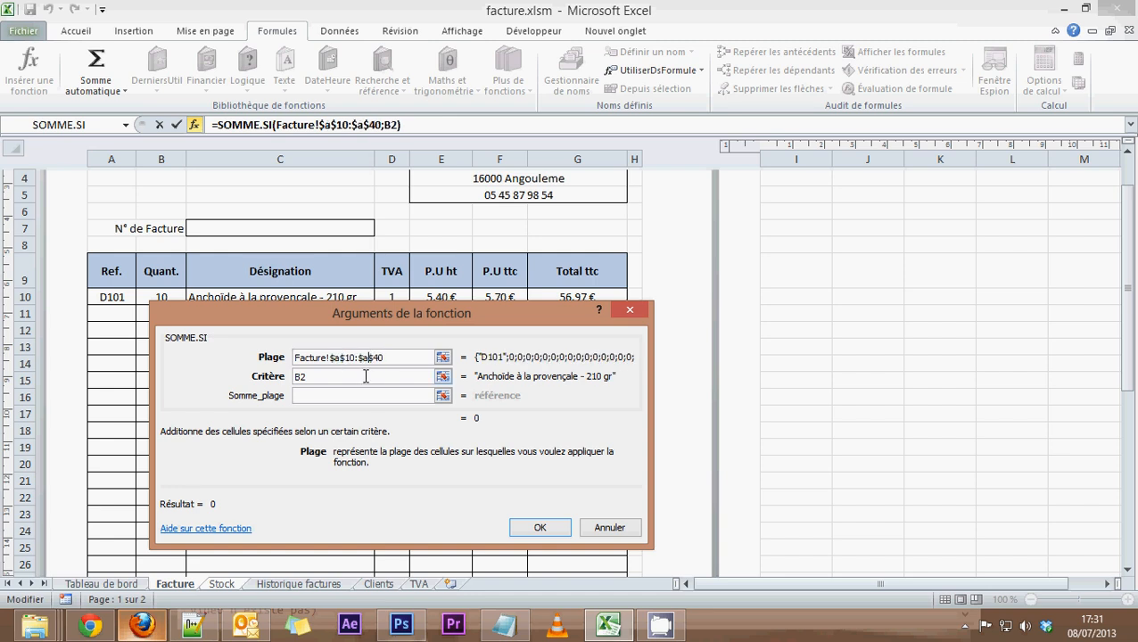
Replace the Critère argument with the article reference in A2 of Stock.
click(361, 376)
key(BackSpace)
key(BackSpace)
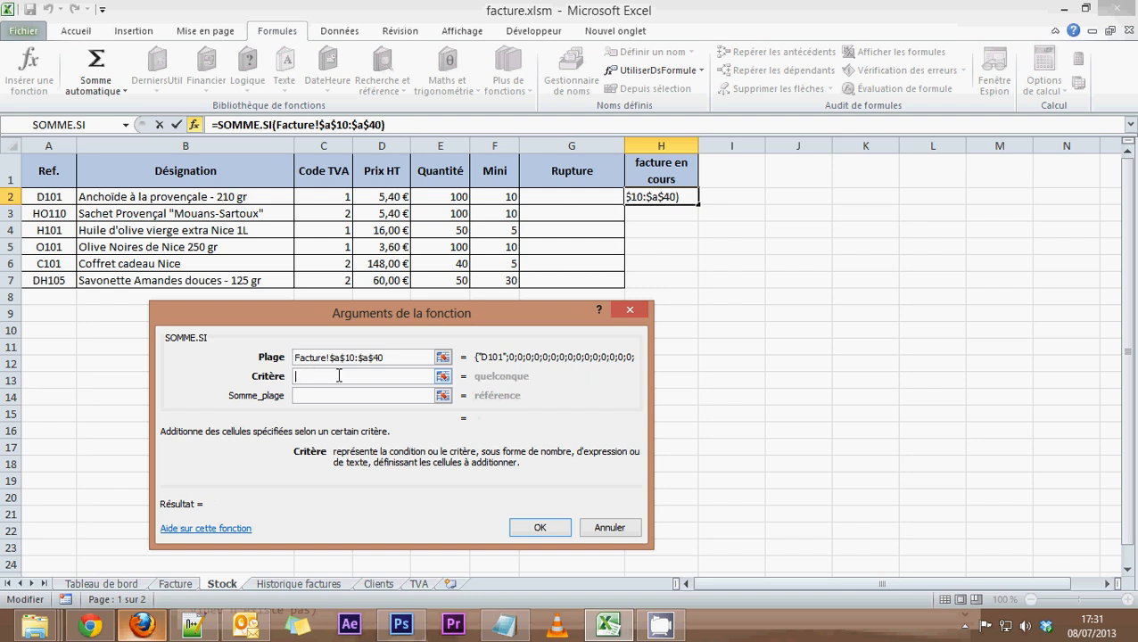
click(48, 140)
click(49, 196)
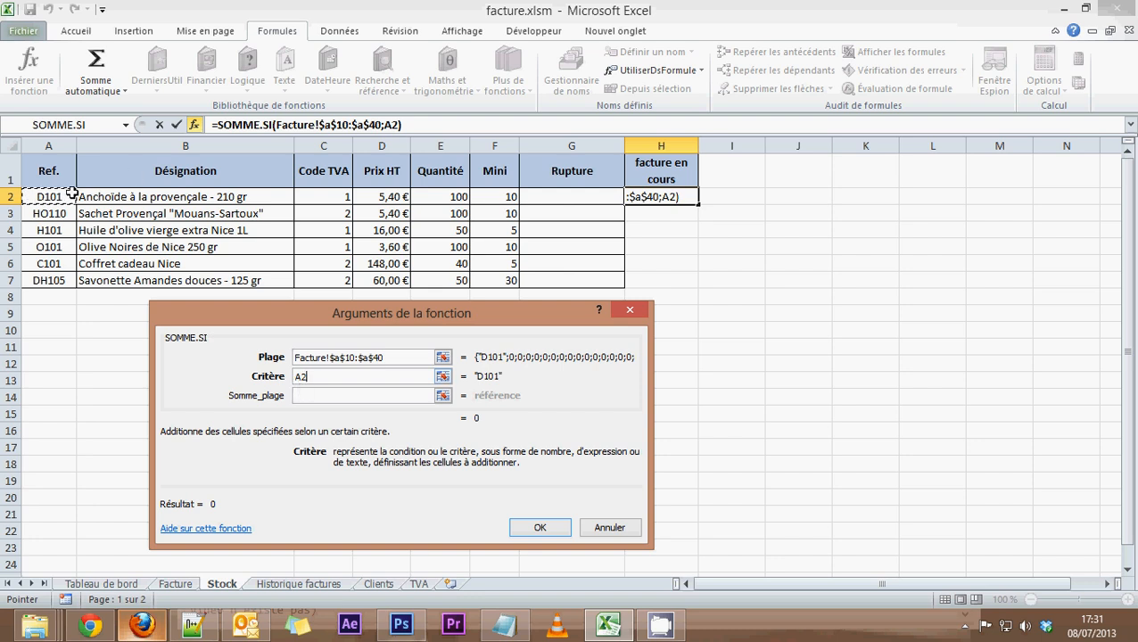
Set the Somme_plage argument to the invoice quantities, Facture!B10:B40.
click(347, 395)
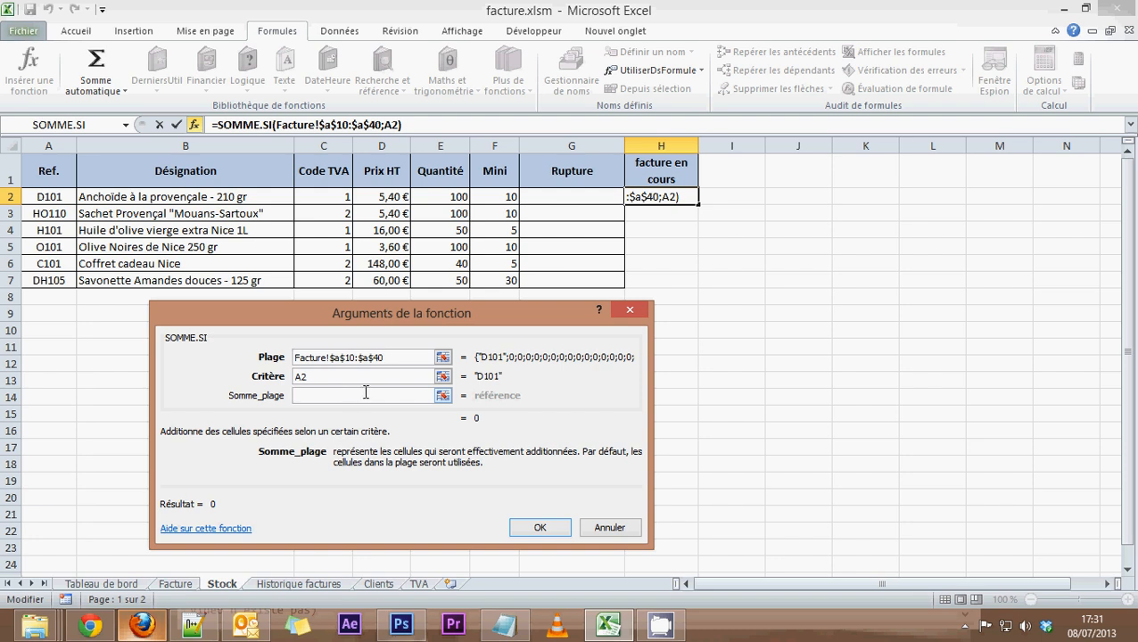
click(176, 584)
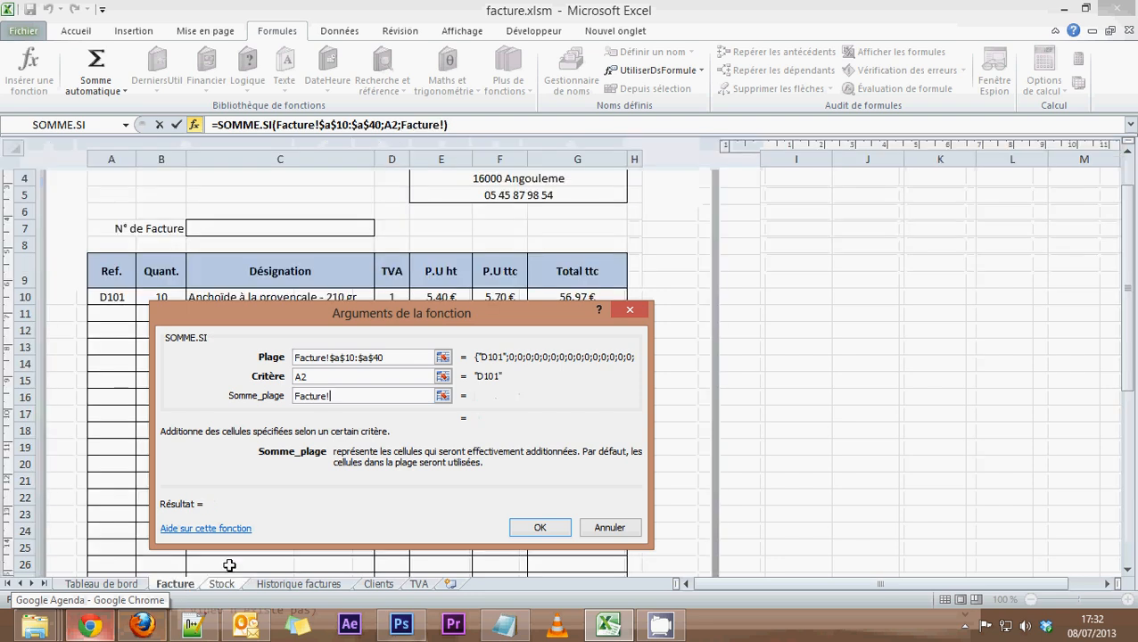
drag(144, 296, 168, 480)
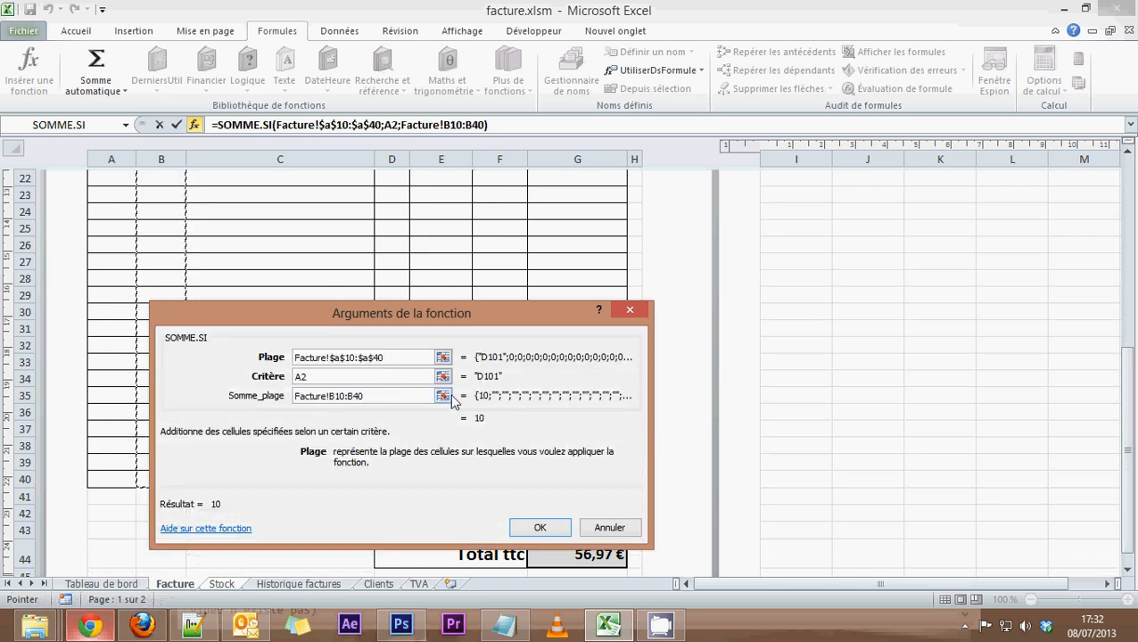
Make the Somme_plage argument absolute as Facture!$B$10:$B$40.
click(336, 397)
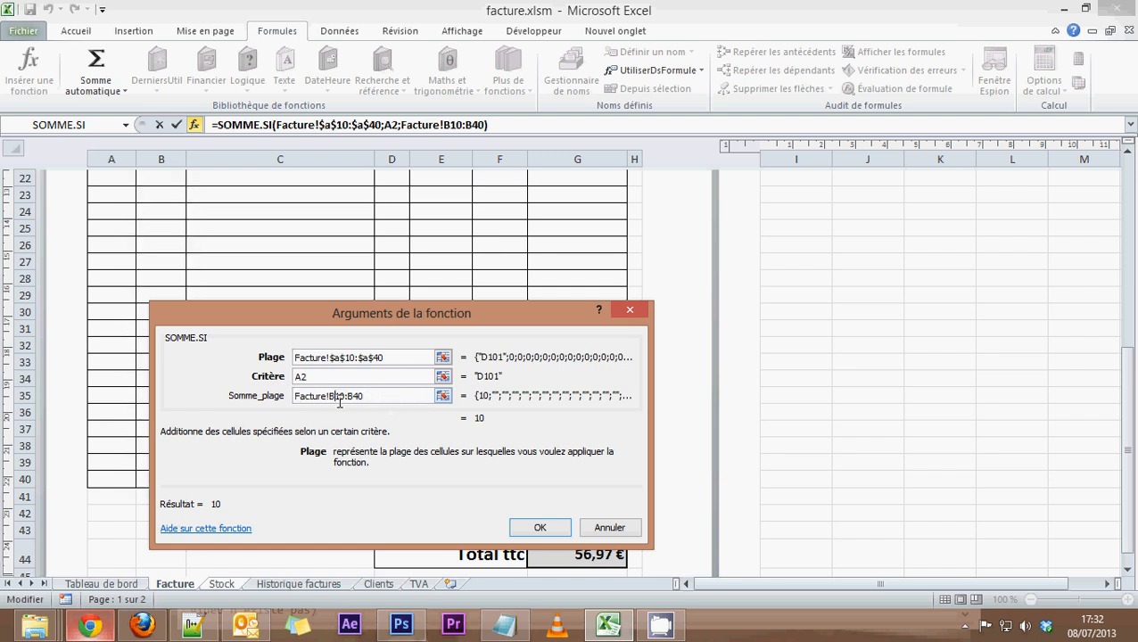
key(F4)
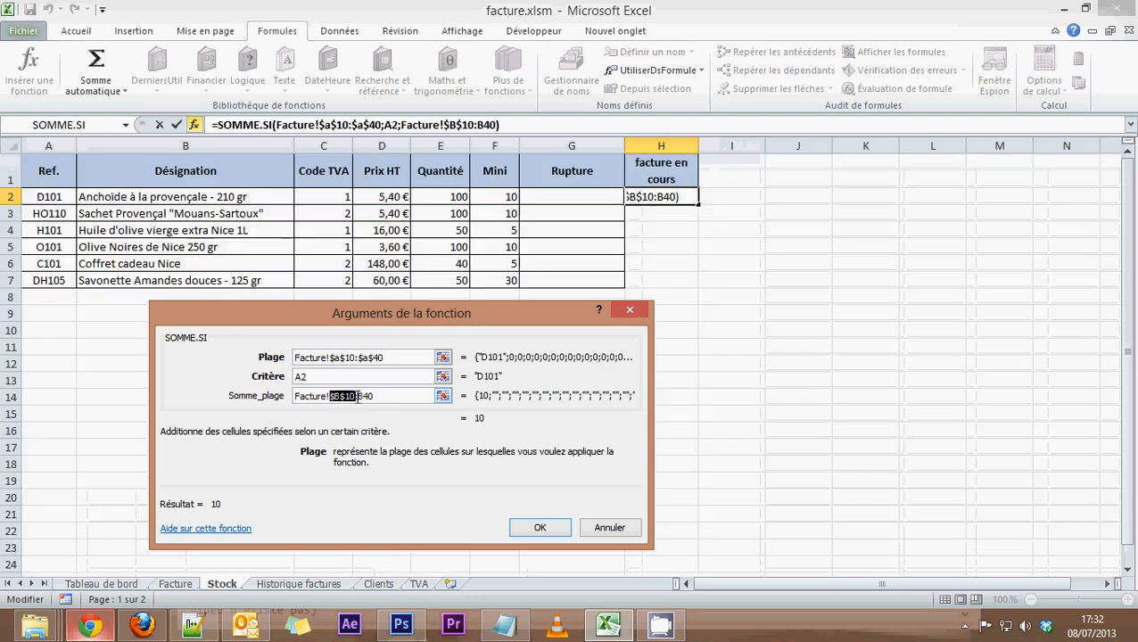
click(365, 397)
key(F4)
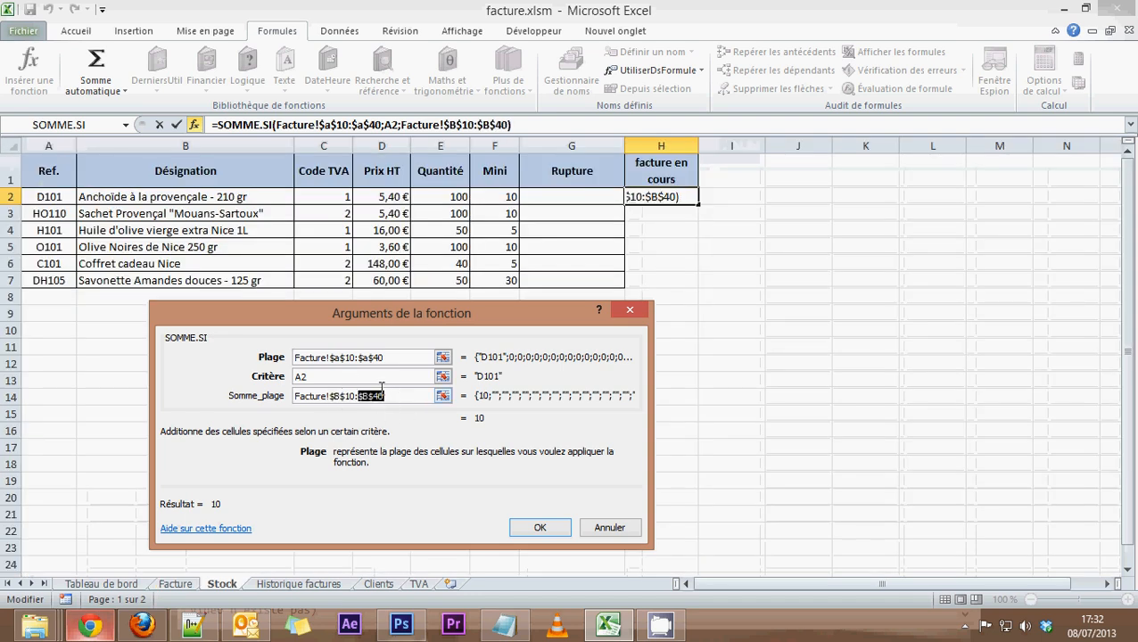
Validate the SOMME.SI formula in H2 of Stock and copy it down through H7.
click(343, 396)
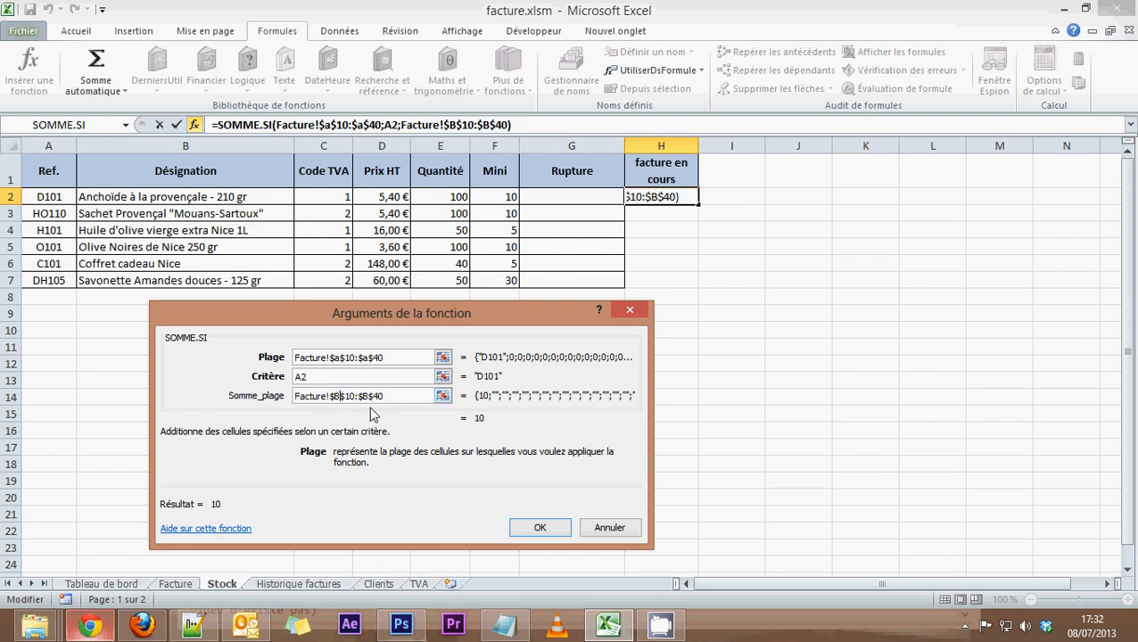
click(376, 397)
click(385, 375)
click(397, 358)
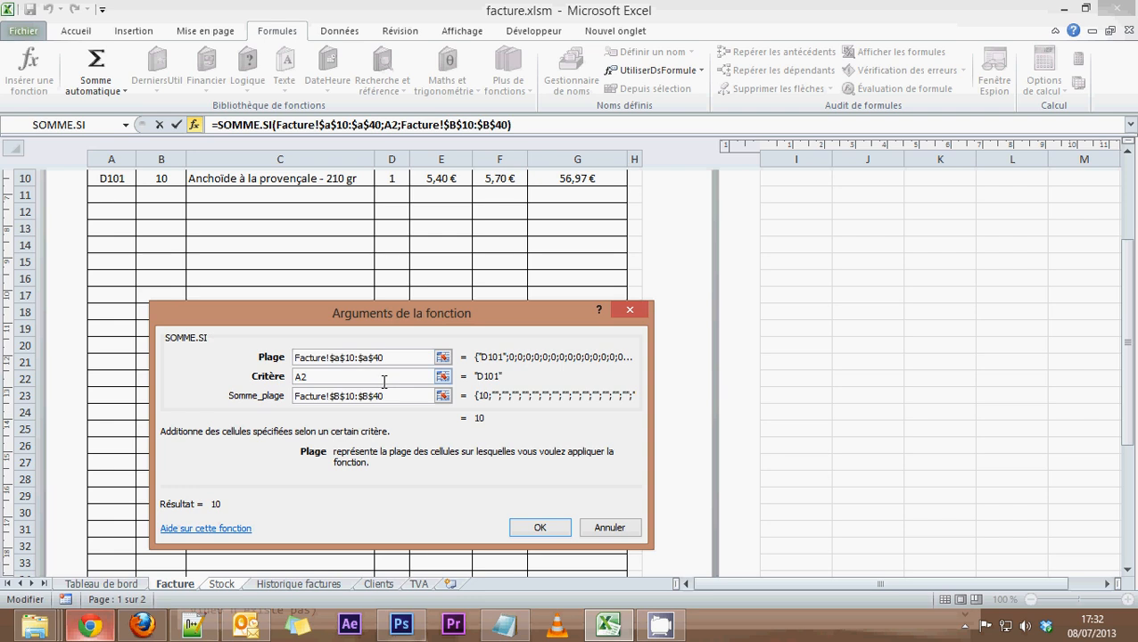
click(384, 379)
click(390, 395)
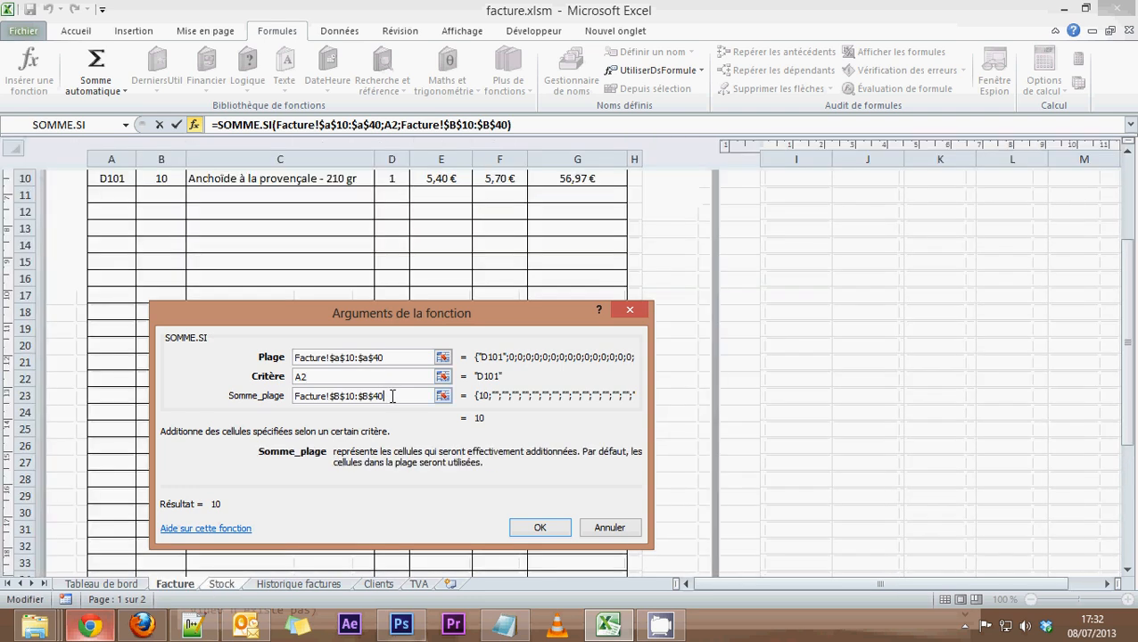
click(541, 528)
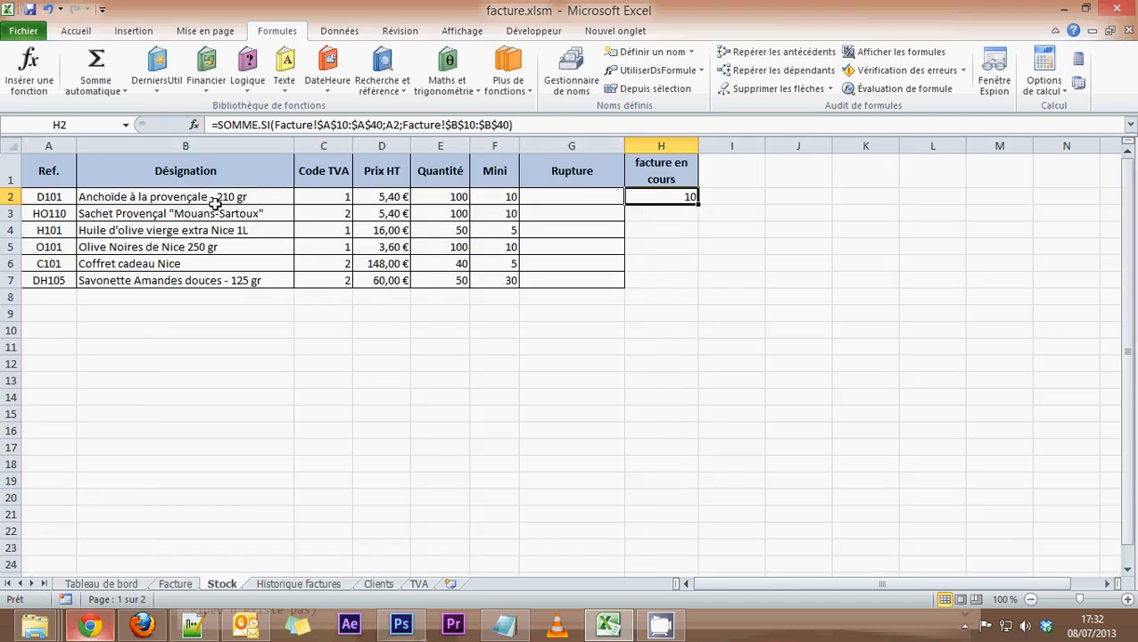
drag(698, 206, 698, 285)
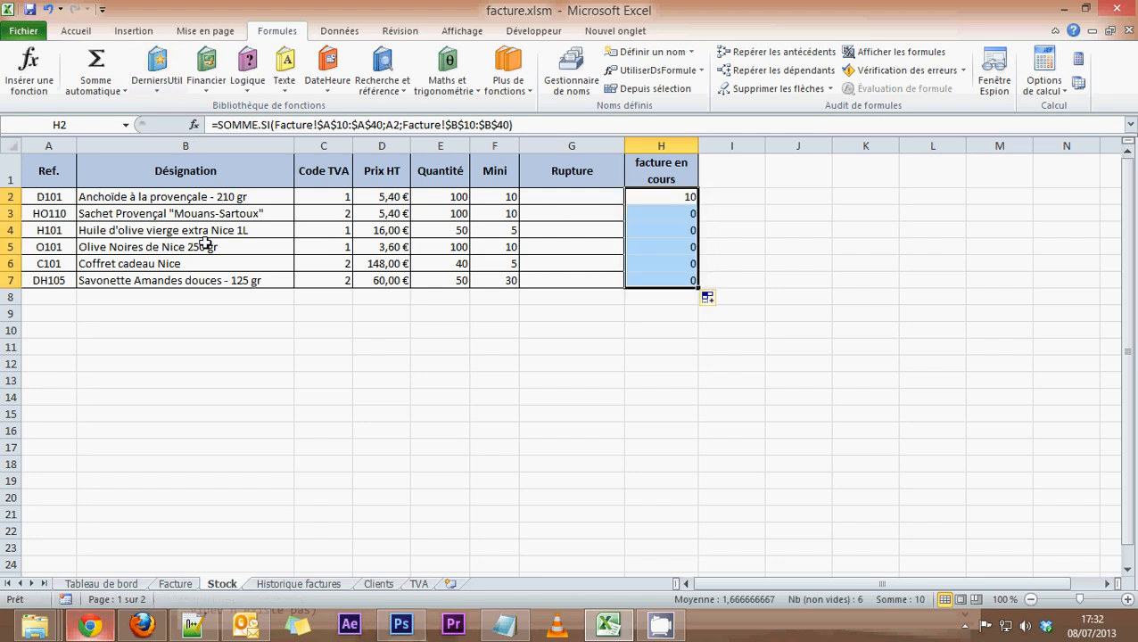
Add article HO110 with a quantity of 5 on row 11 of the Facture sheet.
click(182, 585)
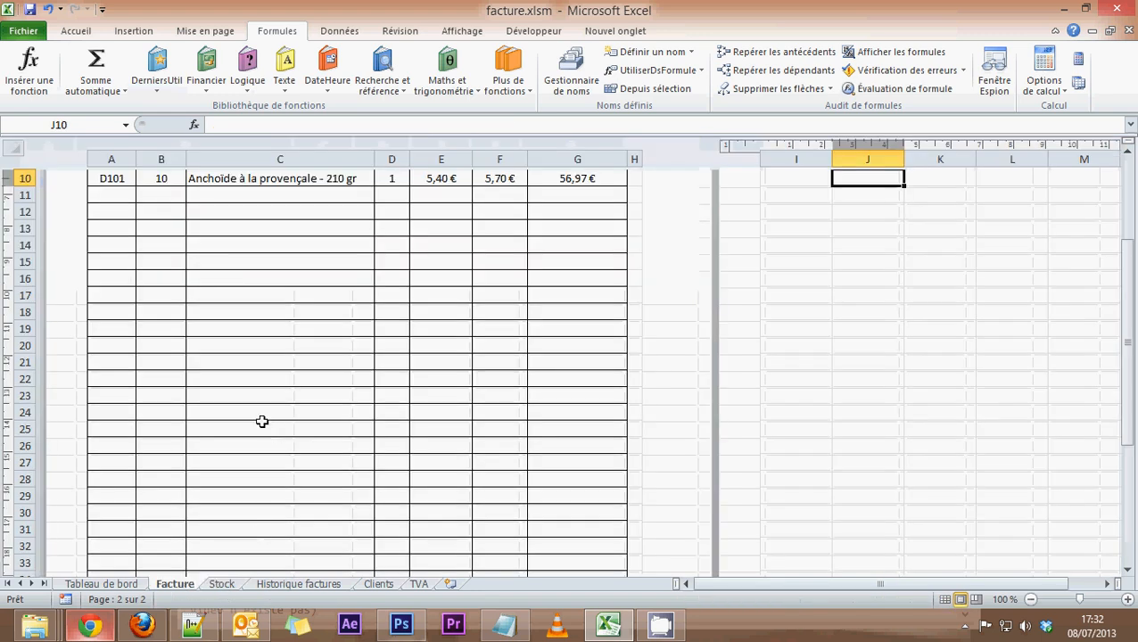
click(114, 467)
click(142, 466)
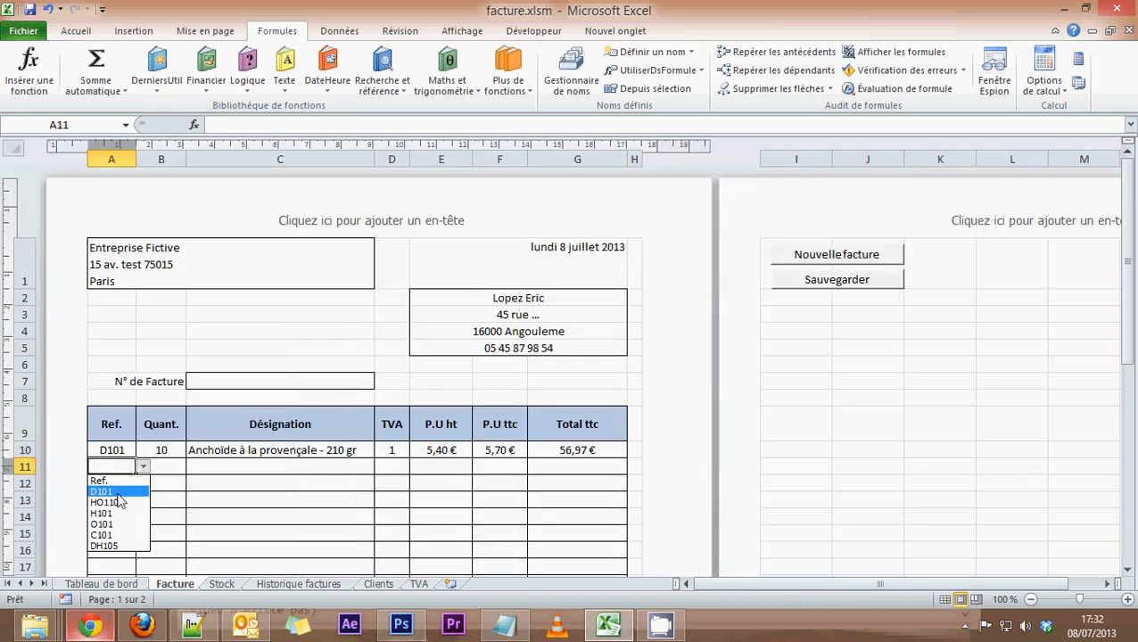
click(116, 502)
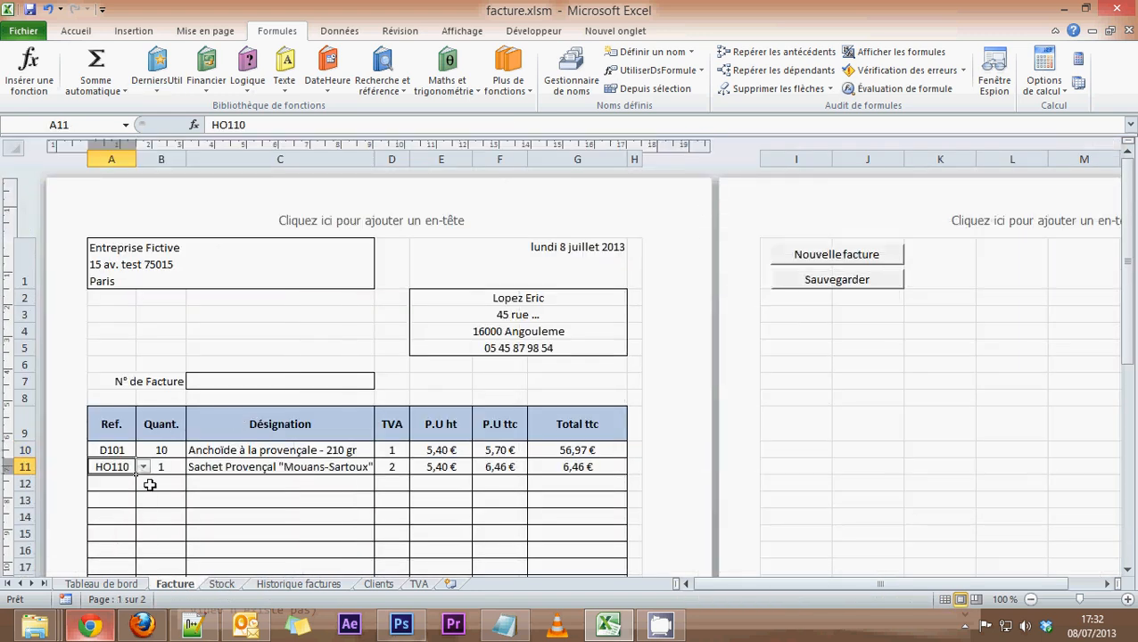
click(170, 466)
text(5)
Add article H101 with a quantity of 4 on row 12 of the invoice.
click(114, 482)
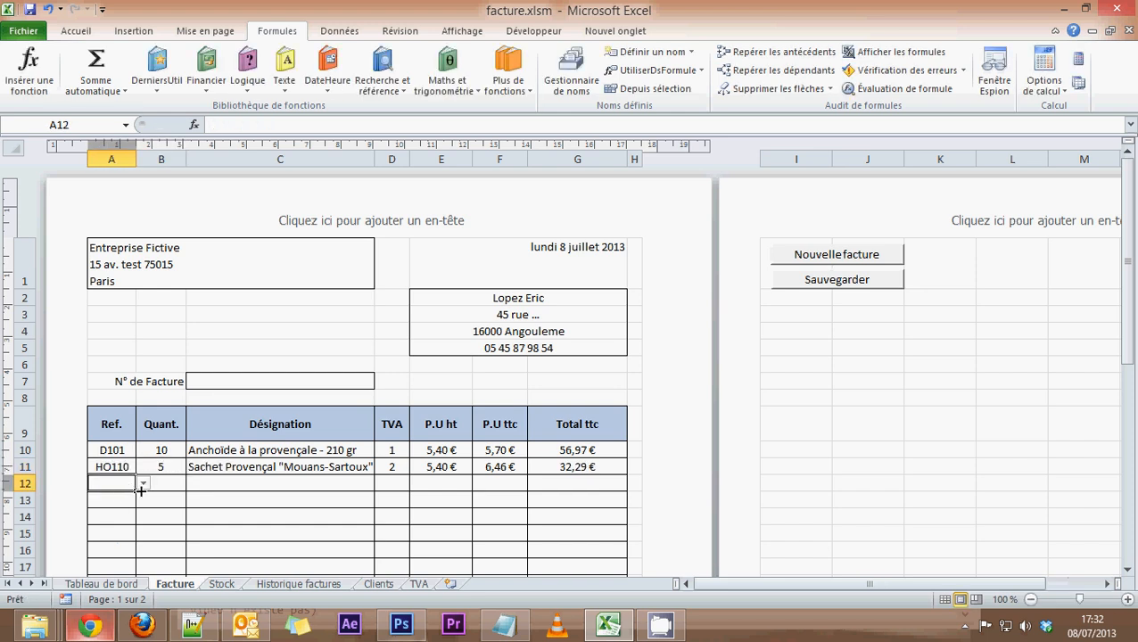
click(143, 482)
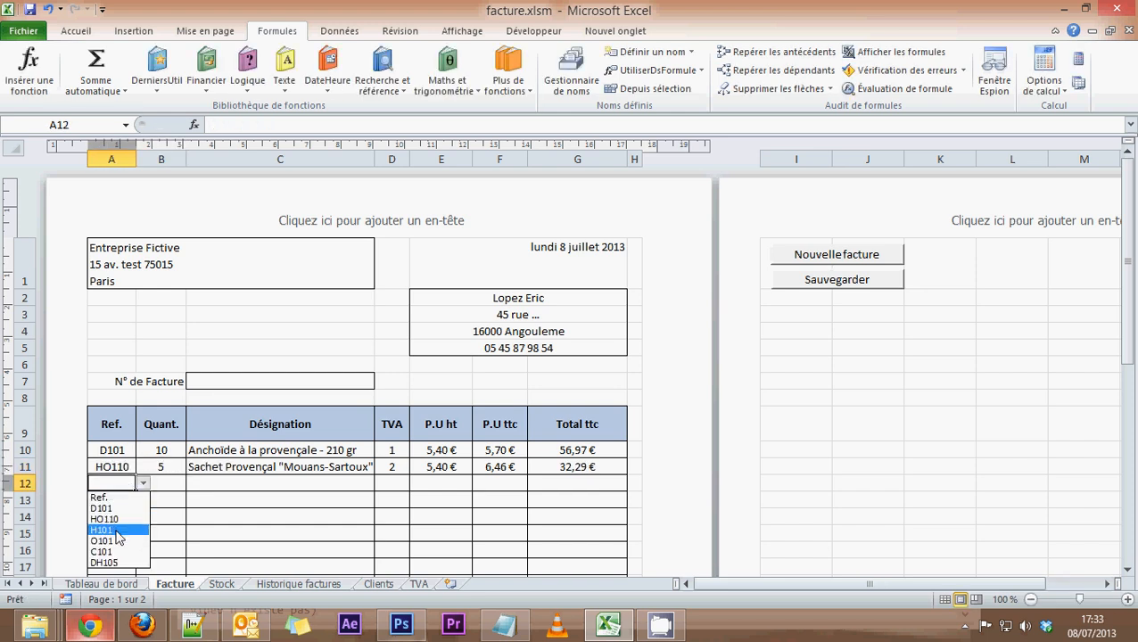
click(117, 532)
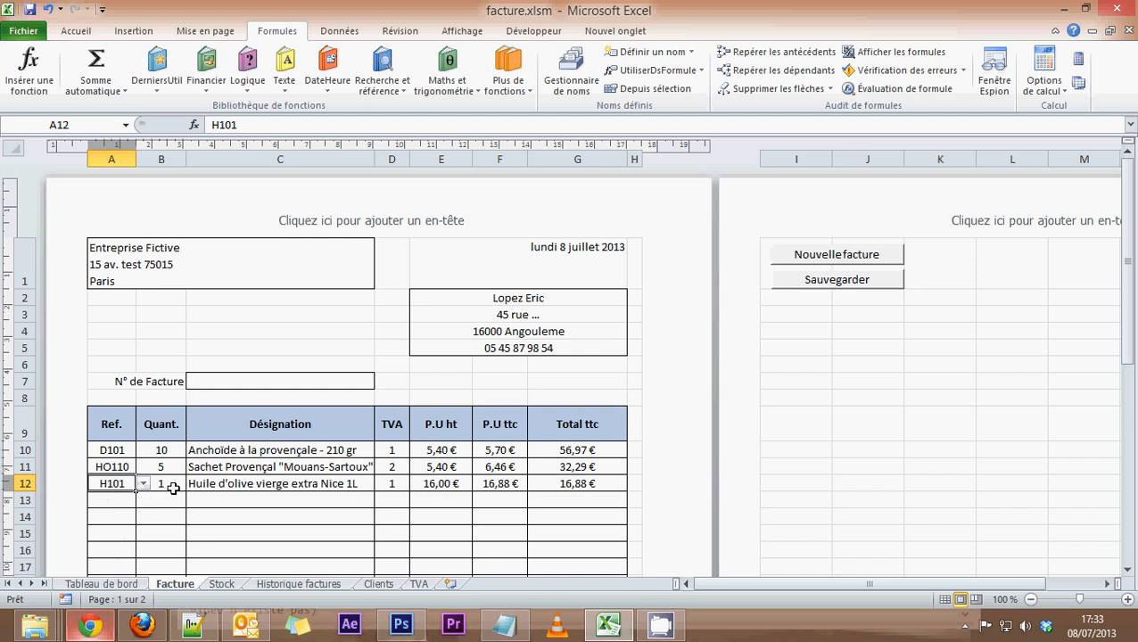
click(173, 485)
text(4)
Add article O101 with a quantity of 3 on row 13 of the invoice.
click(111, 499)
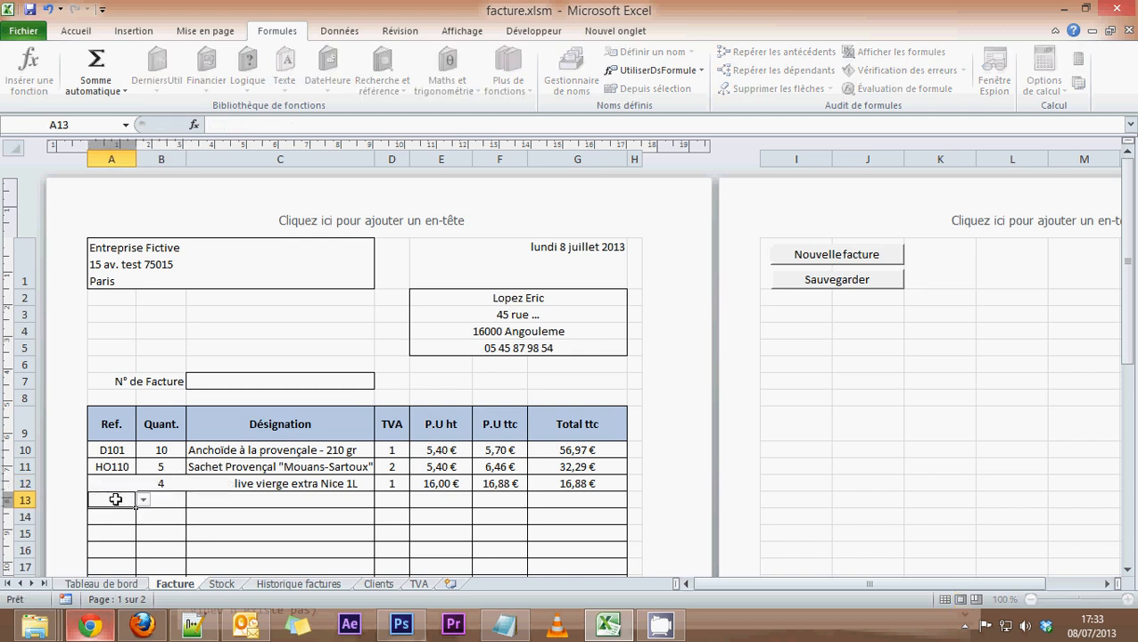
click(143, 500)
click(101, 557)
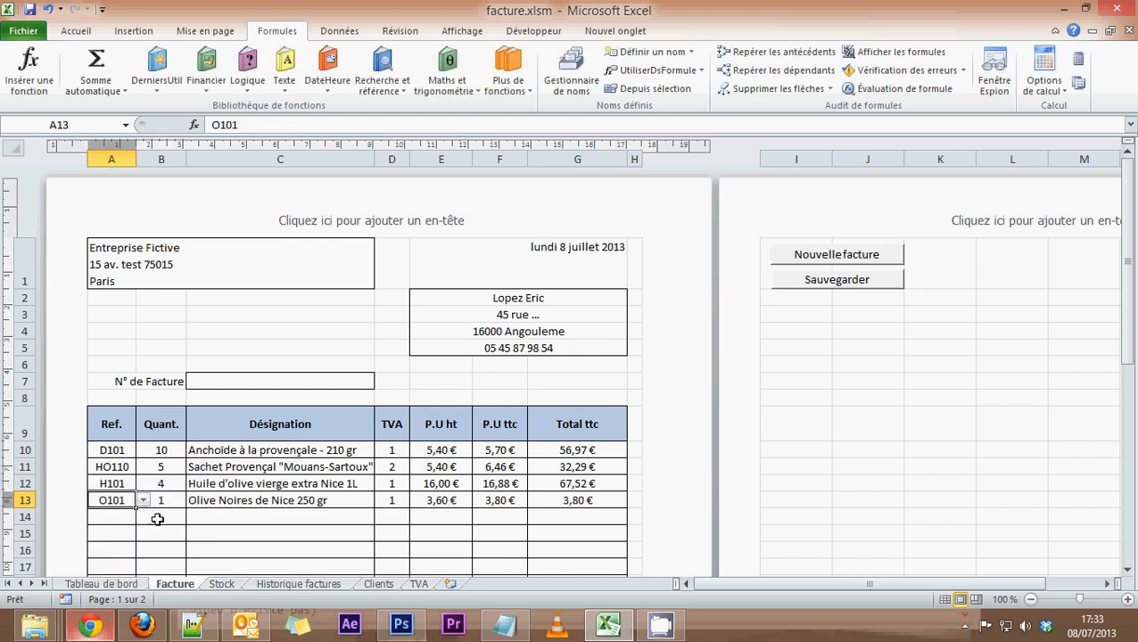
click(160, 503)
text(3)
Add article C101 with a quantity of 10 on row 14 of the invoice.
click(131, 519)
click(142, 517)
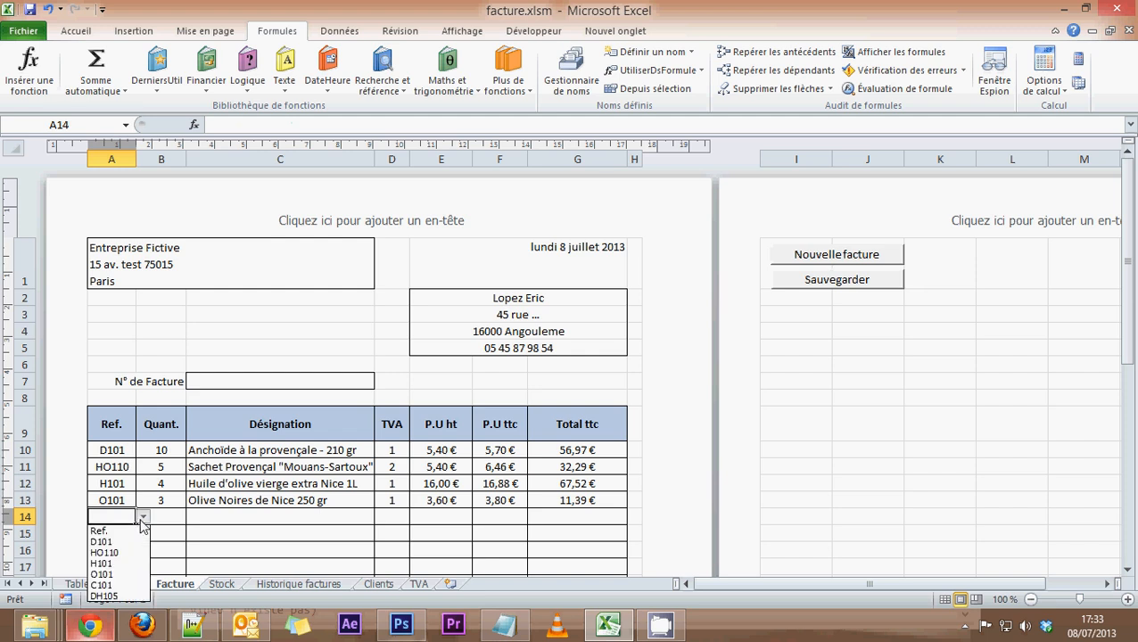
click(107, 582)
click(160, 518)
text(10)
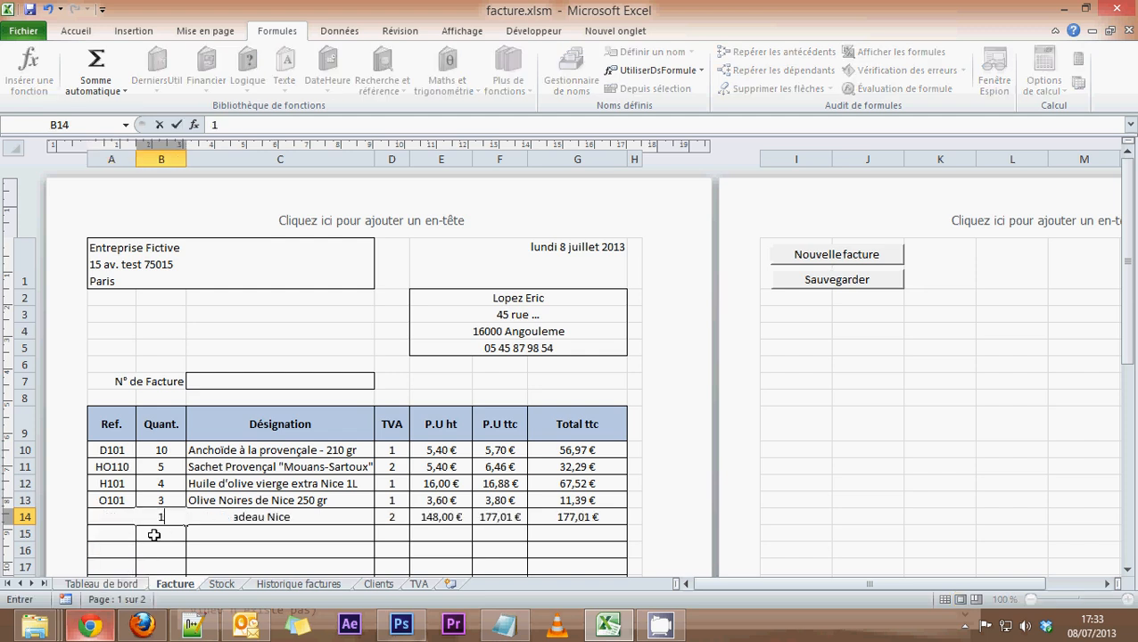
Add article DH105 with a quantity of 50 on row 15 of the invoice.
click(117, 534)
click(144, 534)
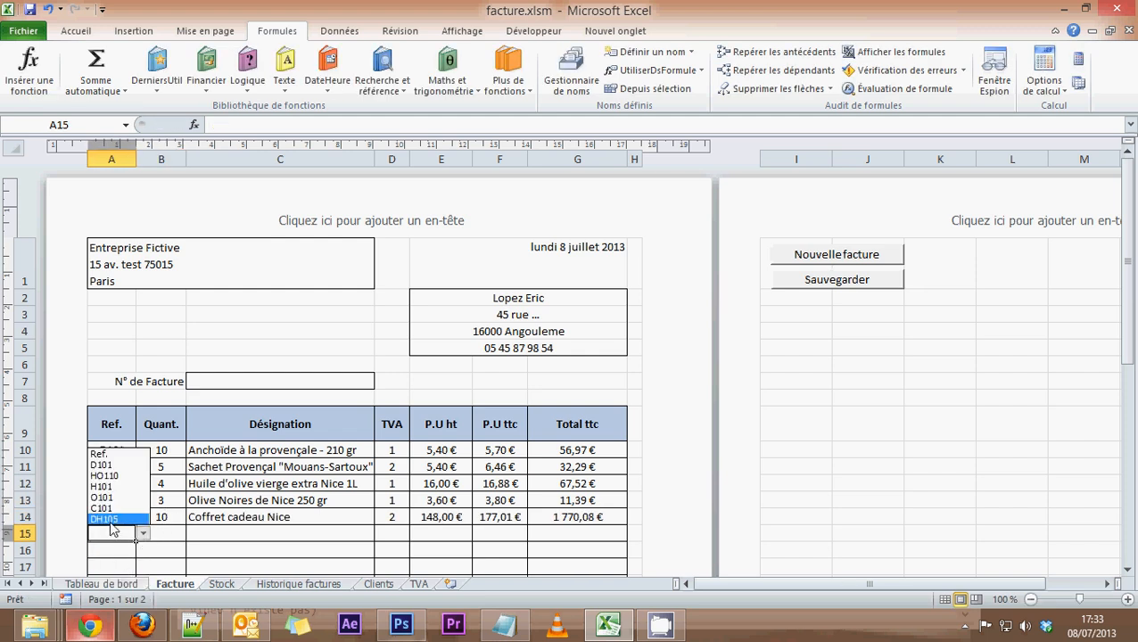
click(111, 526)
click(161, 537)
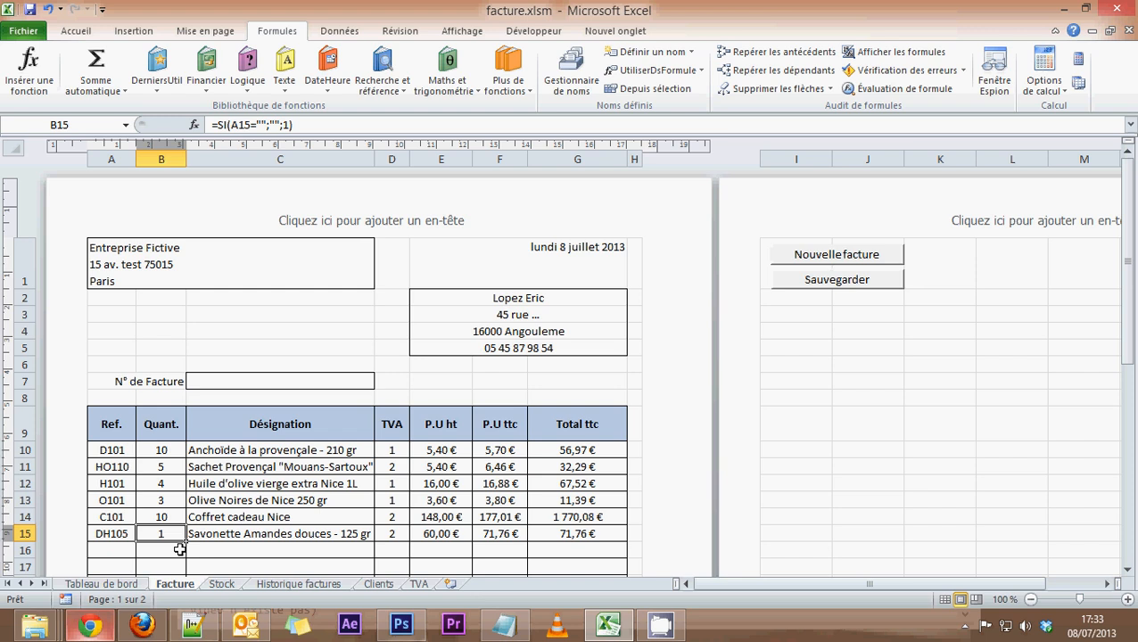
text(50)
key(Return)
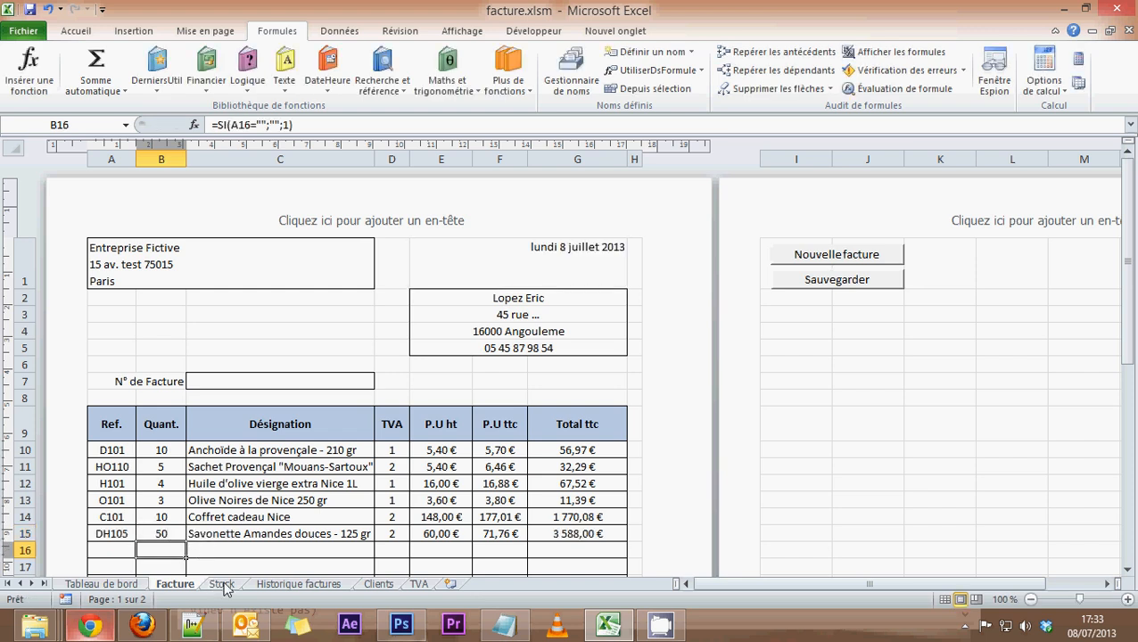
Centre the "facture en cours" values in H2:H7 of the Stock sheet.
click(222, 584)
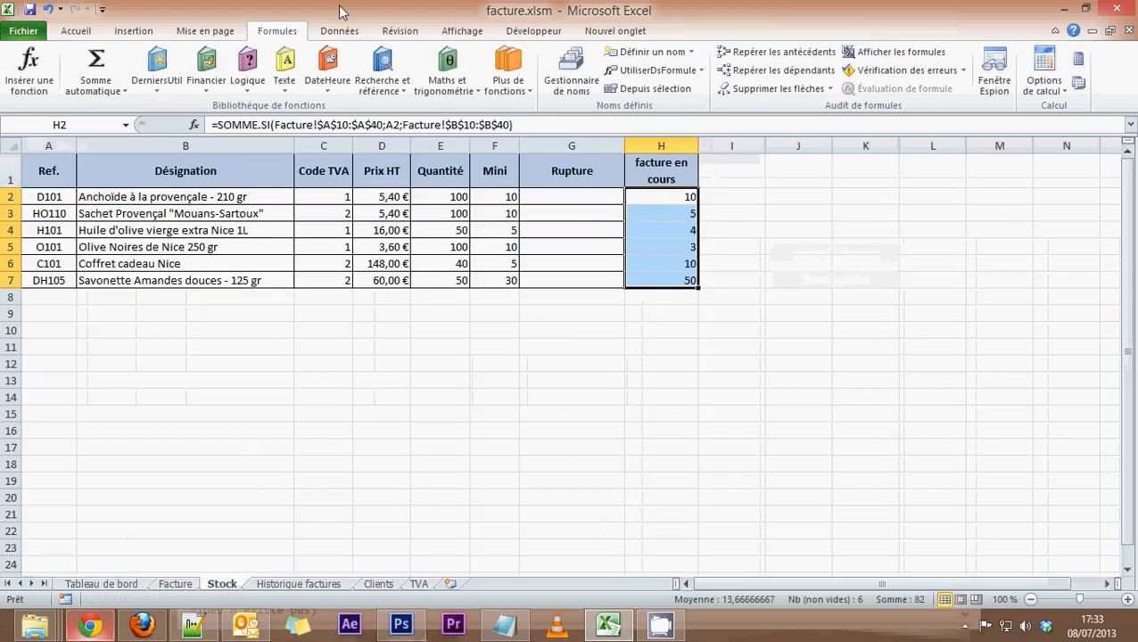
click(76, 30)
click(282, 83)
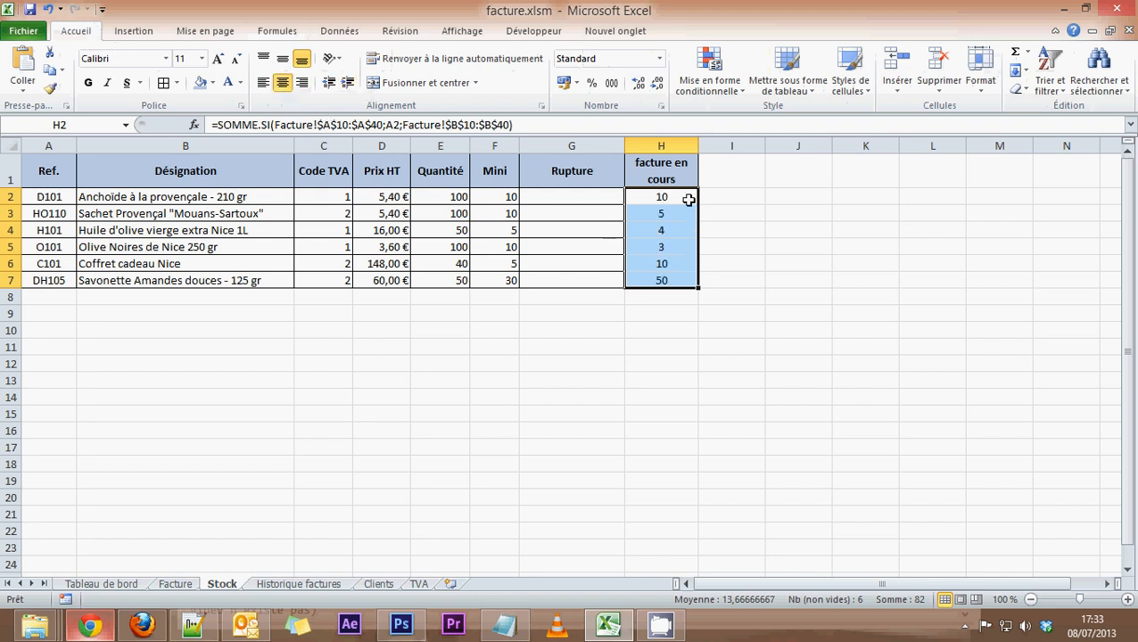
Check each article's "facture en cours" quantity in Stock against the lines of the Facture sheet.
click(667, 198)
click(667, 214)
click(667, 230)
click(666, 246)
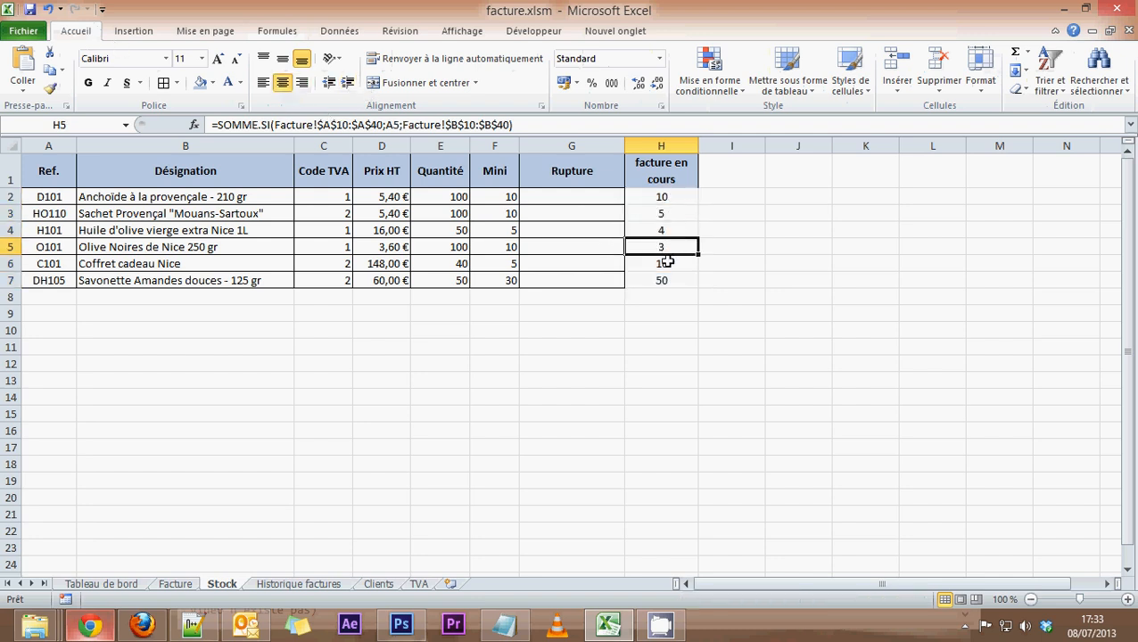
click(664, 264)
click(662, 281)
click(629, 328)
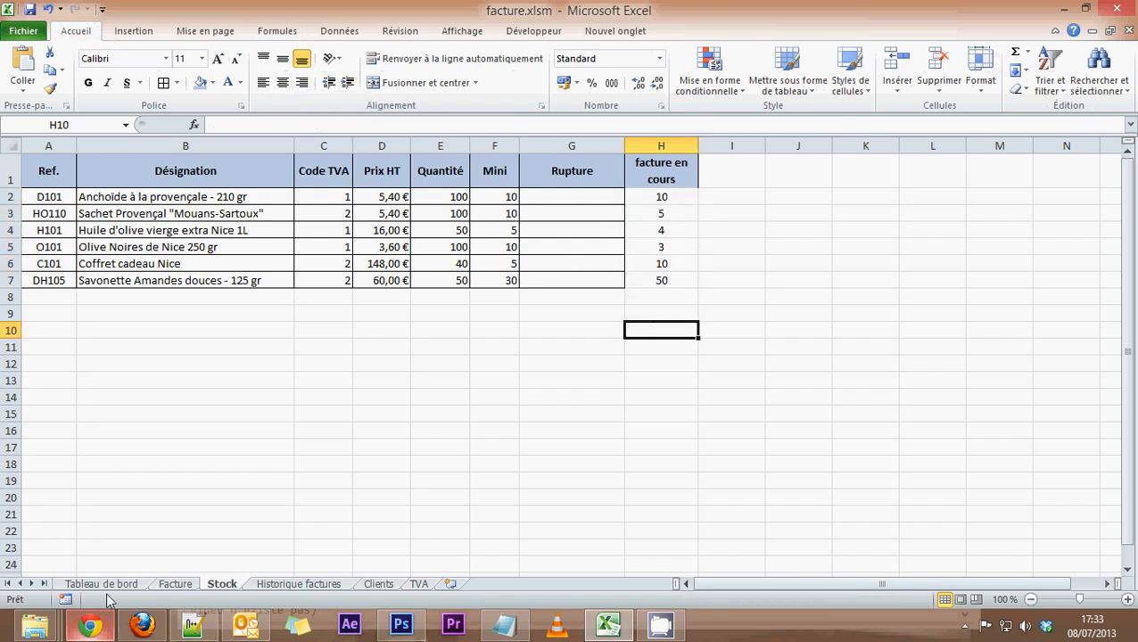
click(175, 584)
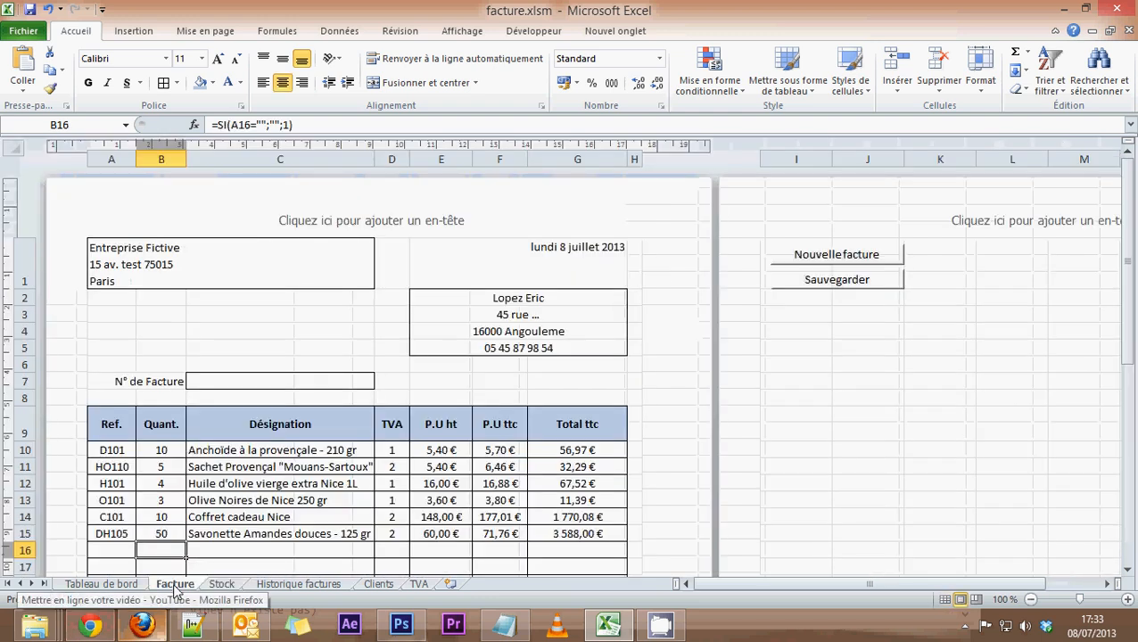
scroll(215, 479, down, 1)
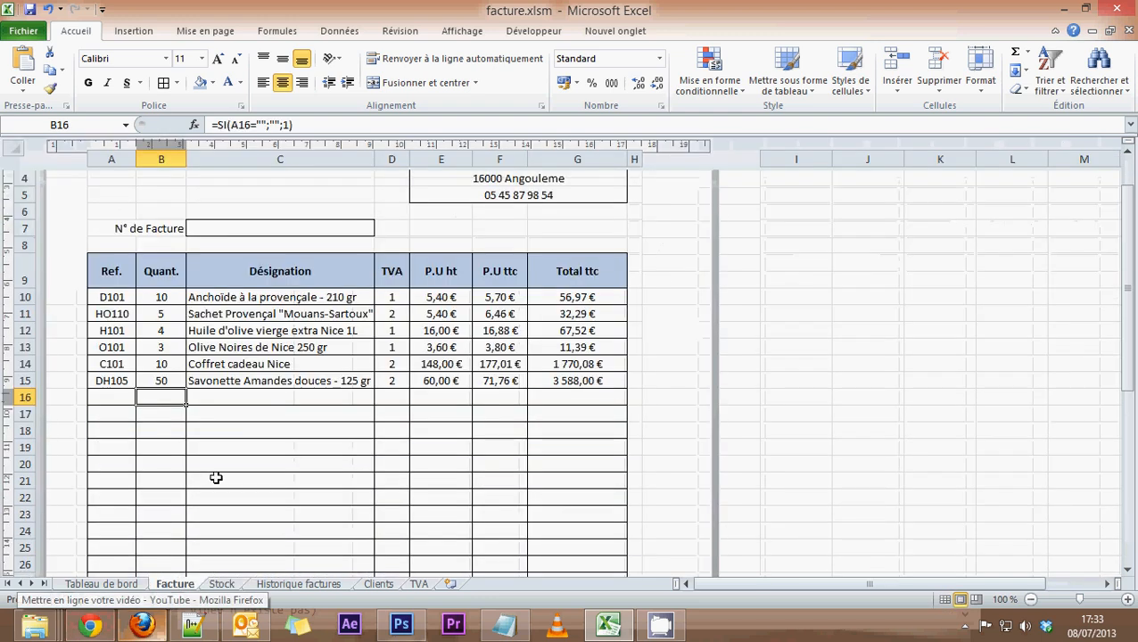
scroll(215, 479, up, 2)
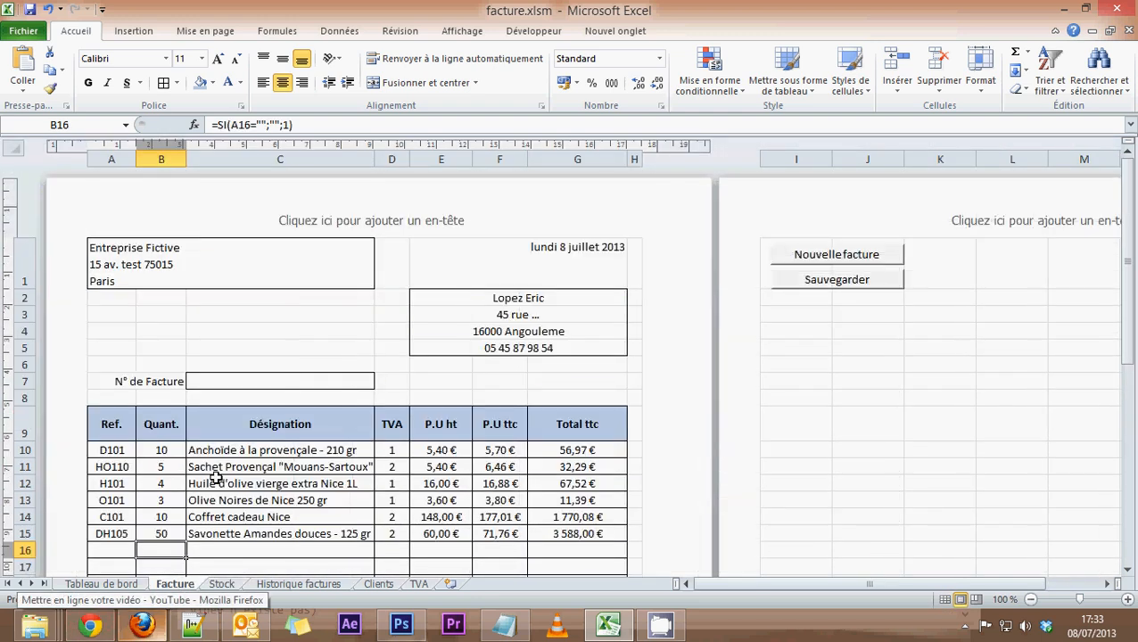
Apply cell borders to the "facture en cours" column, H1:H7, in the Stock sheet.
click(222, 585)
drag(660, 165, 660, 284)
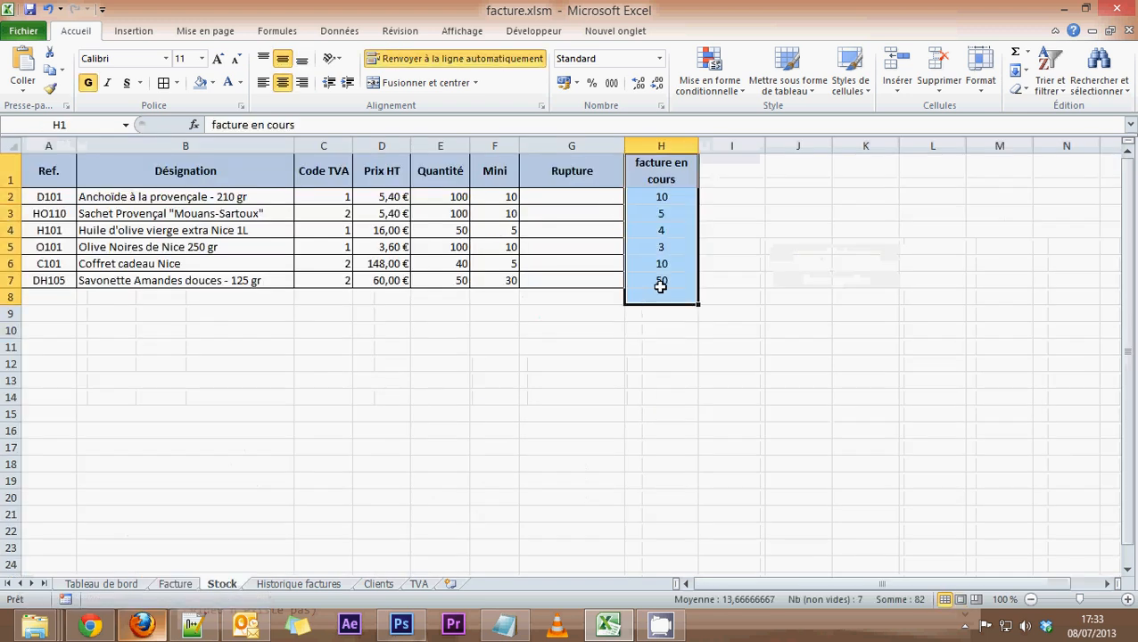
drag(660, 165, 660, 278)
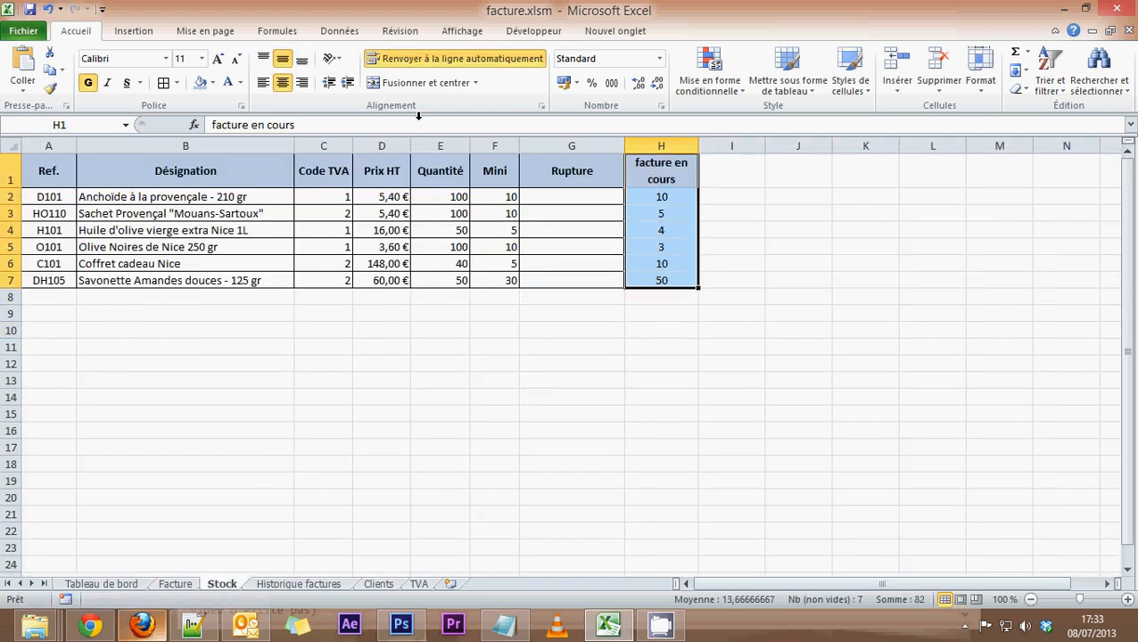
Enter the header "Stock après facture" in I1 and format it bold and centred with the blue header fill.
click(741, 178)
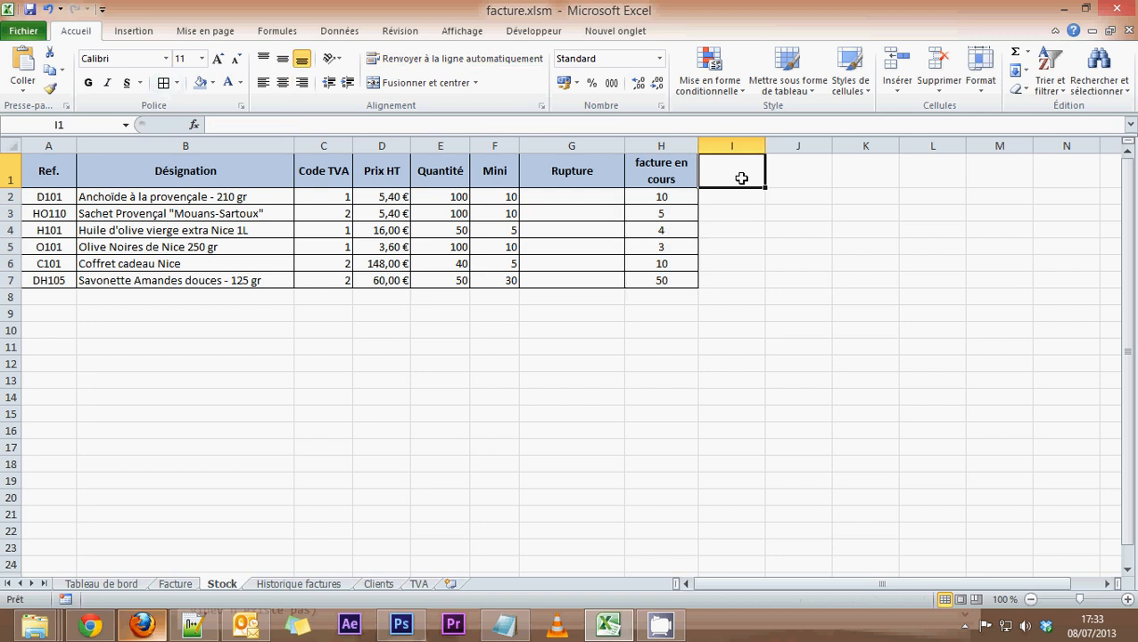
text(Stoc)
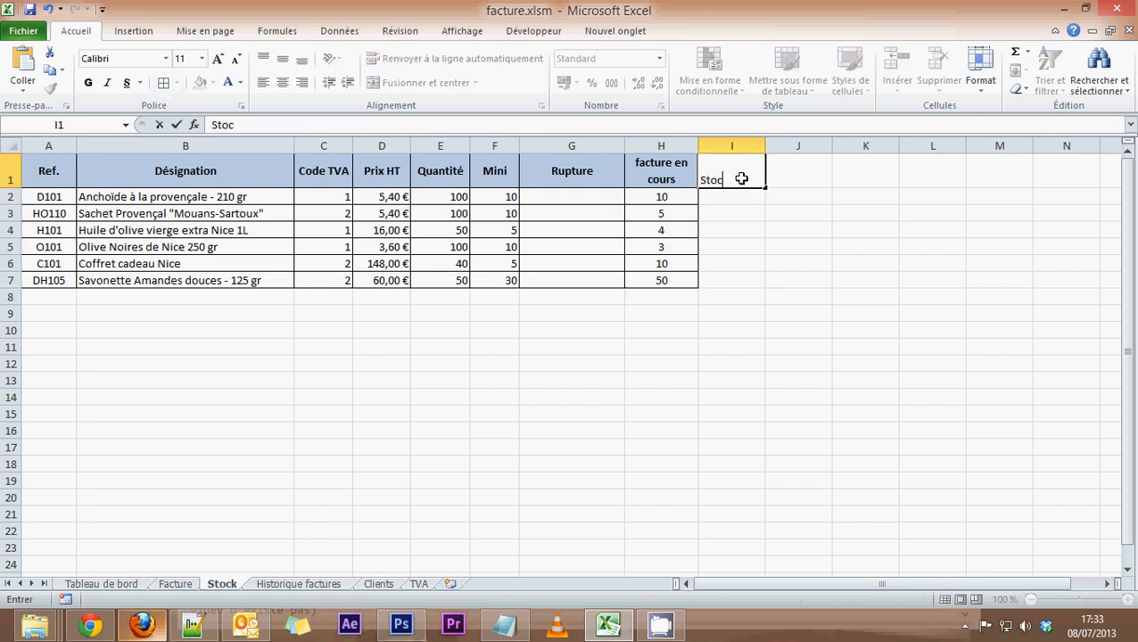
text(k aprés co)
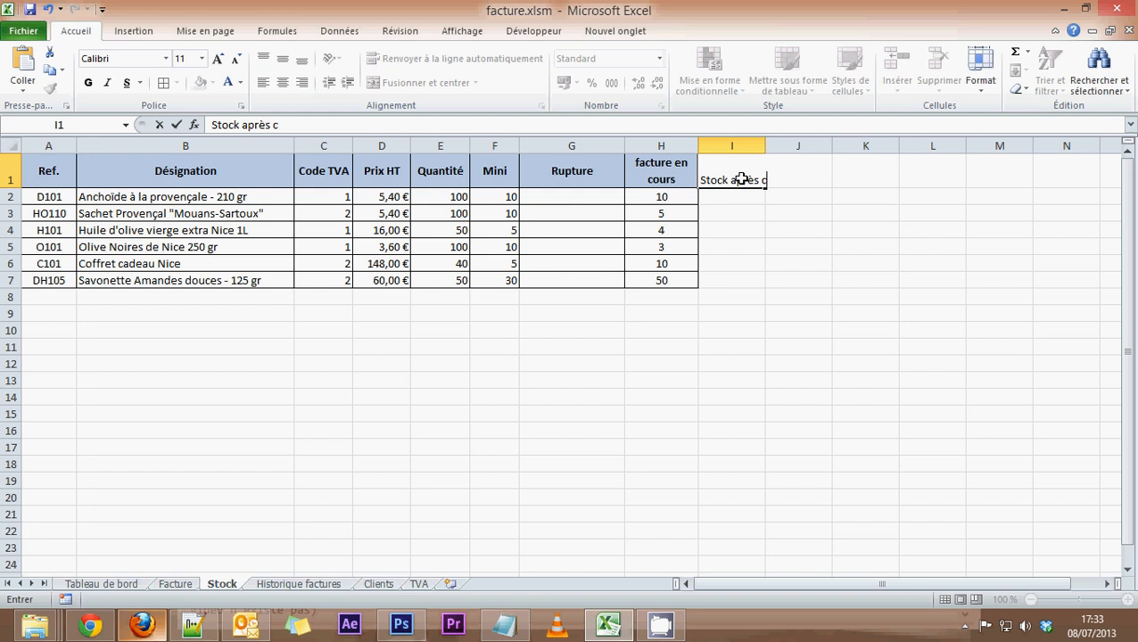
key(BackSpace)
text(facture)
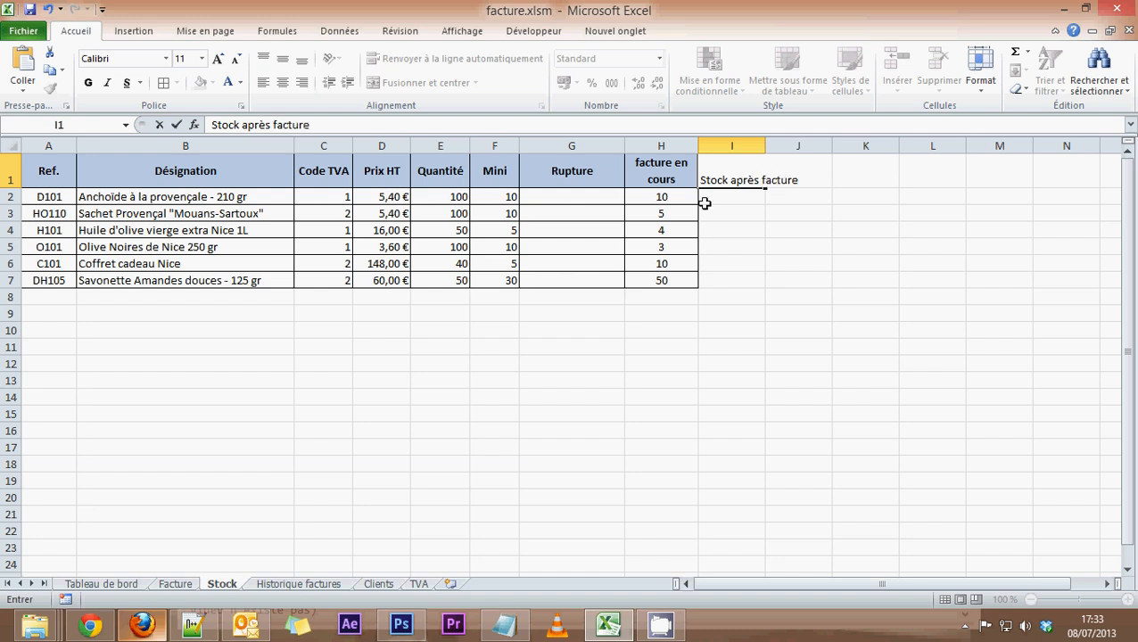
key(Return)
click(721, 171)
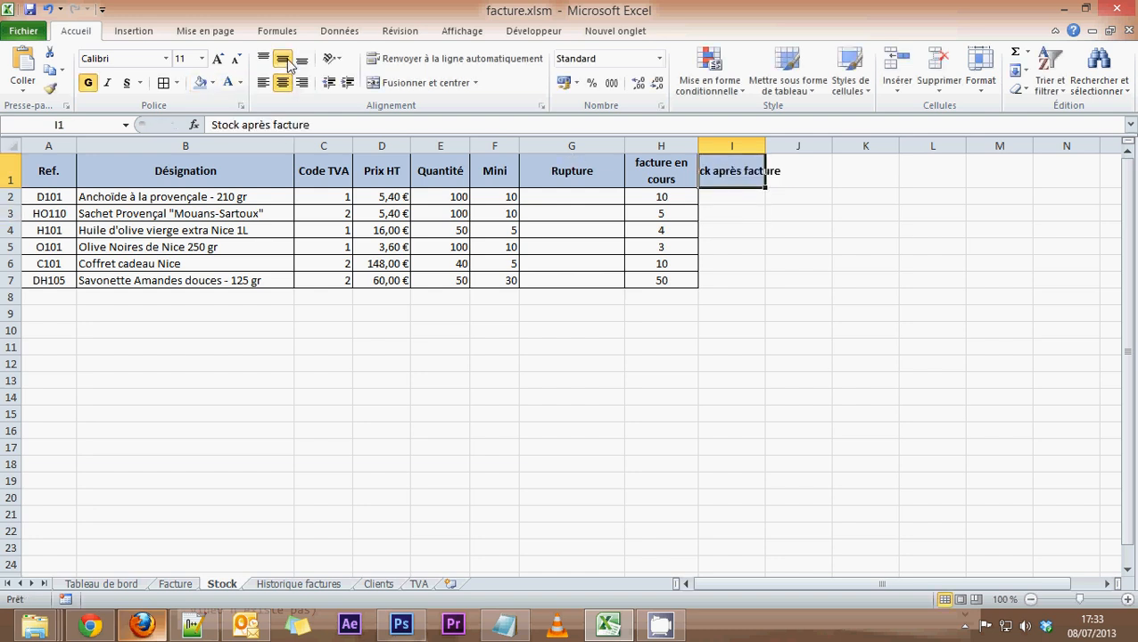
Wrap and centre the "Stock après facture" header in I1, and apply cell borders to I2:I7 of the Stock sheet.
click(282, 82)
click(386, 62)
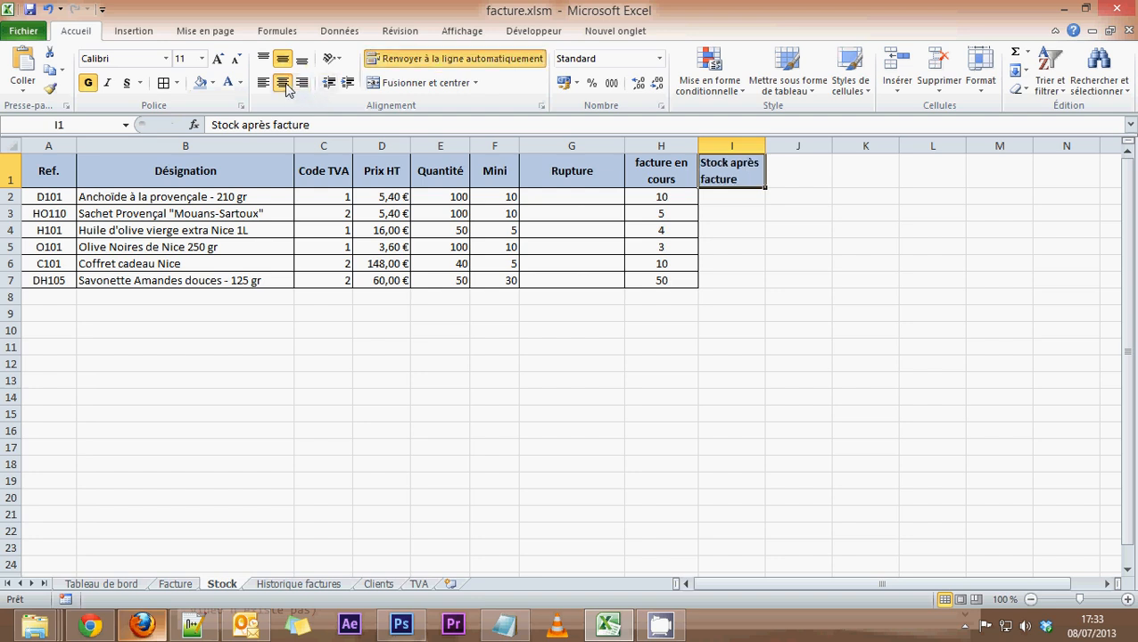
click(284, 84)
drag(715, 201, 721, 282)
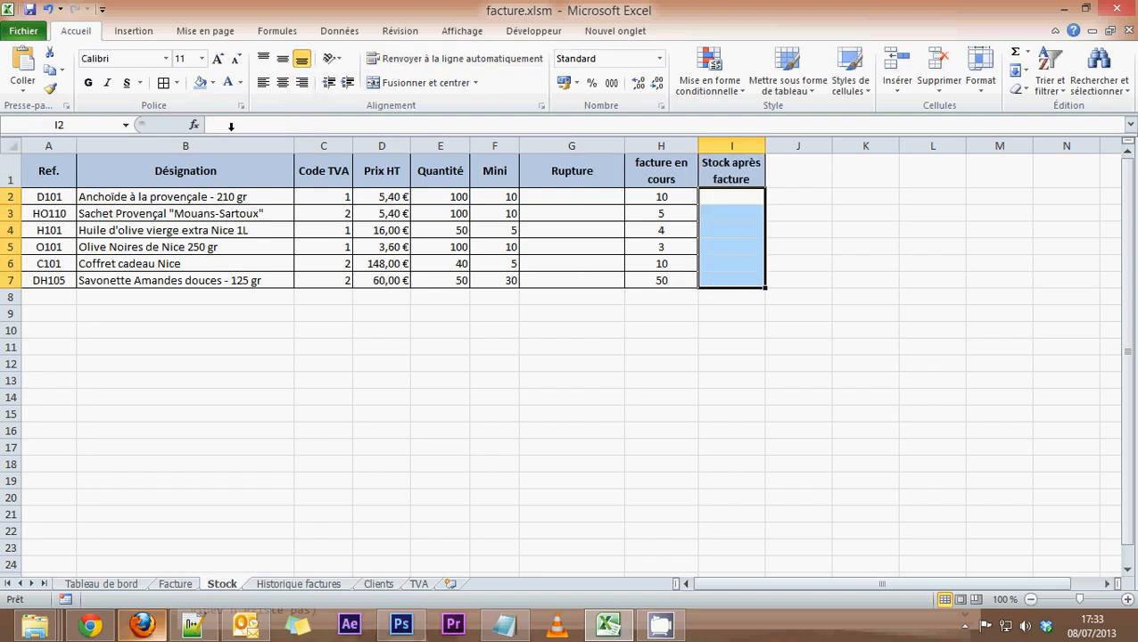
click(163, 82)
click(862, 347)
Enter the formula =E2-H2 in I2 to subtract the invoiced quantity from the article's stock quantity.
click(709, 197)
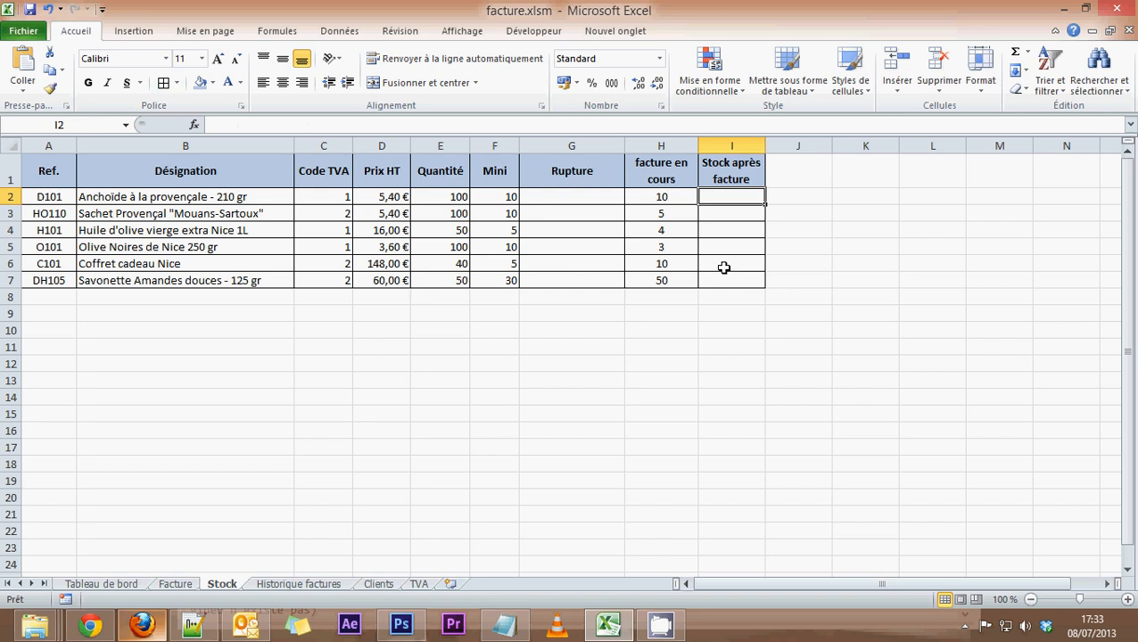
text(=)
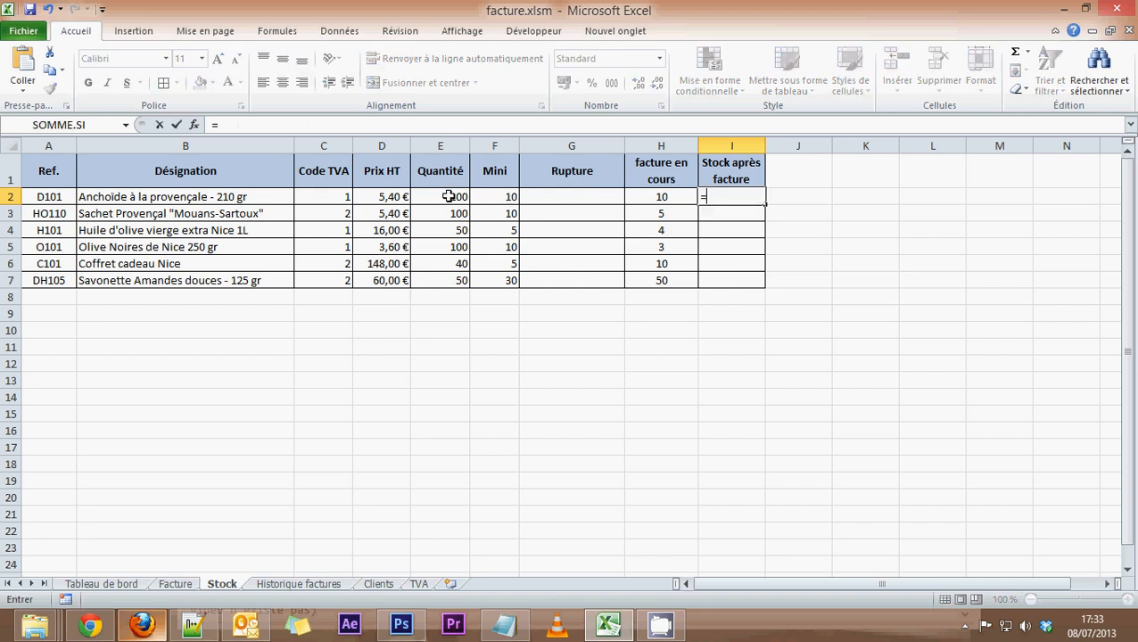
click(448, 196)
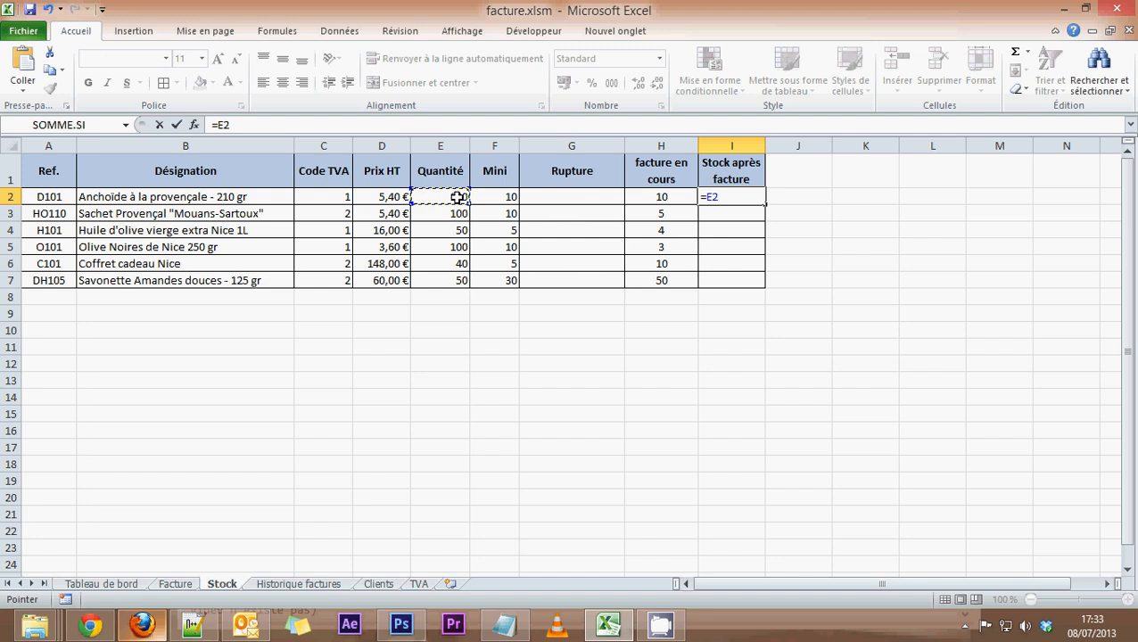
text(-)
click(653, 197)
key(Return)
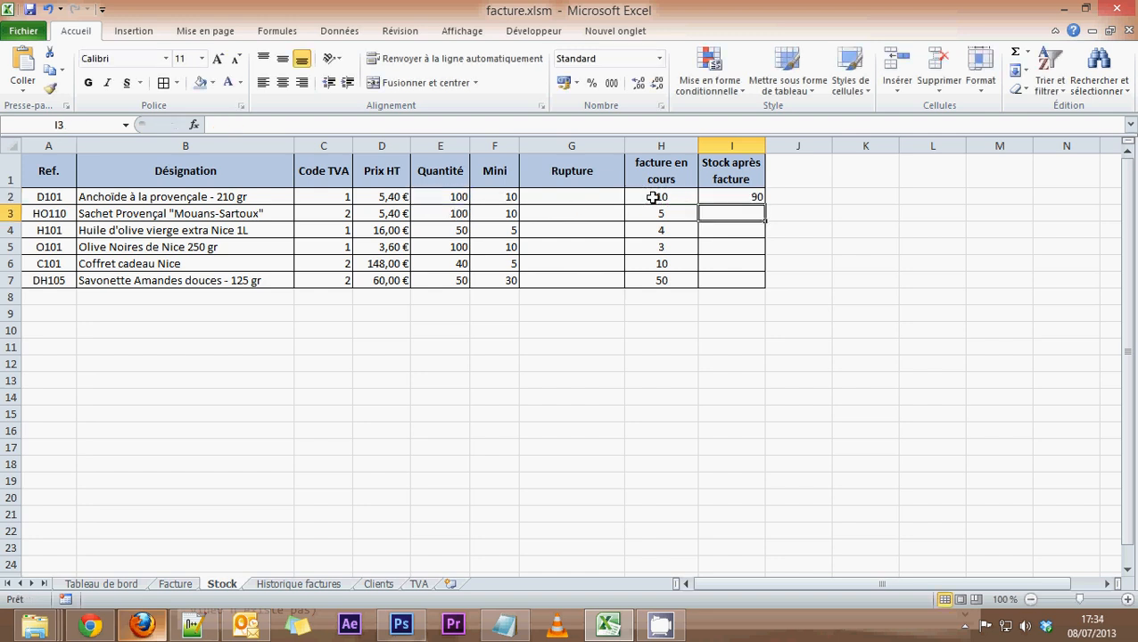
Copy the I2 formula down to I7, centre the "Stock après facture" values, and check the copied formulas.
click(735, 199)
drag(757, 204, 752, 287)
click(283, 82)
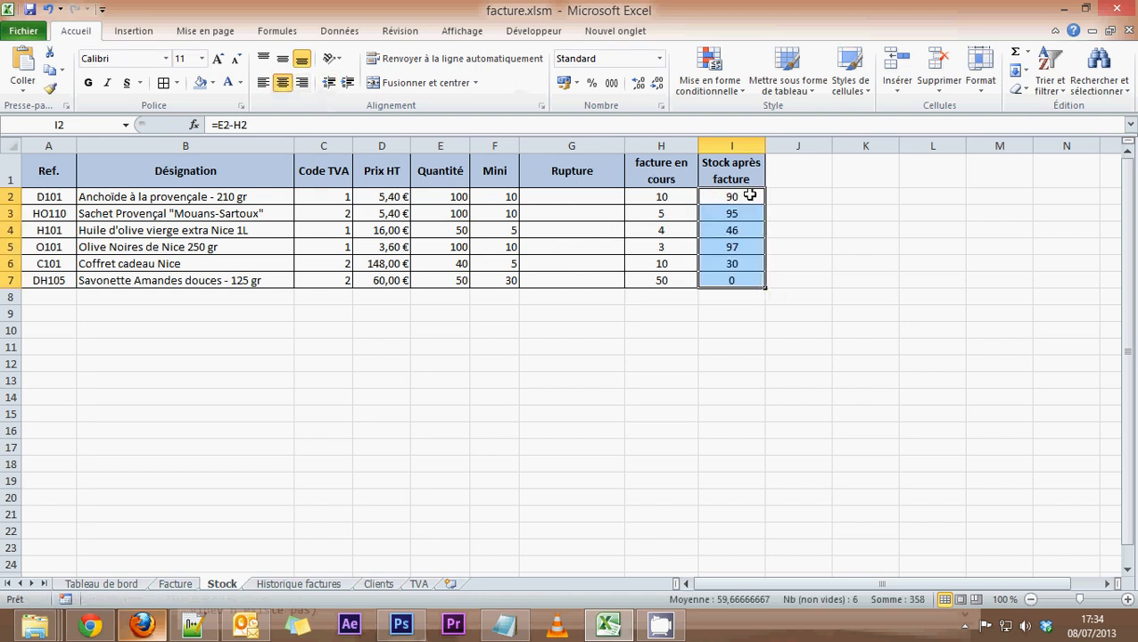
click(735, 280)
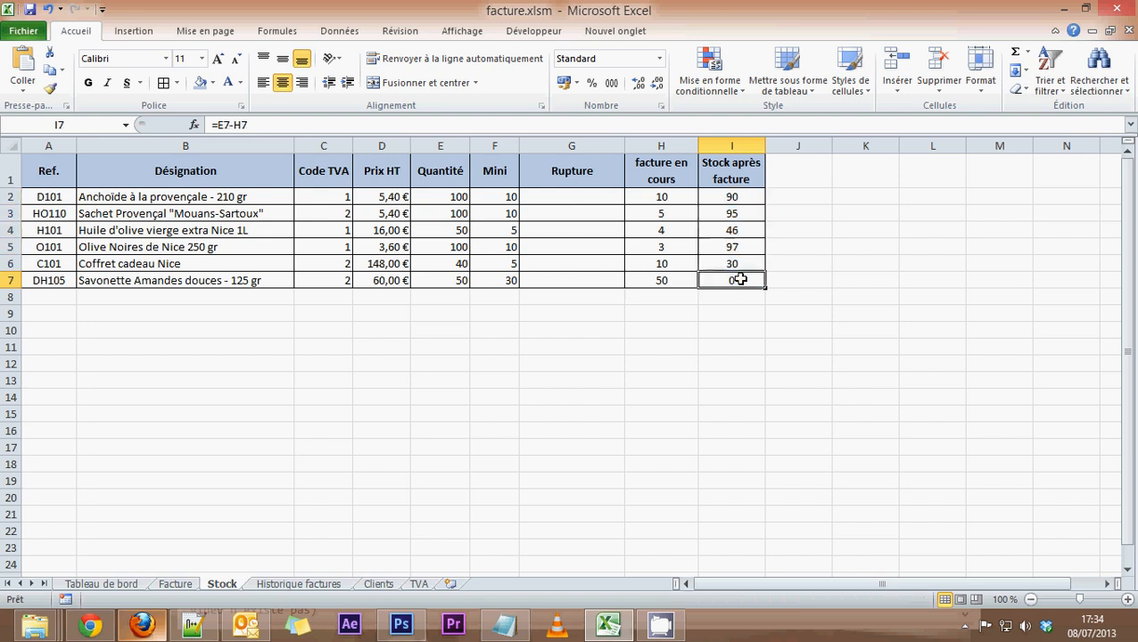
click(731, 197)
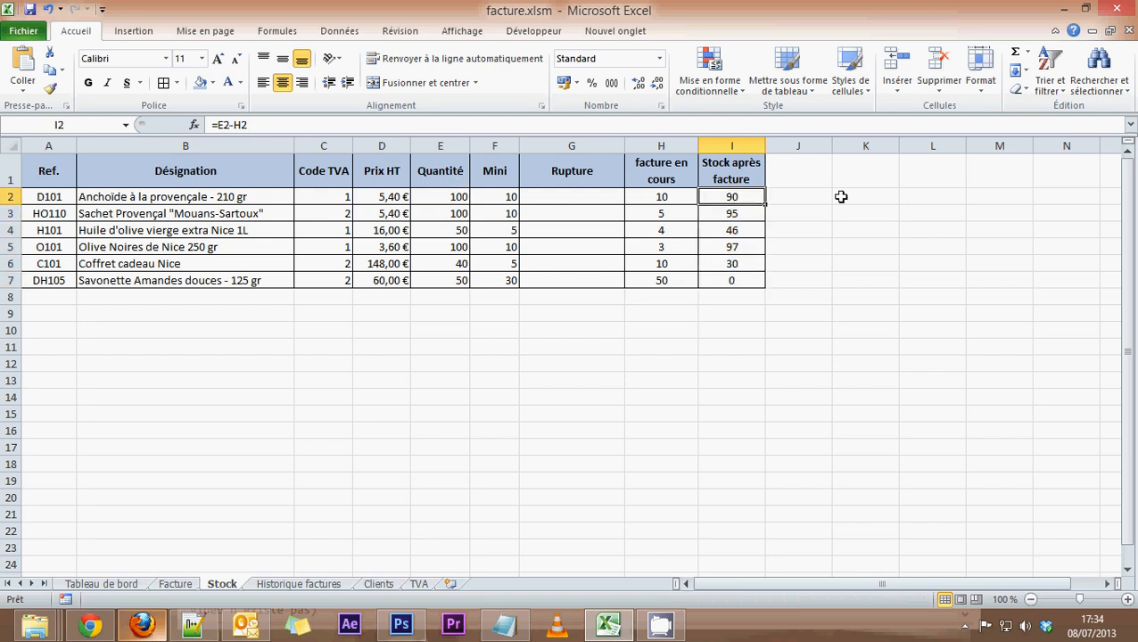
click(735, 283)
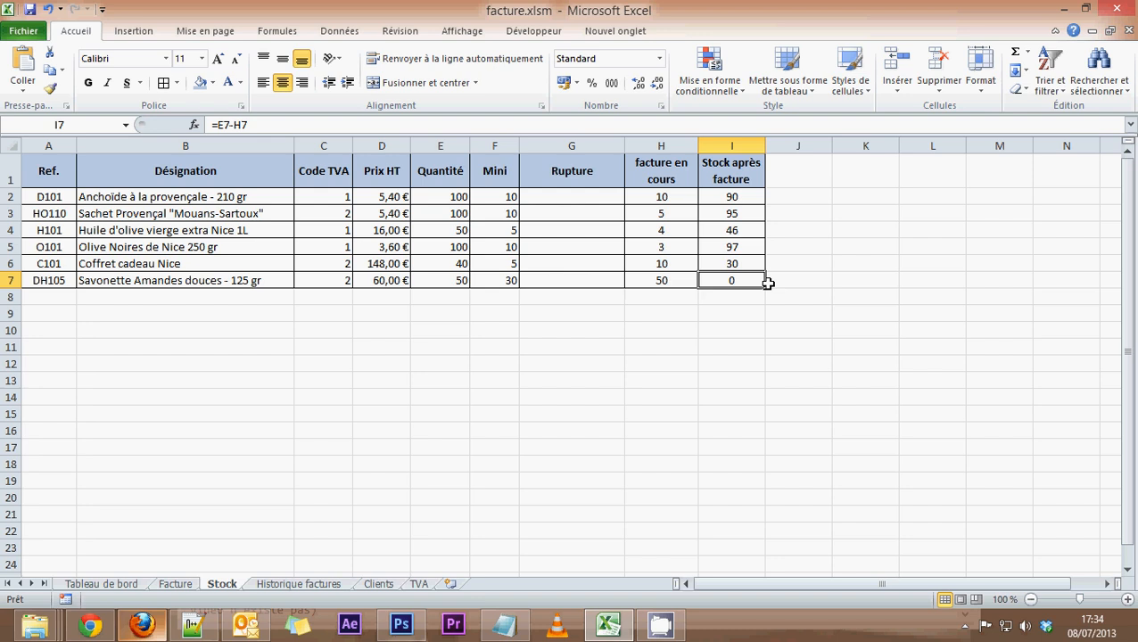
Set the quantity of article DH105 in the Facture sheet to 100, and check its effect in the Stock sheet.
click(187, 584)
scroll(184, 461, down, 3)
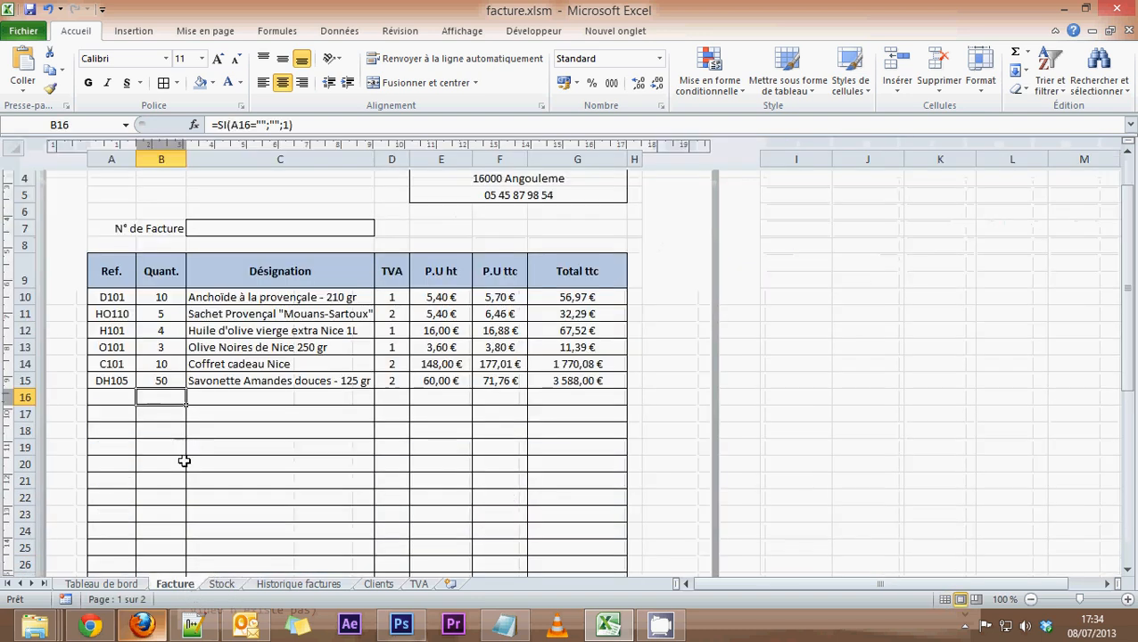
click(162, 380)
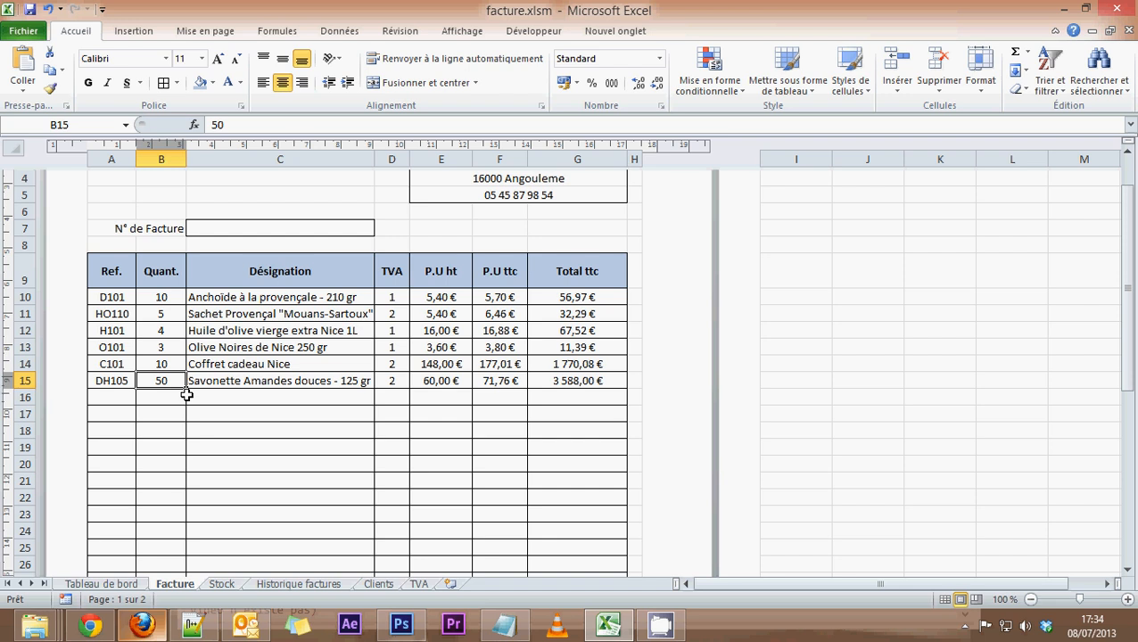
text(100)
key(Return)
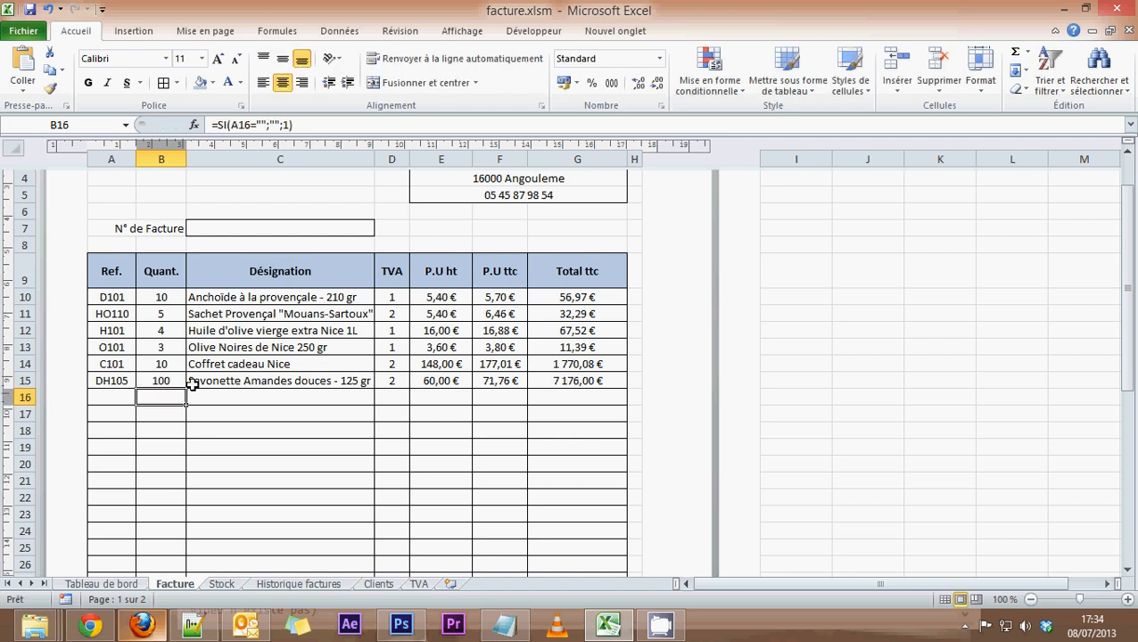
click(221, 584)
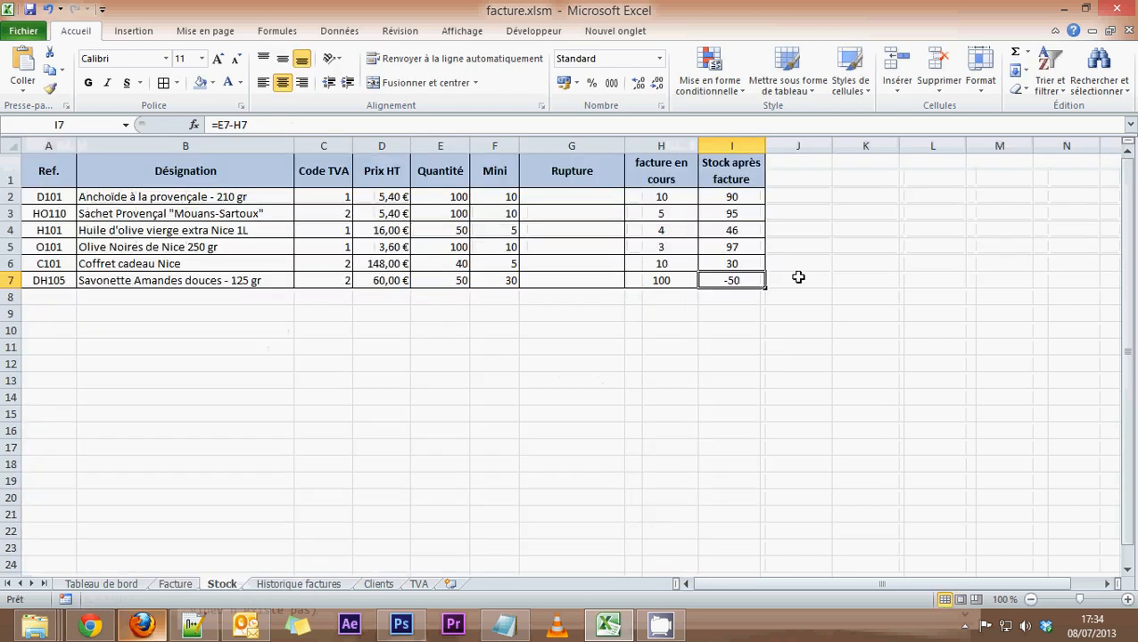
Merge and centre cells A8:G8 above the article table in the Facture sheet, and make row 8 taller.
click(175, 584)
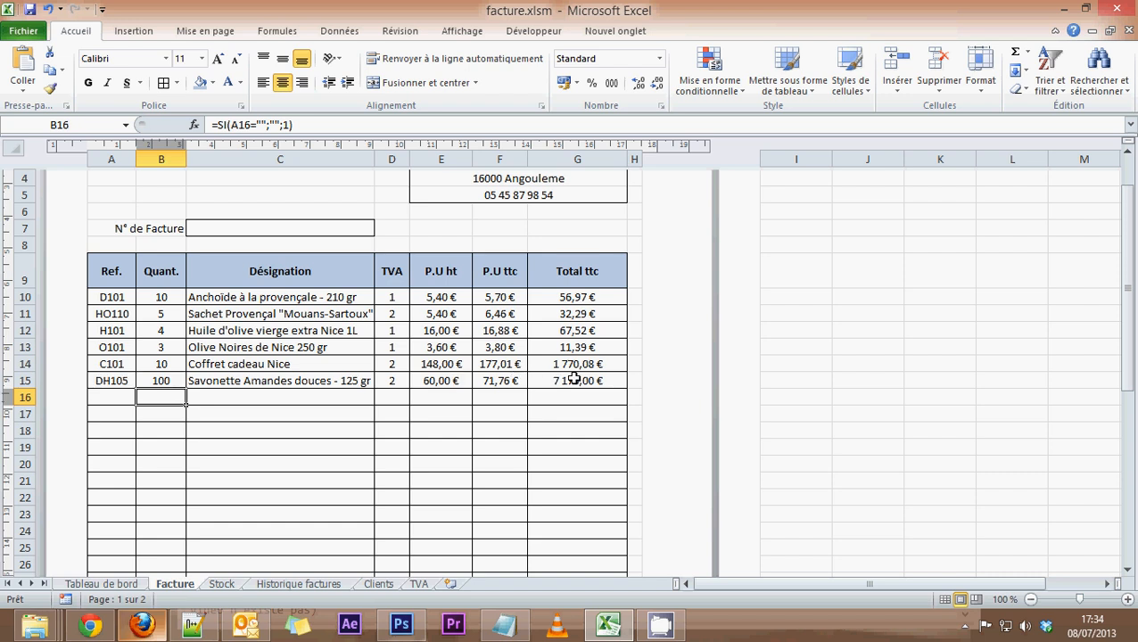
scroll(357, 383, up, 3)
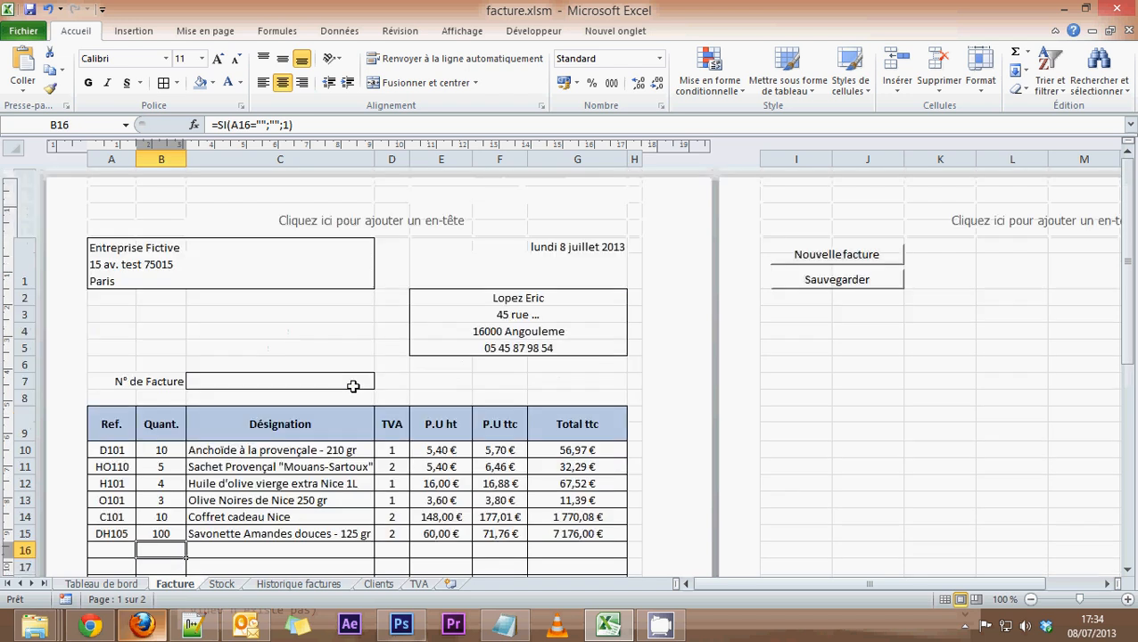
scroll(353, 385, down, 3)
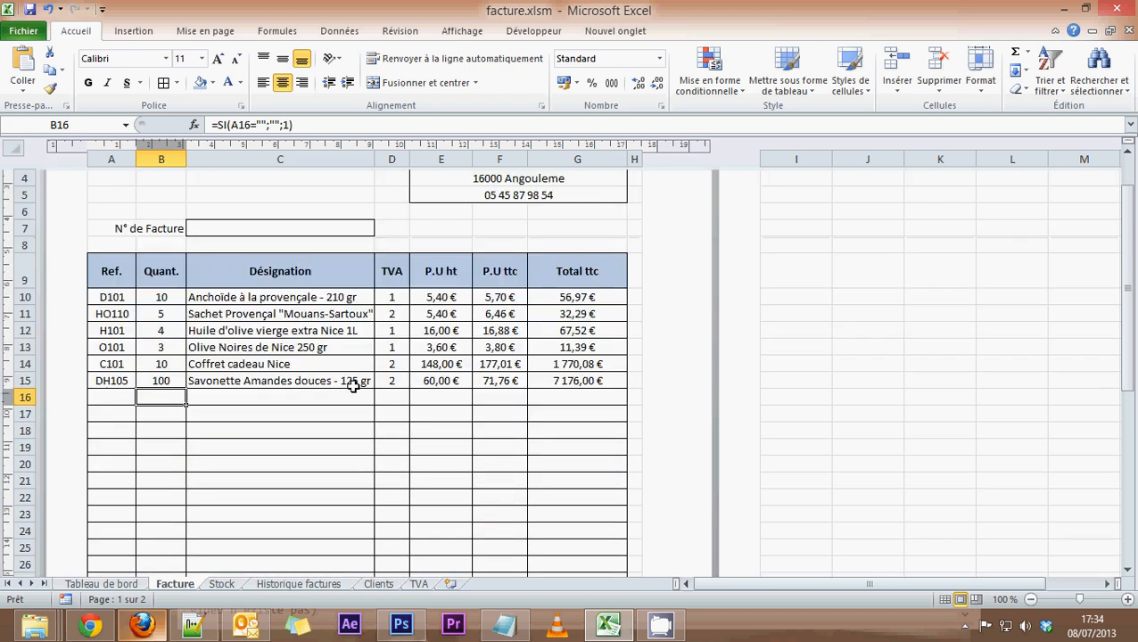
scroll(353, 386, up, 3)
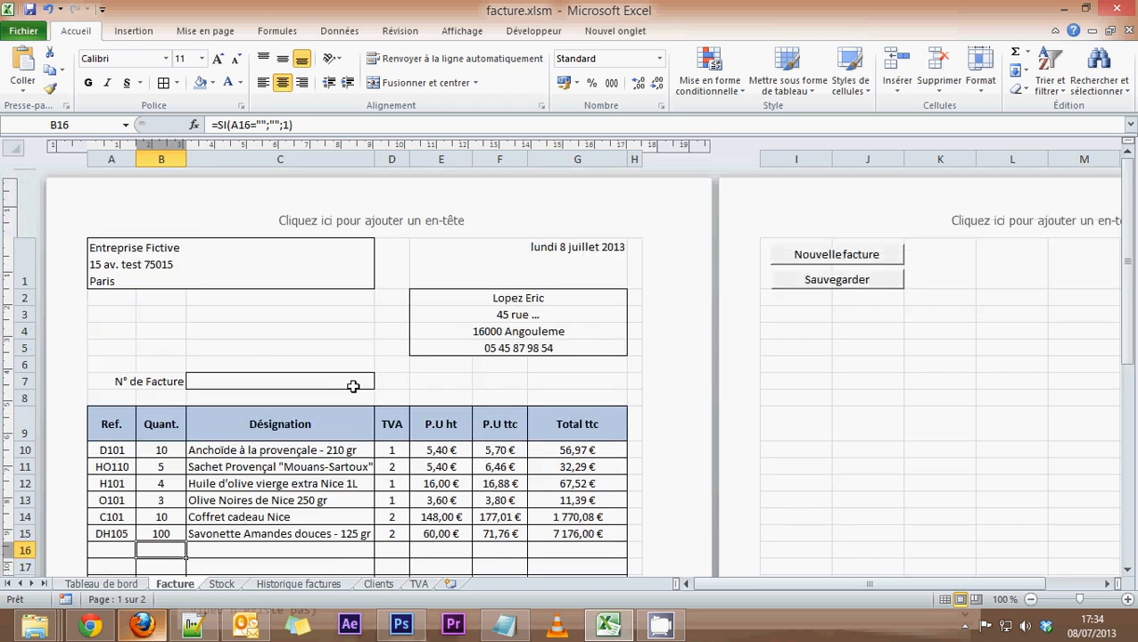
scroll(353, 385, down, 3)
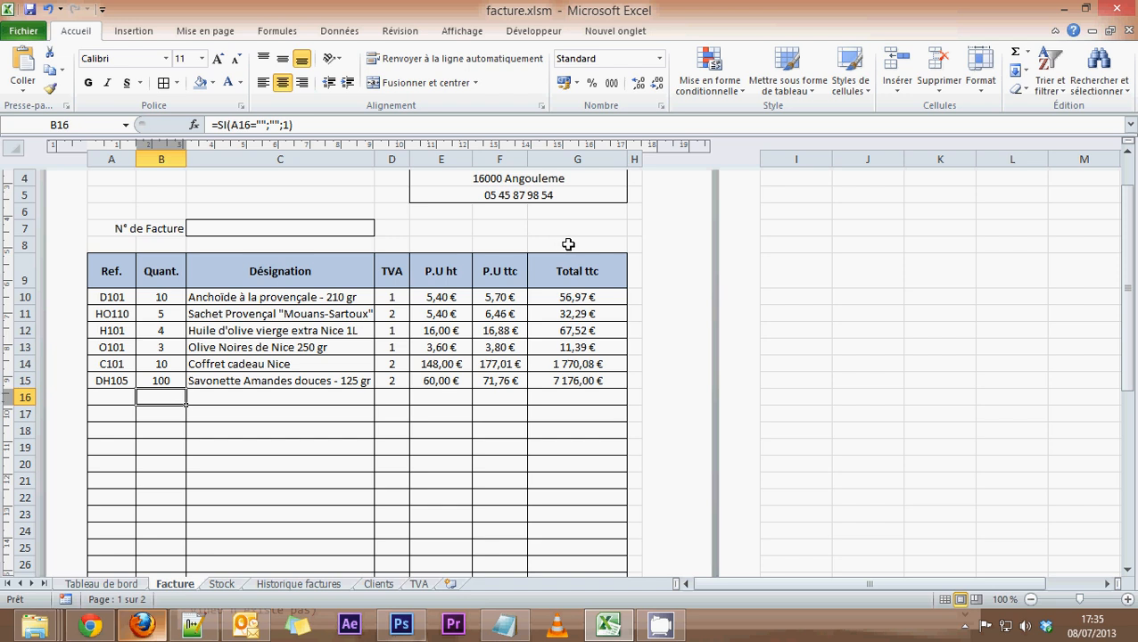
mouse_move(567, 245)
mouse_down()
mouse_move(102, 242)
mouse_move(558, 245)
mouse_up()
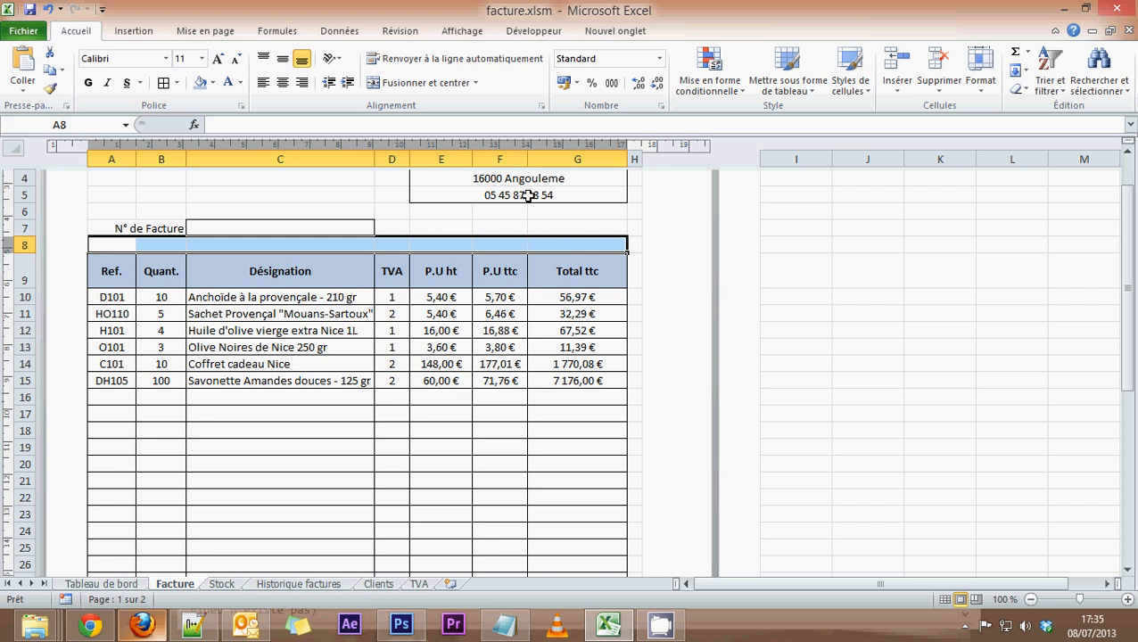
click(432, 83)
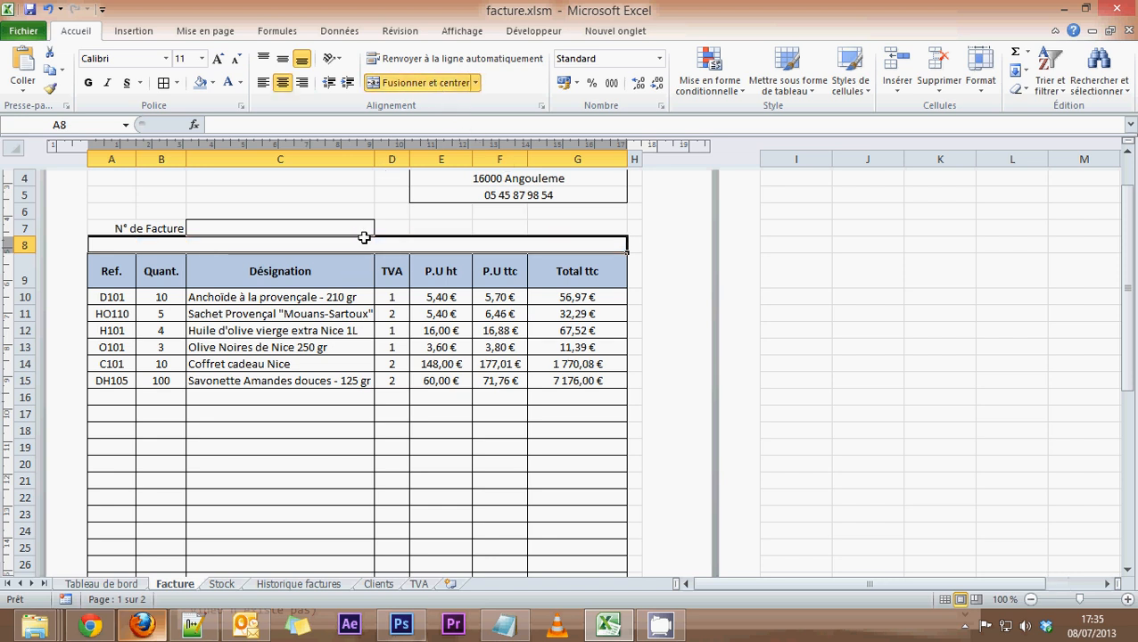
click(416, 215)
click(375, 246)
drag(28, 253, 28, 267)
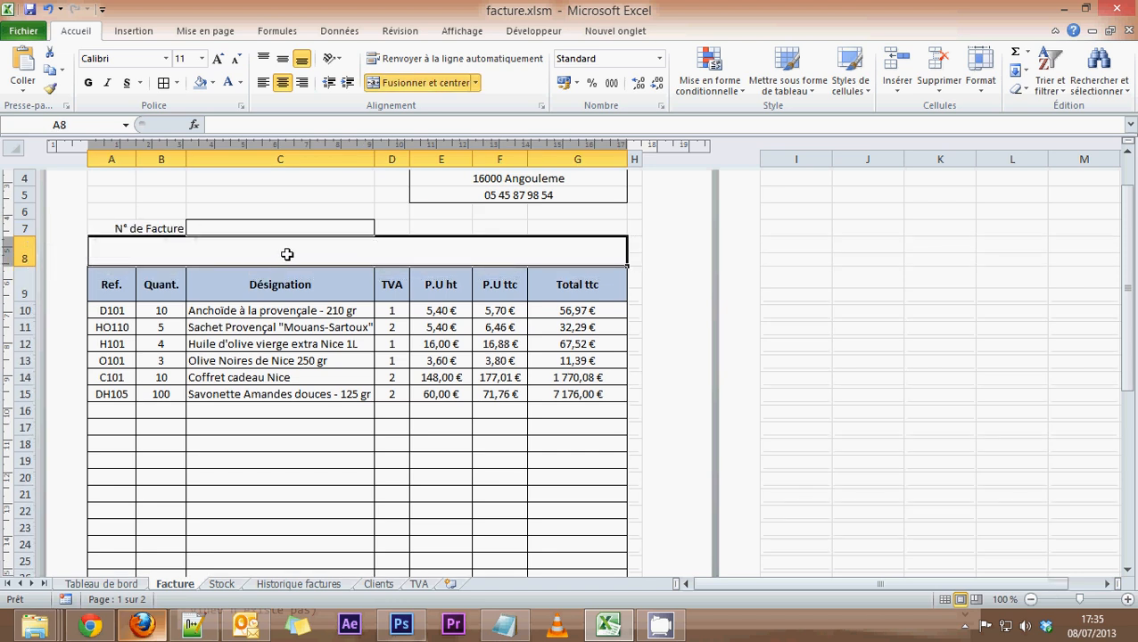
Insert an SI function in the merged cell A8 with the logical test min(Stock!I:I)<0.
click(278, 31)
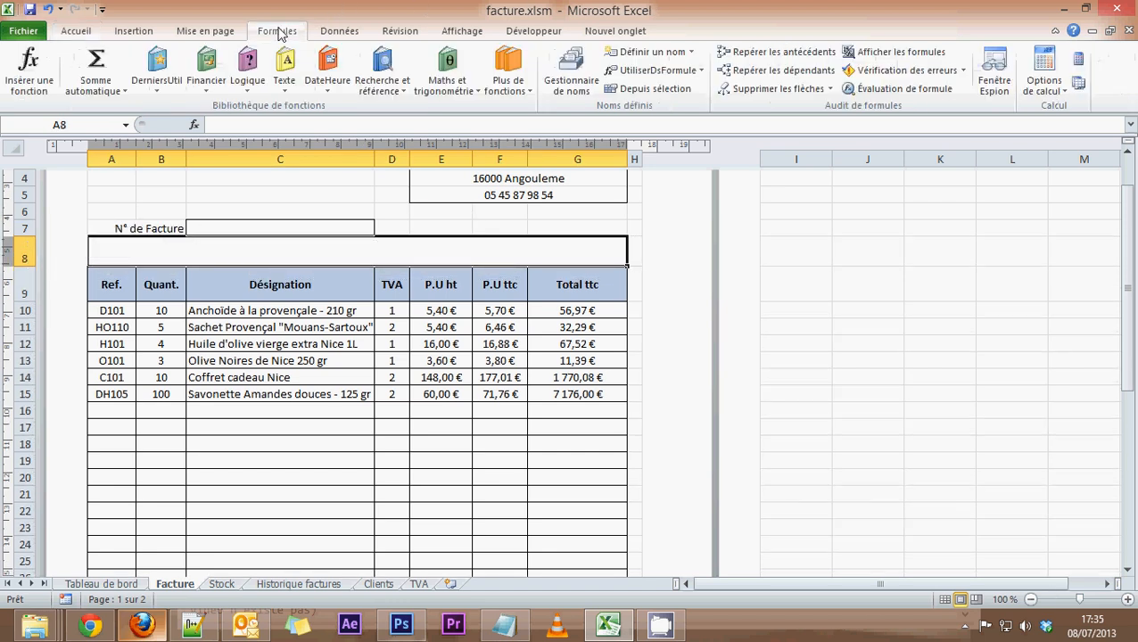
click(254, 88)
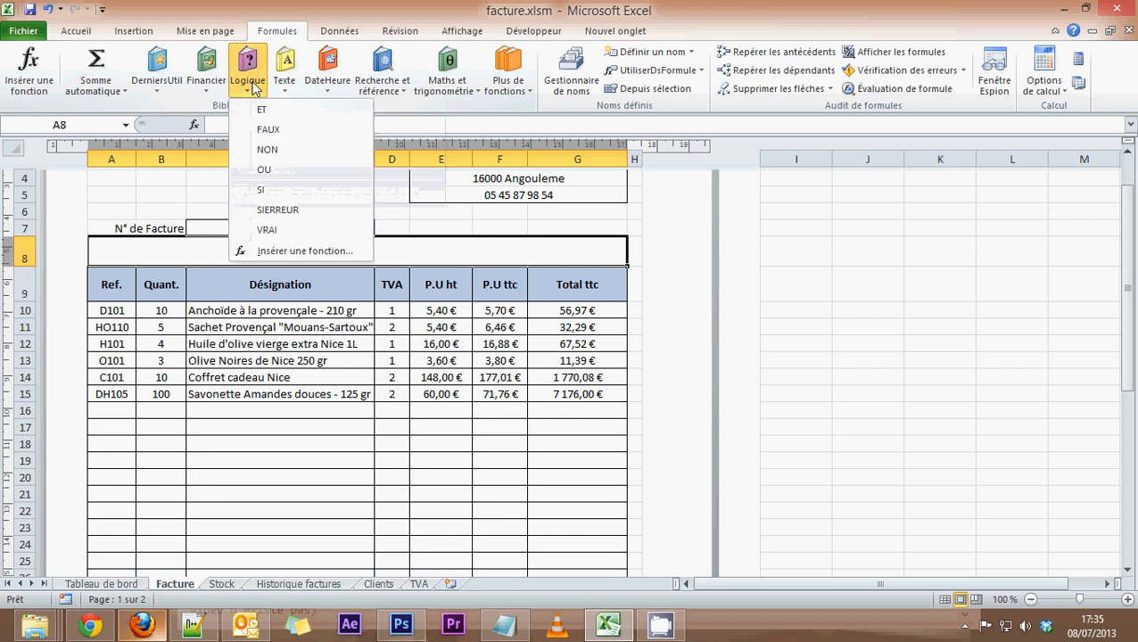
click(261, 192)
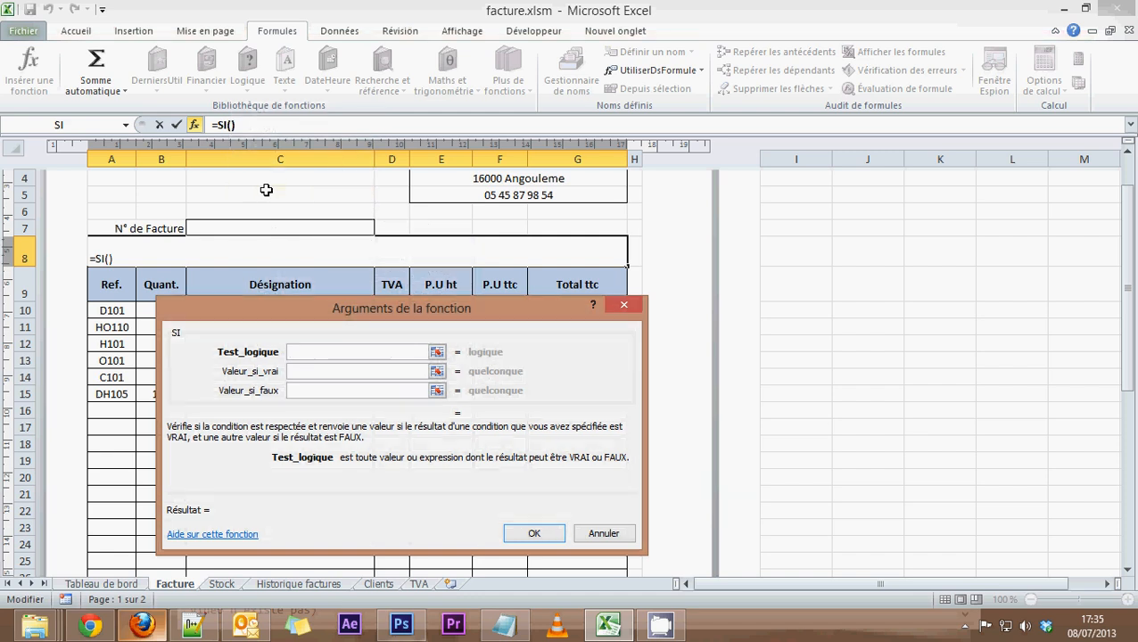
text(min()
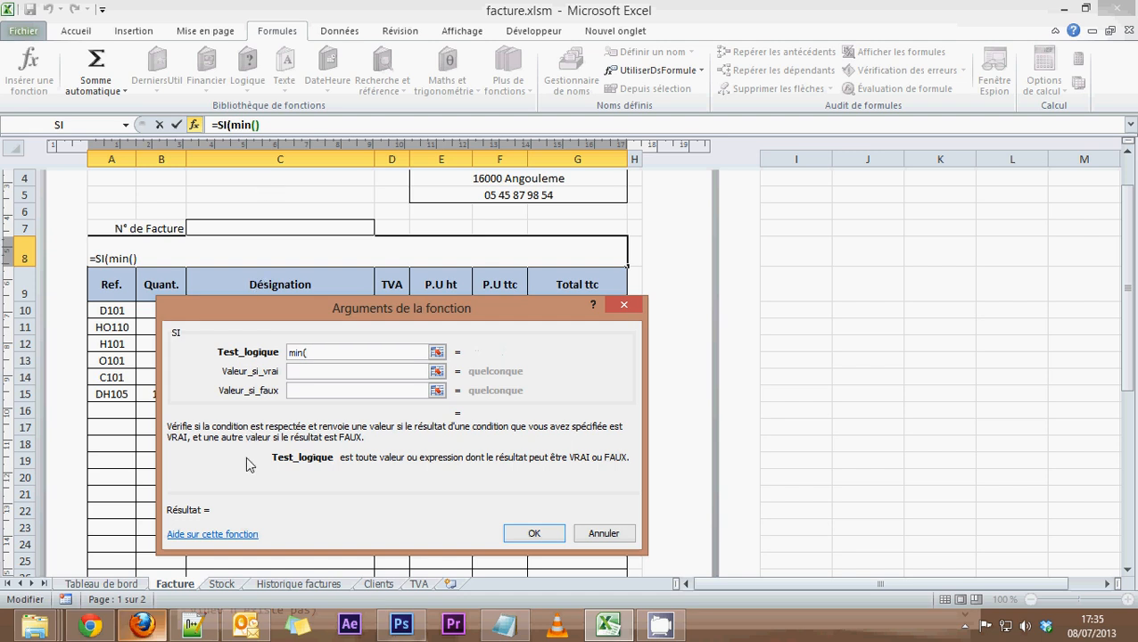
click(281, 585)
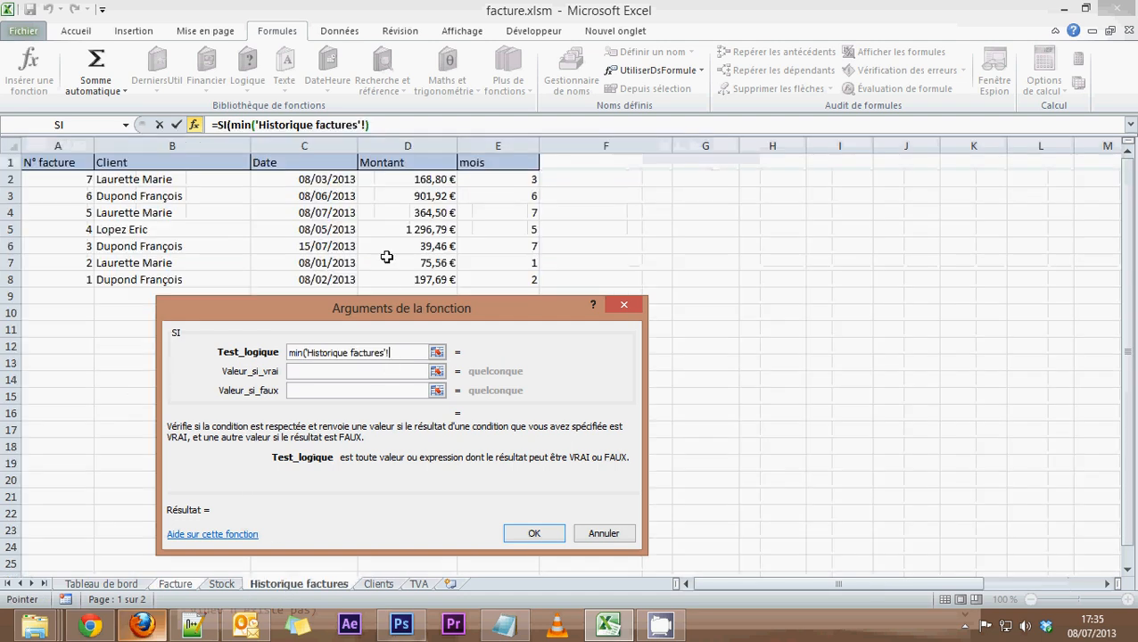
click(222, 584)
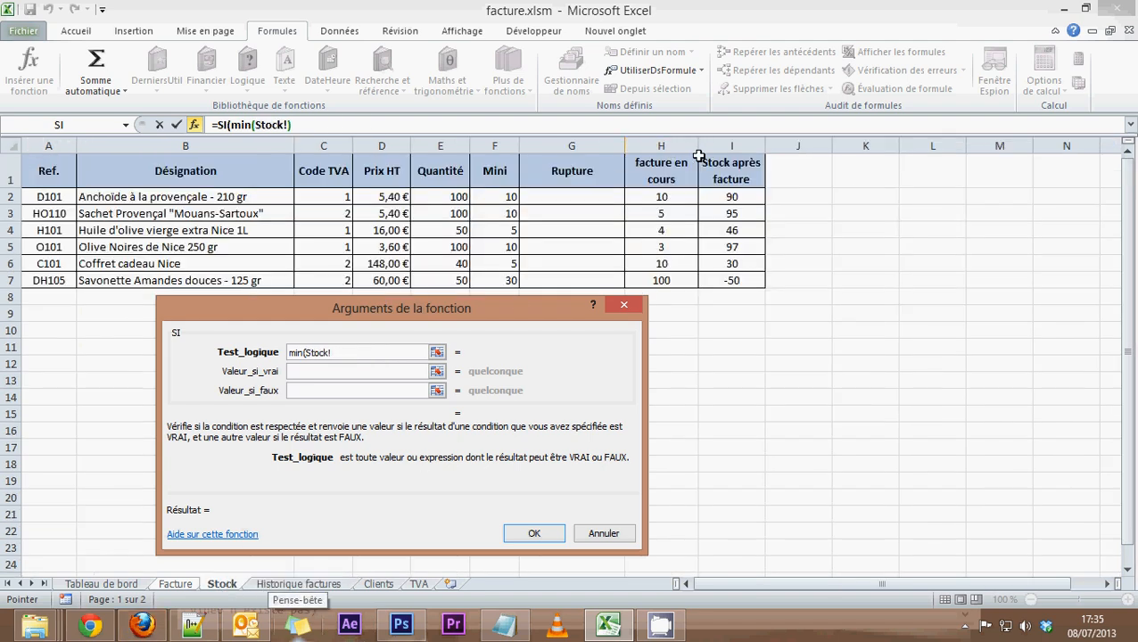
click(726, 145)
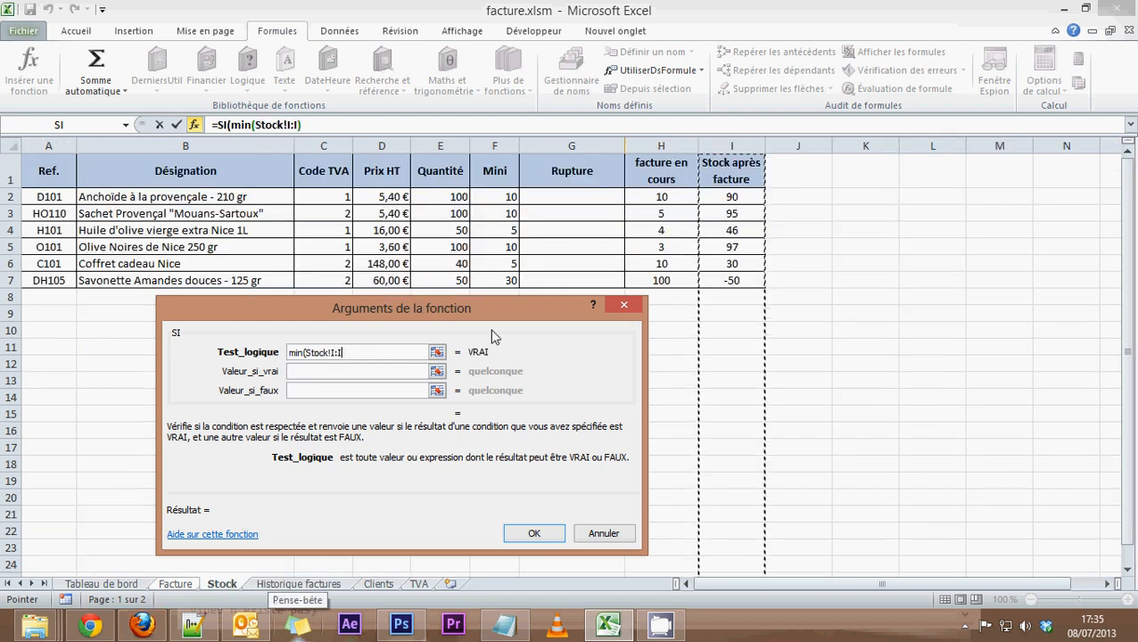
text())
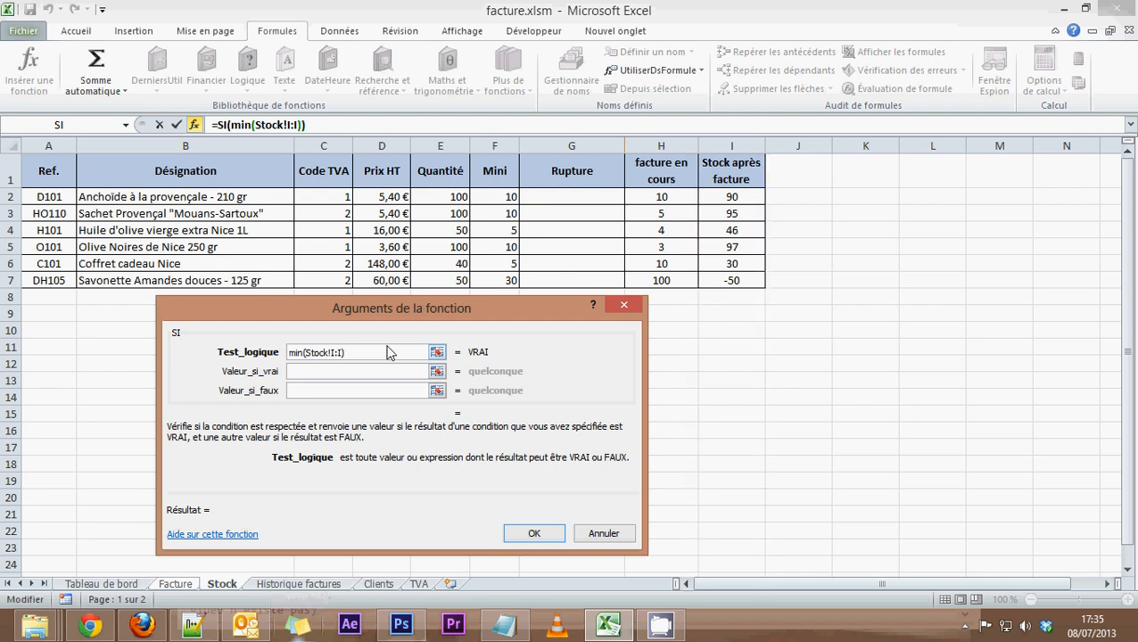
text(<0)
Set the SI function's value if true to the text Attention !!! Rupture de stock.
click(363, 371)
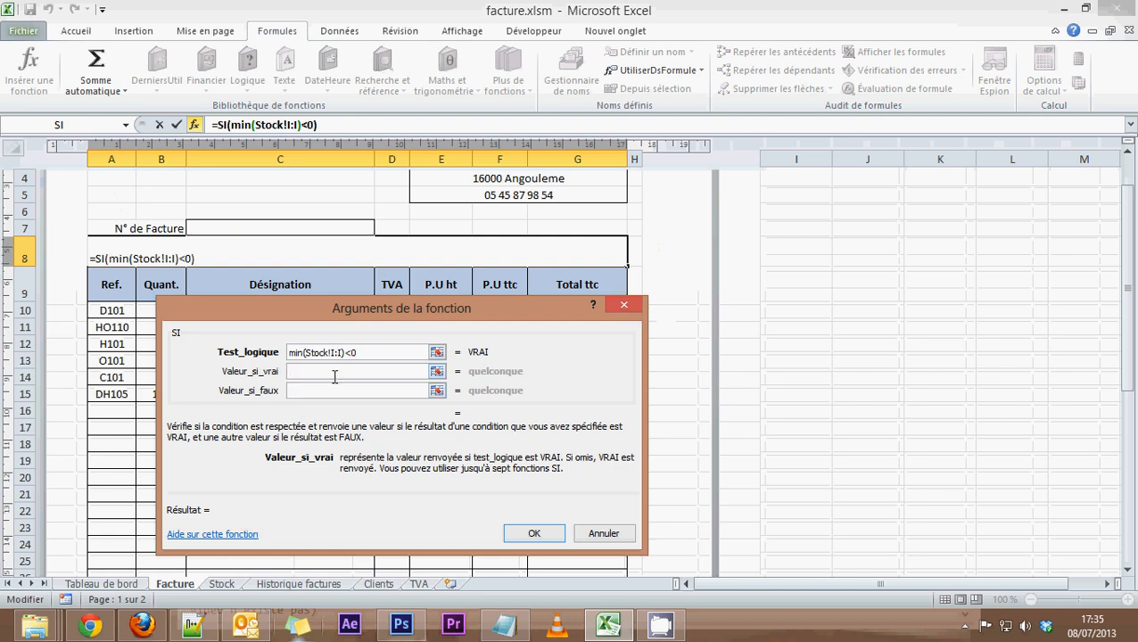
text(At)
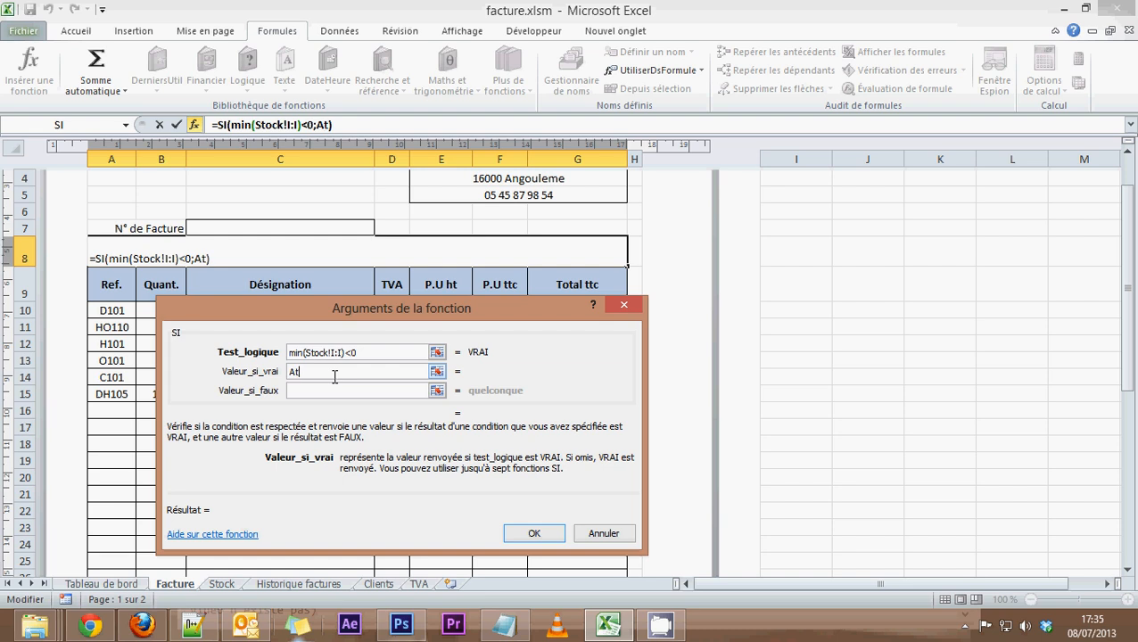
text(tention )
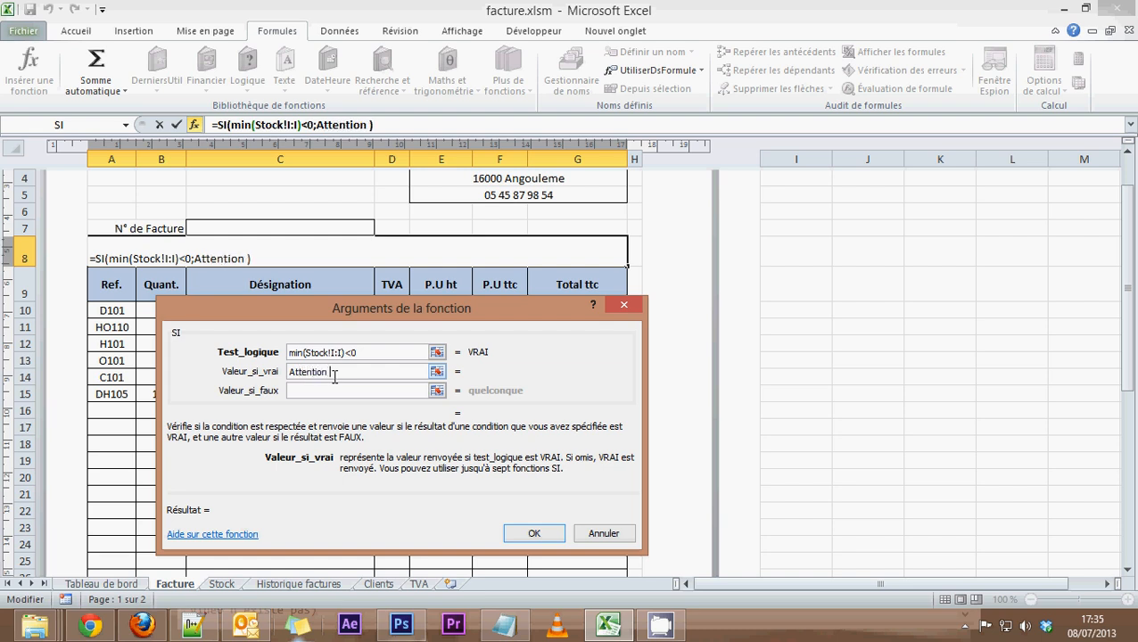
text(!!! Rupture de)
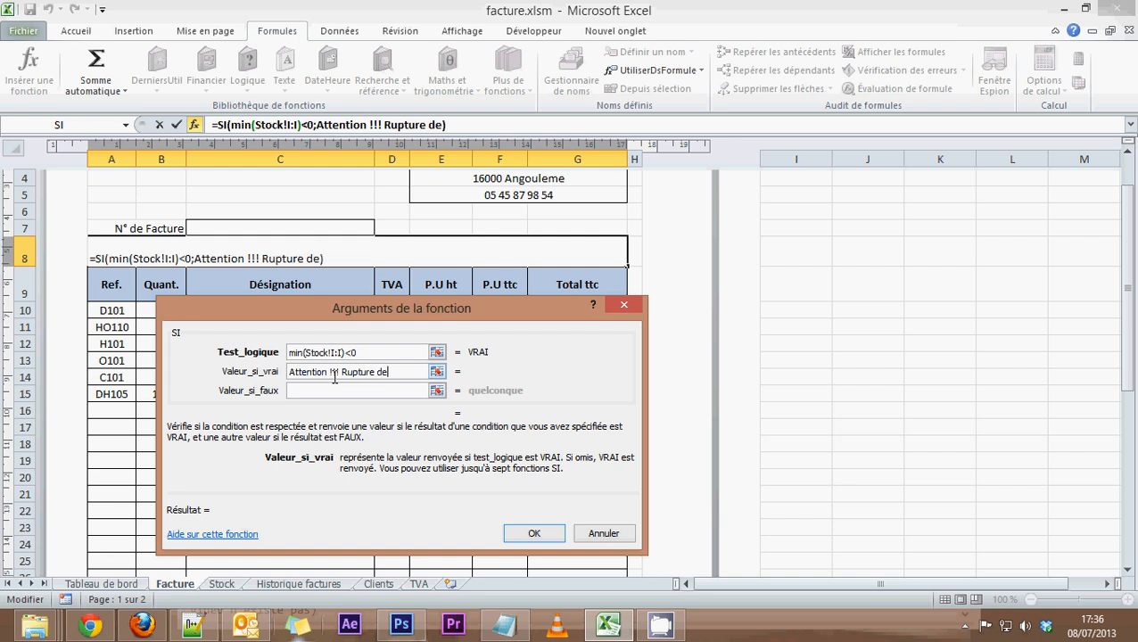
text( stock)
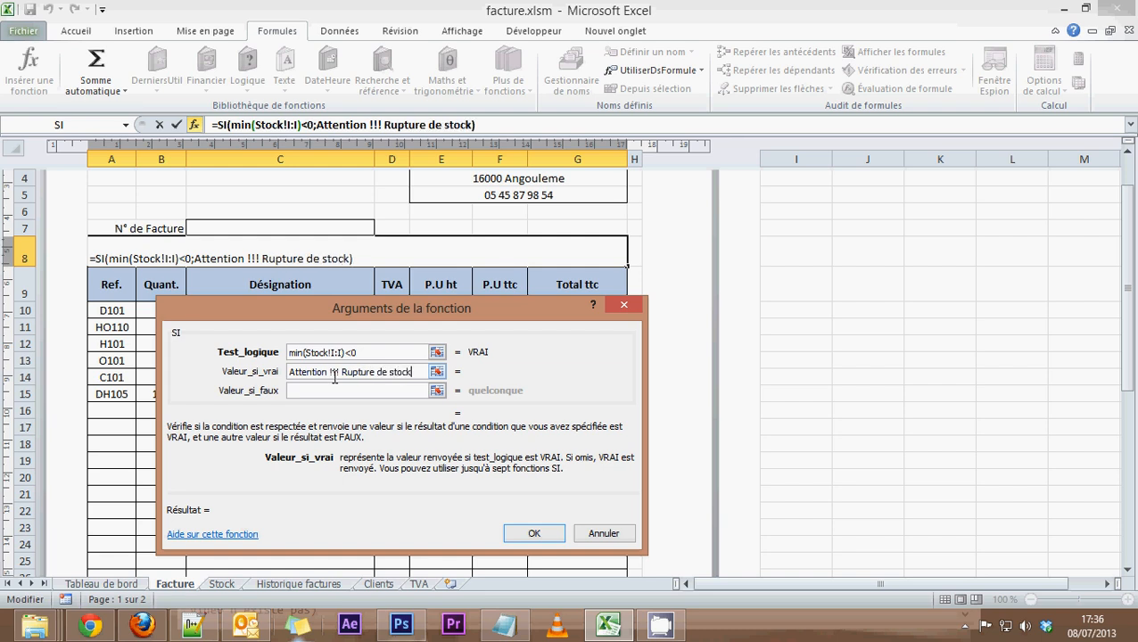
Set the SI function's value if false to an empty text ("") and insert the finished formula in A8.
click(319, 391)
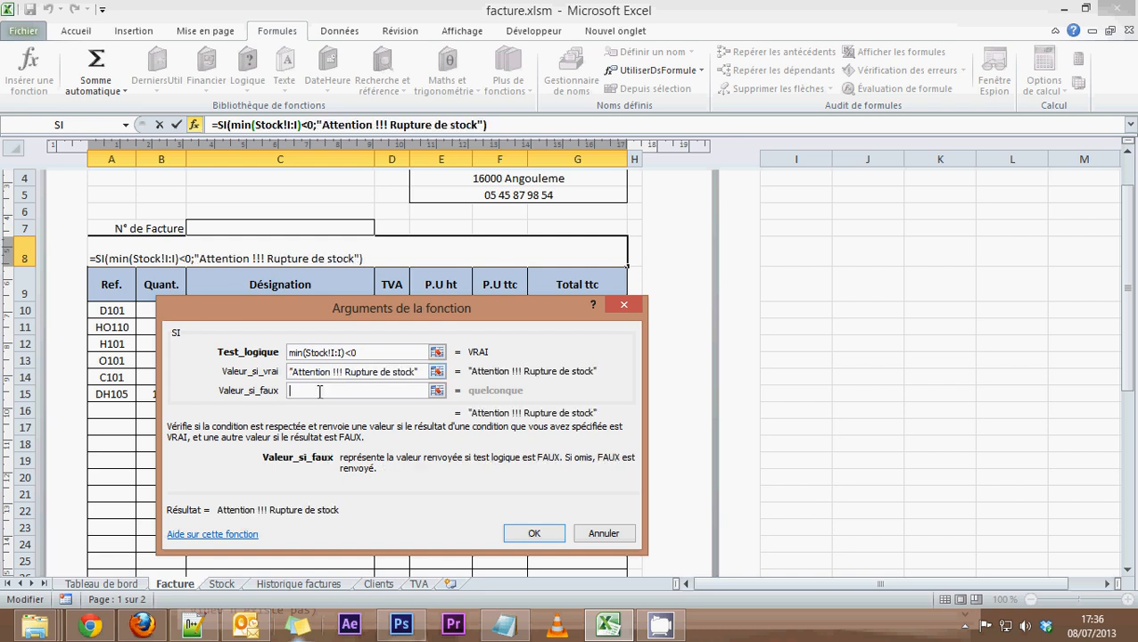
text("")
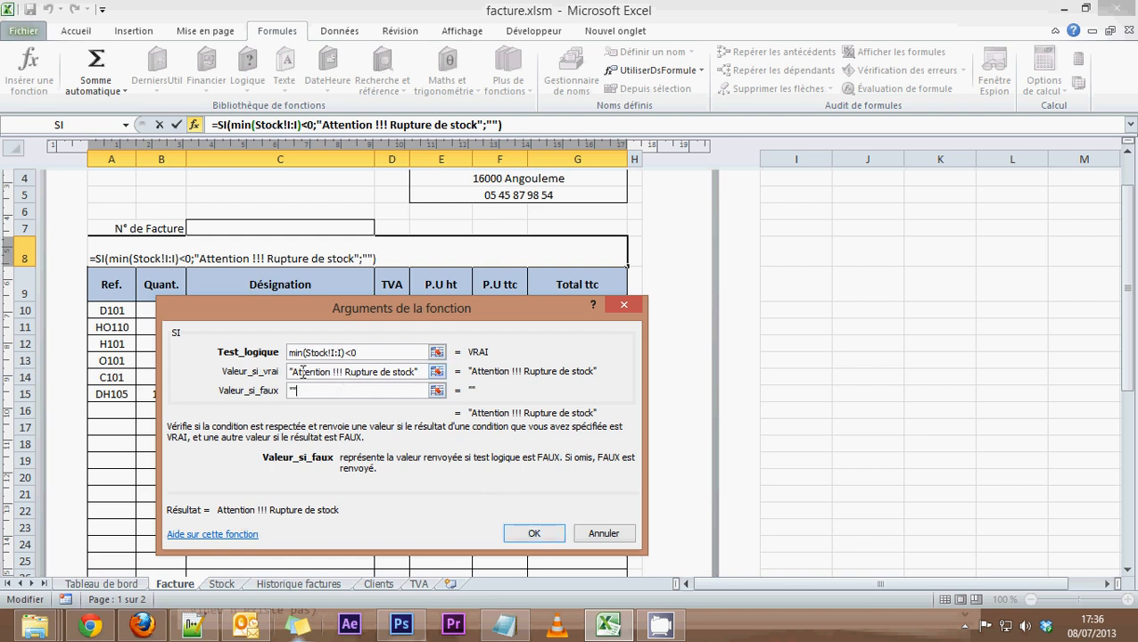
drag(293, 372, 419, 378)
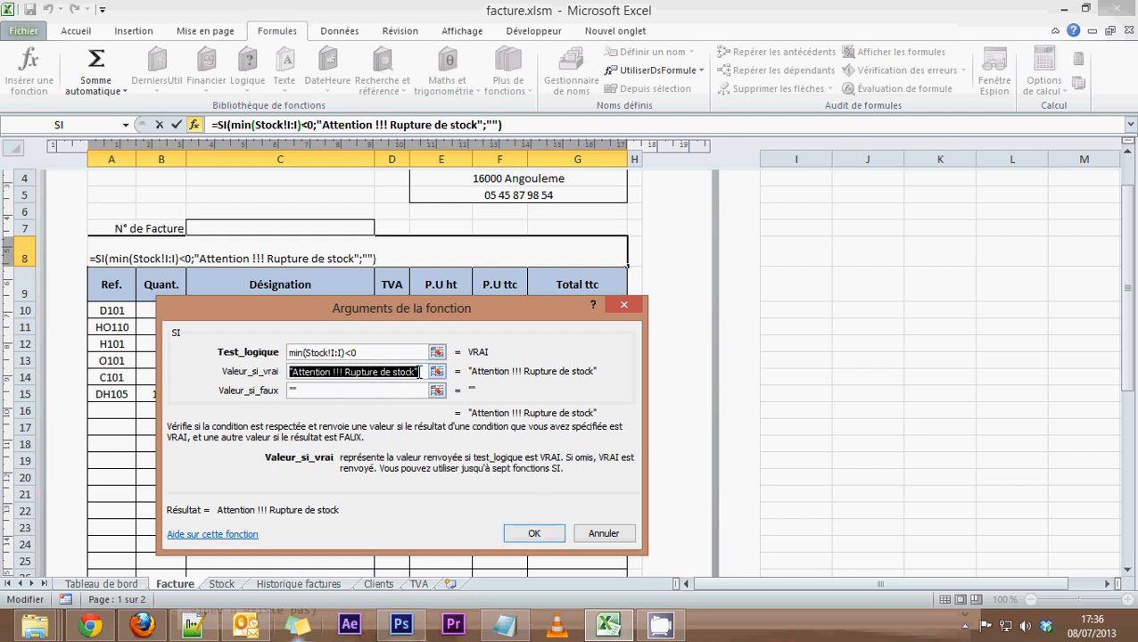
click(403, 389)
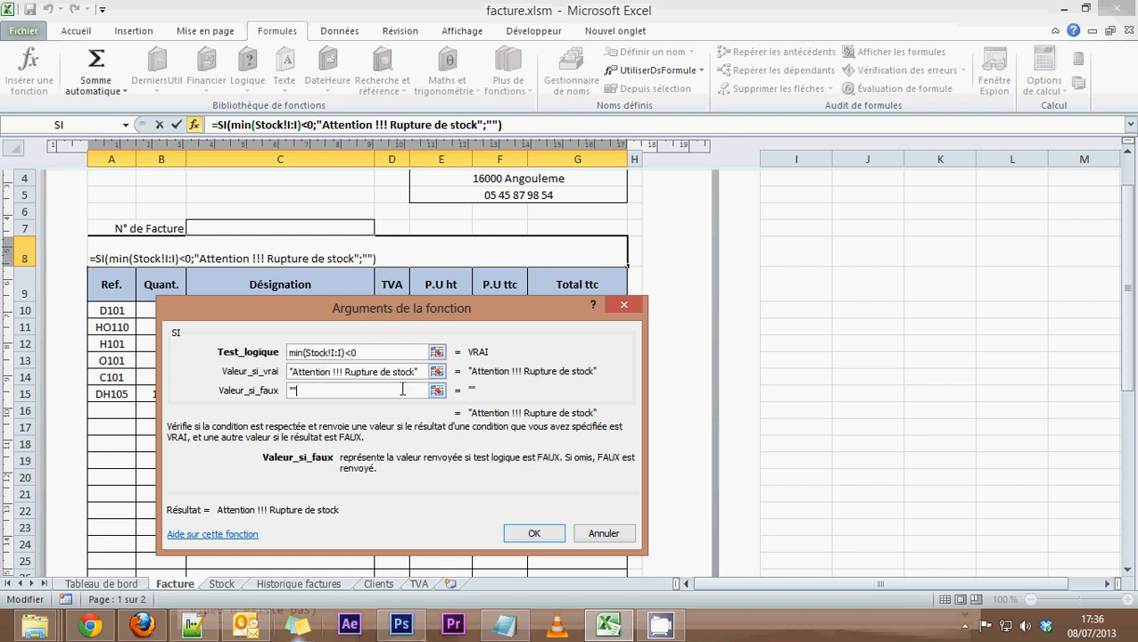
click(531, 535)
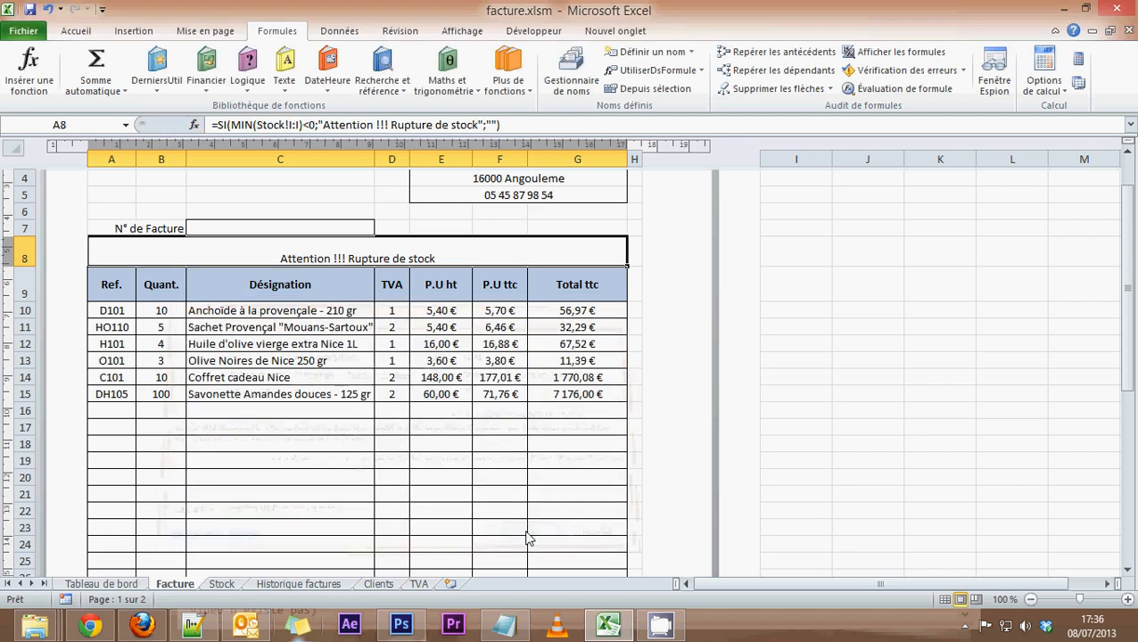
Format the warning text in A8 as bold and enlarge its font size to 20.
click(89, 35)
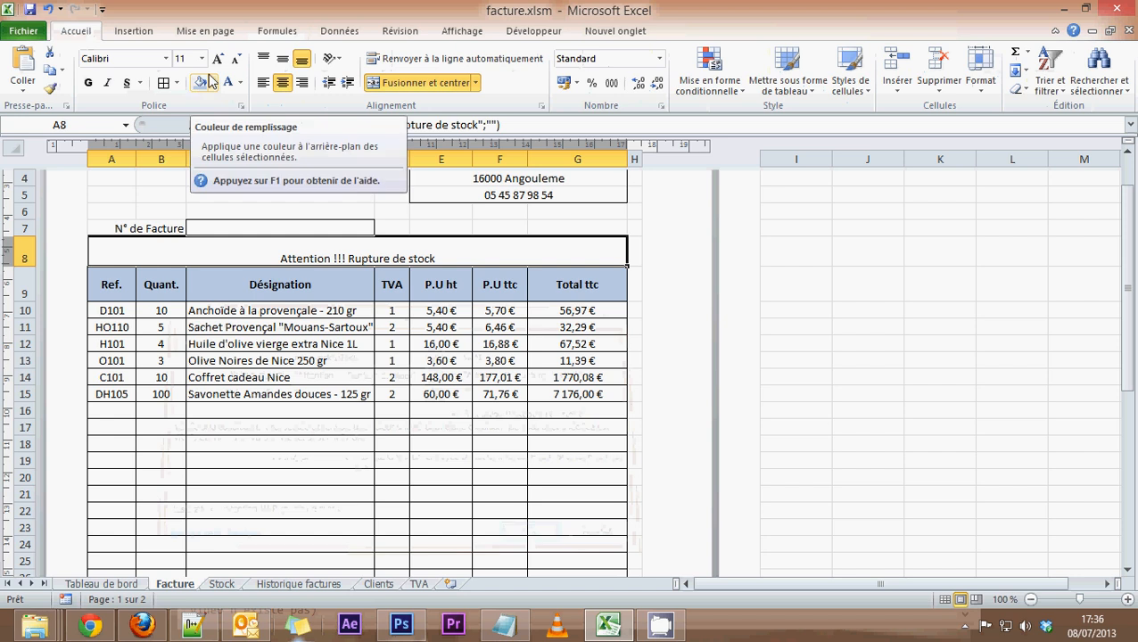
click(88, 83)
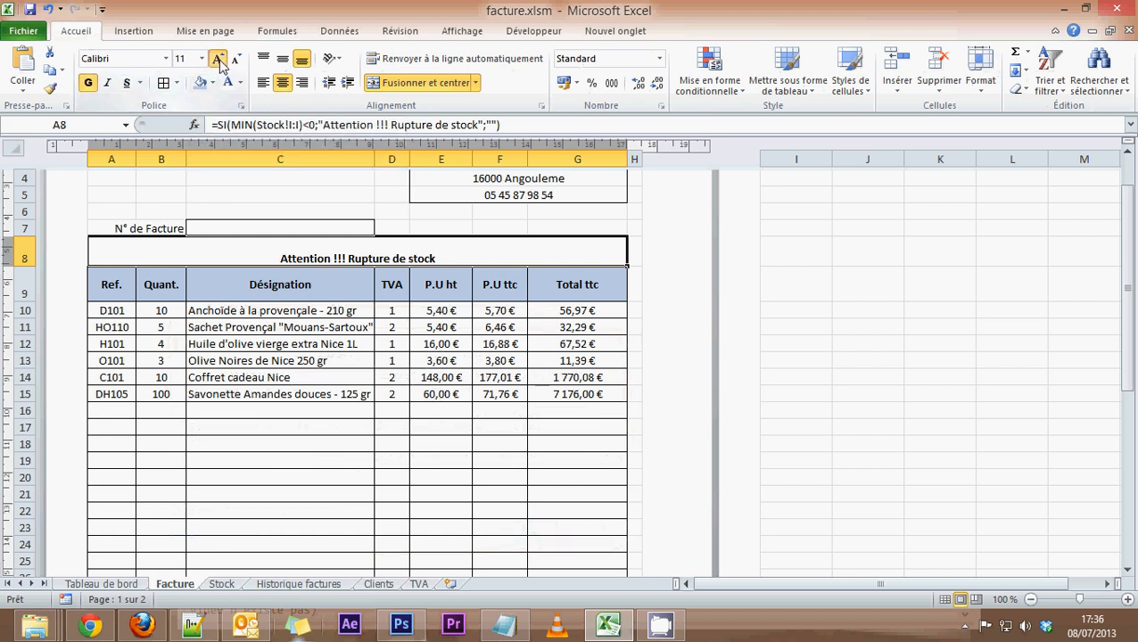
click(217, 59)
click(218, 59)
click(217, 59)
click(217, 59)
click(217, 59)
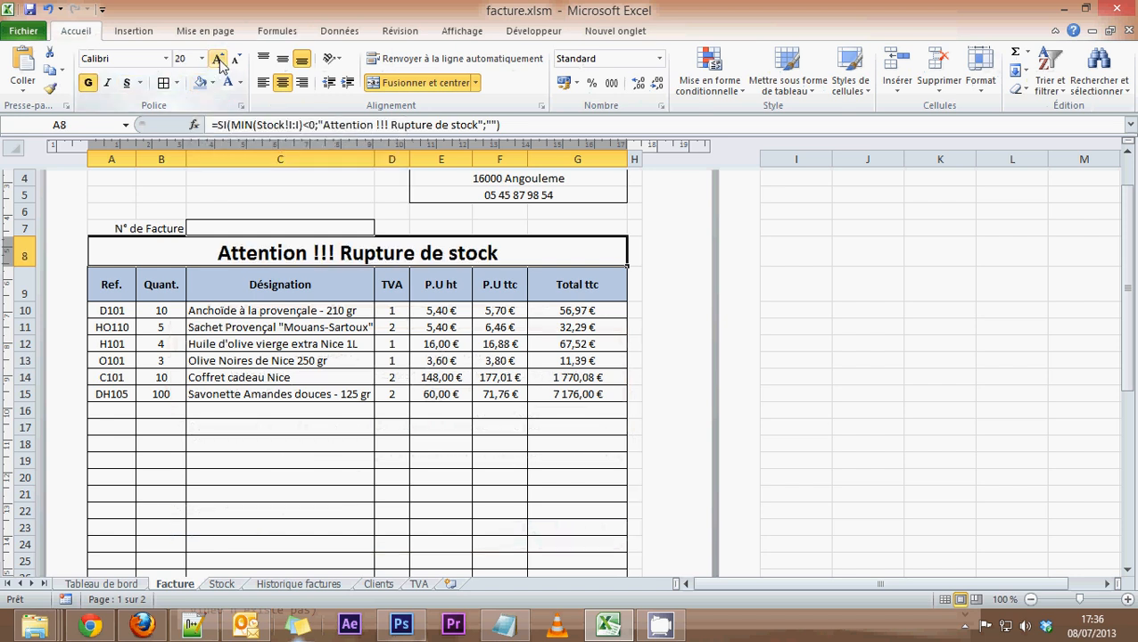
Try to highlight A8 in light red with dark red text when it contains "Attention !!! Rupture de stock", quotation marks included, and copy that text.
click(379, 225)
click(385, 253)
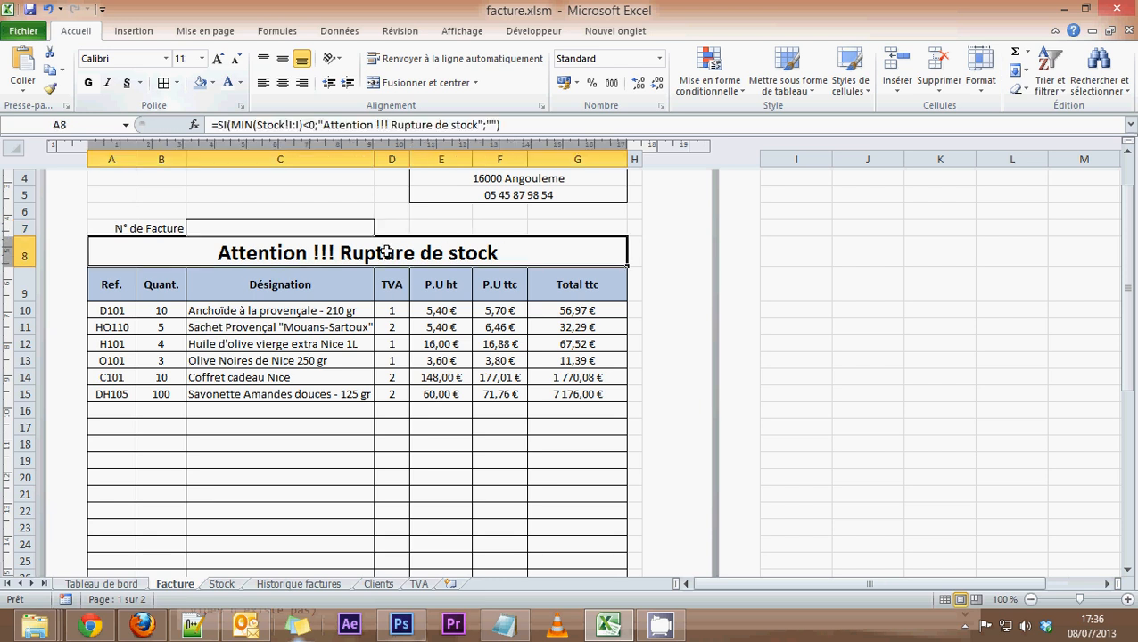
click(726, 91)
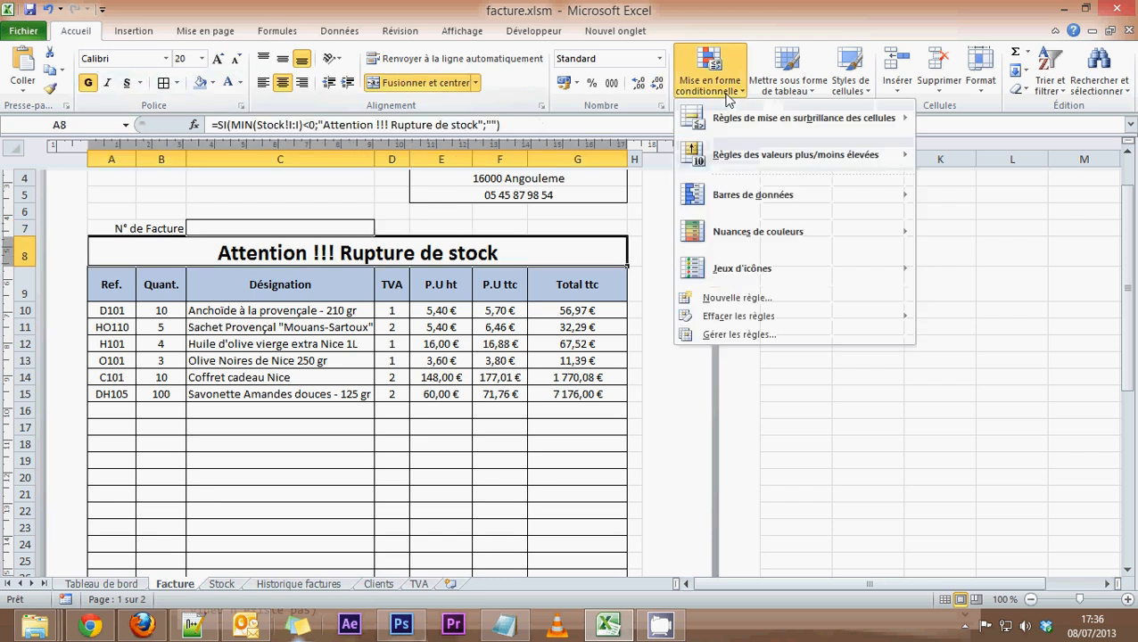
mouse_move(740, 126)
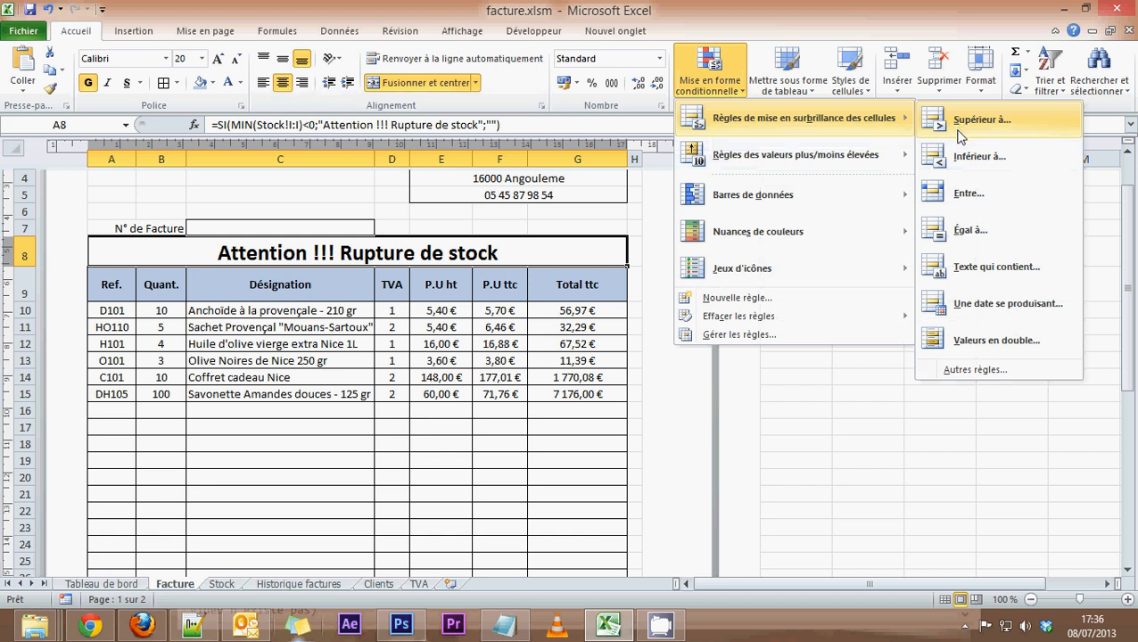
click(984, 271)
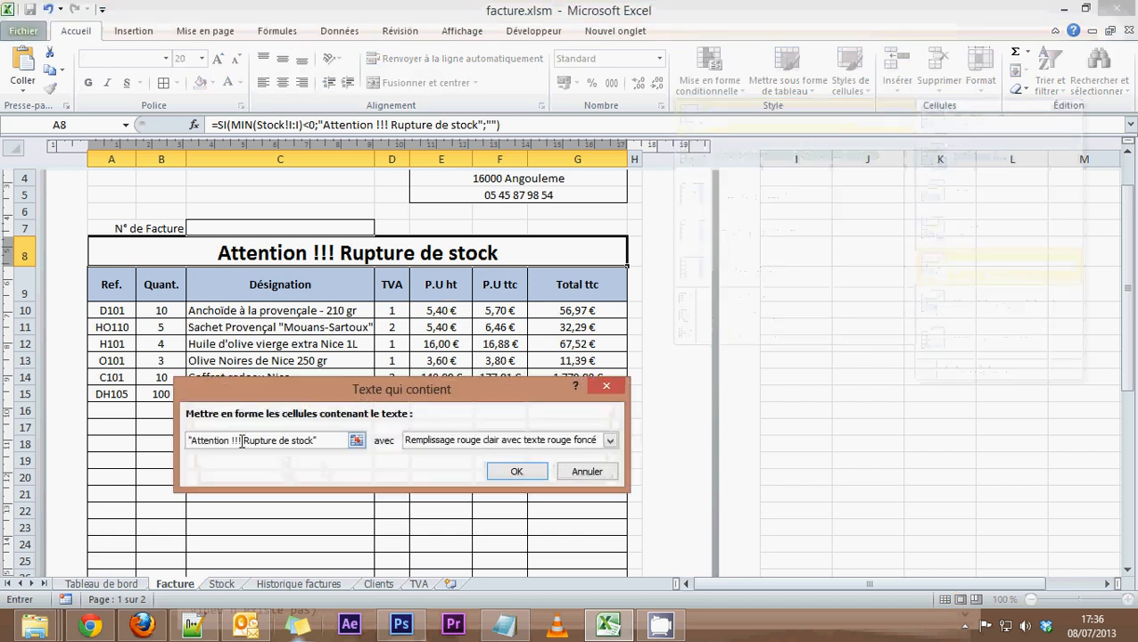
drag(321, 443, 185, 437)
key(ctrl+c)
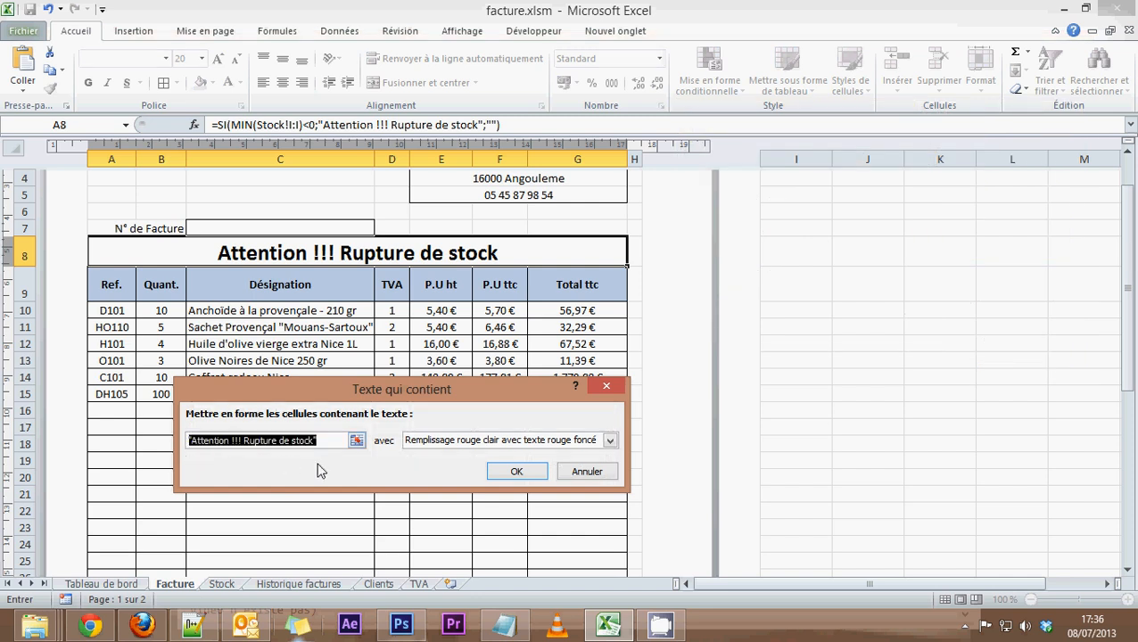
click(516, 472)
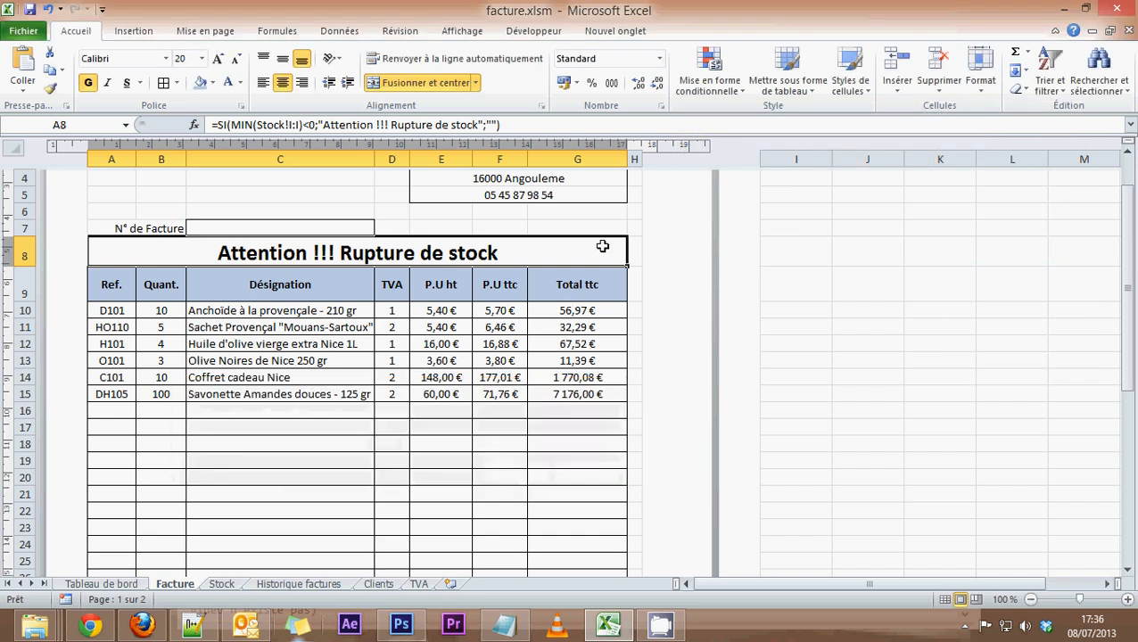
Add a conditional format to A8 for text containing Attention !!! Rupture de stock, without quotation marks, using light red fill with dark red text.
click(733, 87)
mouse_move(785, 118)
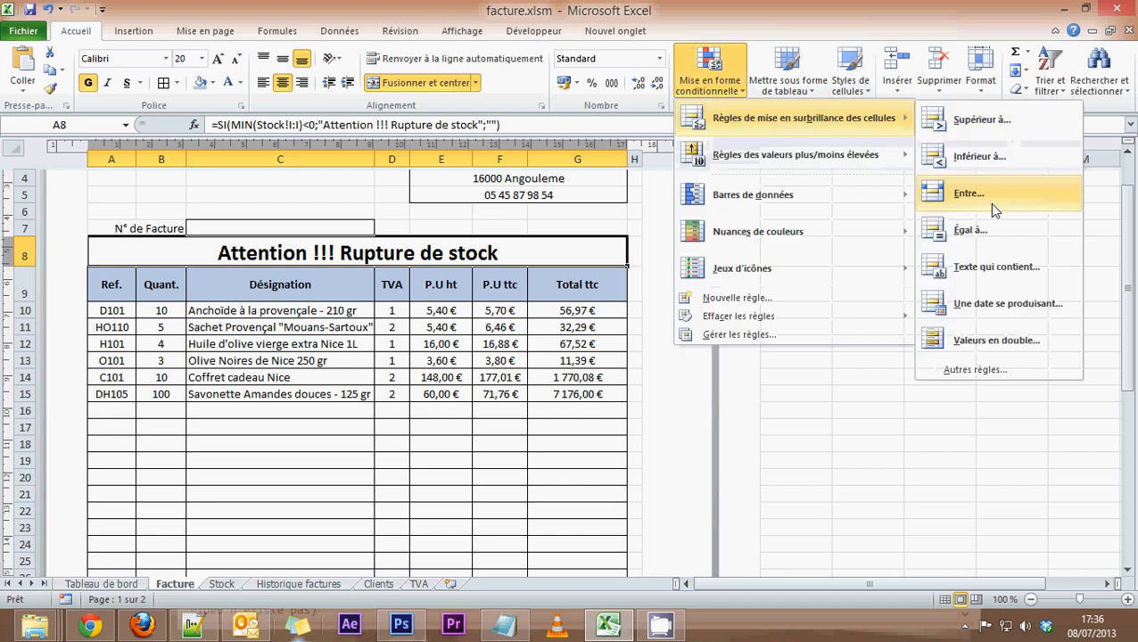
click(989, 266)
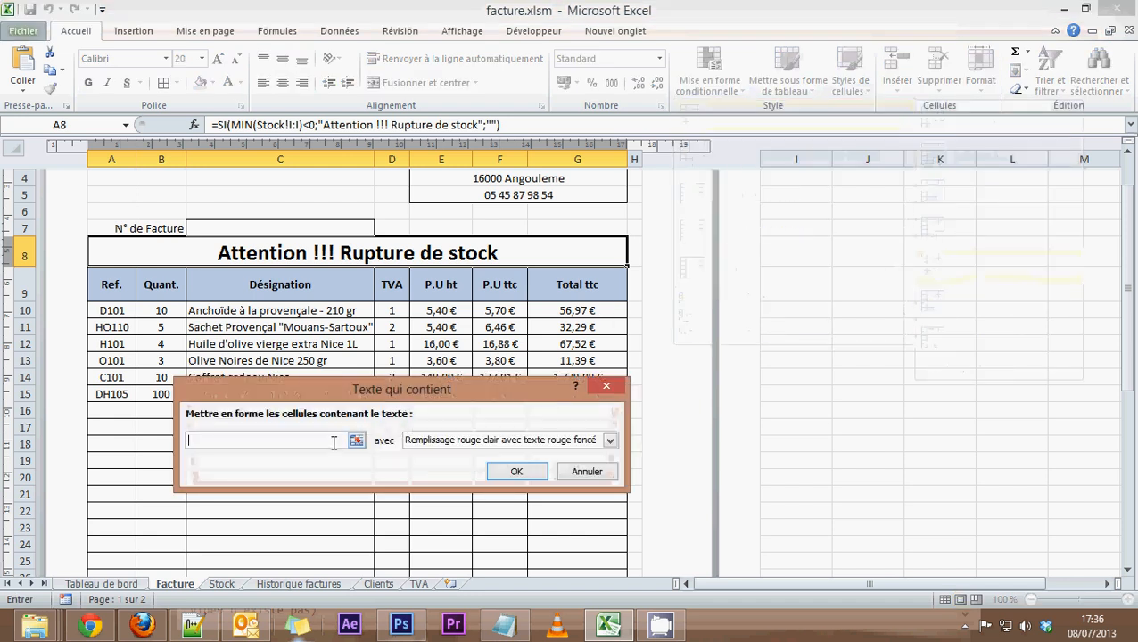
key(ctrl+v)
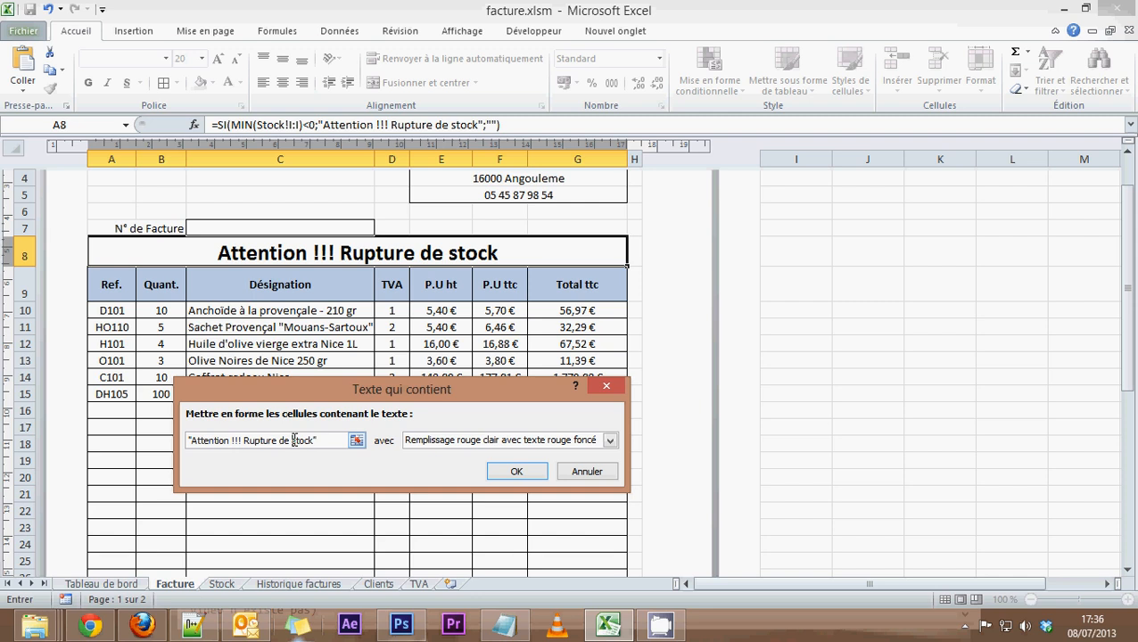
click(194, 439)
key(BackSpace)
click(317, 439)
key(BackSpace)
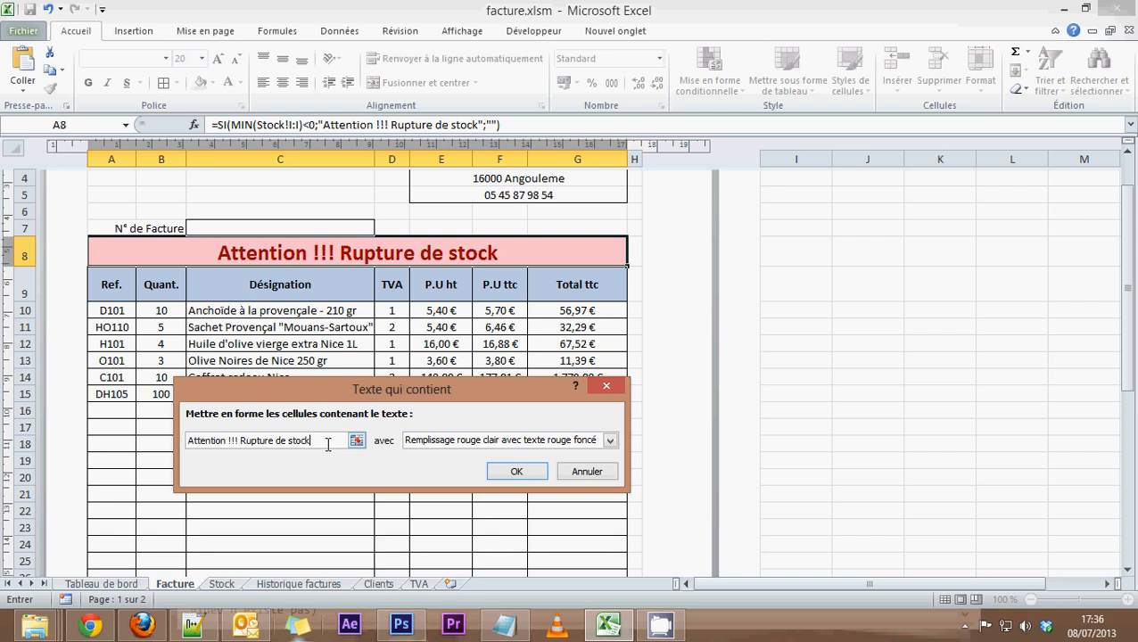
click(517, 472)
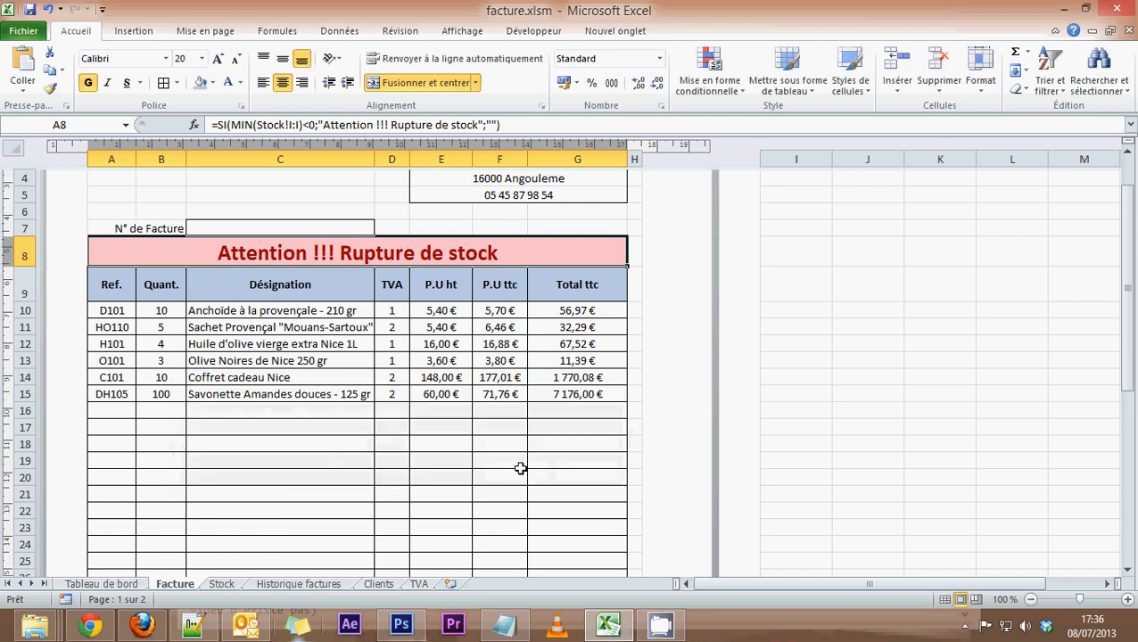
Set the quantity of article DH105 in the Facture sheet to 50.
click(466, 209)
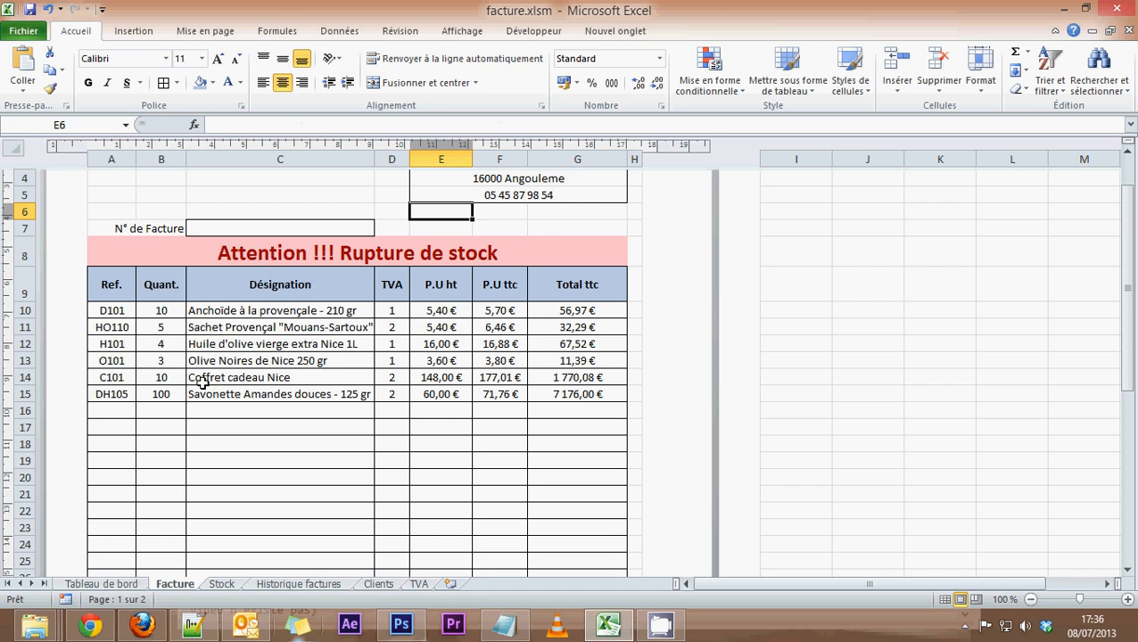
click(160, 397)
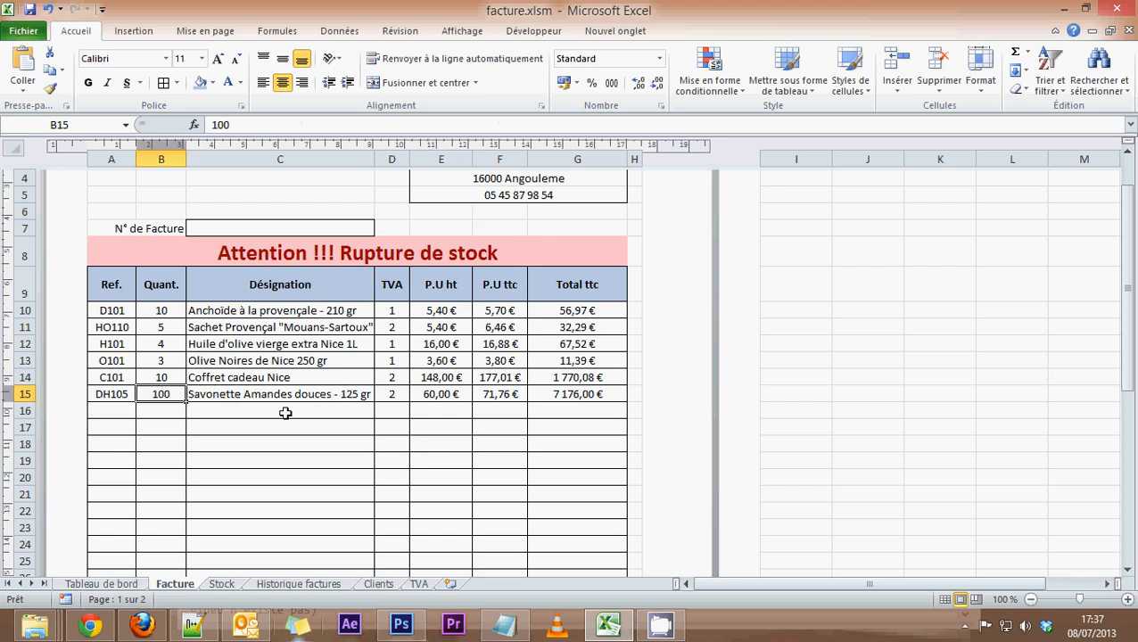
text(50)
key(Return)
Test the stock warning by setting the quantity of article DH105 to 51, and return it to 50.
click(157, 398)
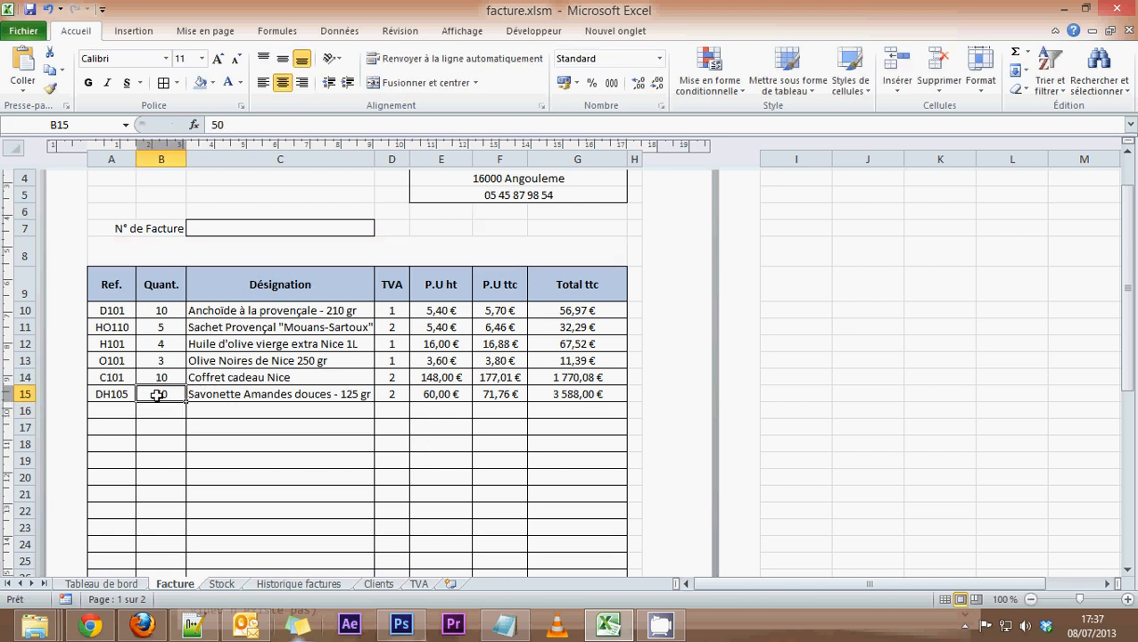
text(51)
key(Return)
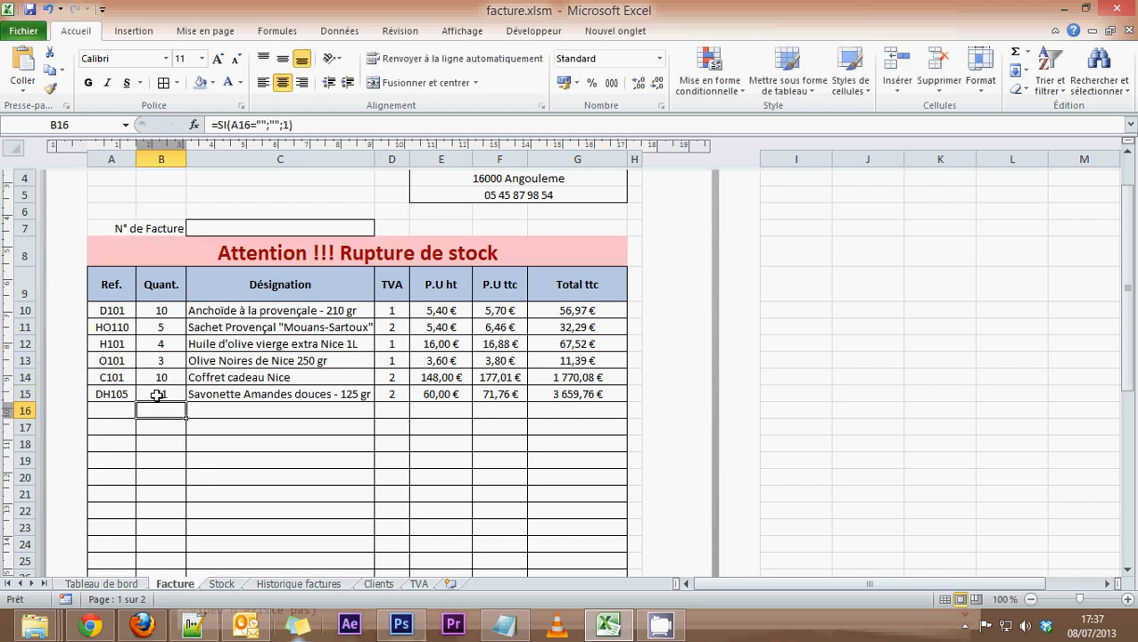
click(157, 397)
text(50)
key(Return)
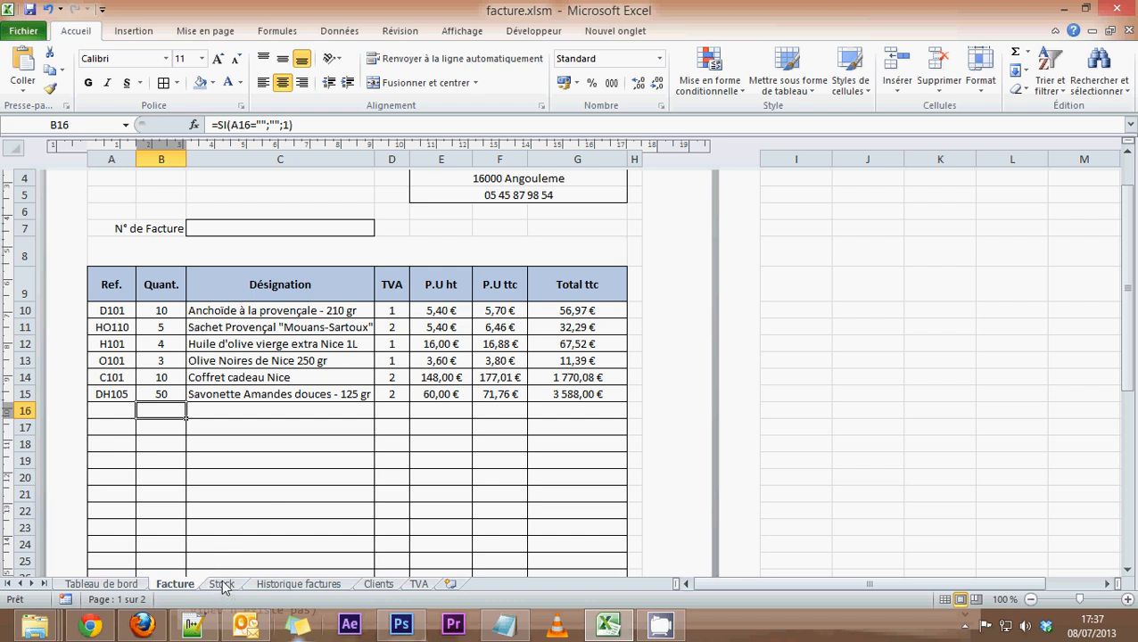
Examine the invoice layout and its macro buttons in the Facture sheet, and the invoice list in the Historique factures sheet.
scroll(311, 506, up, 3)
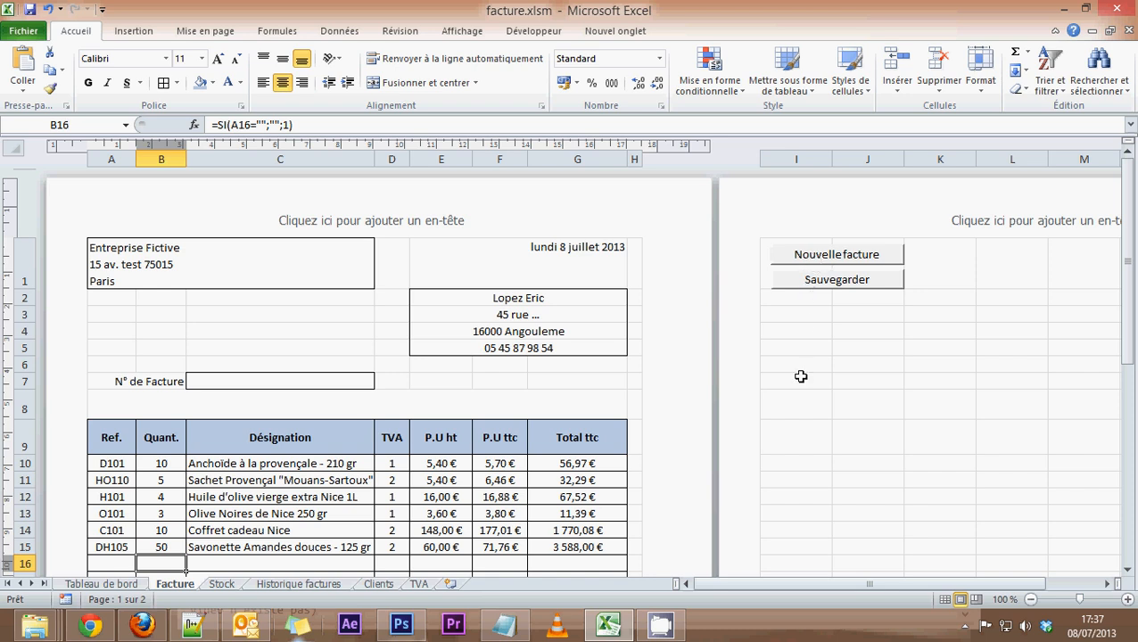
scroll(793, 362, down, 3)
scroll(793, 361, up, 3)
scroll(222, 595, down, 3)
scroll(222, 596, up, 3)
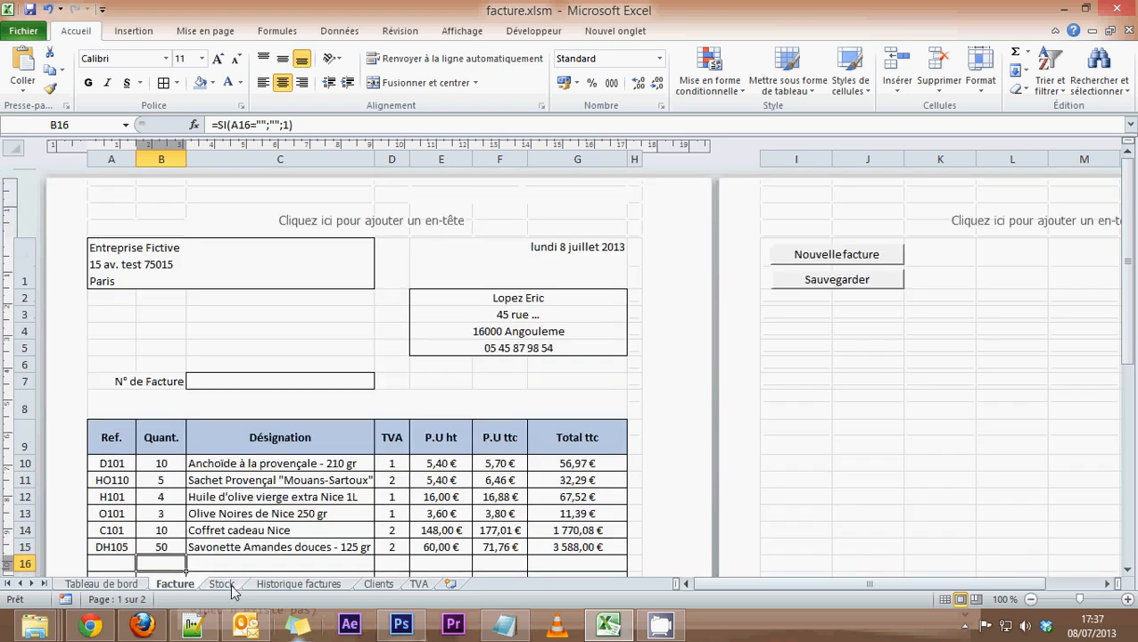
click(796, 428)
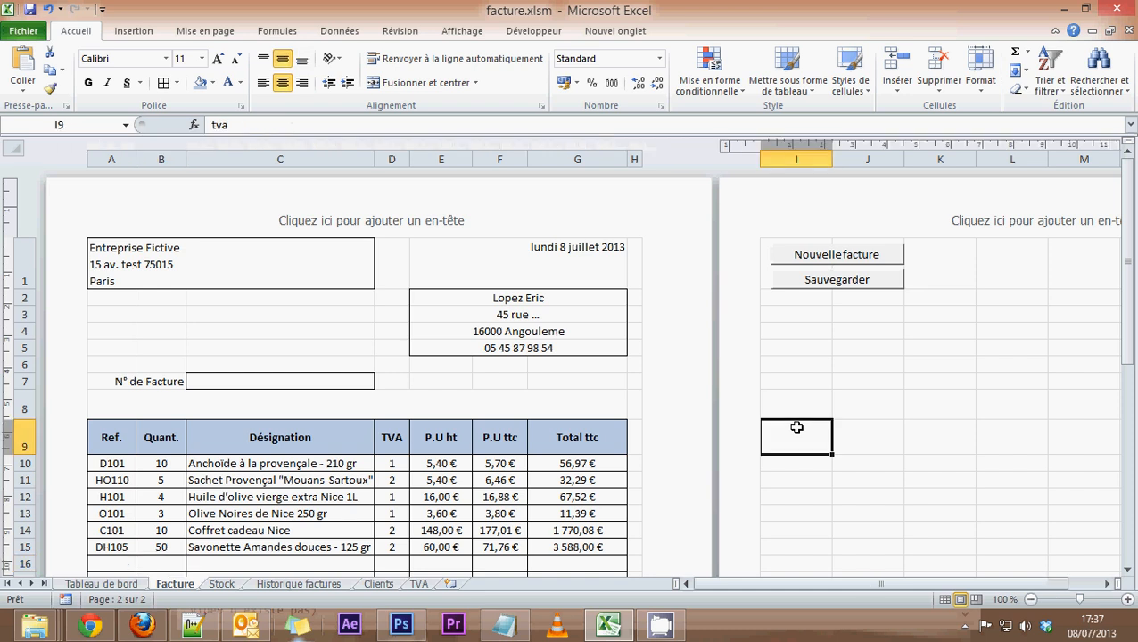
click(272, 585)
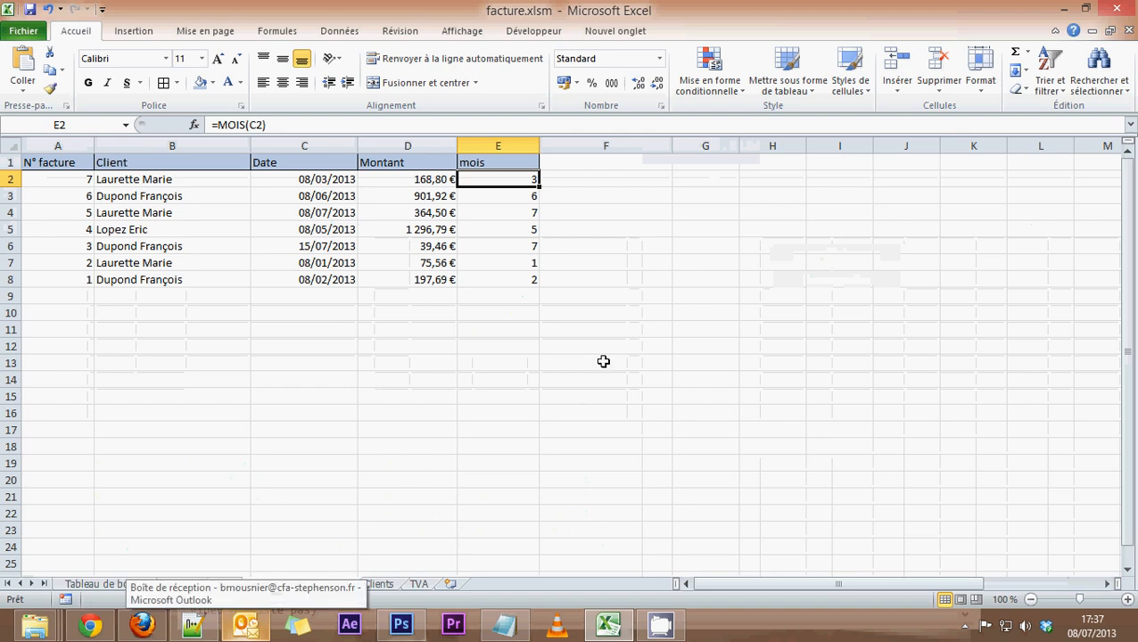
click(303, 514)
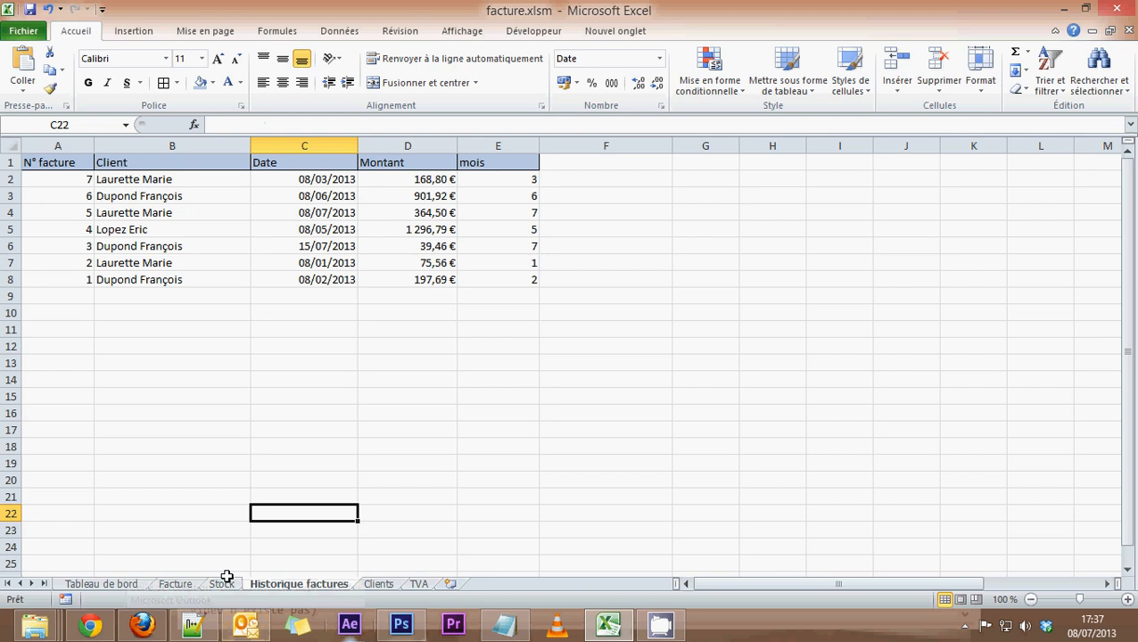
click(175, 585)
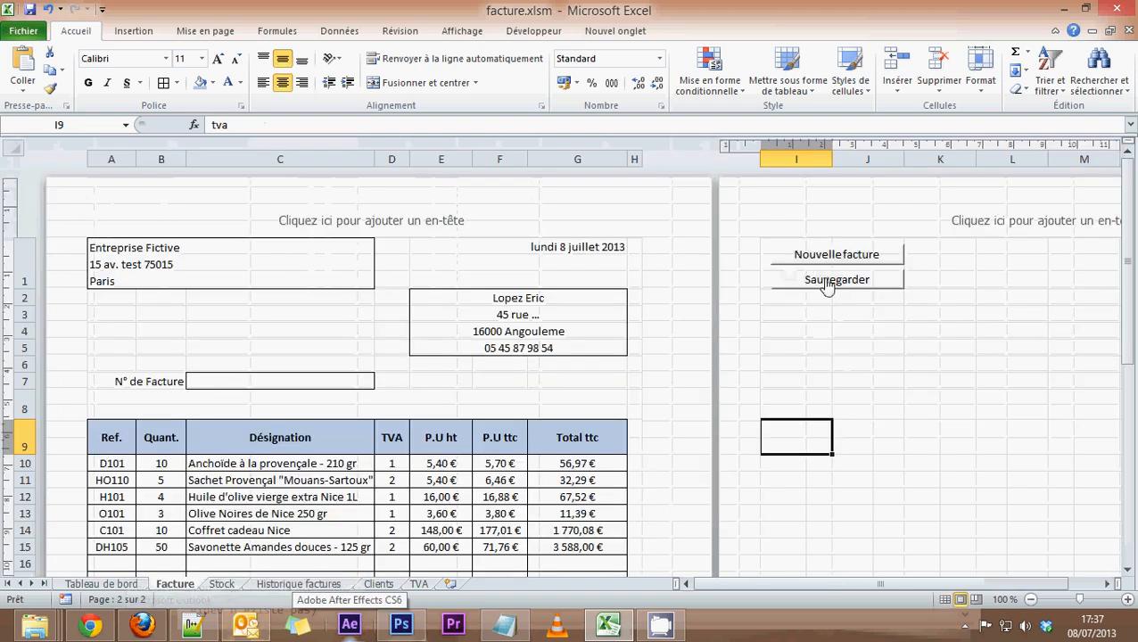
Select the empty cell I5 in the Facture sheet and start recording a macro named sauvfacture2, stored in Ce classeur.
click(779, 351)
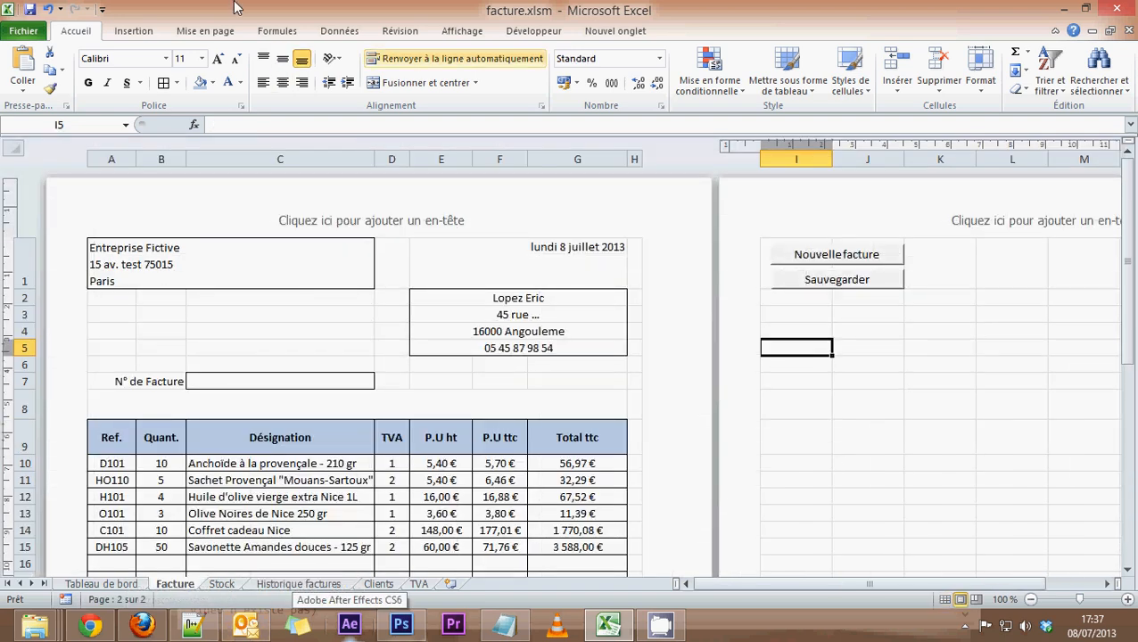
click(545, 36)
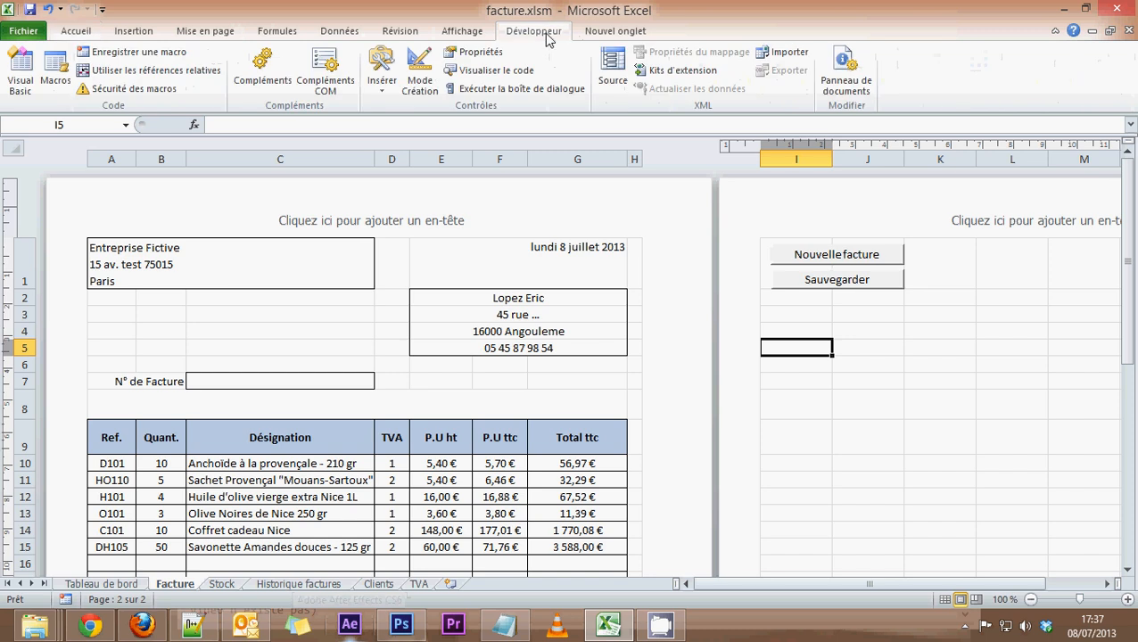
click(114, 59)
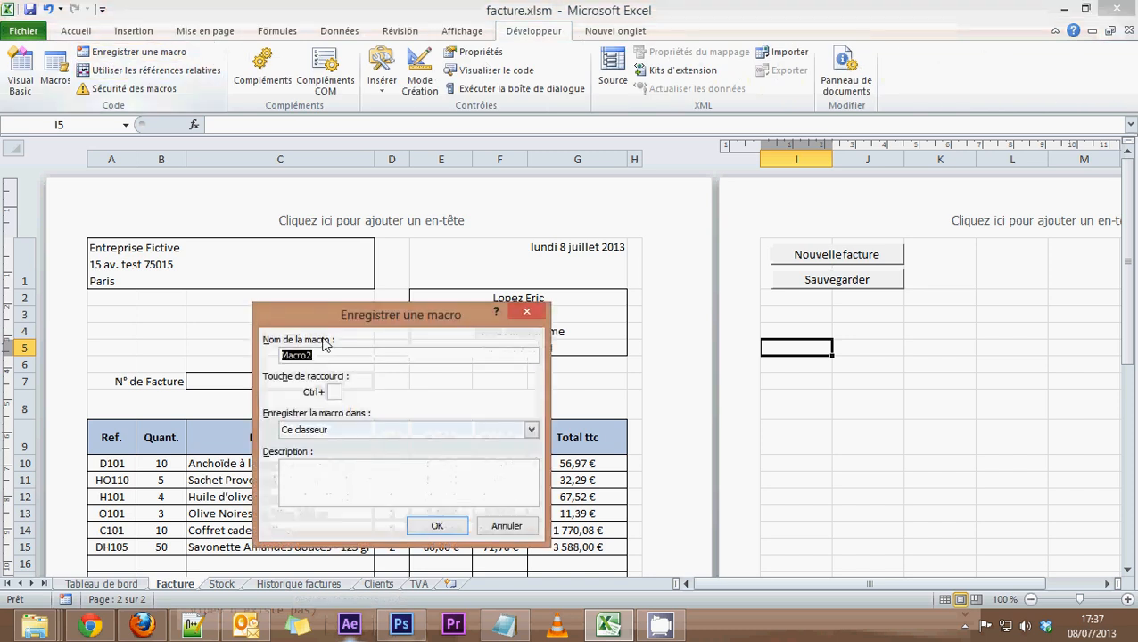
text(sauvfacture)
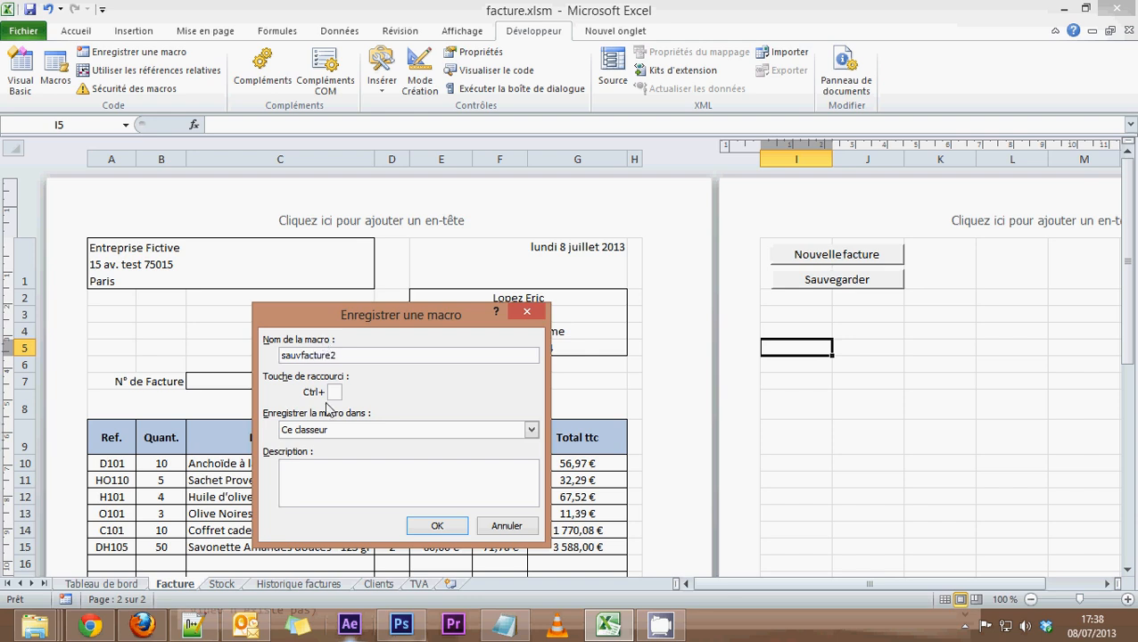
click(449, 528)
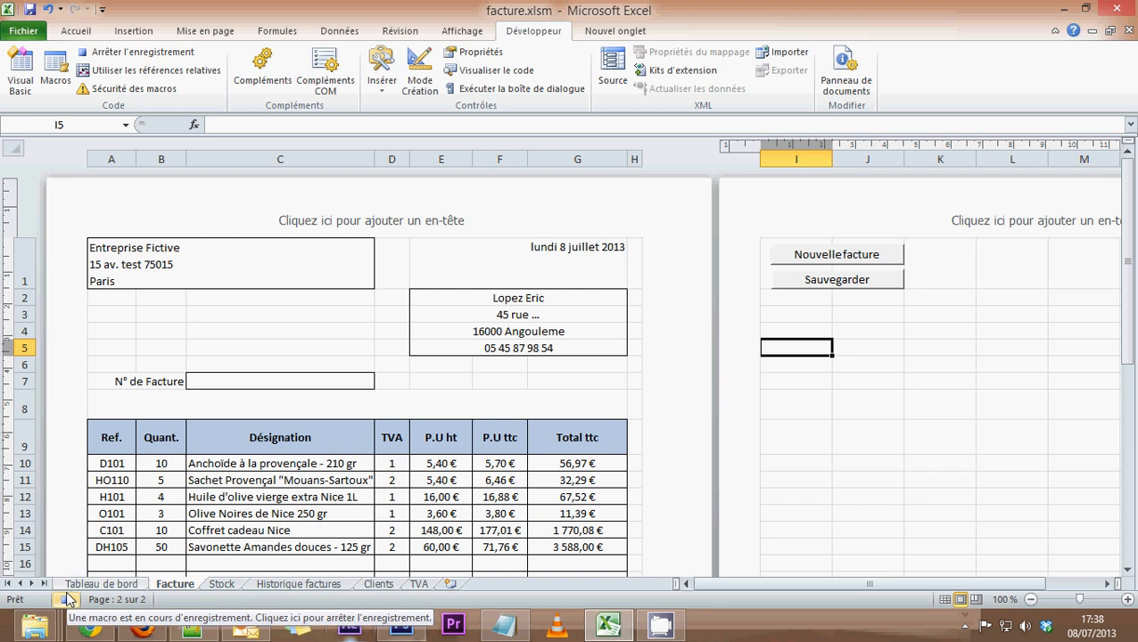
In the Stock sheet, copy the Stock après facture figures I2:I7 and paste them as values into the Quantité column from E2.
click(220, 585)
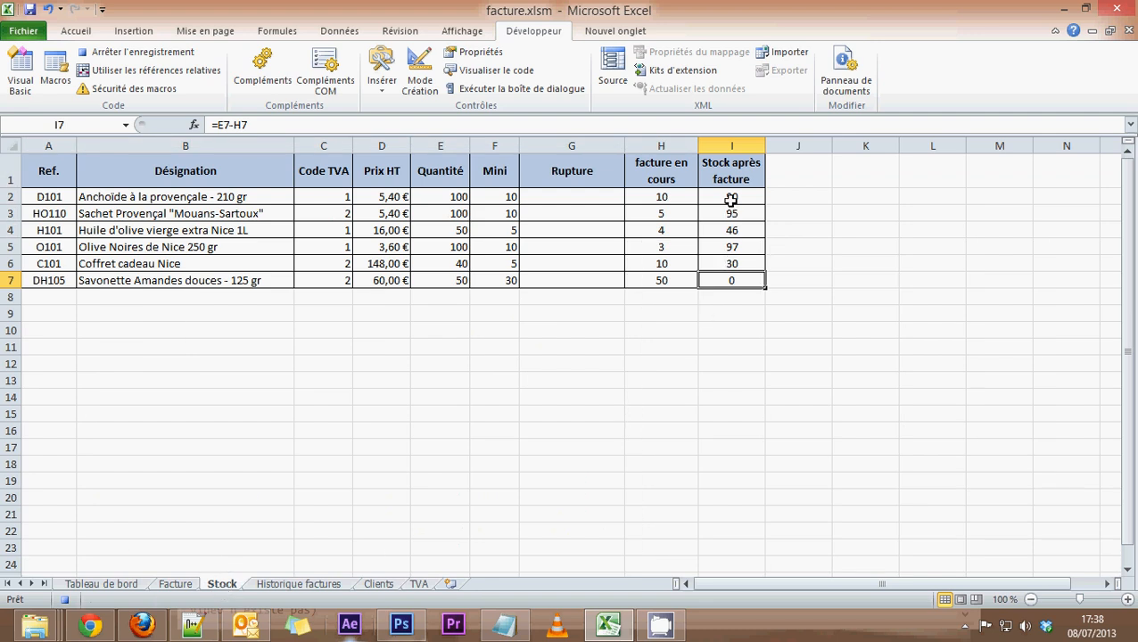
drag(730, 196, 728, 278)
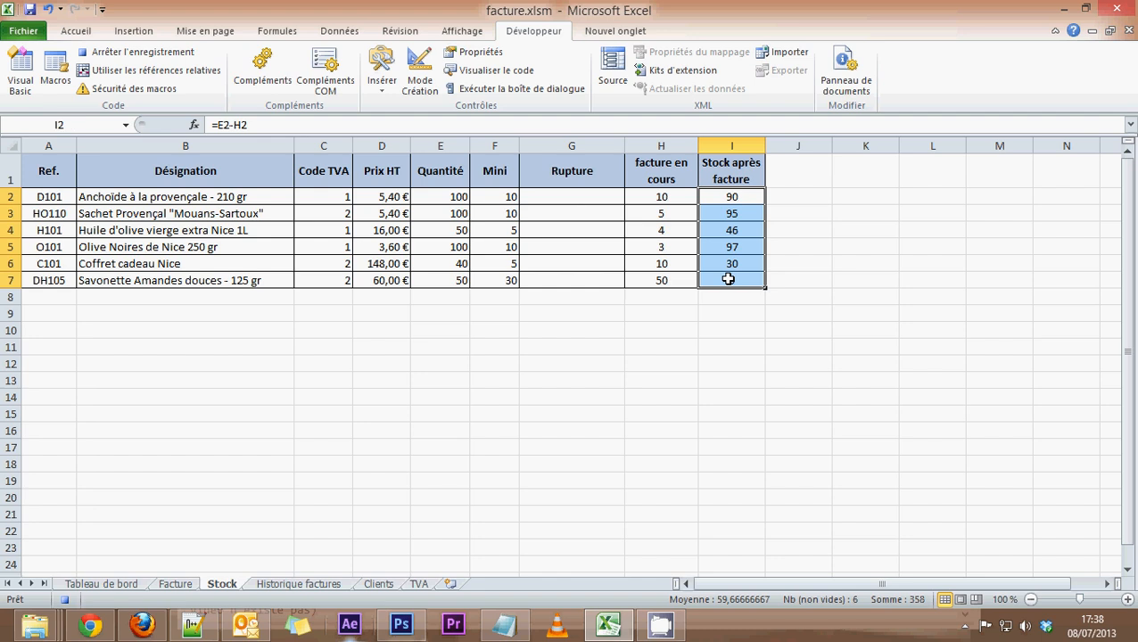
key(ctrl+c)
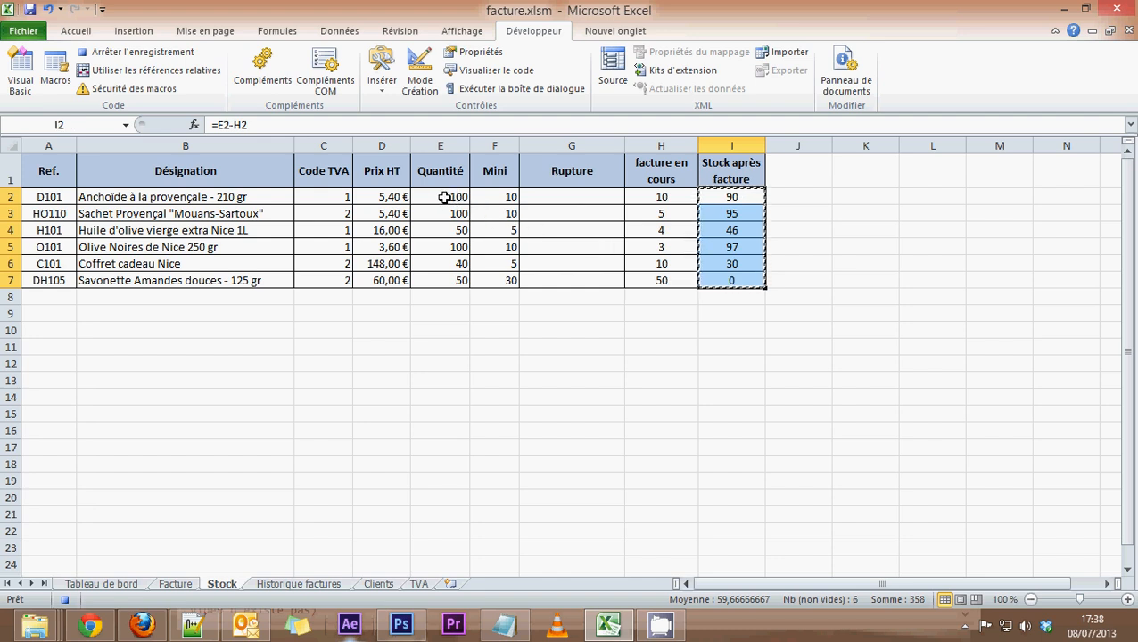
click(443, 197)
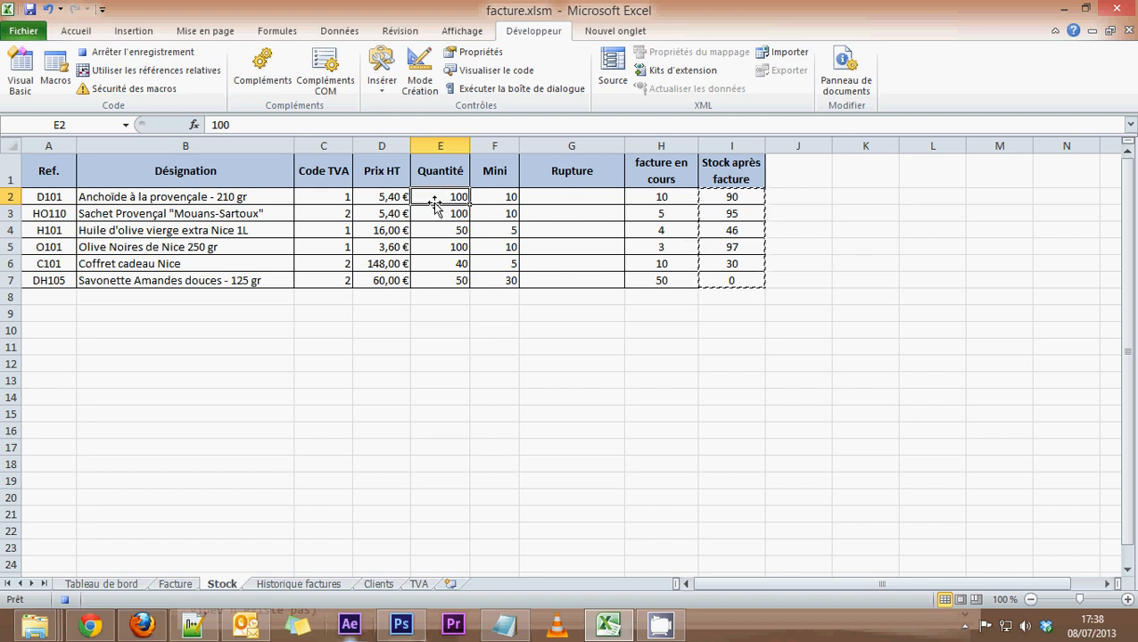
click(75, 30)
click(27, 84)
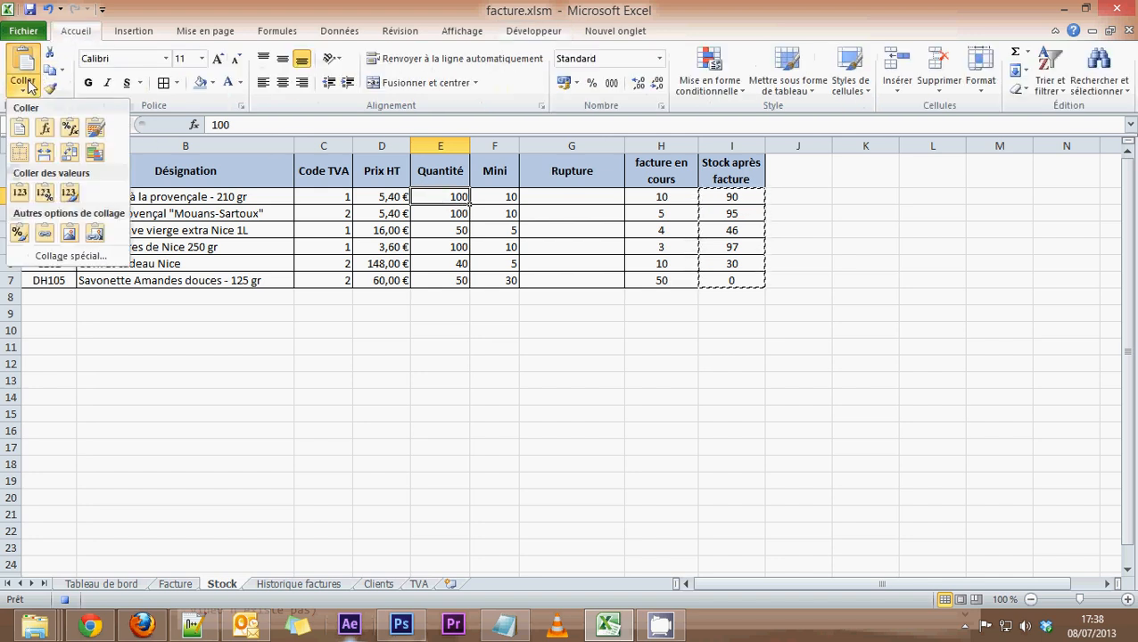
click(27, 196)
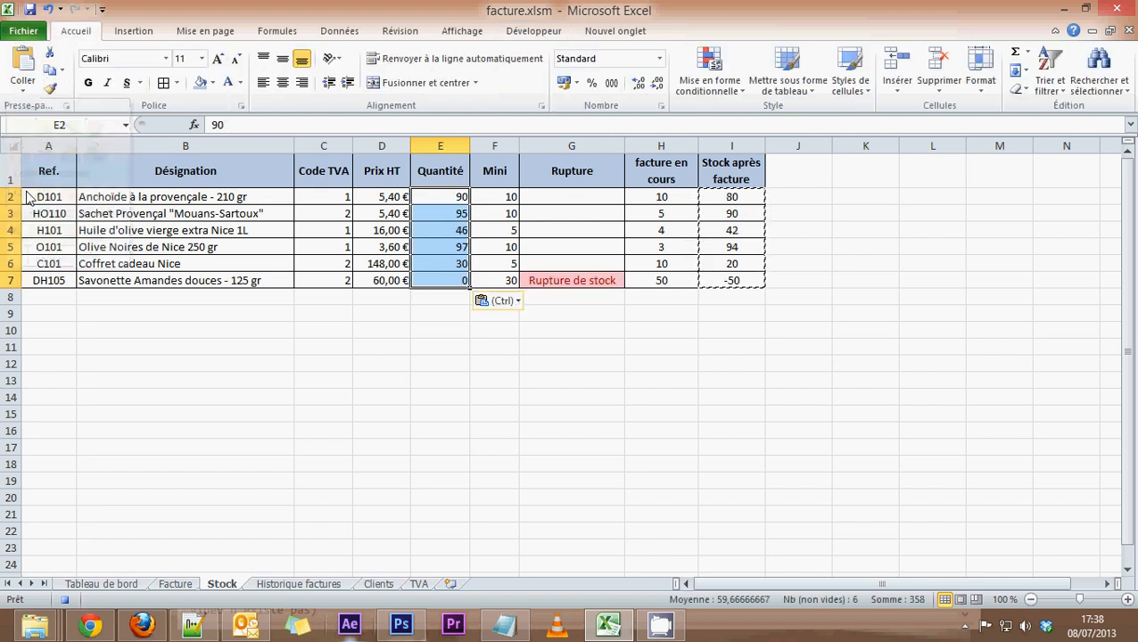
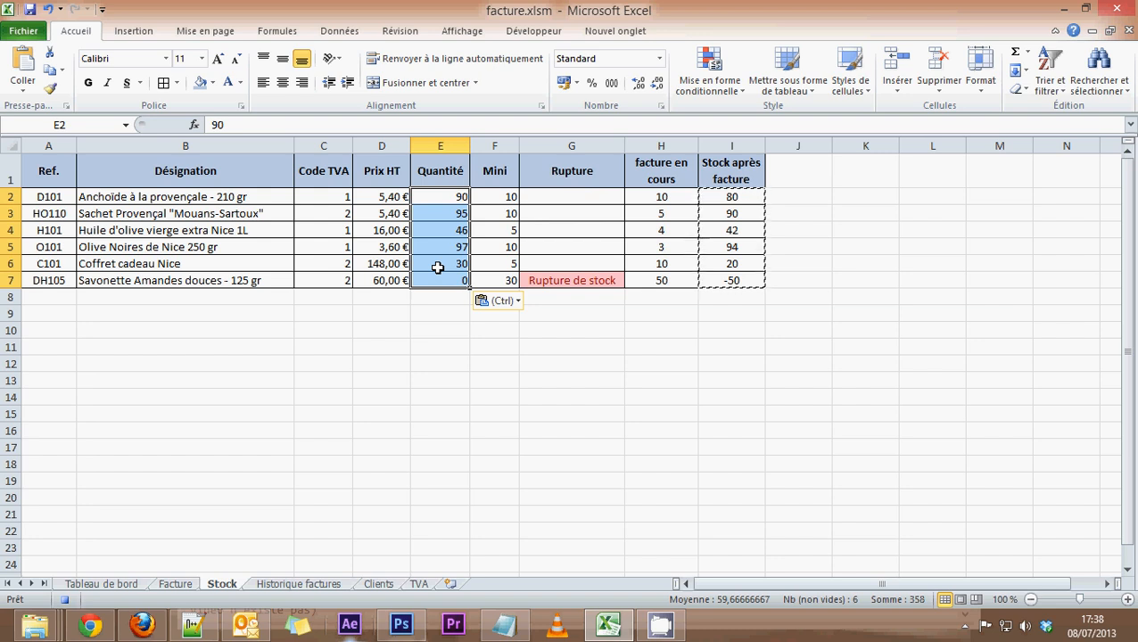
Insert a blank row 2 directly under the headers in the Historique factures sheet.
click(299, 584)
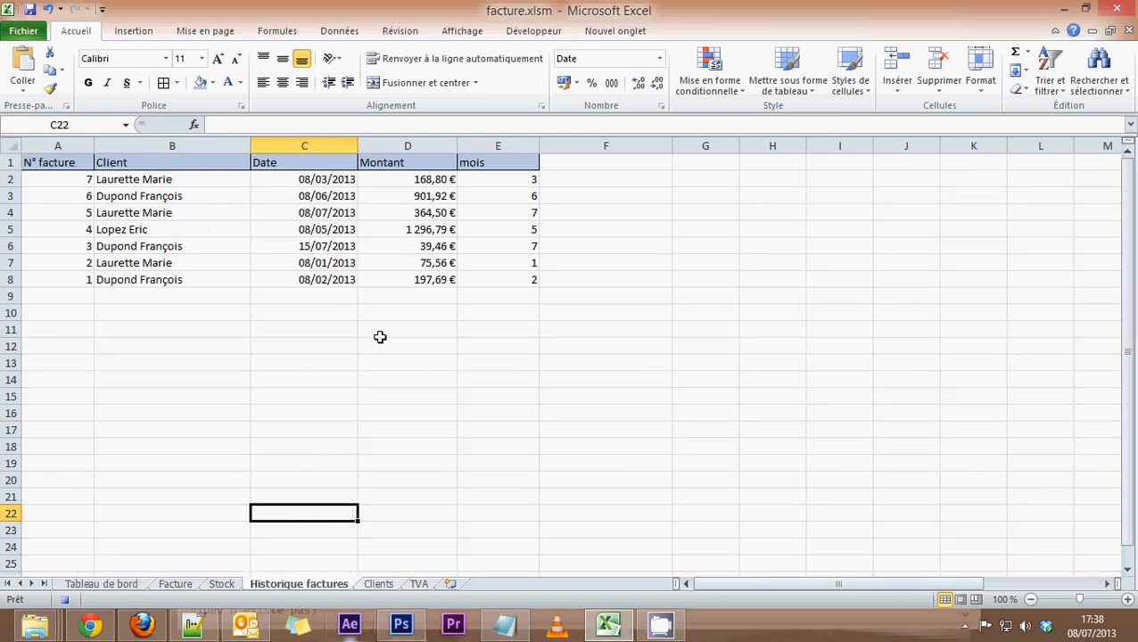
click(336, 332)
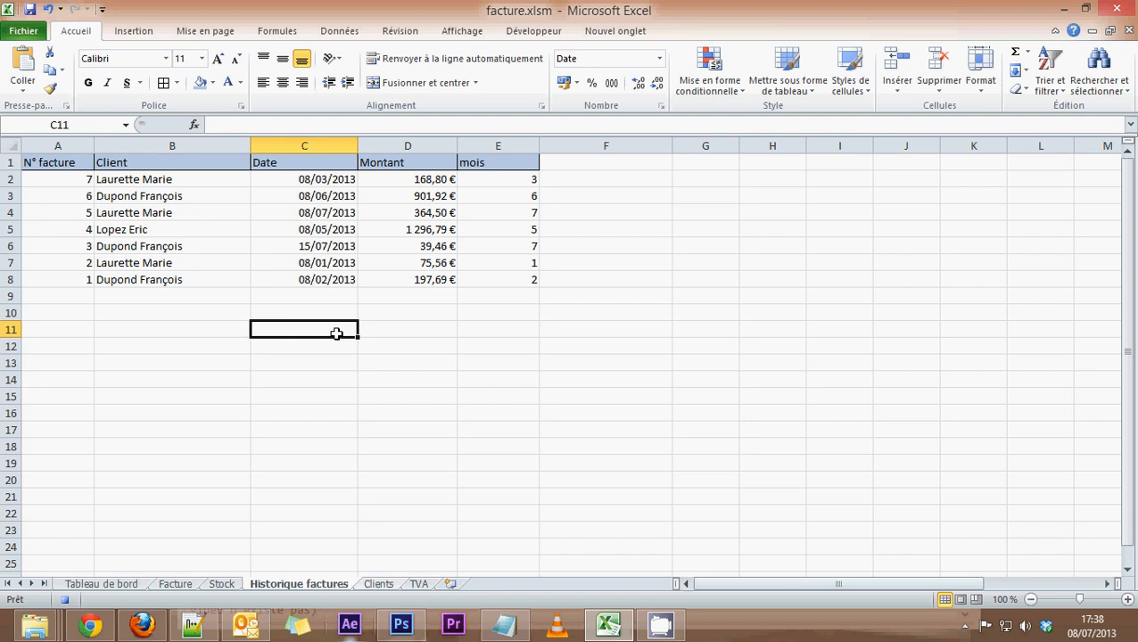
right_click(16, 179)
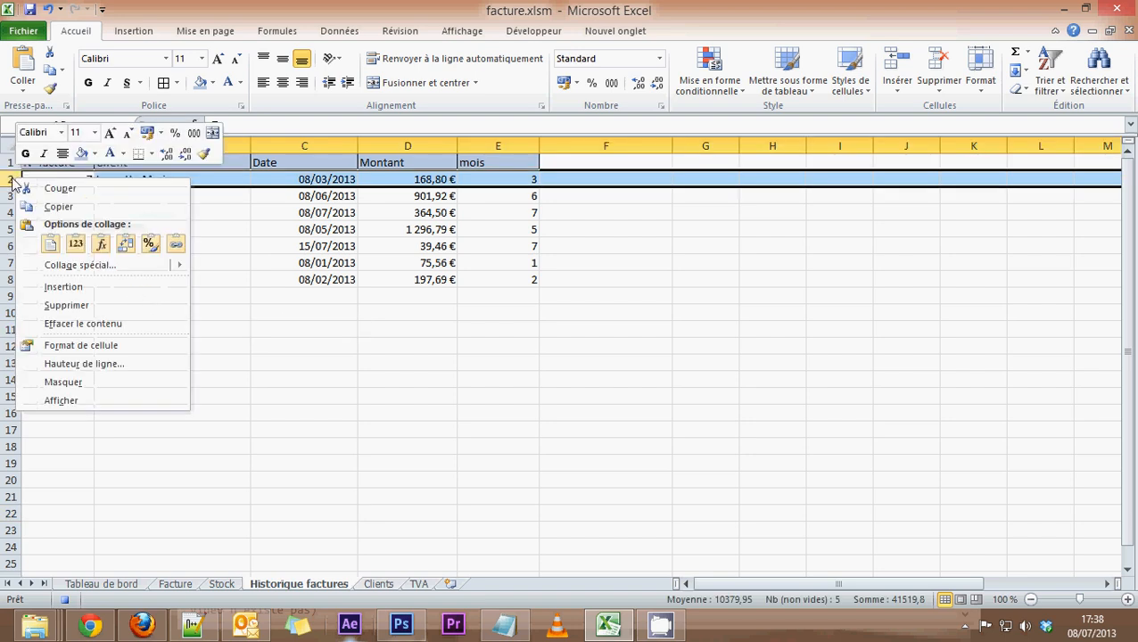
click(63, 286)
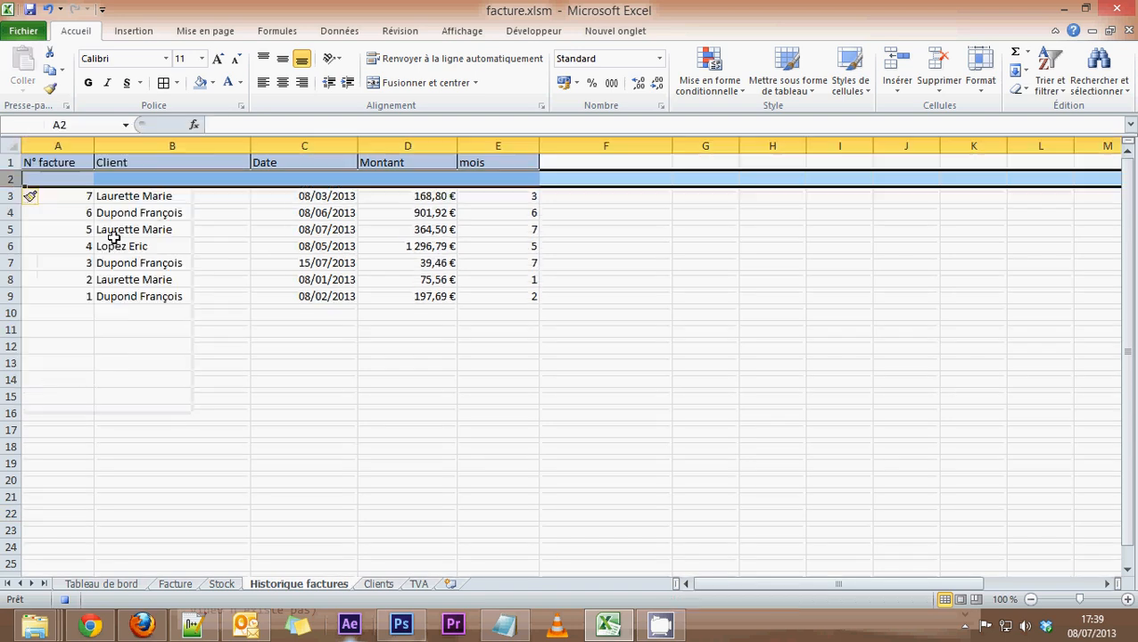
Remove the blue header formatting from the newly inserted row 2 in Historique factures using its insert options.
click(70, 179)
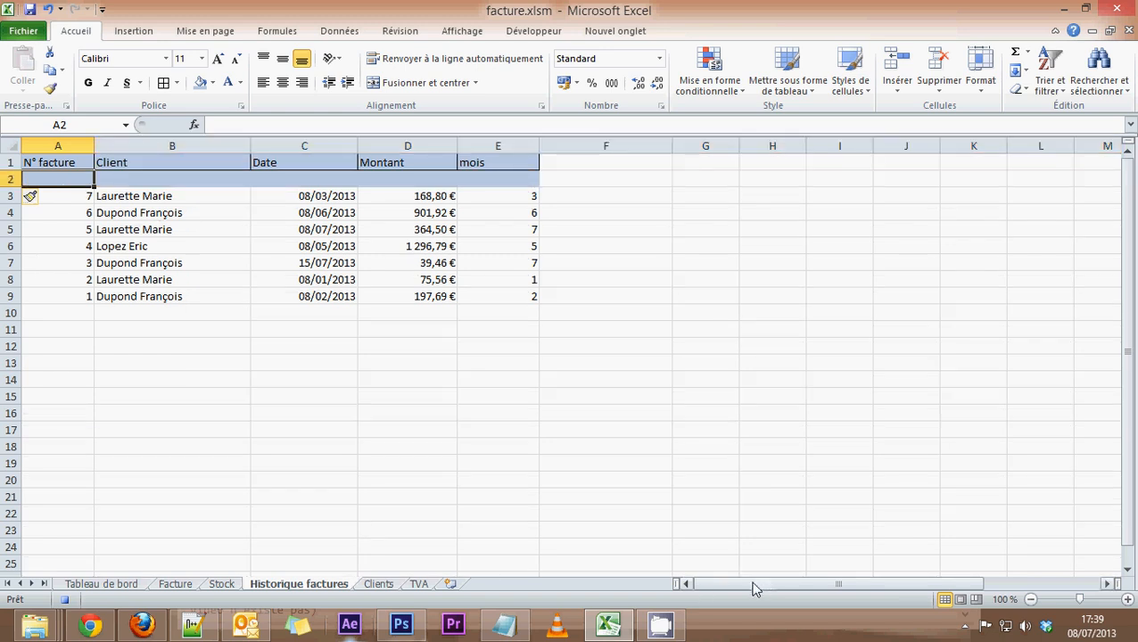
drag(756, 589, 870, 588)
click(997, 162)
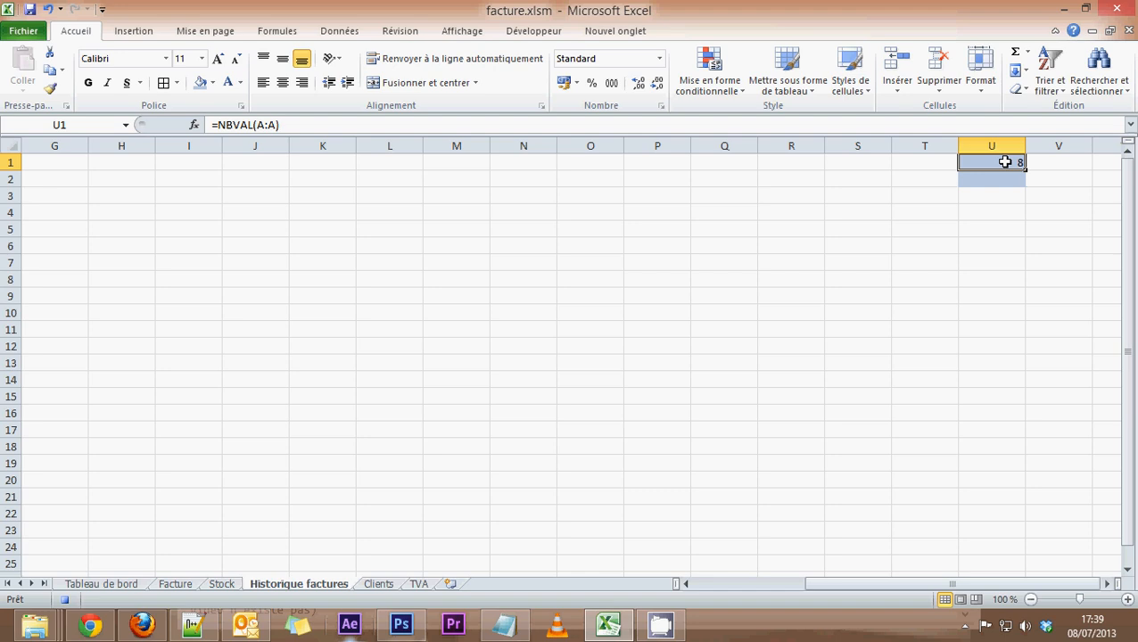
drag(965, 584, 784, 585)
click(85, 175)
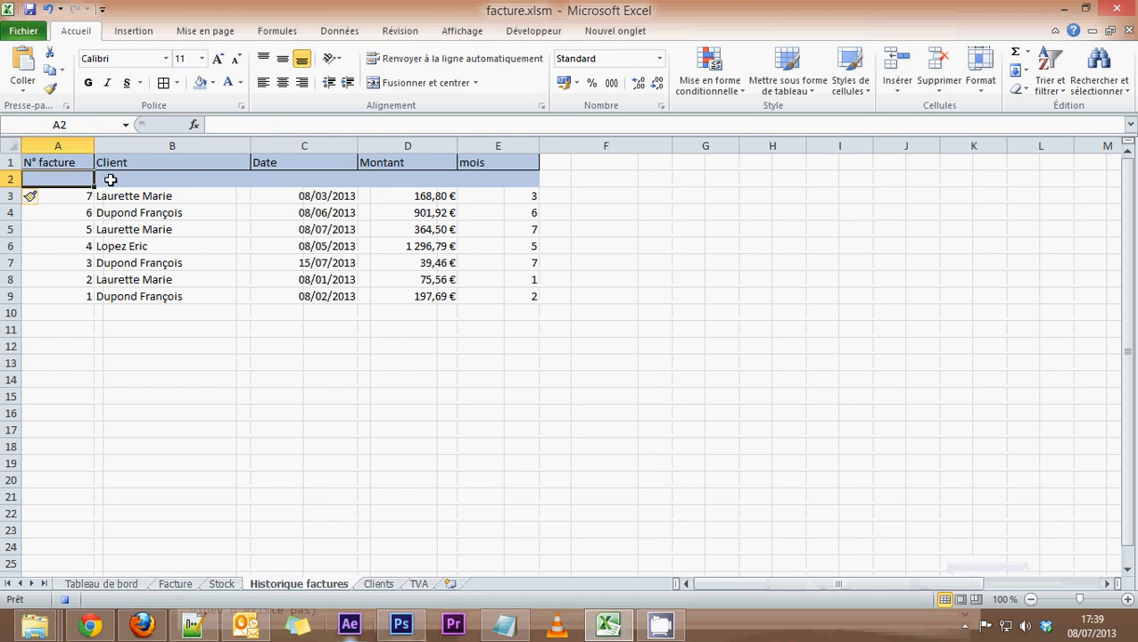
click(36, 197)
click(56, 257)
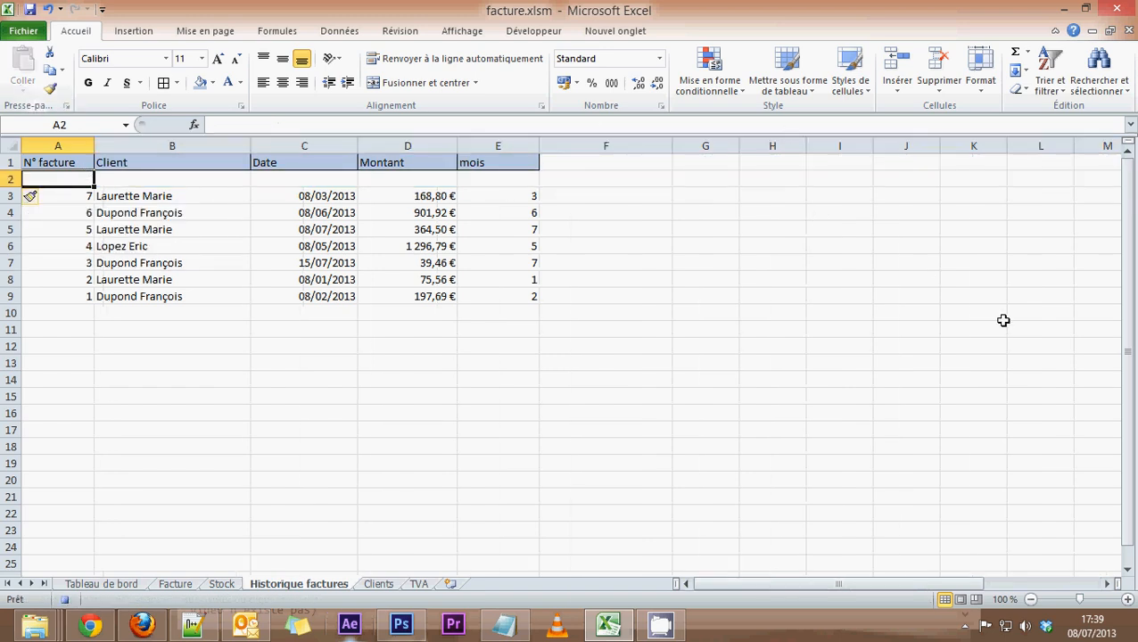
Copy the NBVAL count in U1 and paste it as a value into the N° facture cell A2.
drag(843, 585, 997, 578)
click(990, 147)
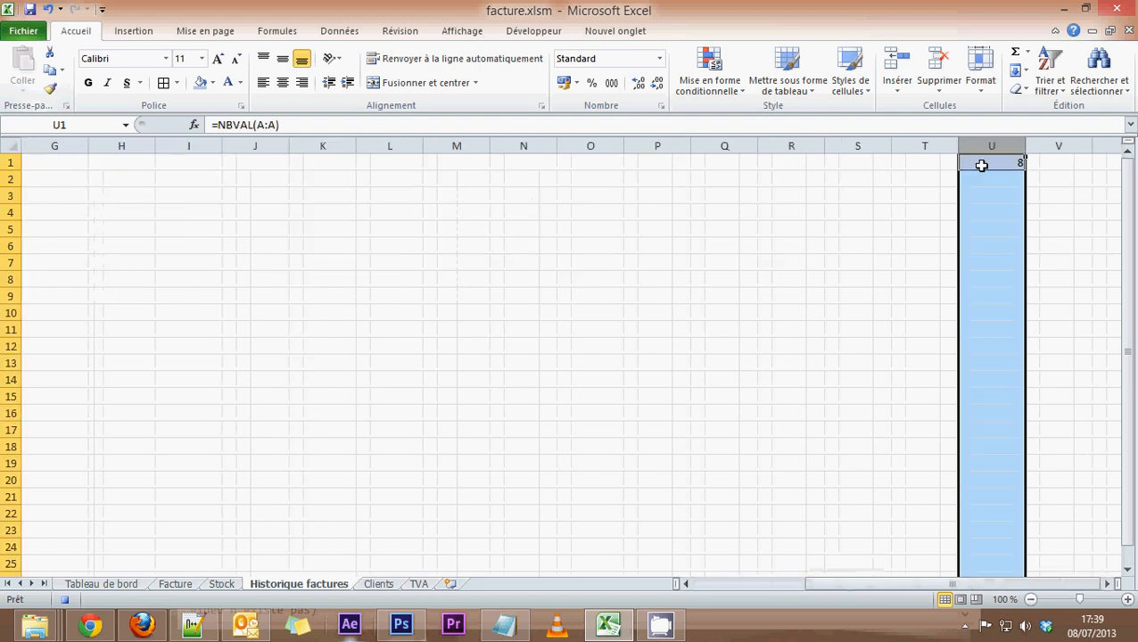
click(980, 162)
key(ctrl+c)
drag(919, 577, 807, 579)
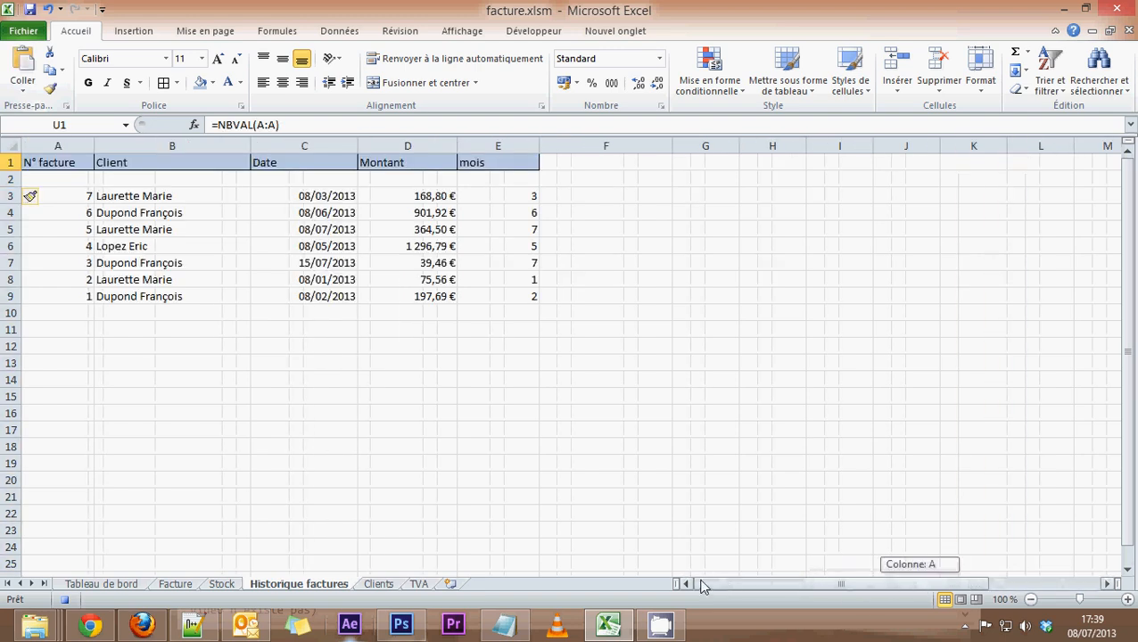
click(54, 163)
click(56, 178)
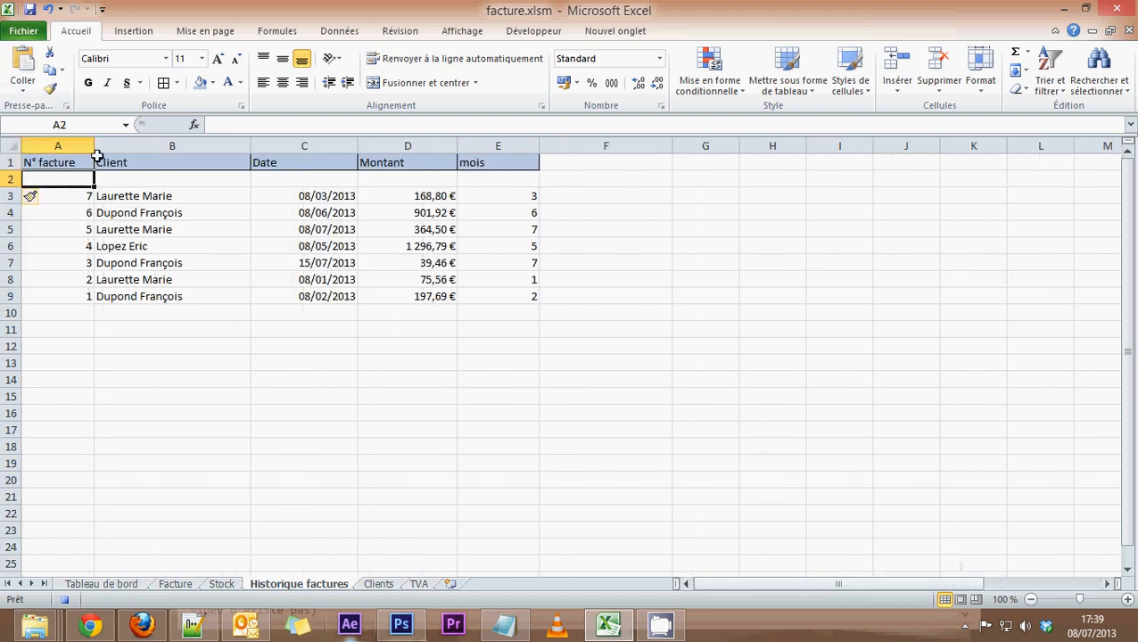
click(24, 87)
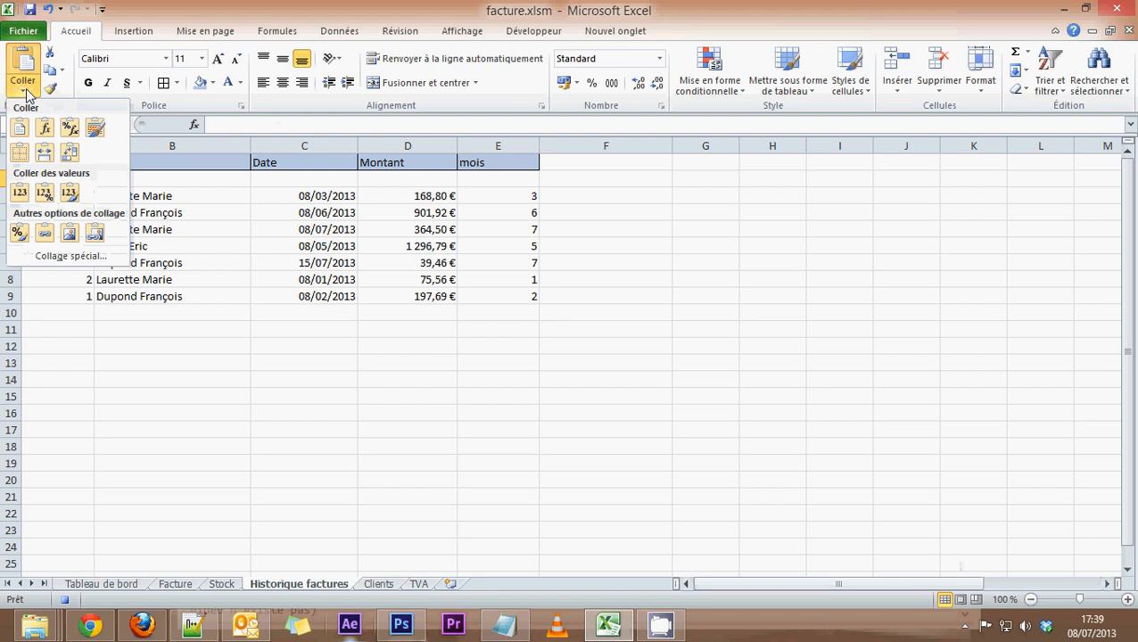
click(18, 194)
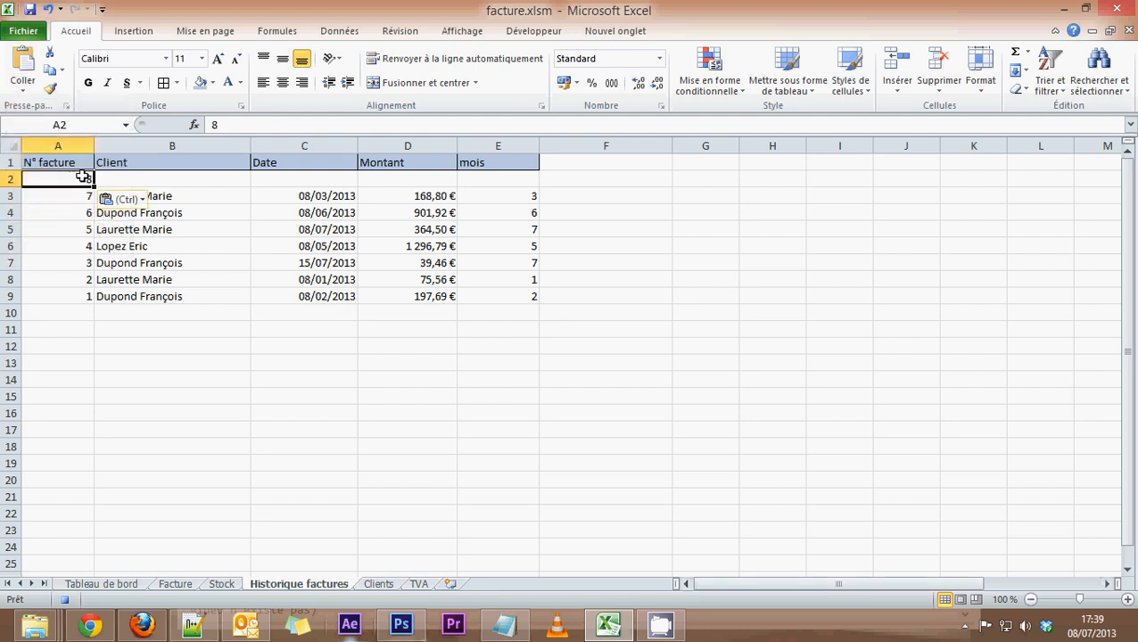
Copy the new invoice number from A2 and paste it as a value into the N° de Facture cell C7 in the Facture sheet.
key(ctrl+c)
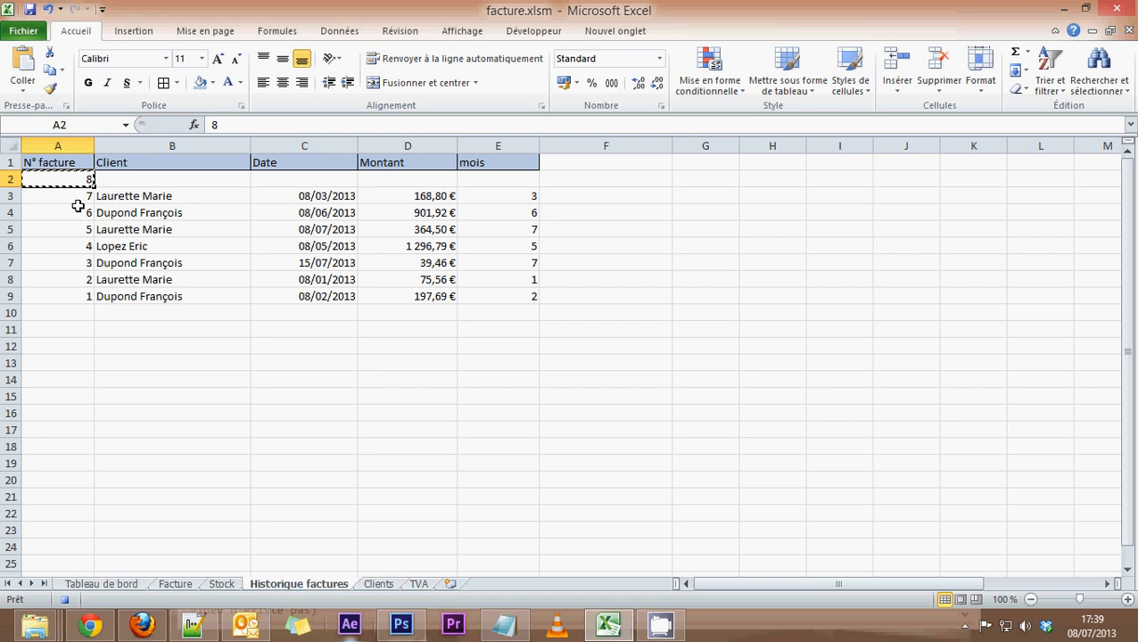
click(188, 586)
click(234, 384)
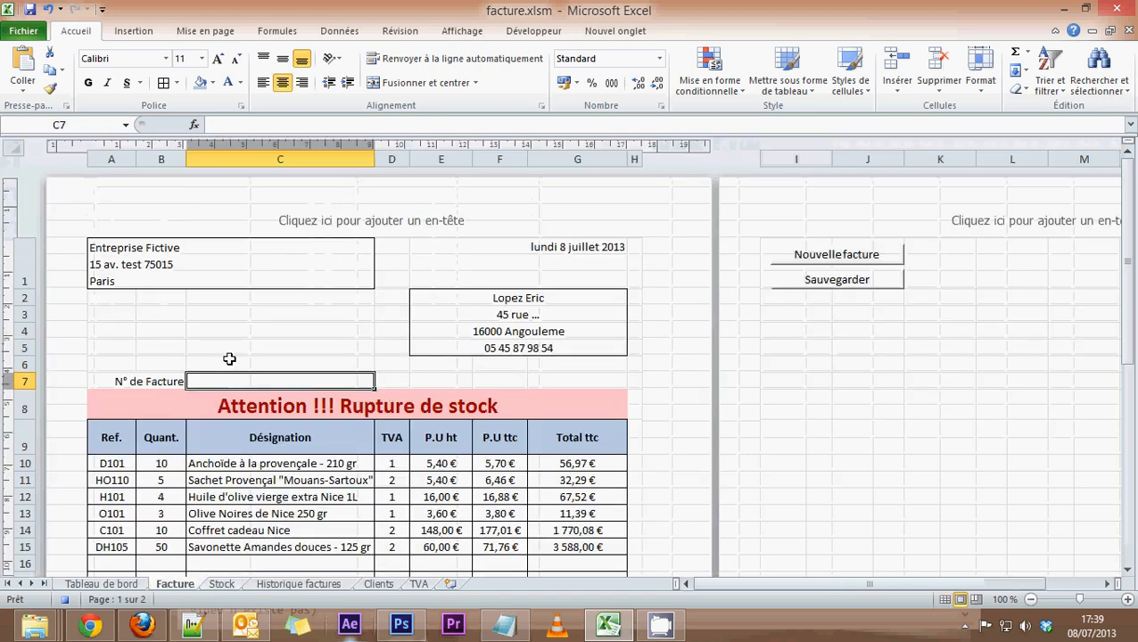
click(27, 98)
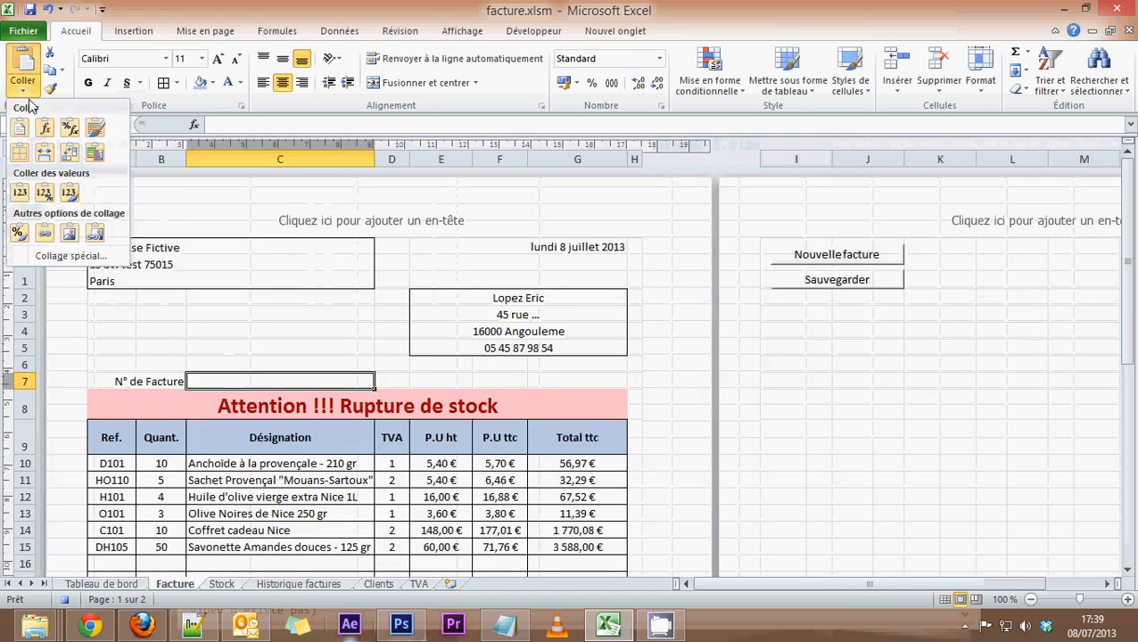
click(20, 192)
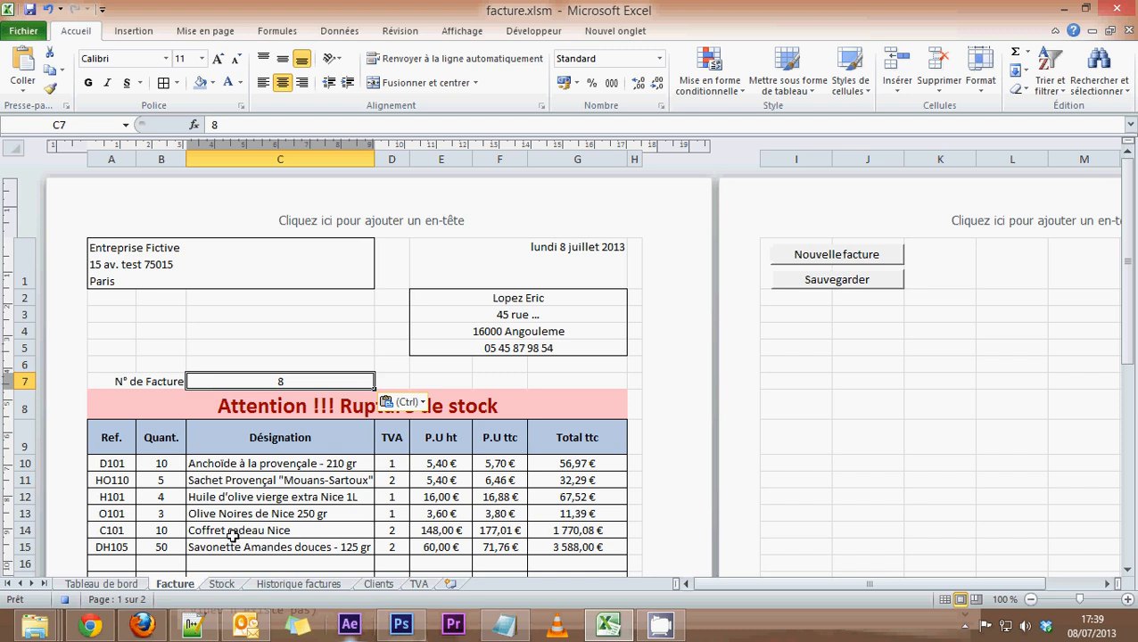
Copy the client name from E2 in the Facture sheet and paste it as a value into B2 of Historique factures.
scroll(232, 535, down, 3)
scroll(512, 252, up, 3)
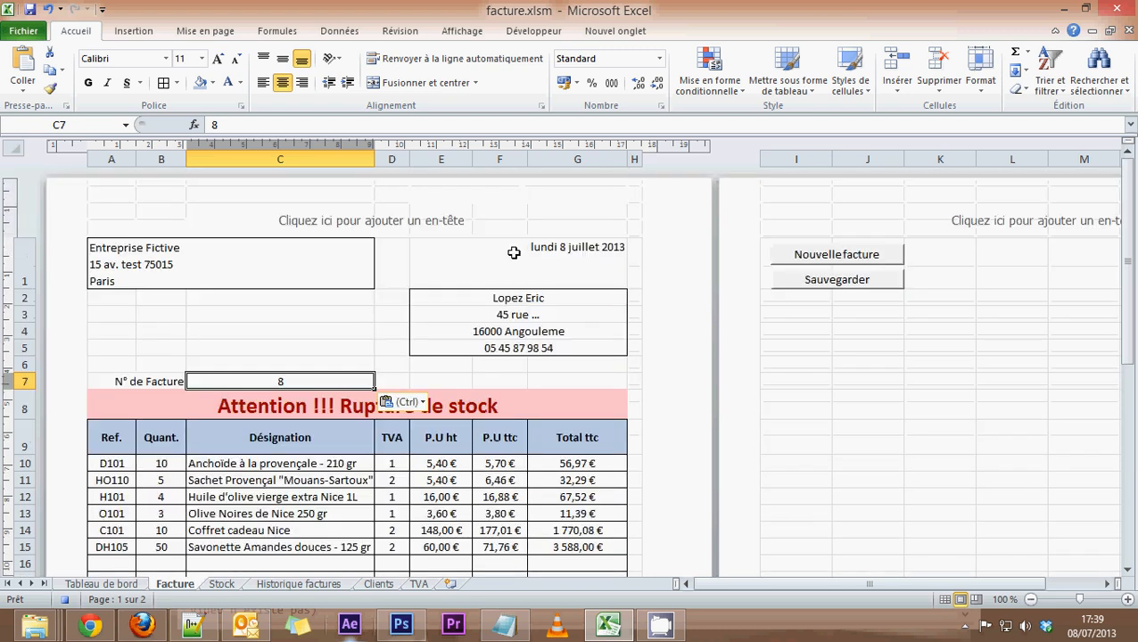
click(491, 297)
key(ctrl+c)
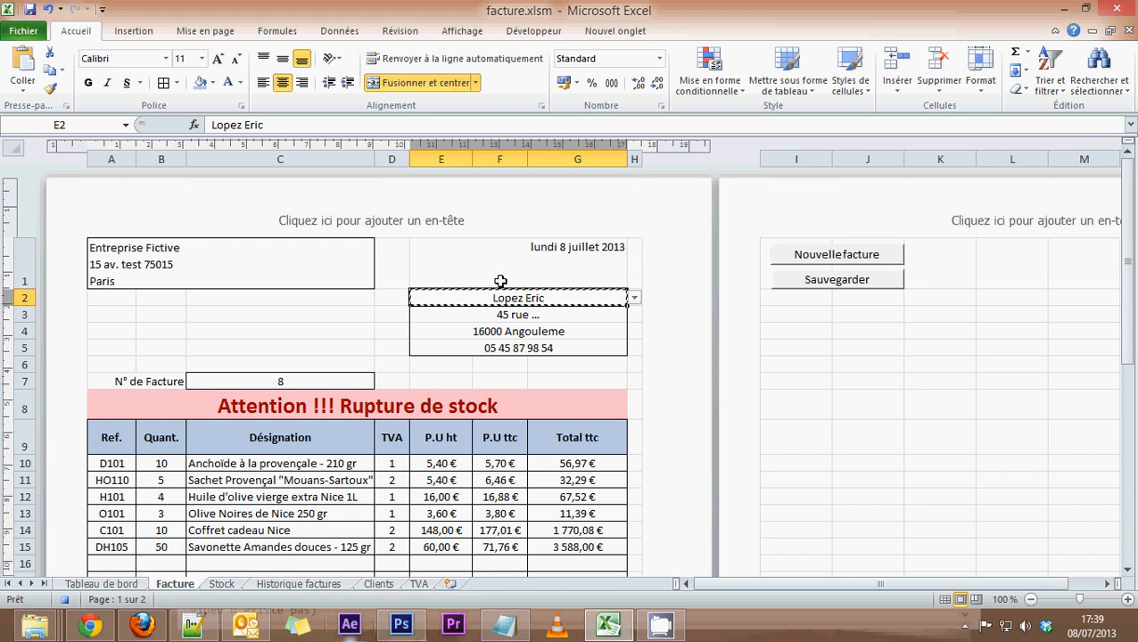
click(298, 584)
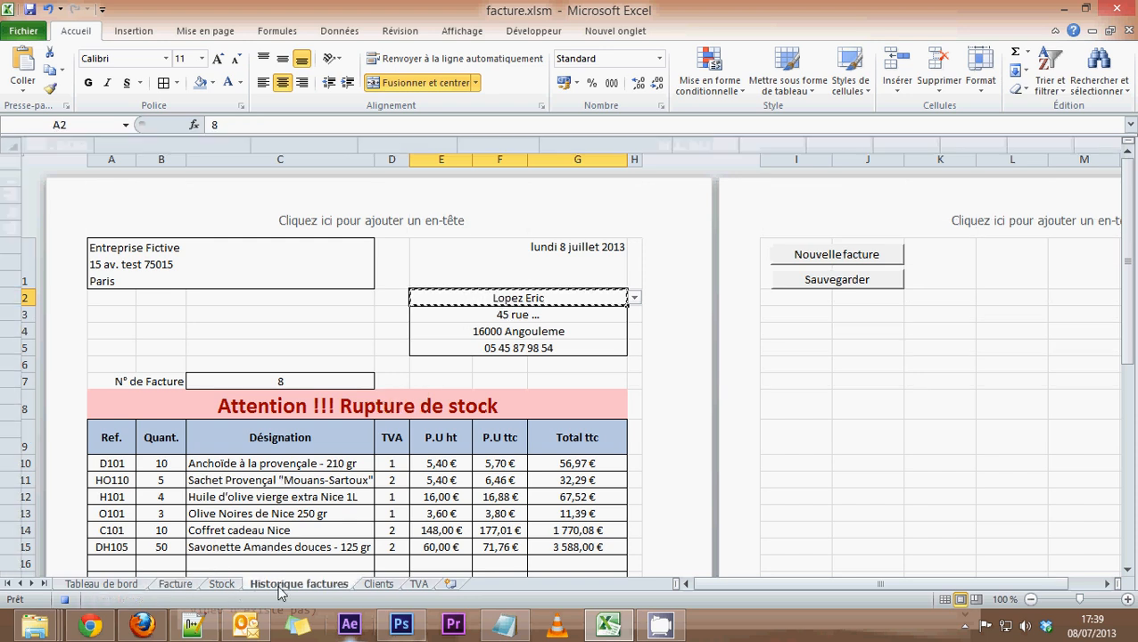
click(135, 181)
click(23, 89)
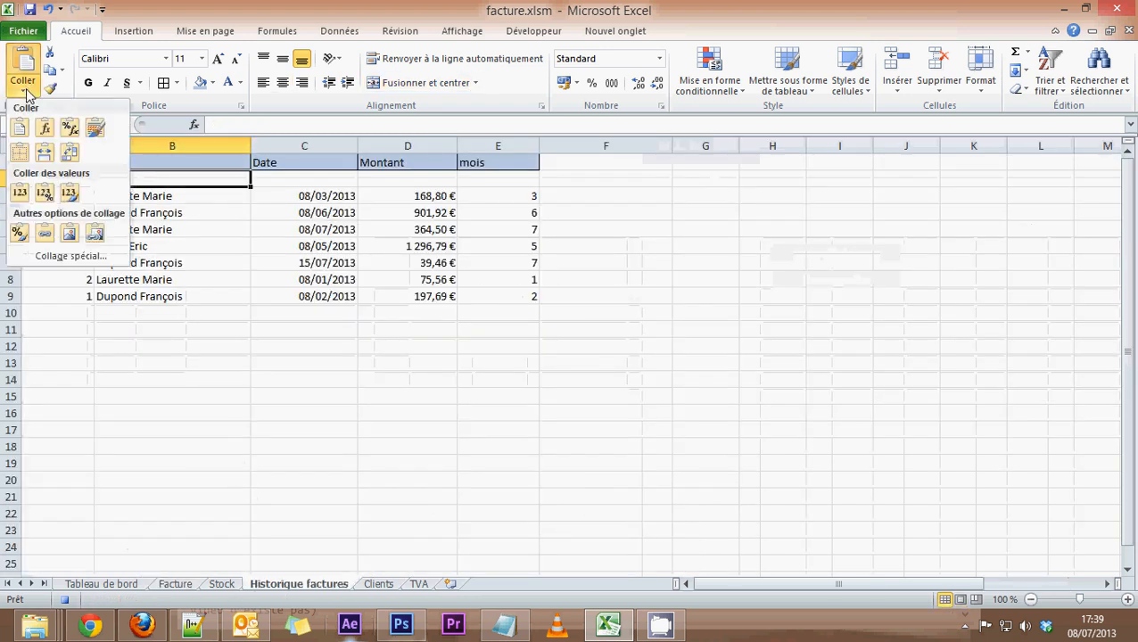
click(20, 191)
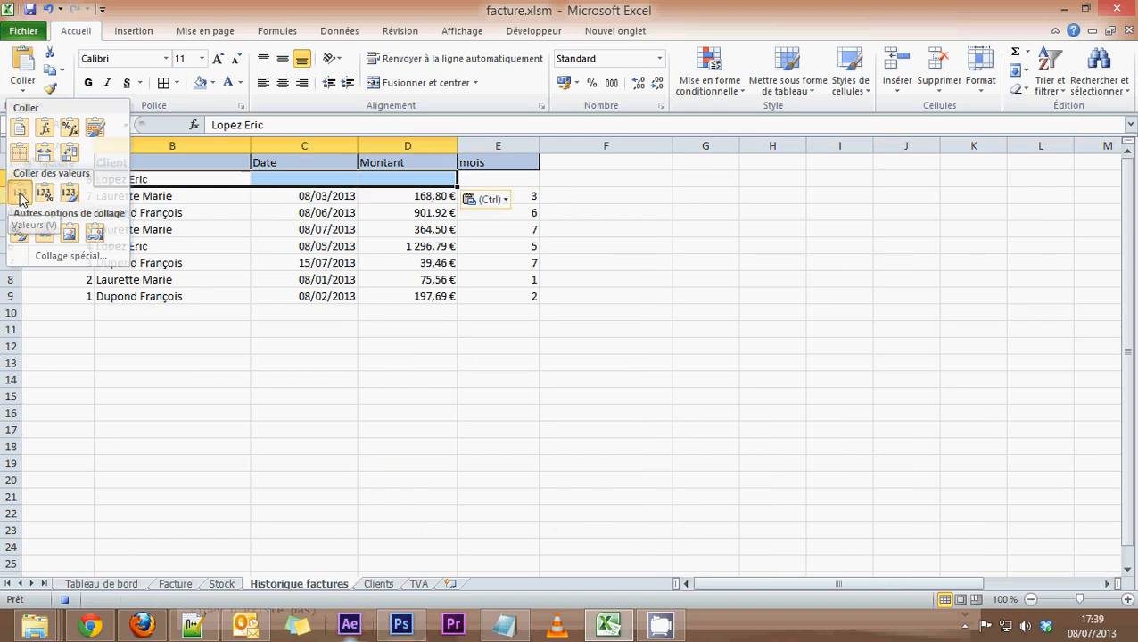
Paste the invoice date from Facture cell E1 as a value into C2 of Historique factures and format it as Date courte.
click(267, 181)
click(161, 584)
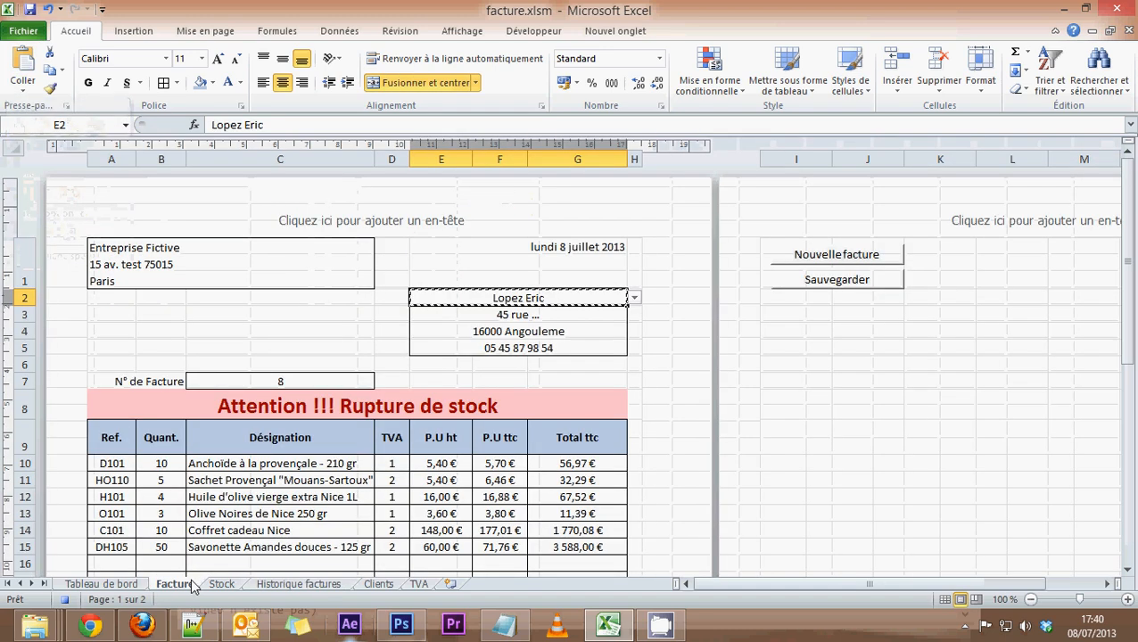
click(544, 250)
key(ctrl+c)
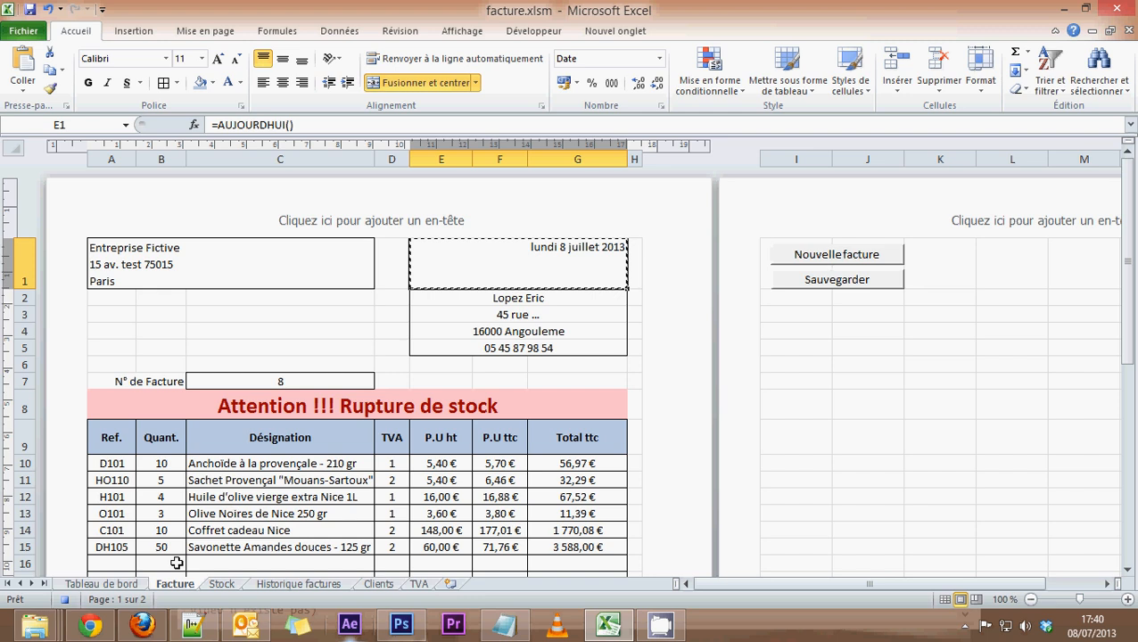
click(219, 587)
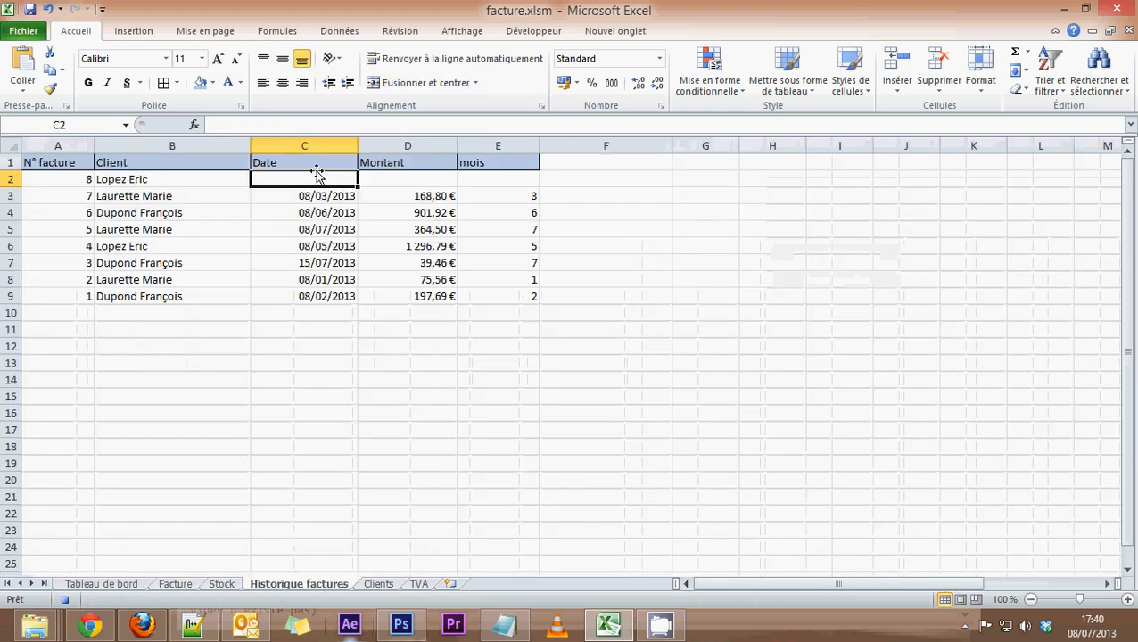
click(23, 89)
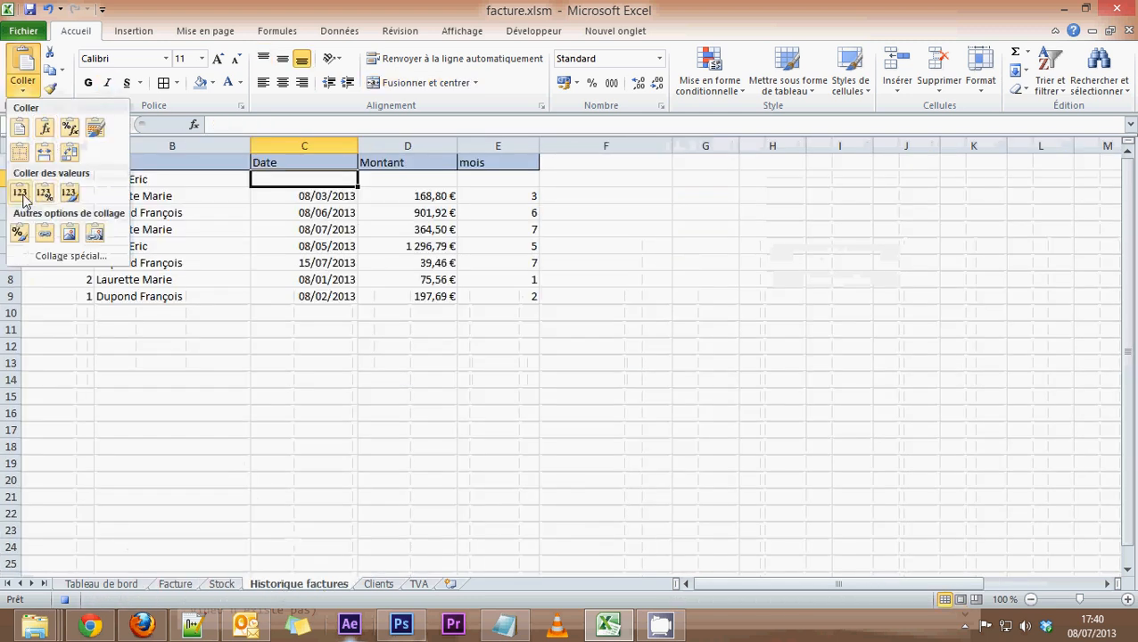
click(42, 194)
click(368, 178)
key(Left)
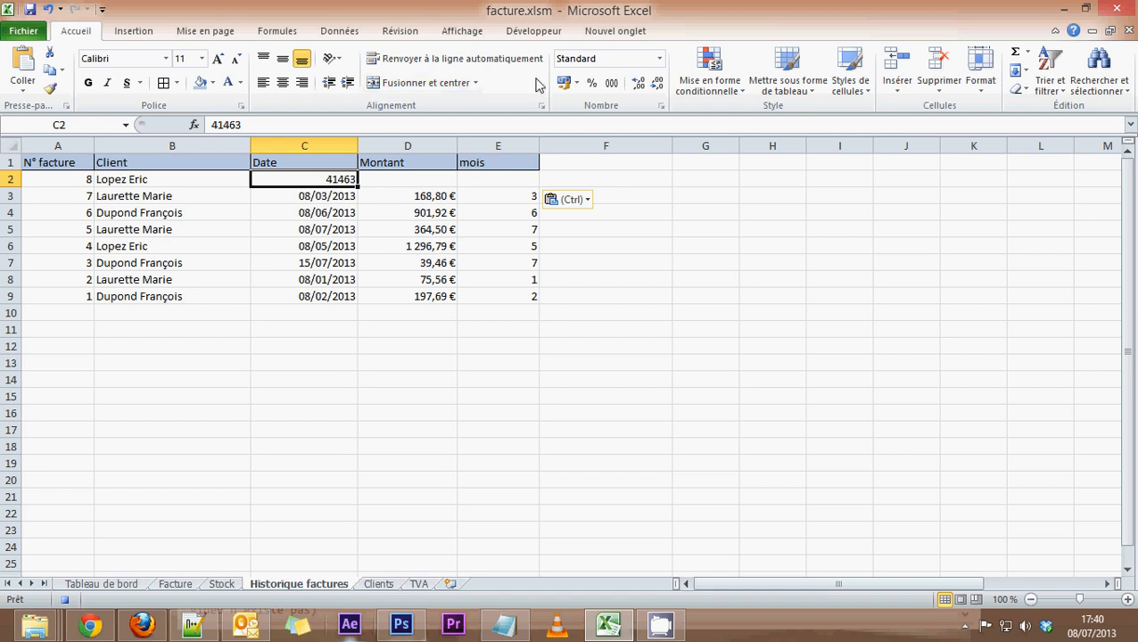
click(659, 59)
click(613, 233)
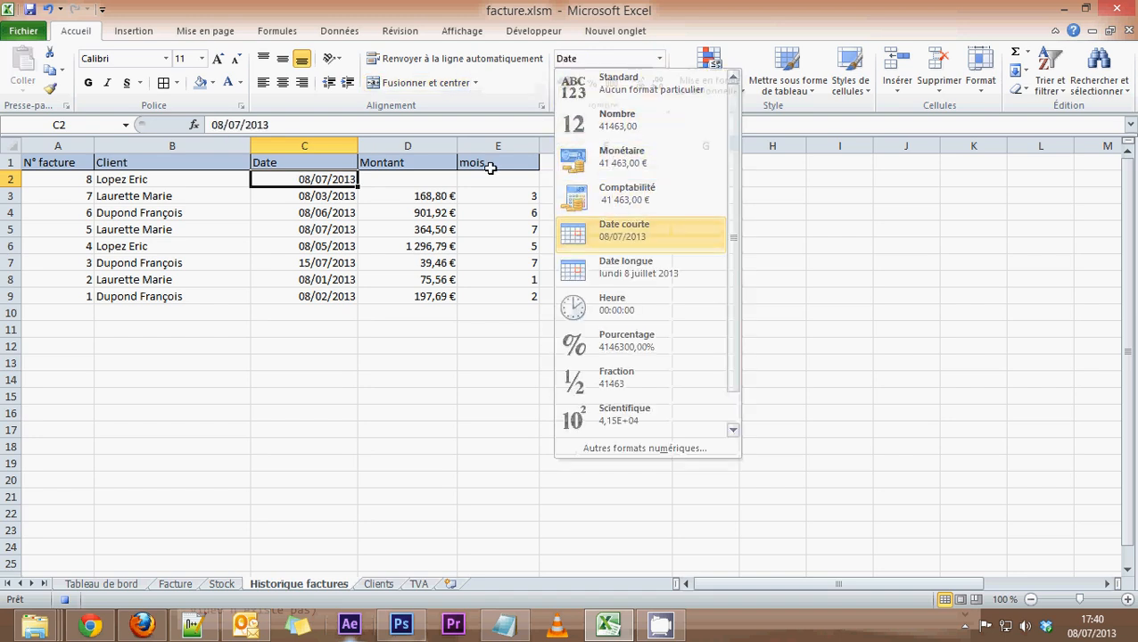
Select the Montant cell D2 in Historique factures and go to the totals area of the Facture sheet.
click(410, 181)
click(171, 585)
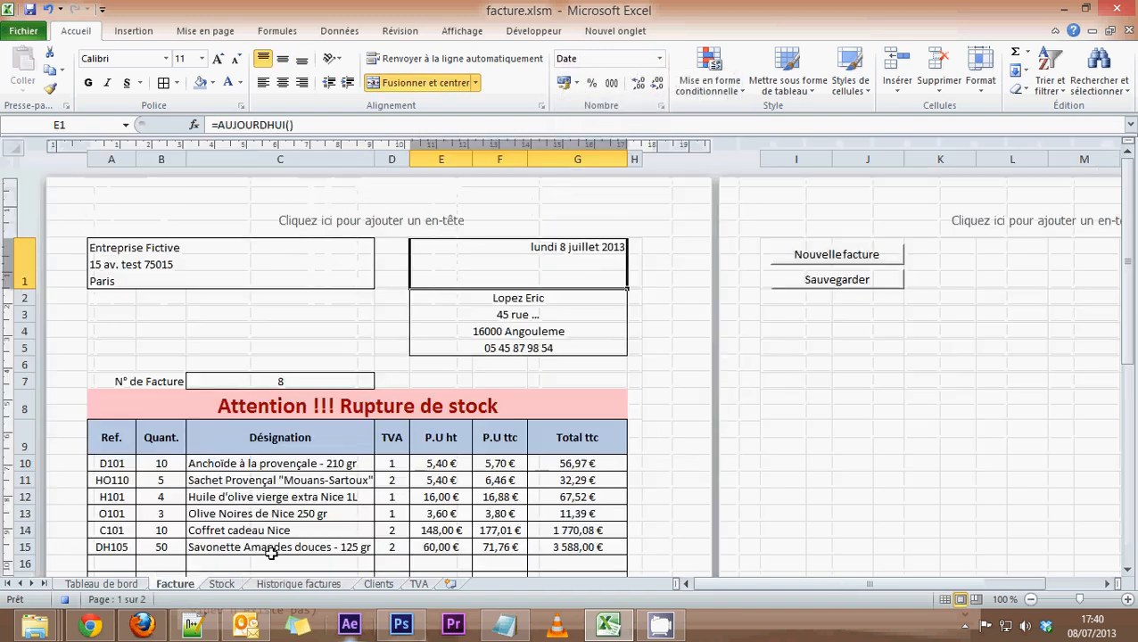
scroll(424, 467, down, 10)
drag(586, 456, 587, 475)
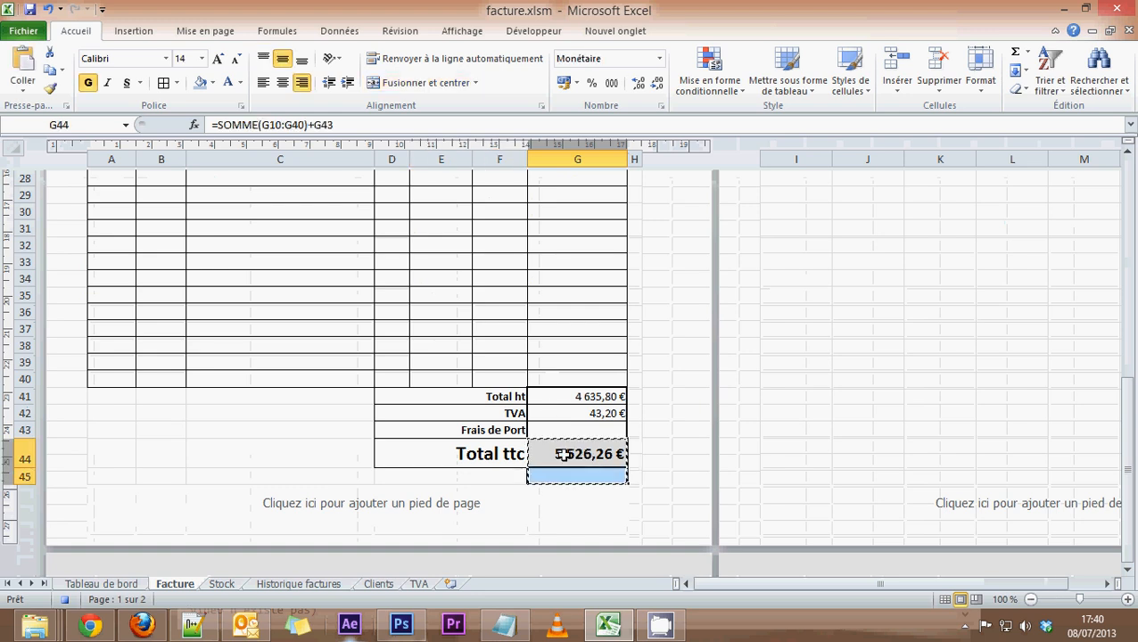
key(ctrl+c)
drag(589, 414, 589, 475)
drag(589, 313, 585, 343)
drag(358, 277, 364, 311)
drag(401, 248, 403, 276)
drag(362, 213, 355, 246)
scroll(322, 297, up, 5)
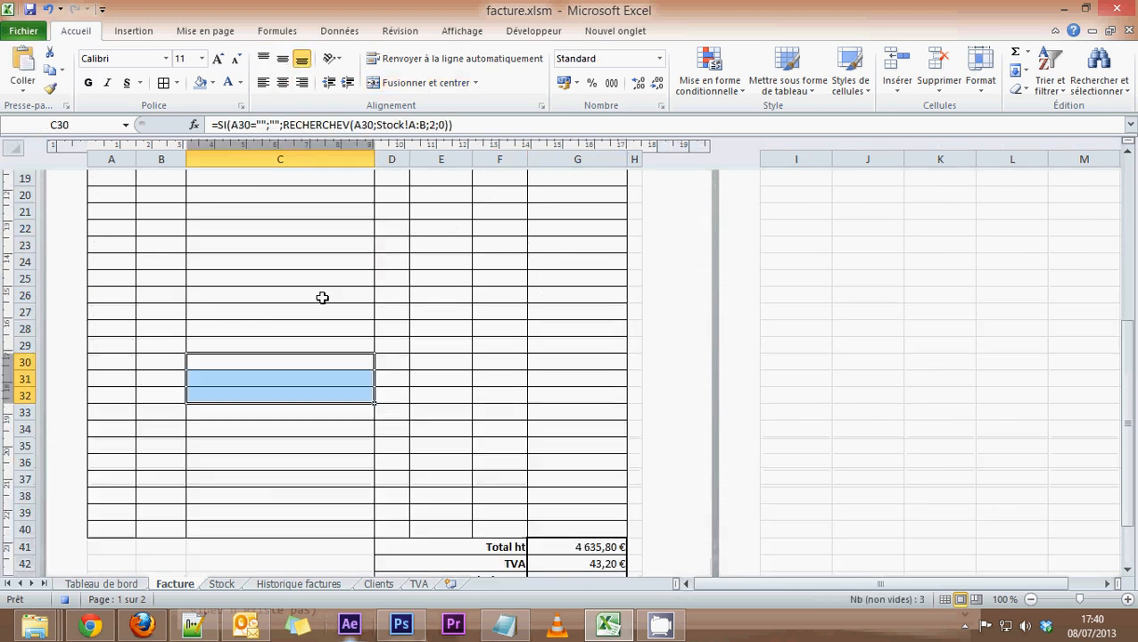
click(357, 297)
scroll(447, 368, down, 4)
scroll(447, 369, down, 2)
click(559, 399)
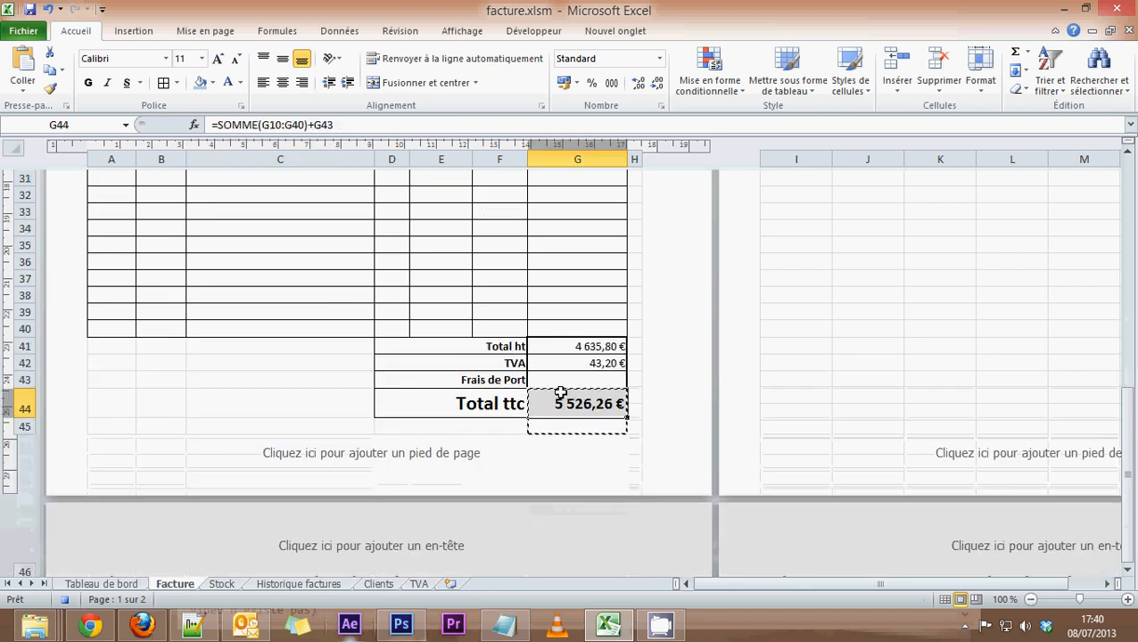
key(Up)
key(Up)
key(Up)
click(559, 399)
click(581, 216)
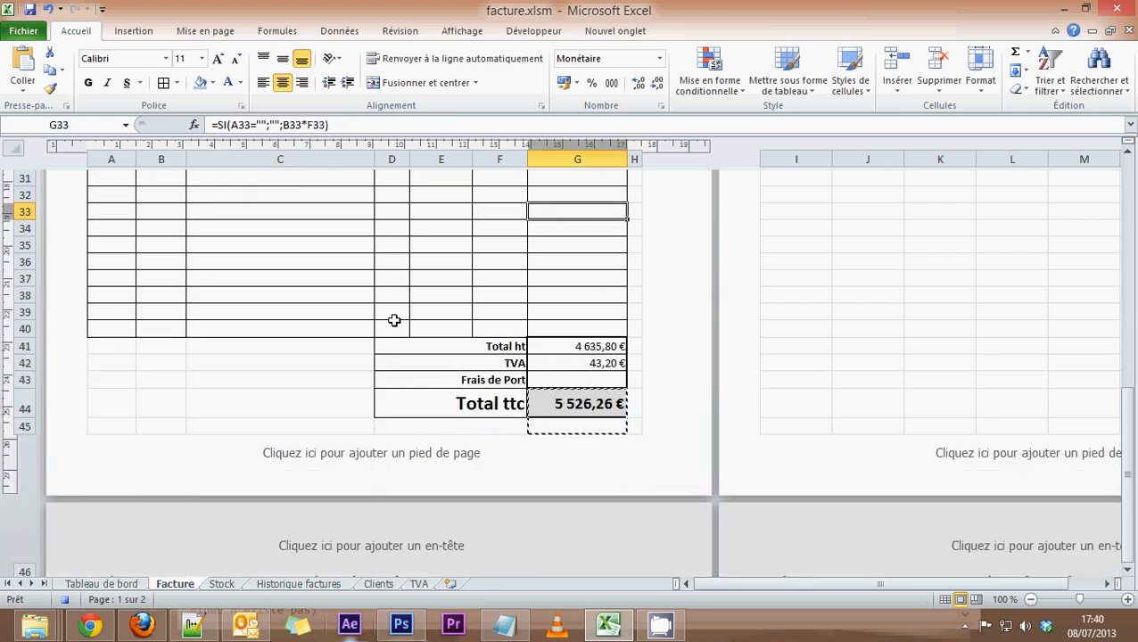
scroll(383, 326, up, 2)
click(361, 337)
key(ctrl+c)
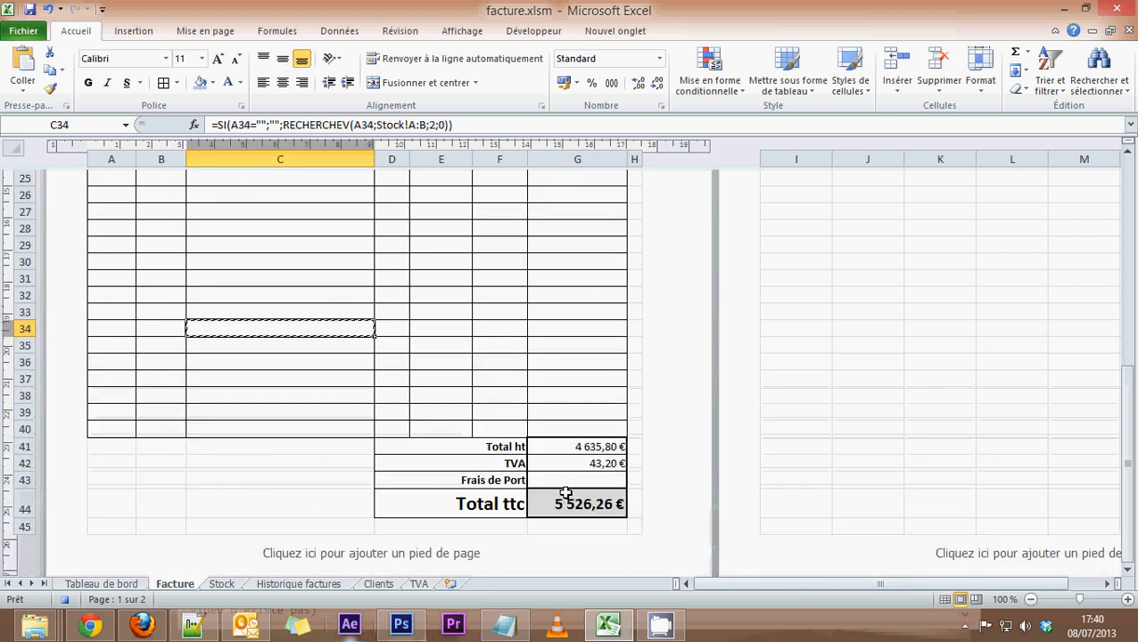
click(562, 491)
key(ctrl+v)
key(ctrl+z)
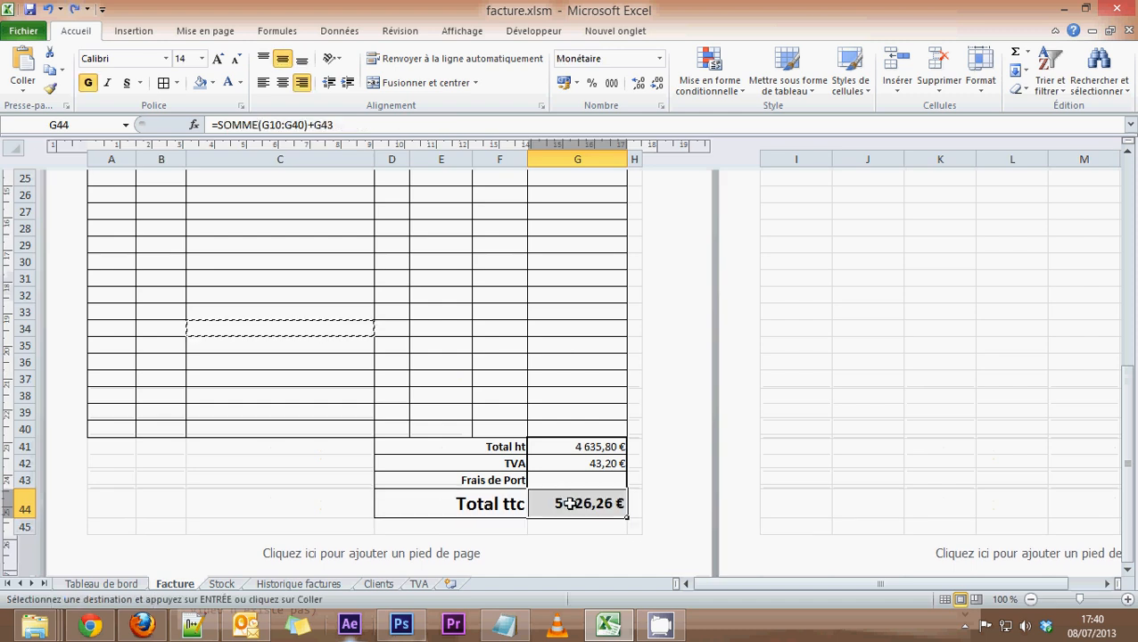
key(Up)
key(Up)
key(Up)
key(Up)
key(Up)
key(Up)
Copy the Total ttc from G44, paste it as a value into D2 of Historique factures, and format it as Monétaire.
click(569, 492)
key(ctrl+c)
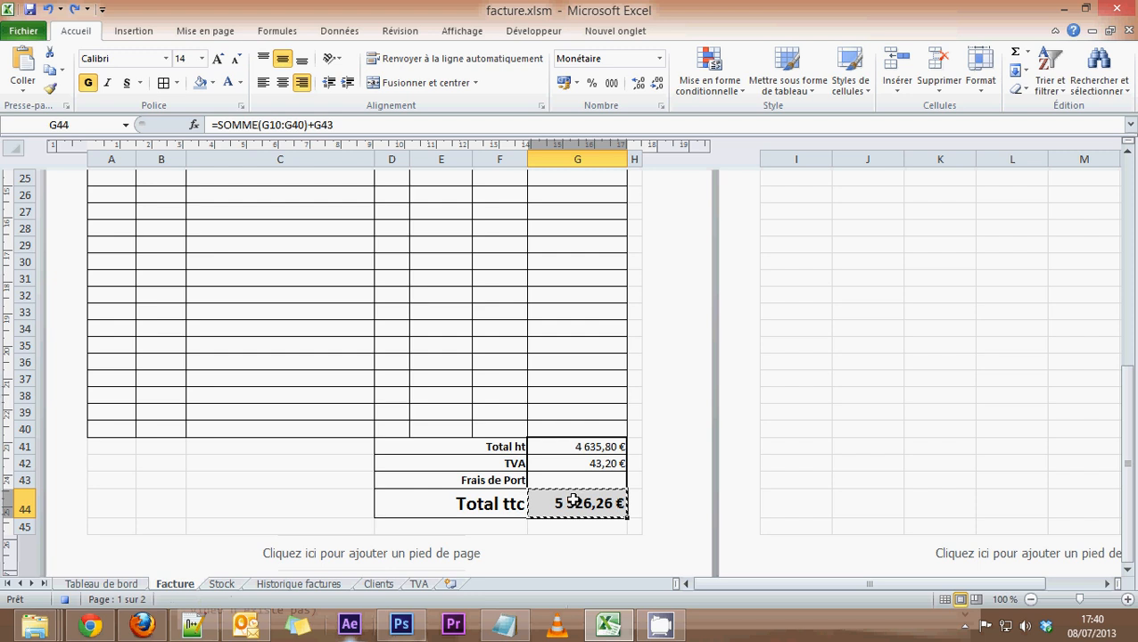
click(269, 585)
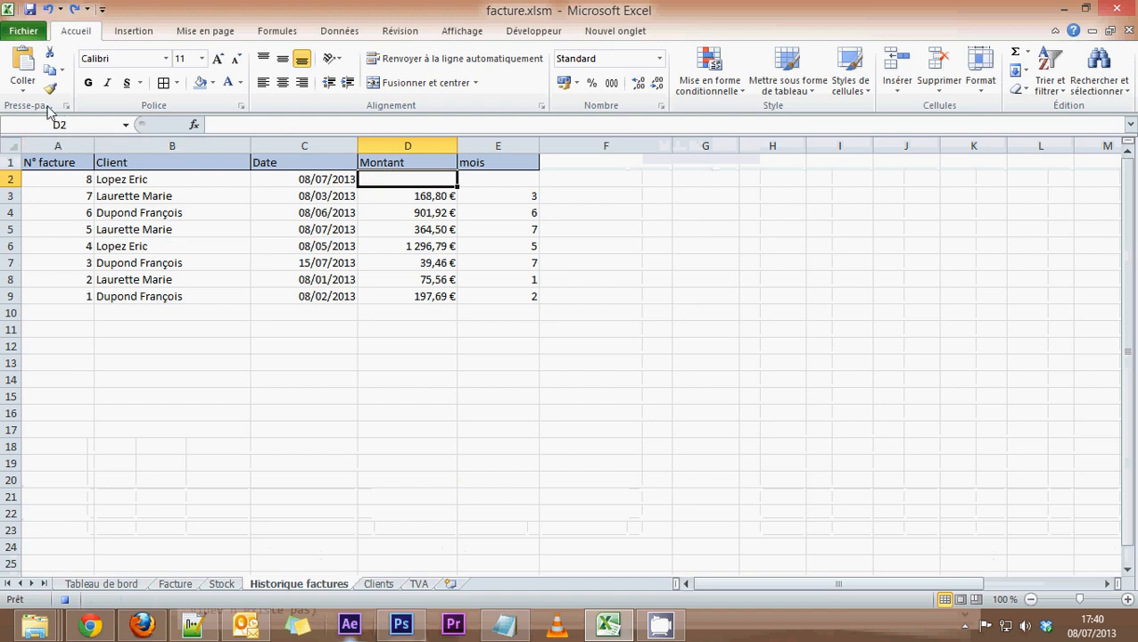
click(22, 89)
click(17, 193)
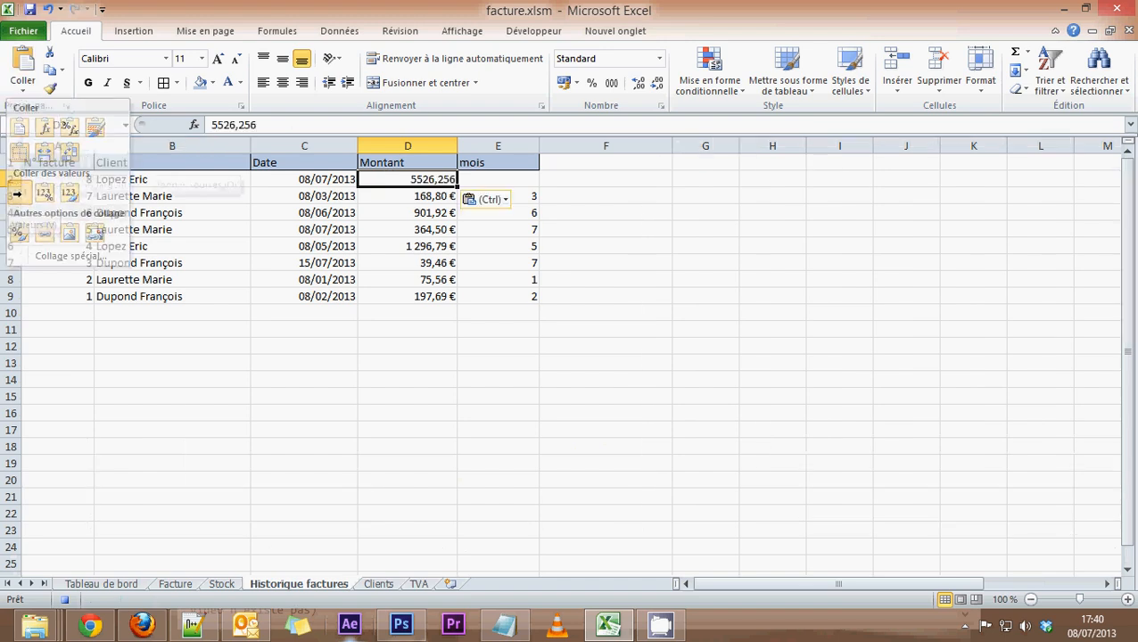
click(661, 59)
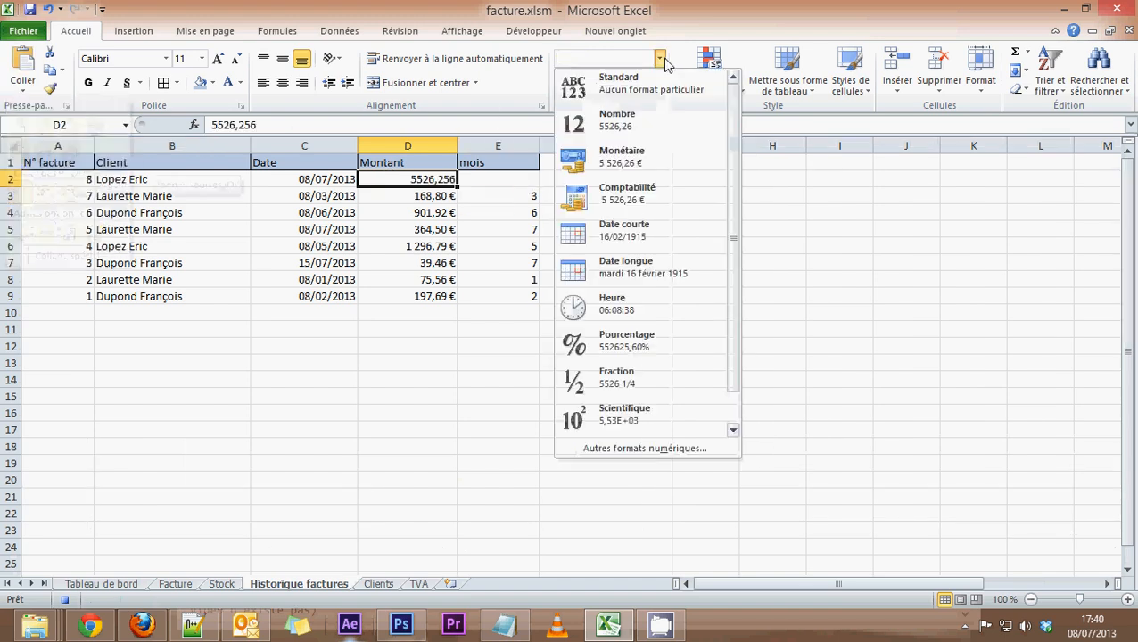
click(622, 172)
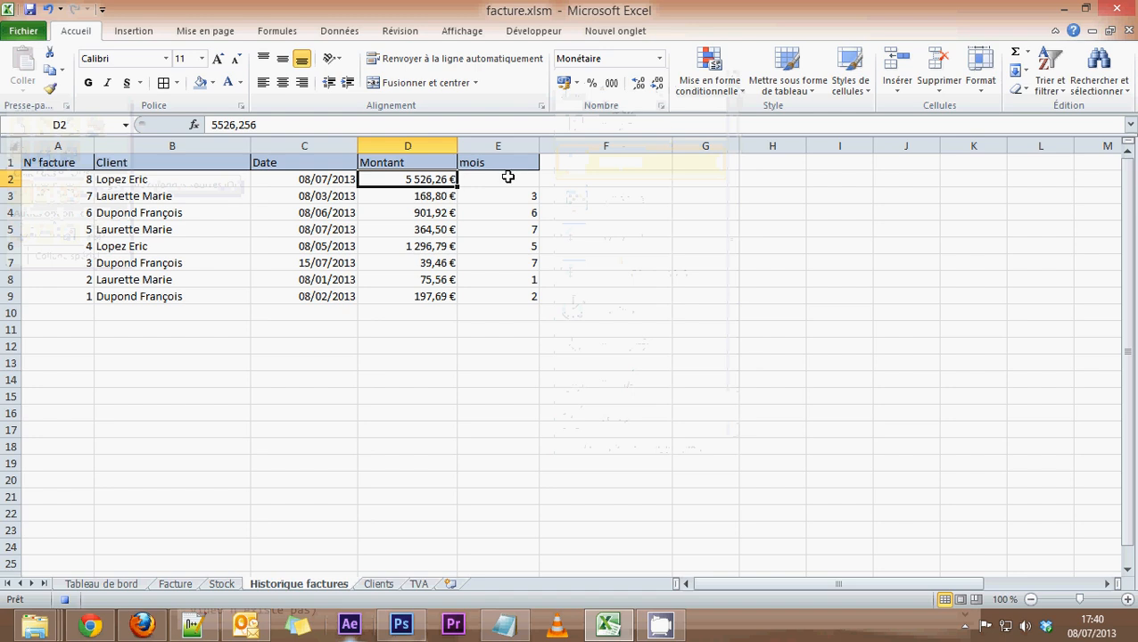
Fill the mois formula from E3 up into E2.
click(528, 196)
drag(540, 204, 534, 181)
click(524, 178)
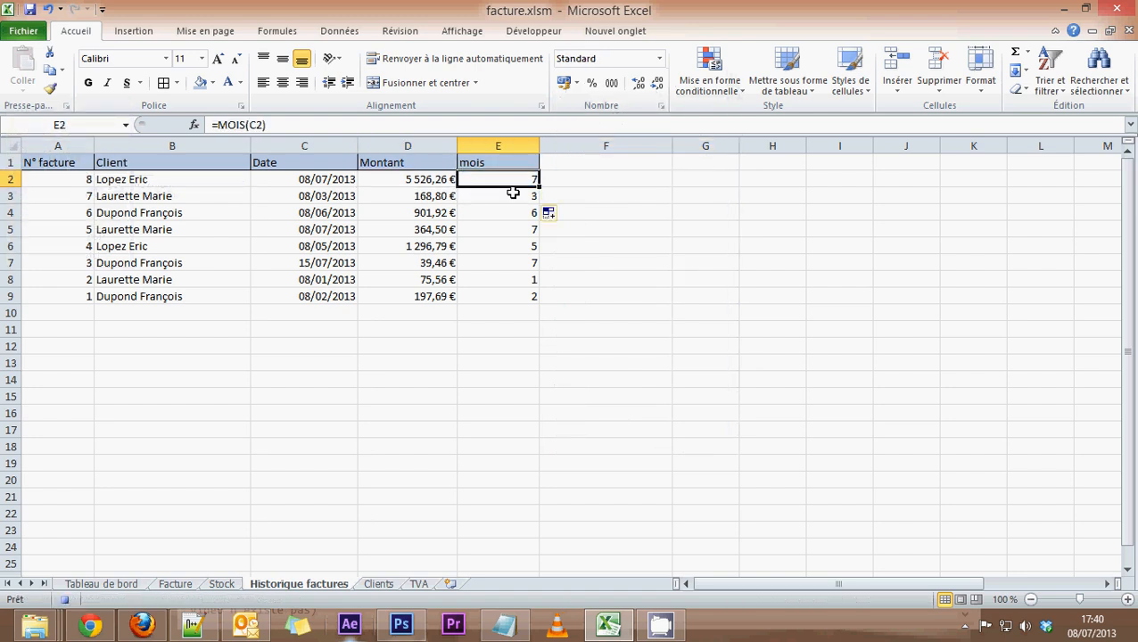
Return to cell A1 of the Facture sheet and stop recording the macro.
click(178, 586)
scroll(380, 482, up, 10)
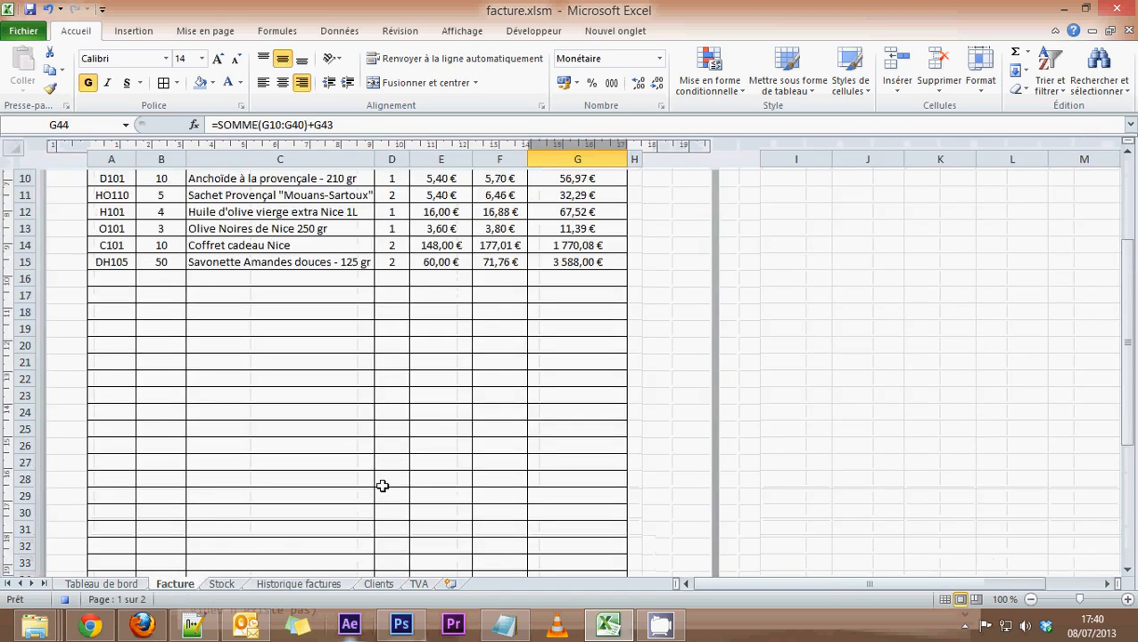
click(225, 272)
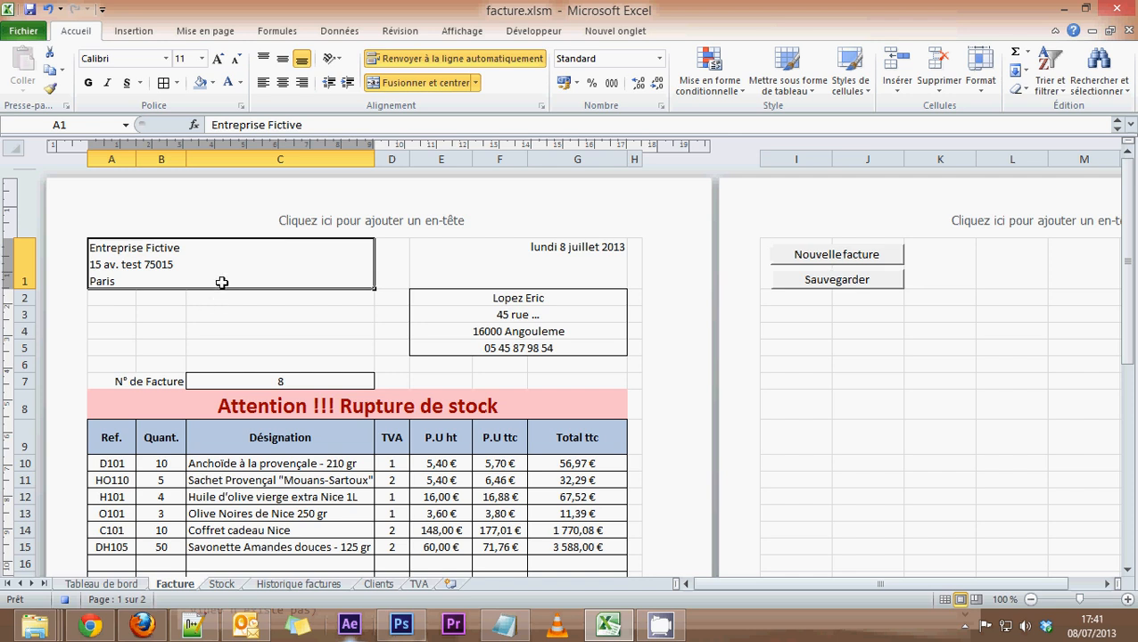
click(521, 34)
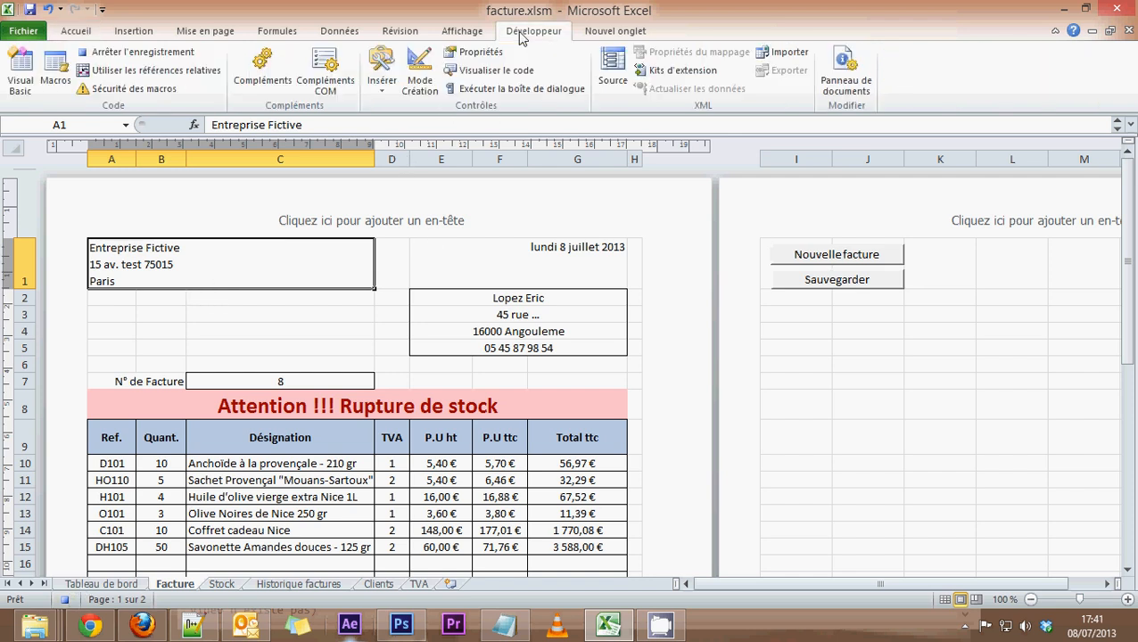
click(120, 55)
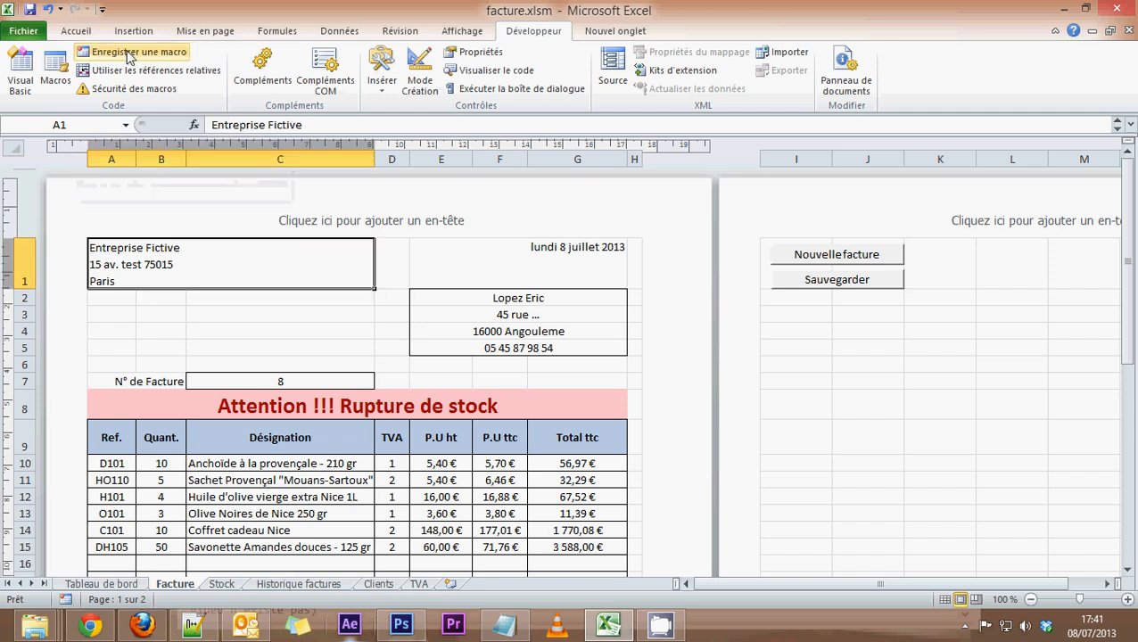
Assign the macro sauvfacture2 to the Sauvegarder button on the Facture sheet.
right_click(803, 282)
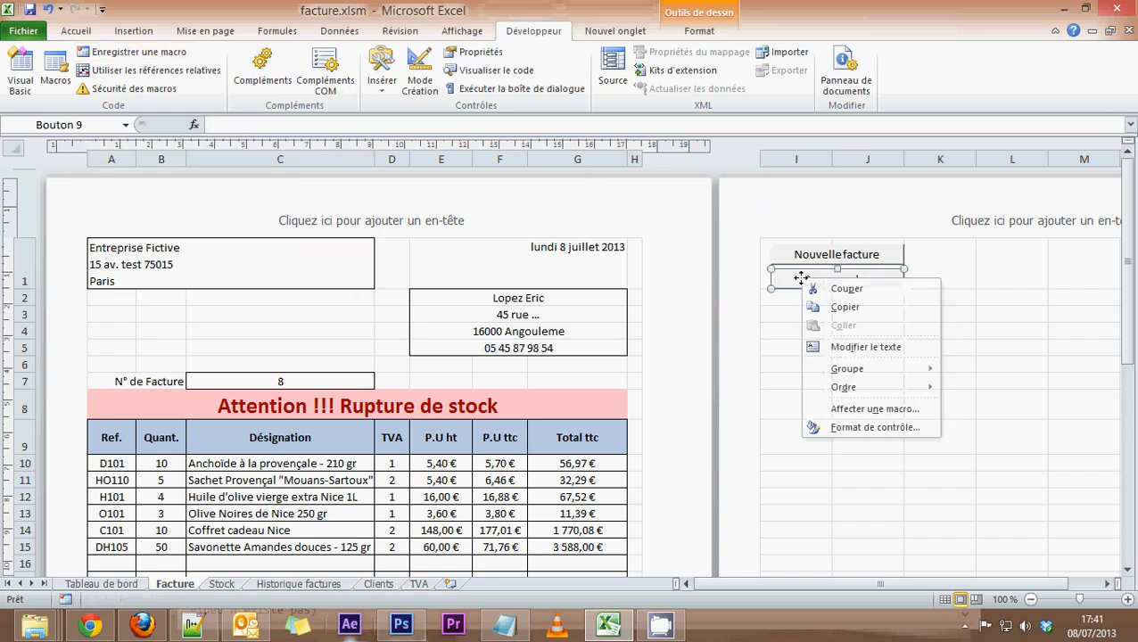
click(867, 410)
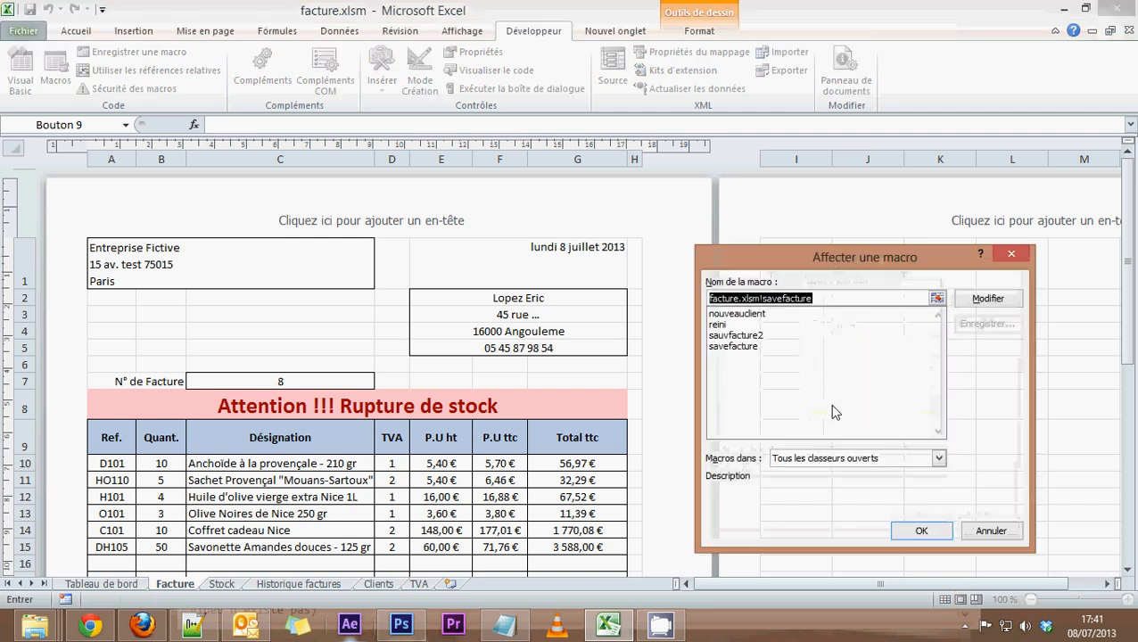
click(738, 335)
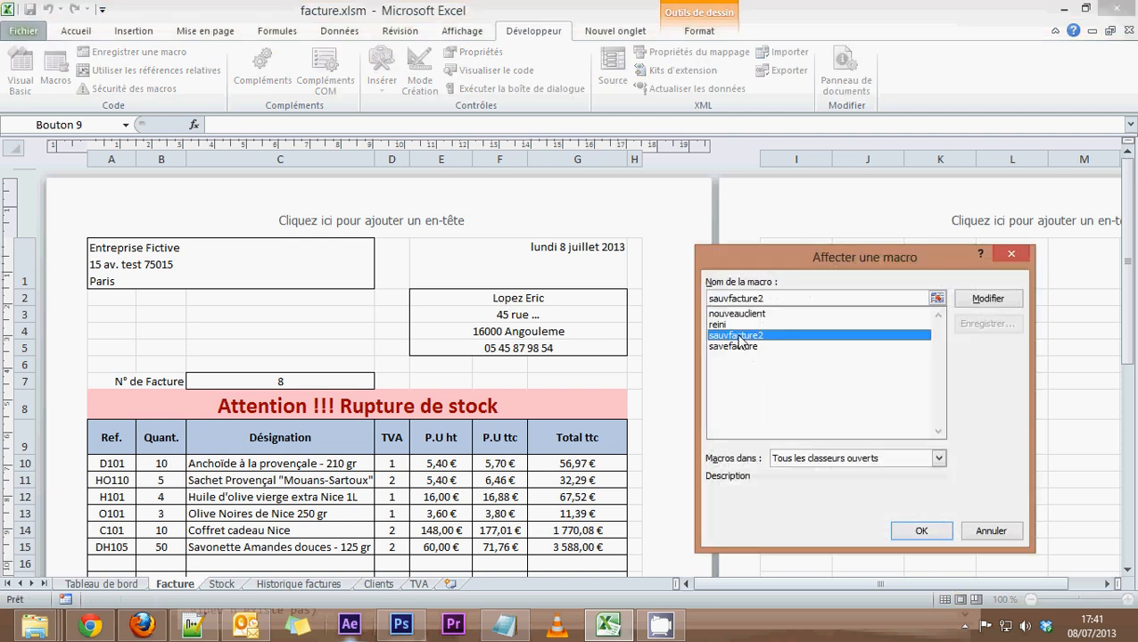
click(921, 535)
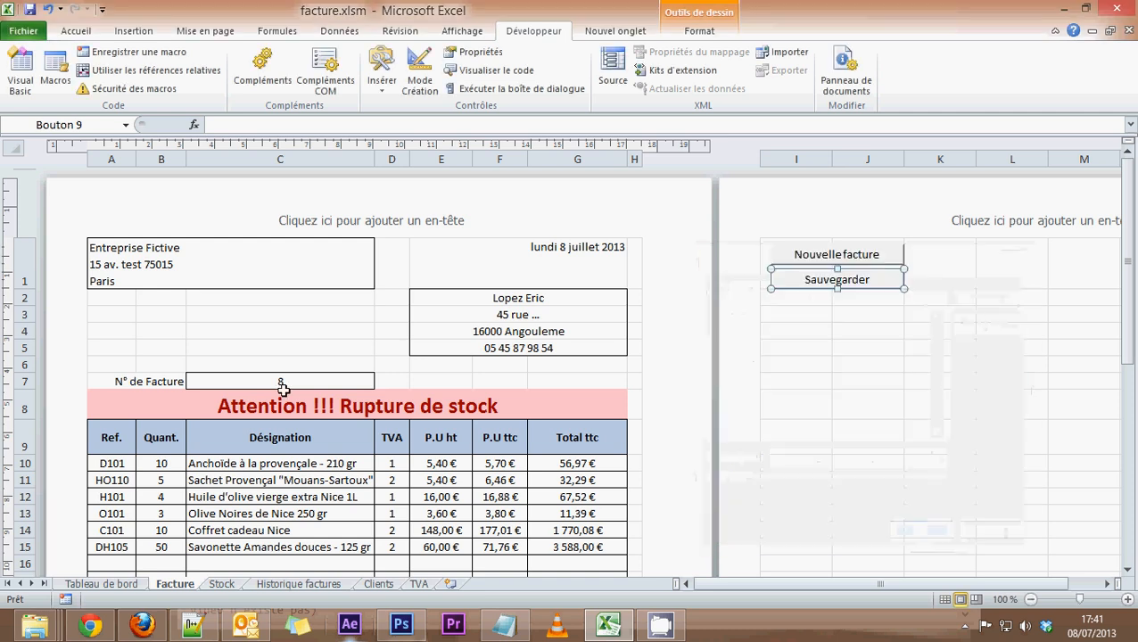
Deselect the Sauvegarder button and run Nouvelle facture to clear the invoice form.
scroll(283, 385, down, 3)
scroll(295, 219, up, 1)
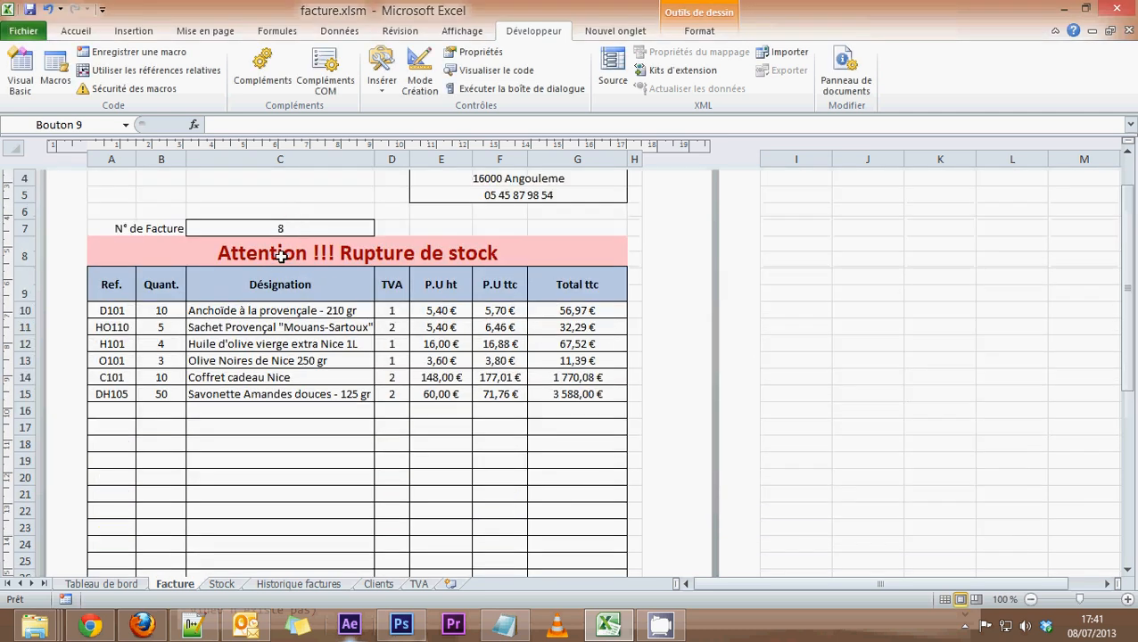
scroll(281, 256, up, 1)
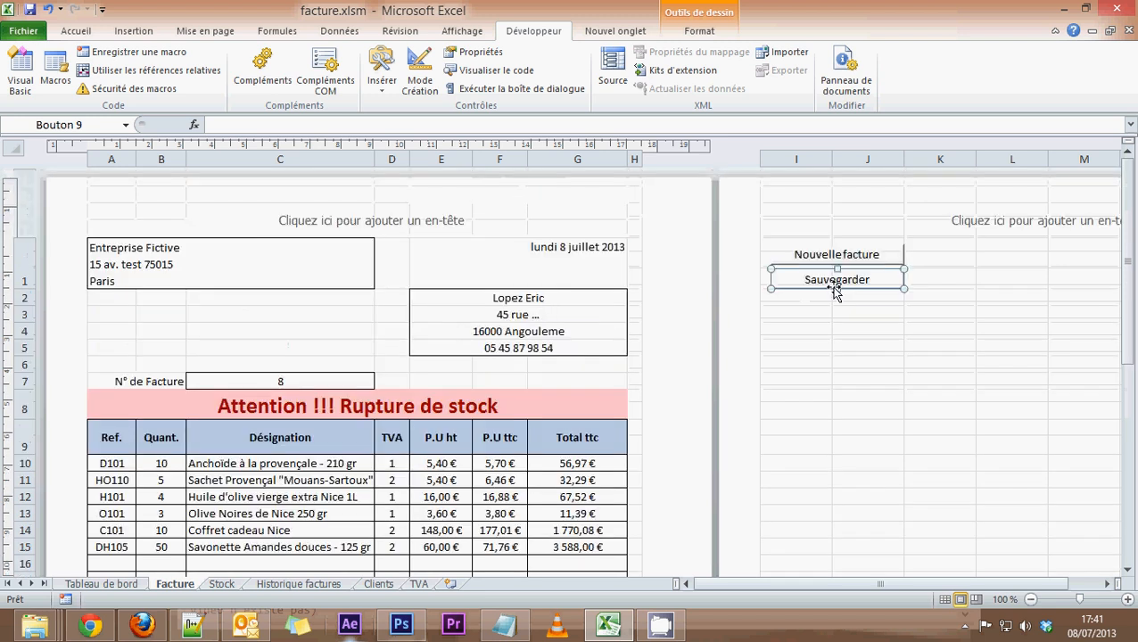
click(807, 346)
click(818, 256)
scroll(255, 395, down, 2)
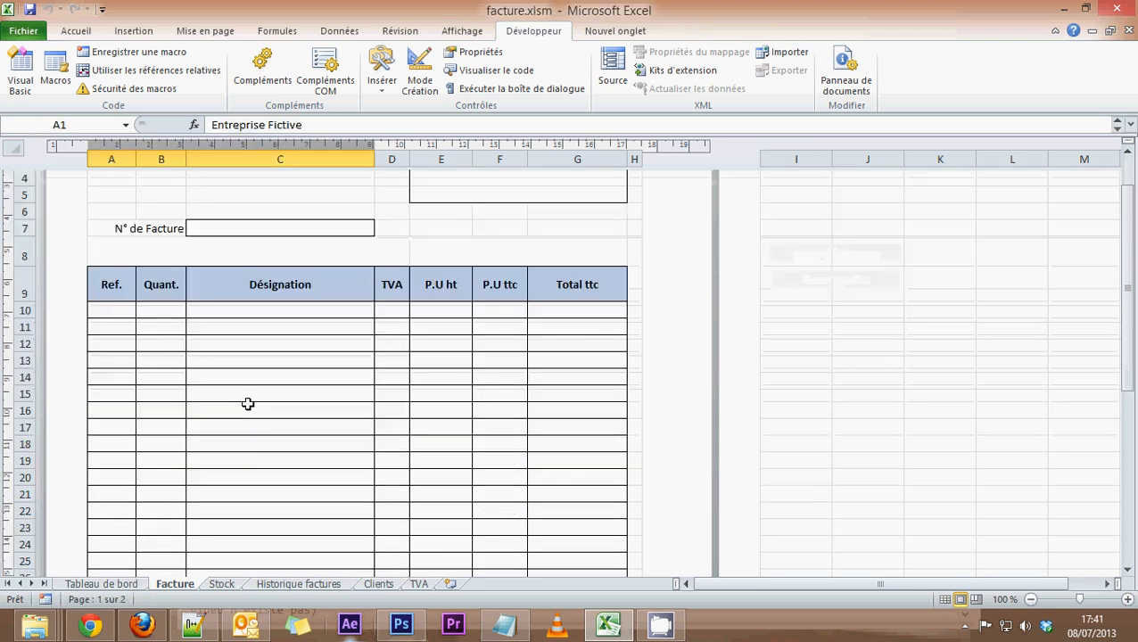
scroll(248, 404, up, 1)
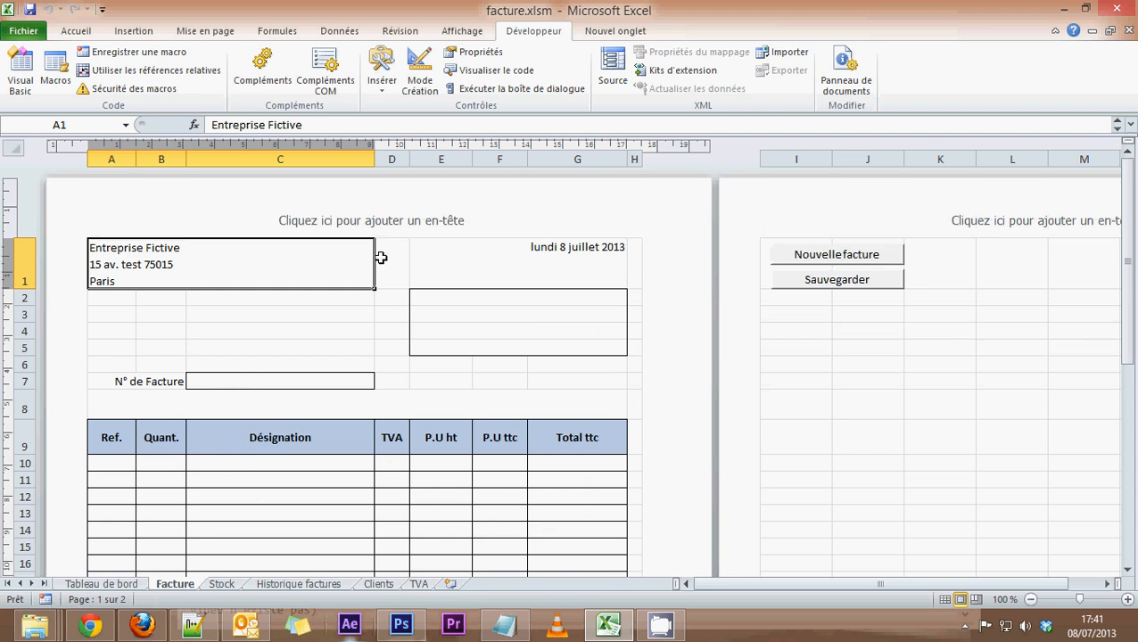
Check the monthly totals chart on Tableau de bord and the invoice counts and amounts on the Clients sheet.
click(105, 584)
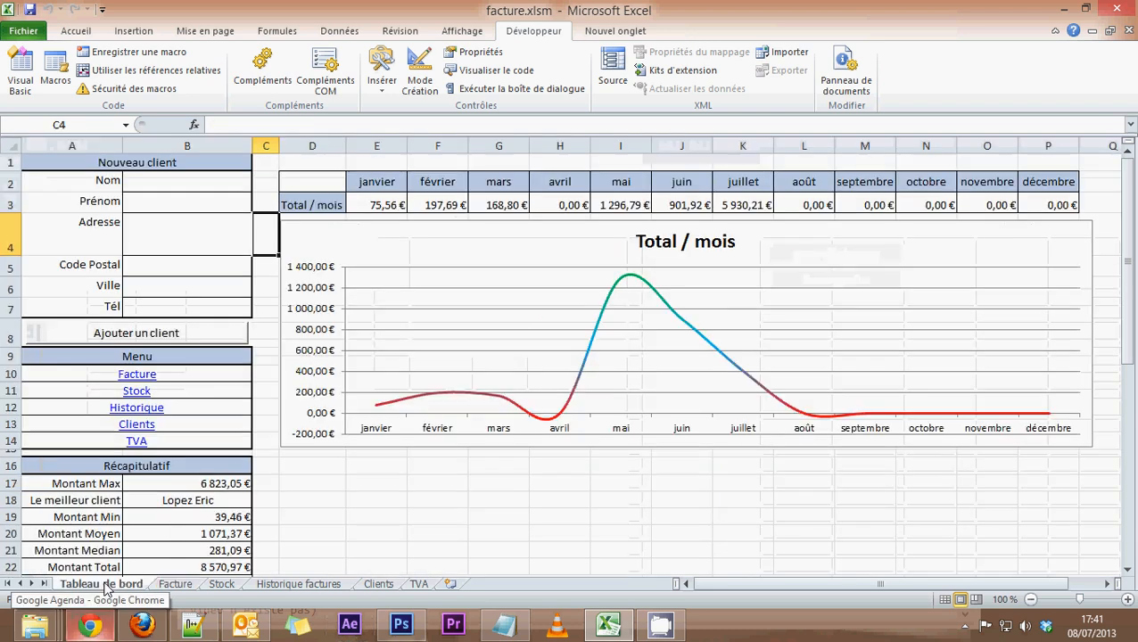
click(423, 498)
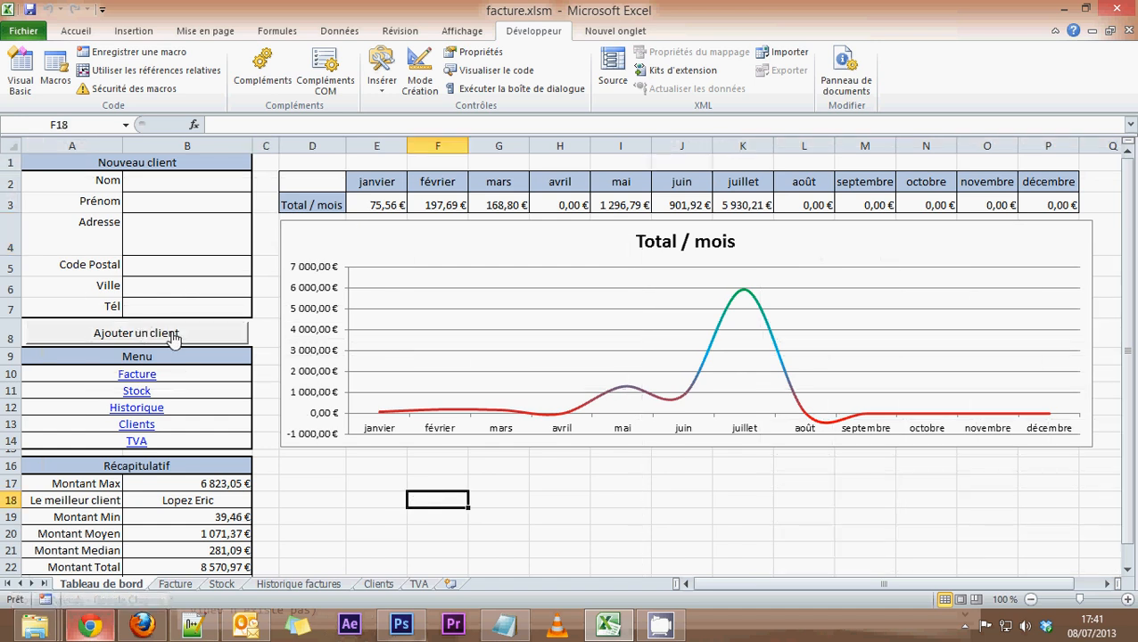
click(378, 584)
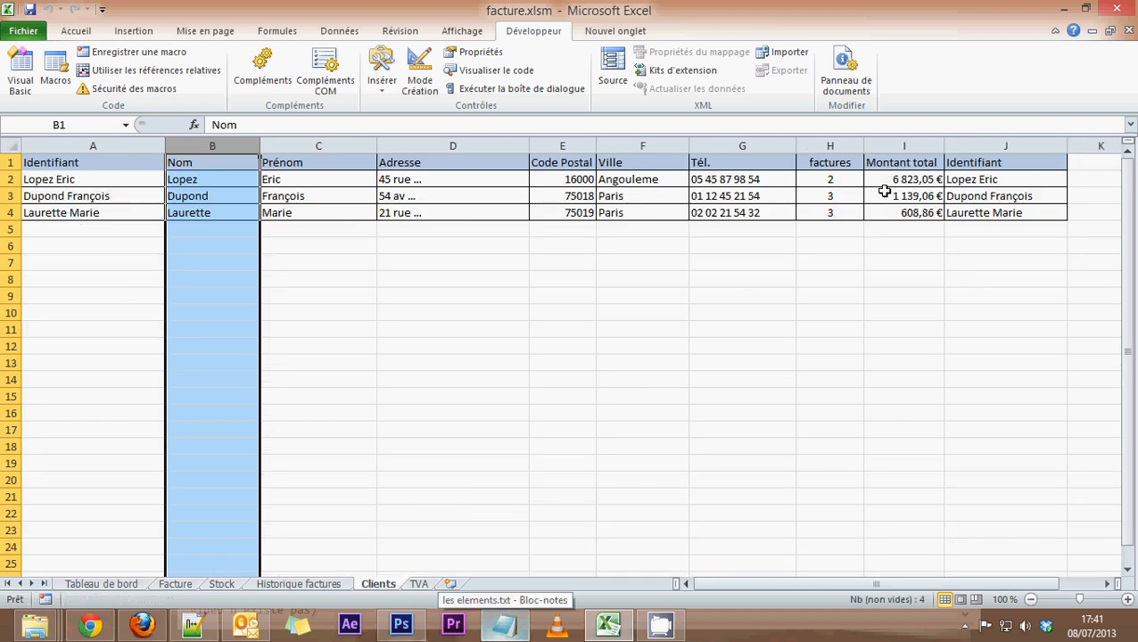
click(546, 293)
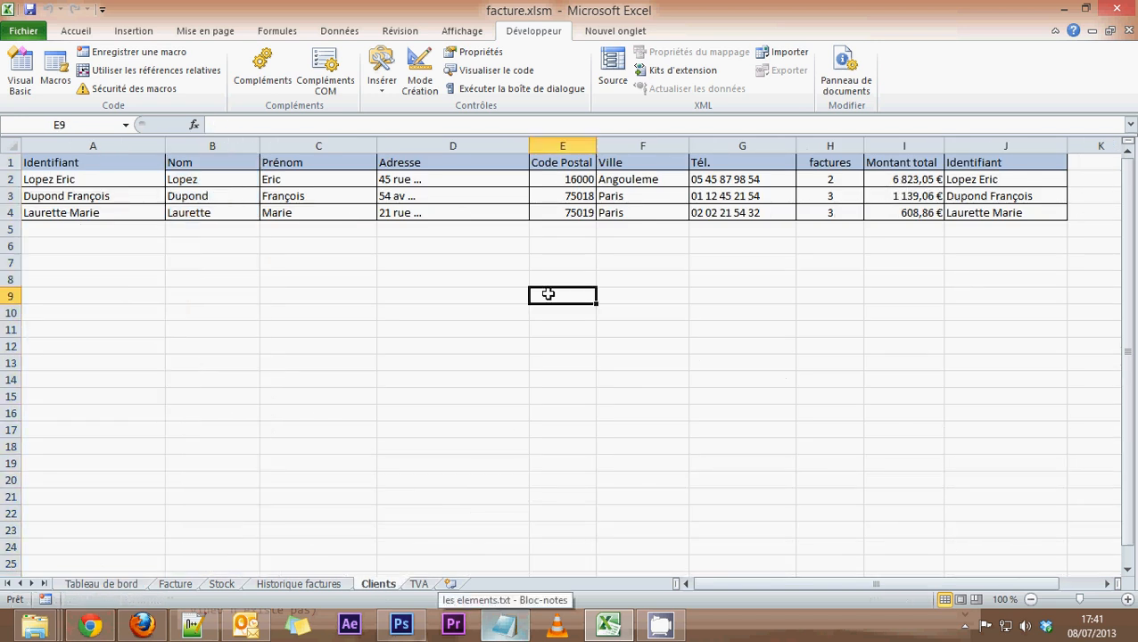
click(122, 584)
click(376, 498)
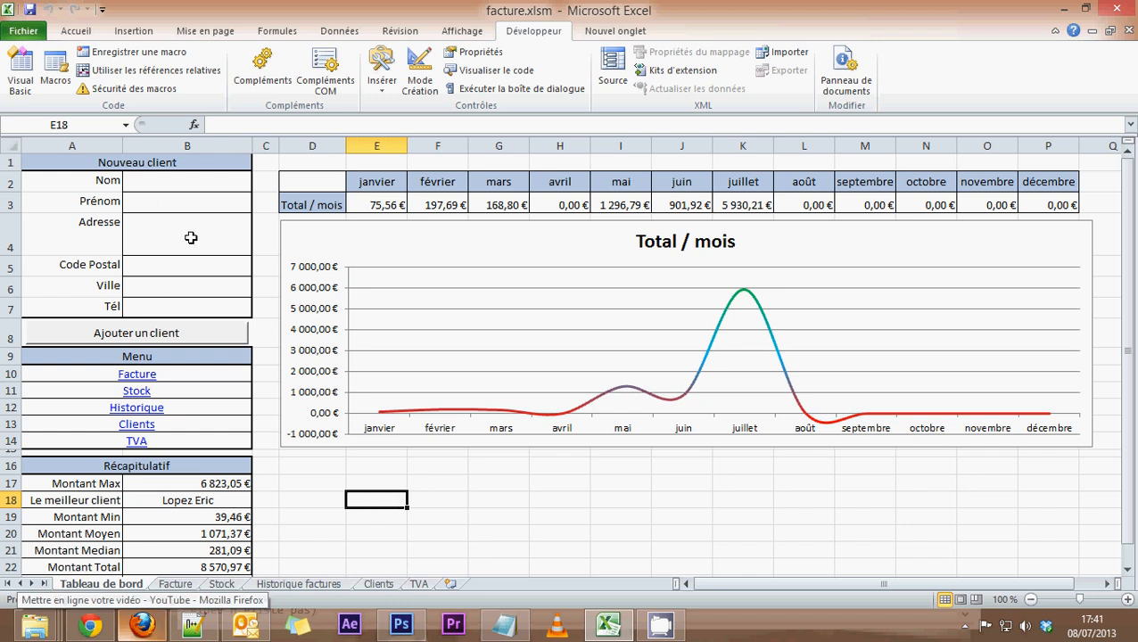
Start recording a macro named nouveauclient2 stored in Ce classeur, and go to the Clients sheet.
click(302, 453)
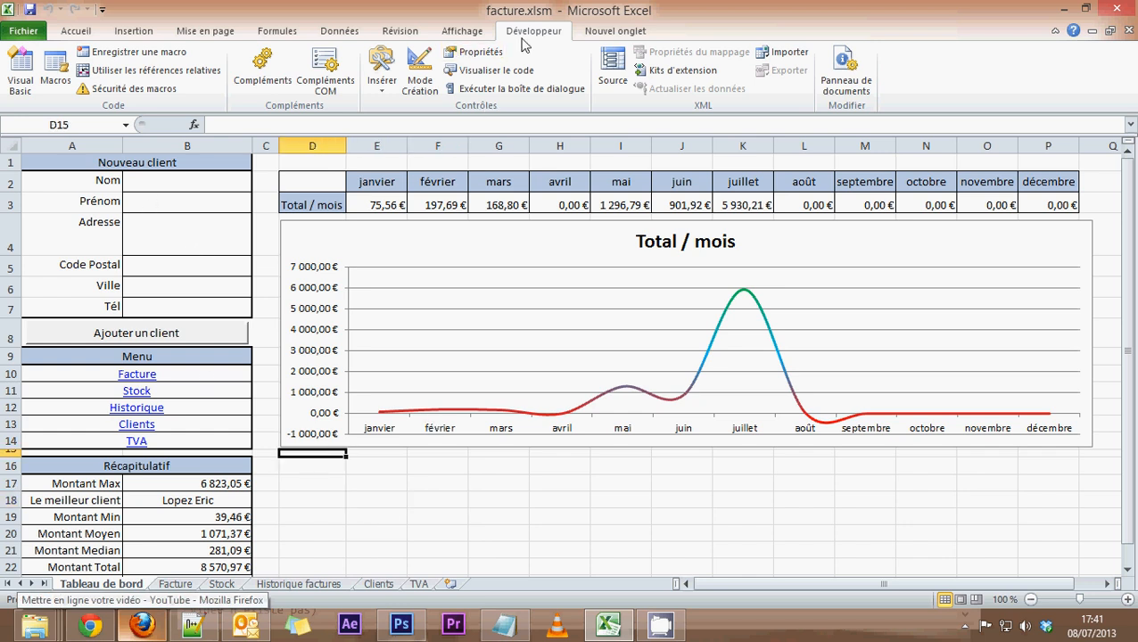
click(134, 52)
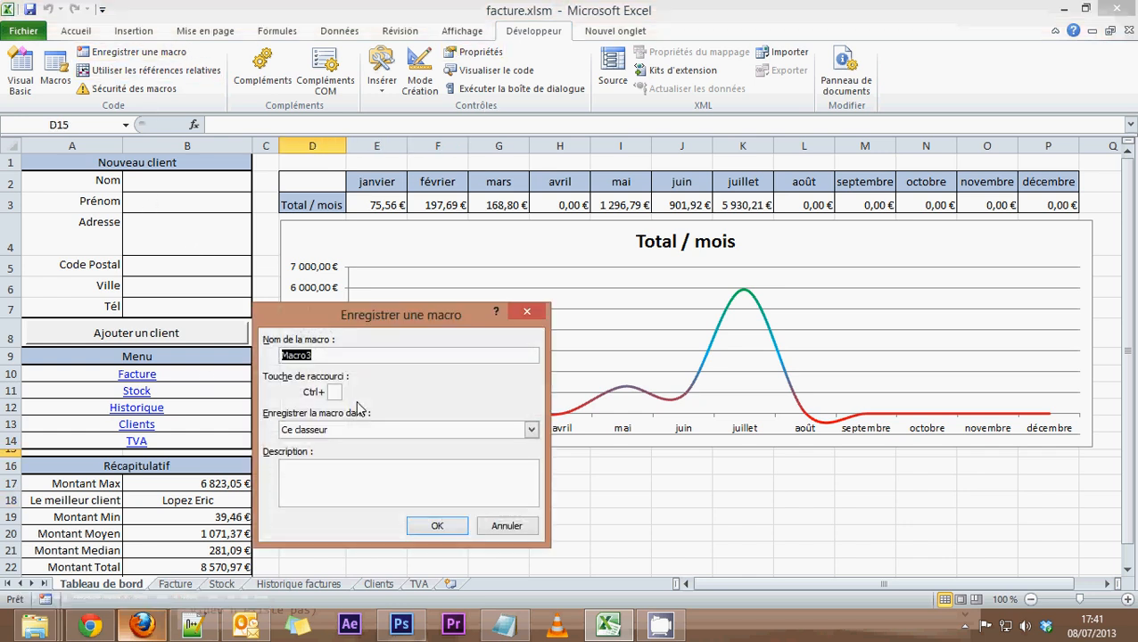
text(nouveauclient2)
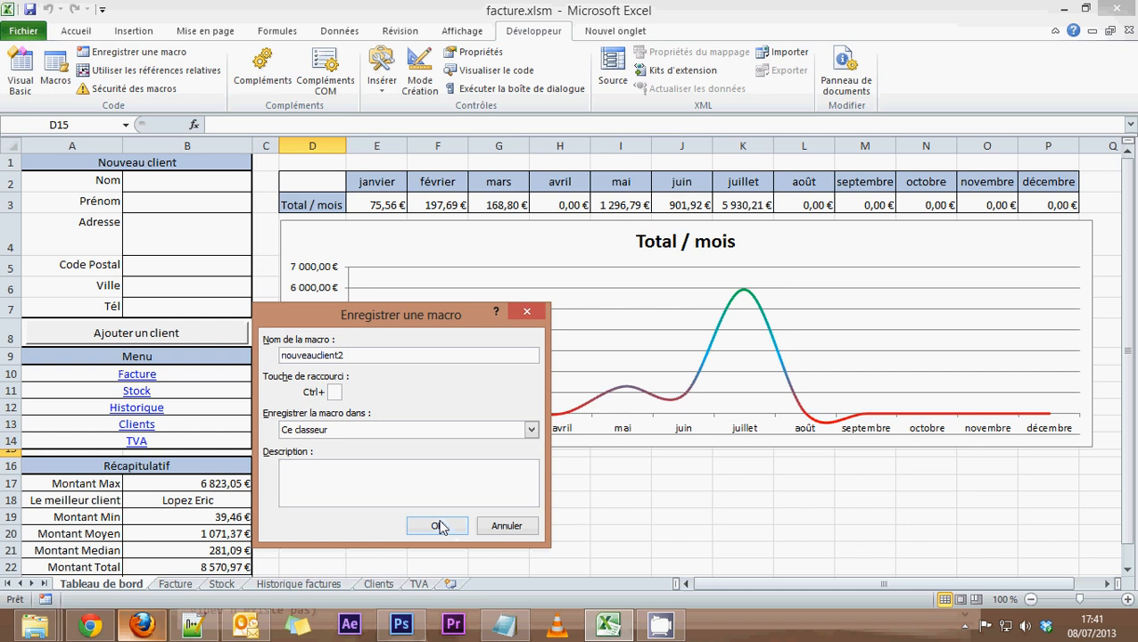
click(437, 525)
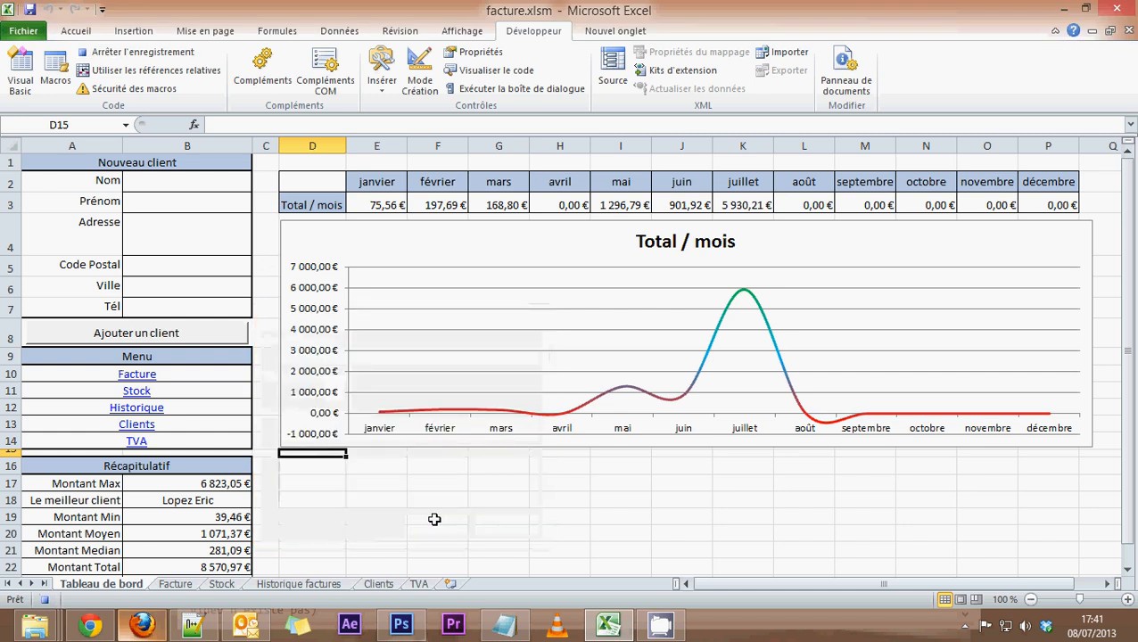
click(376, 585)
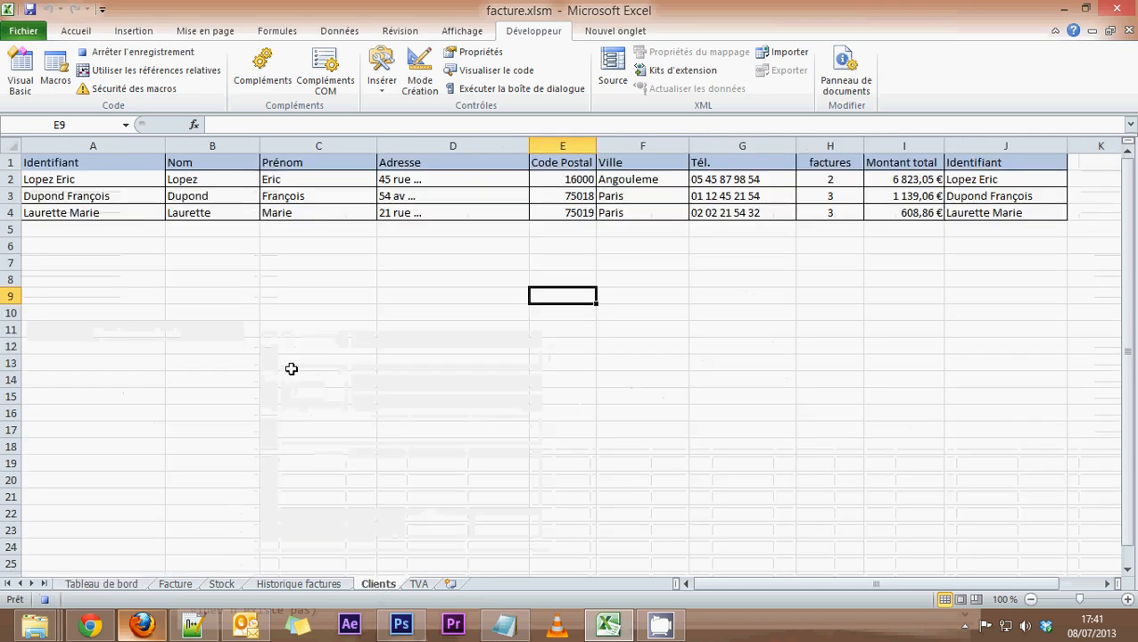
Insert a blank row above the first client on the Clients sheet and clear its inherited header formatting.
right_click(13, 184)
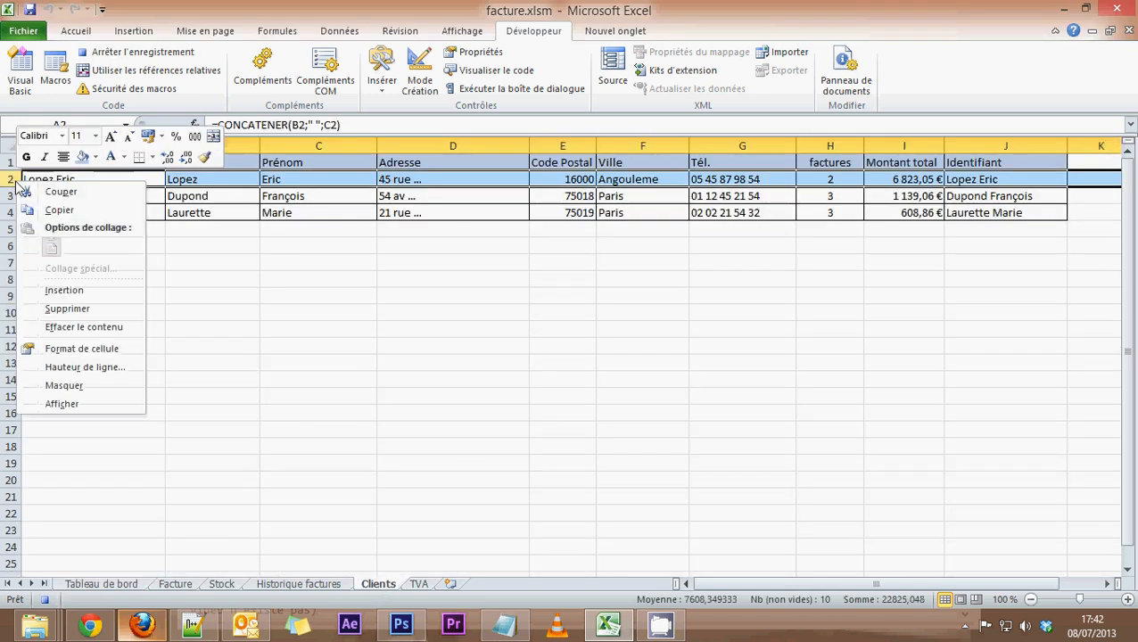
click(61, 292)
click(264, 293)
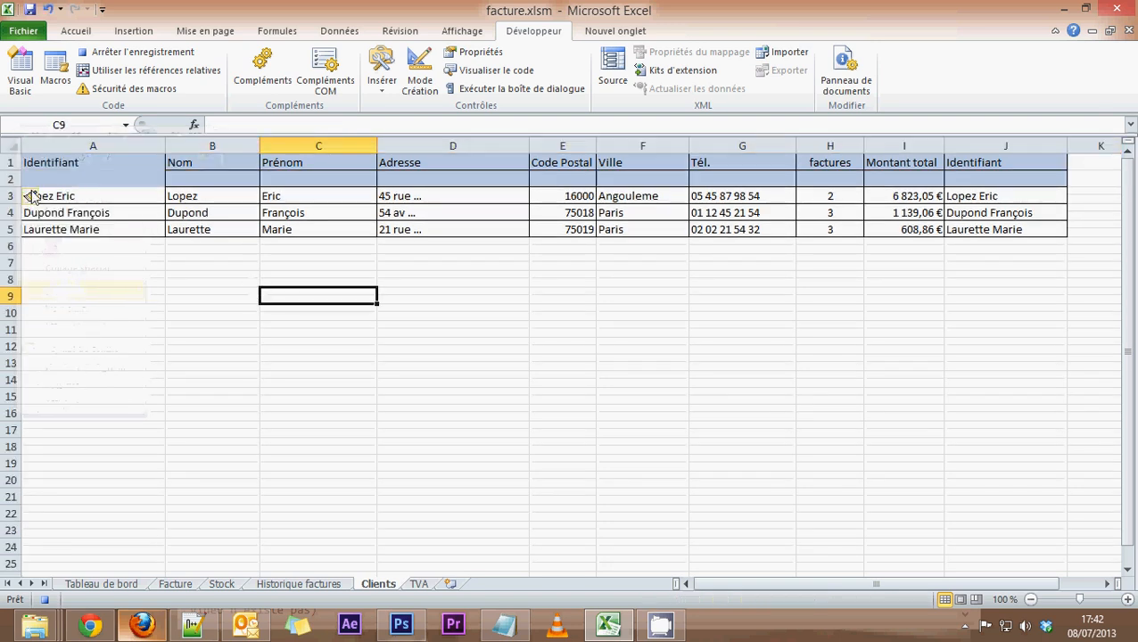
click(31, 196)
click(36, 256)
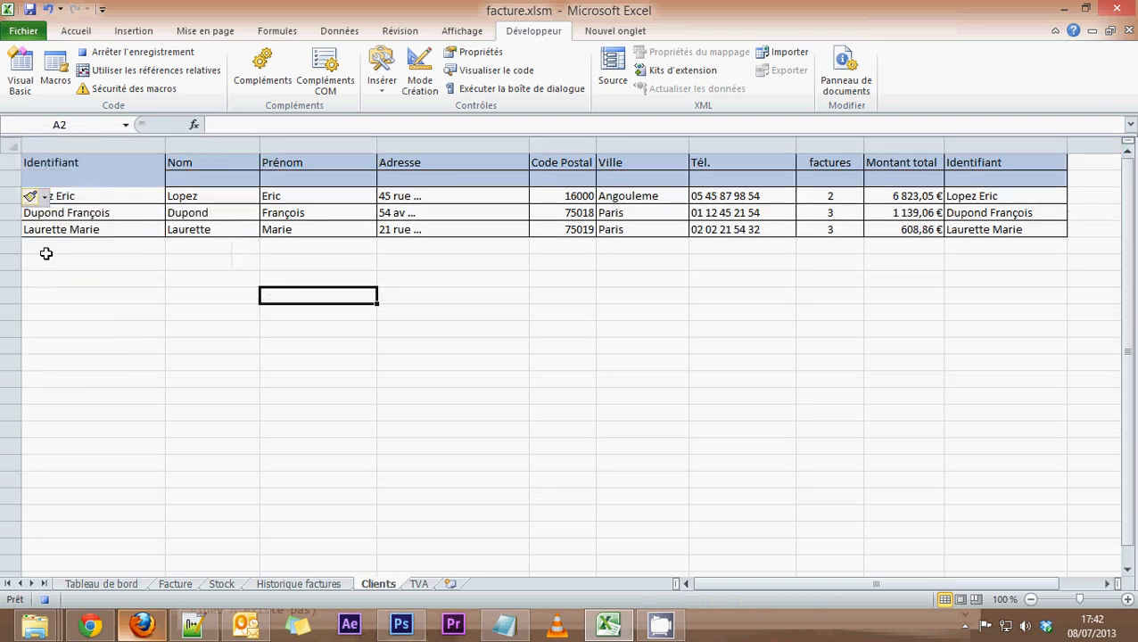
click(126, 278)
Apply all borders to the blank client row A2:J2.
drag(995, 180, 100, 176)
click(76, 30)
click(164, 82)
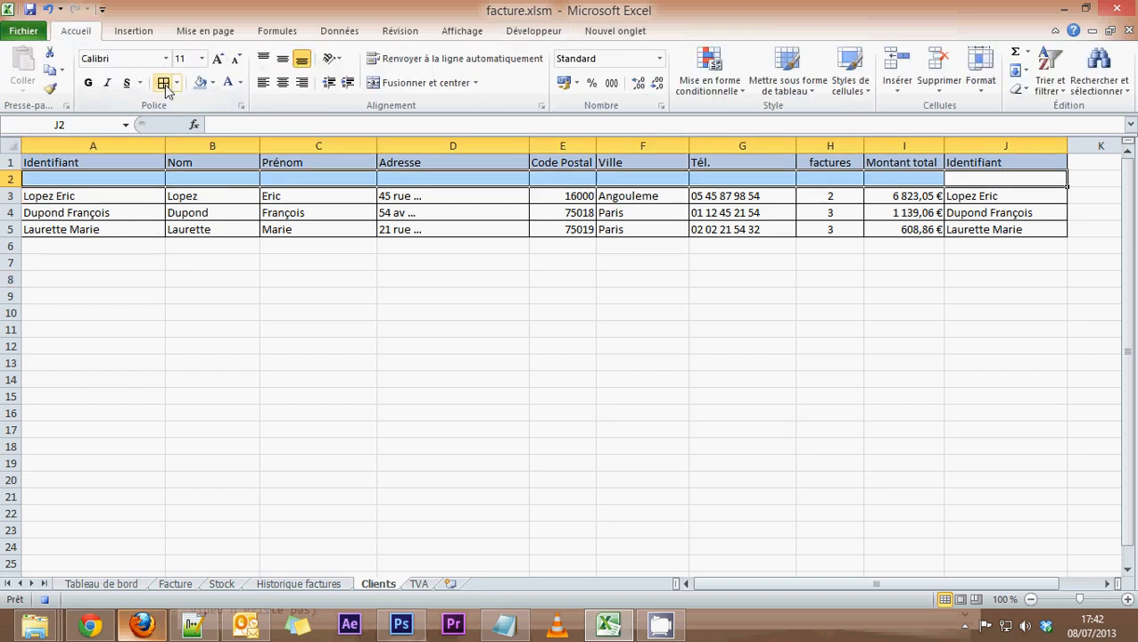
click(156, 272)
Fill the Identifiant formulas from A3 and J3 up into A2 and J2.
click(150, 197)
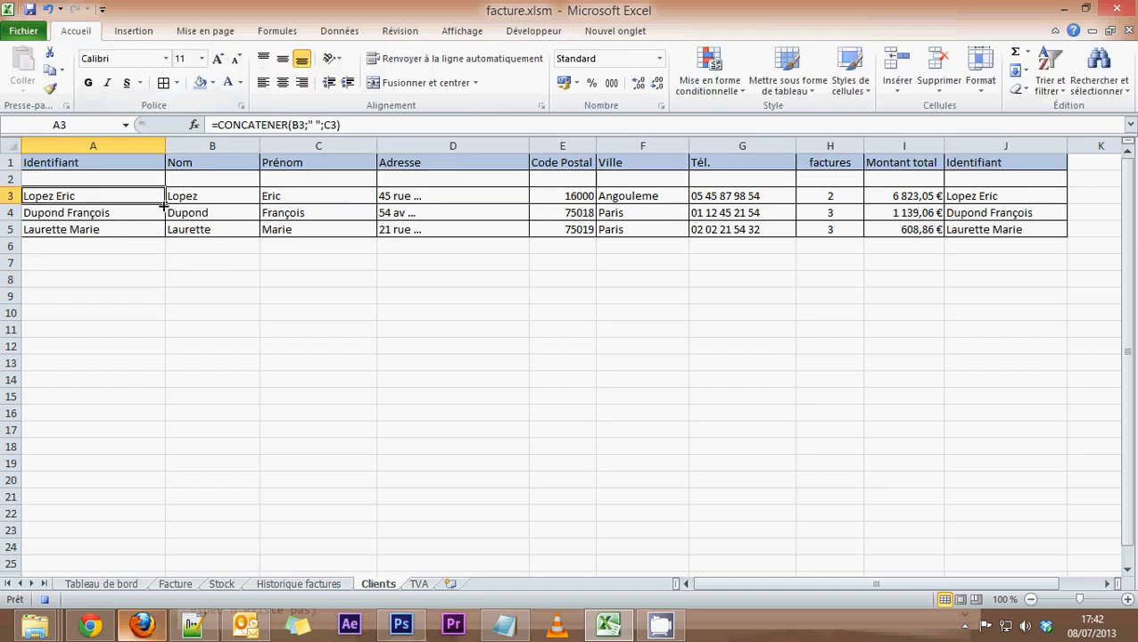
drag(163, 204, 164, 174)
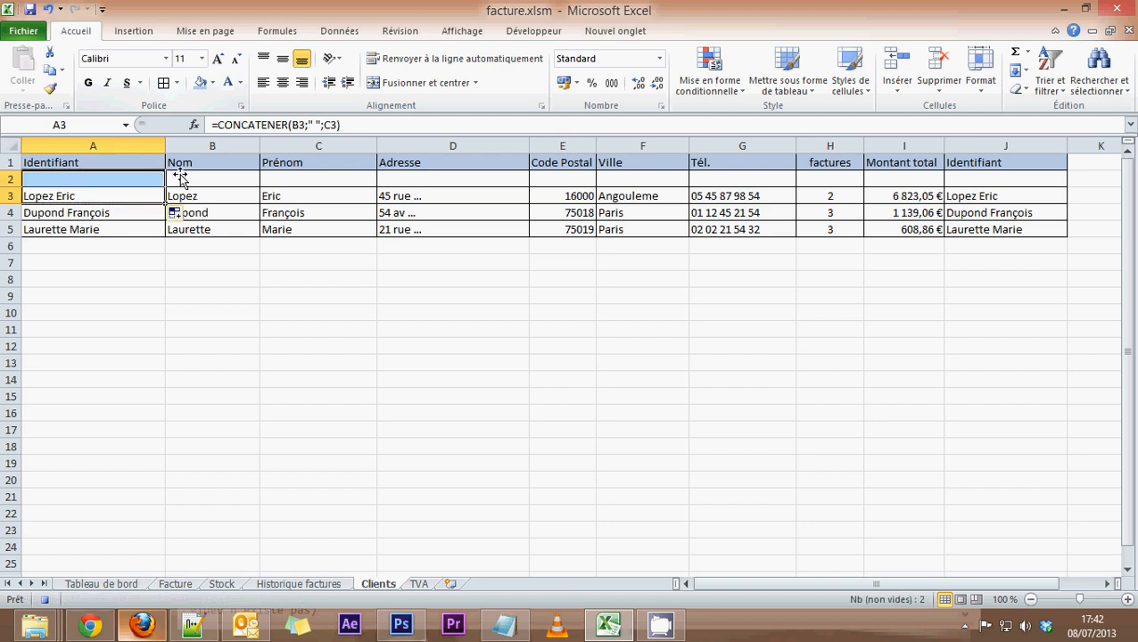
click(993, 194)
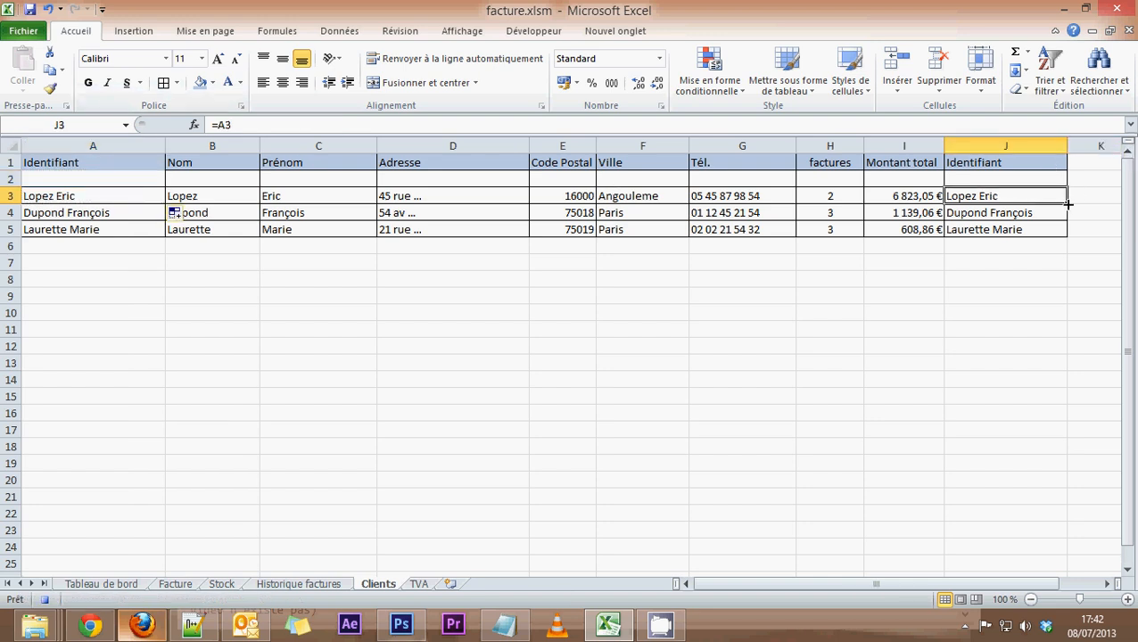
drag(1067, 204, 1067, 172)
Fill the Montant total and factures formulas from I3 and H3 up into row 2.
click(910, 196)
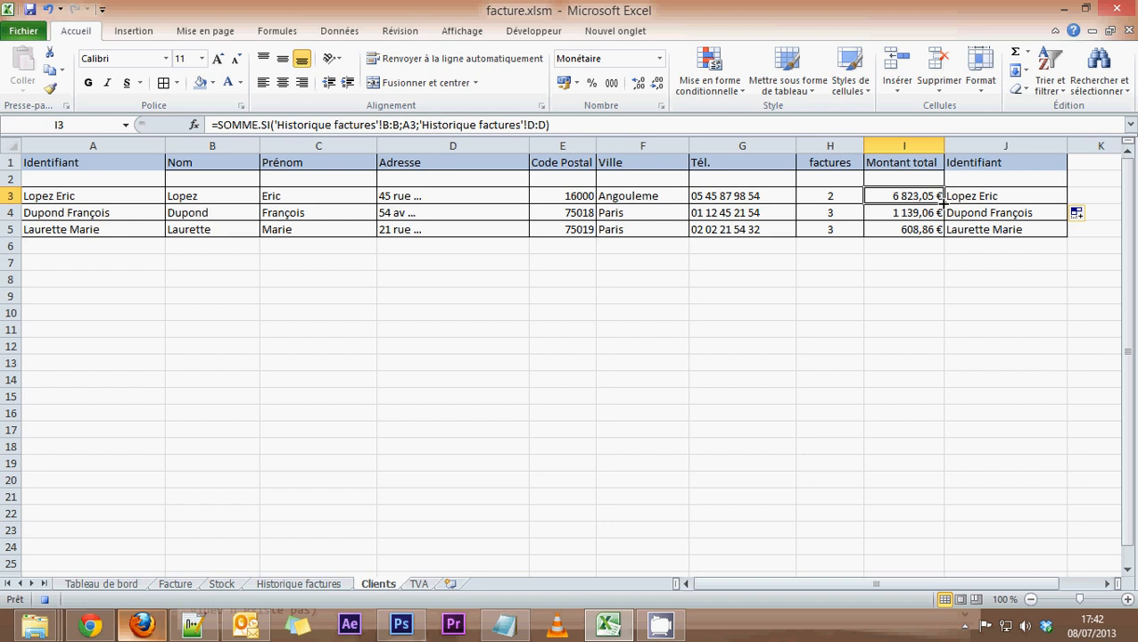
drag(944, 203, 945, 178)
click(851, 198)
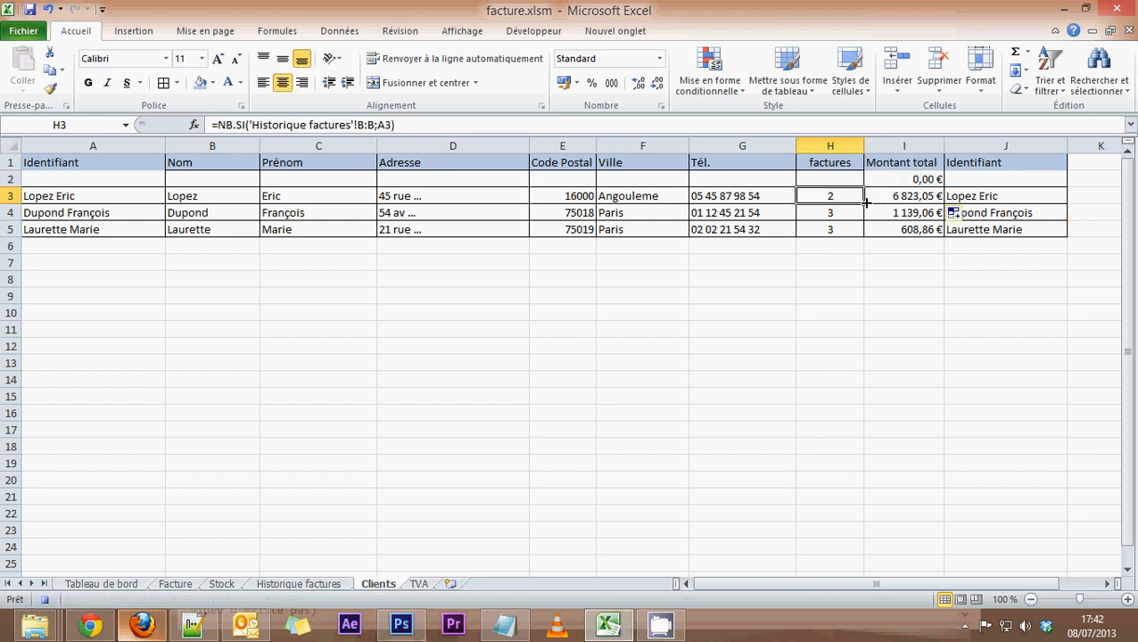
drag(865, 203, 864, 177)
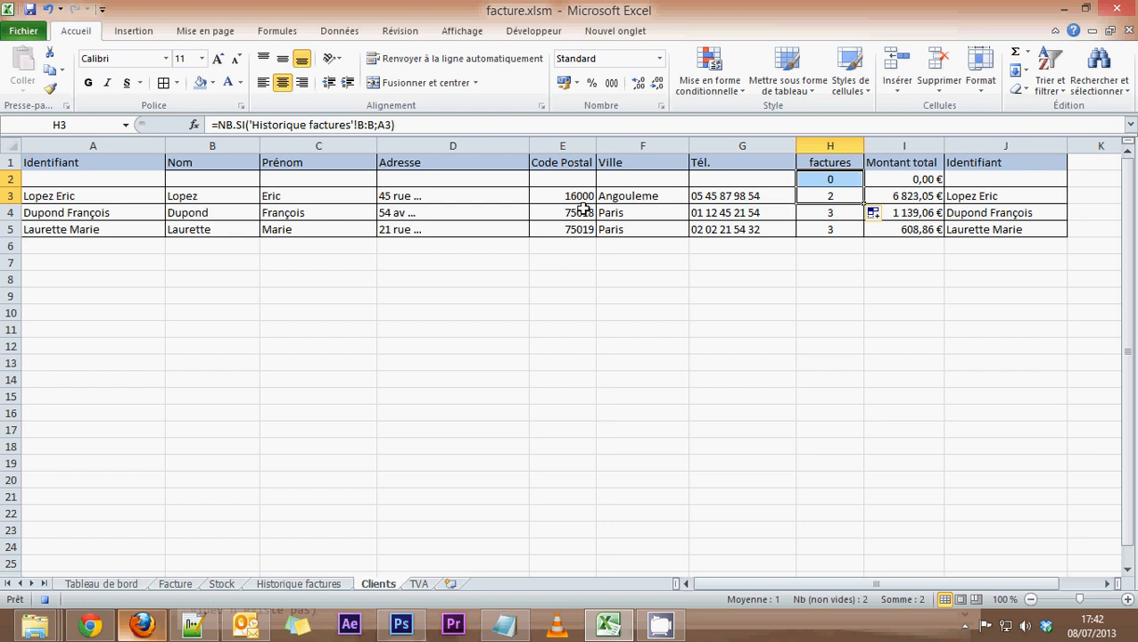
Copy the Nom field B2 from Tableau de bord and paste it as values into B2 on Clients.
click(112, 588)
click(170, 188)
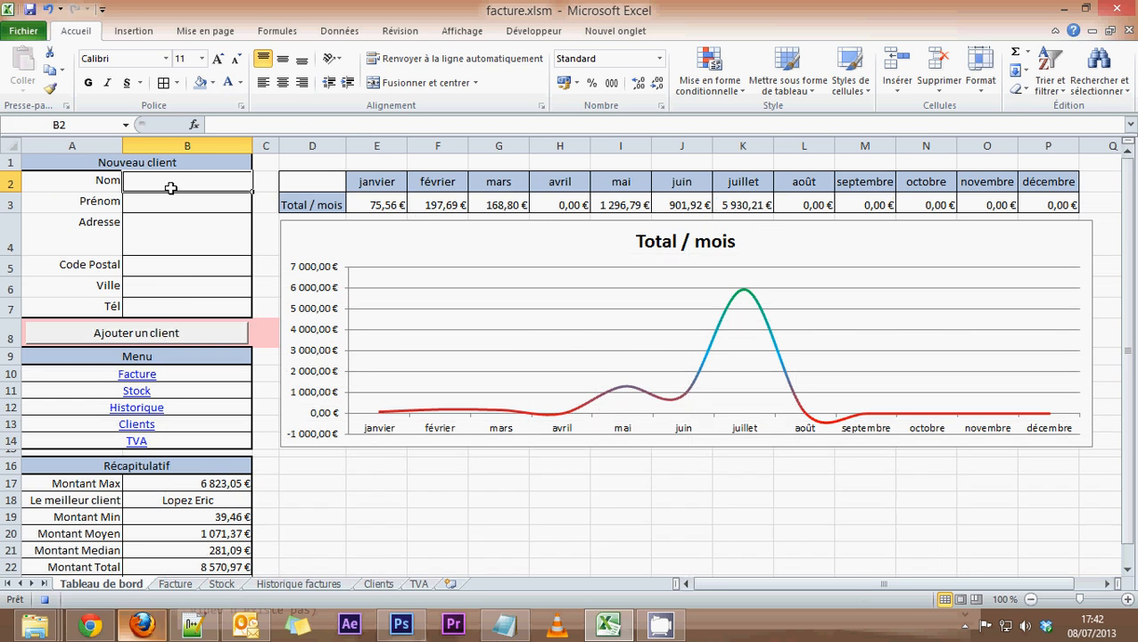
key(ctrl+c)
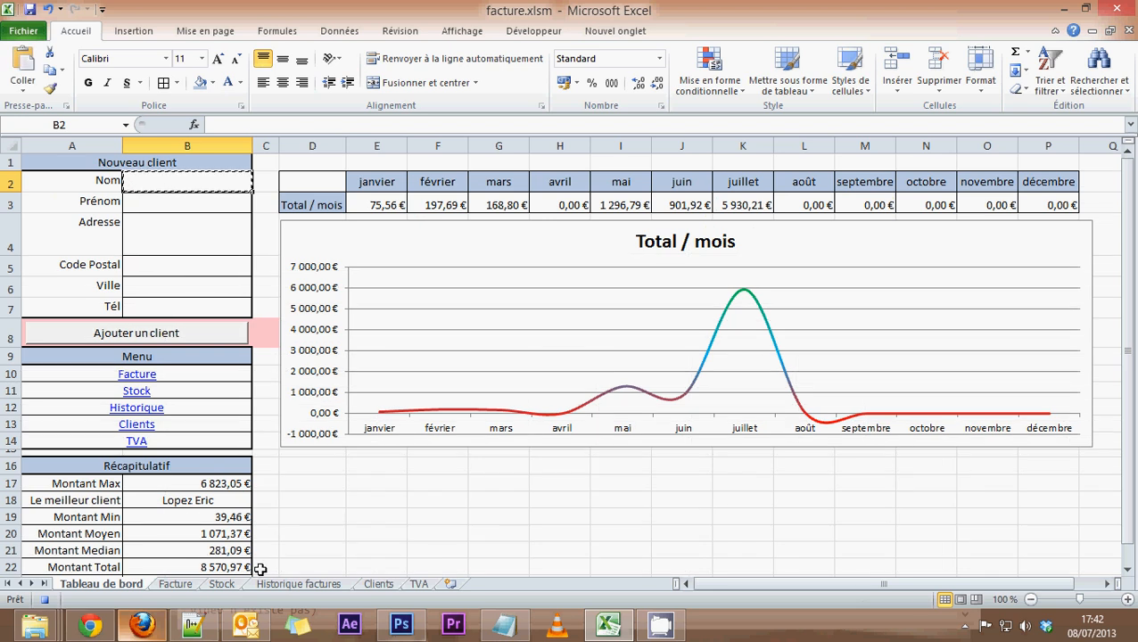
click(378, 584)
click(177, 178)
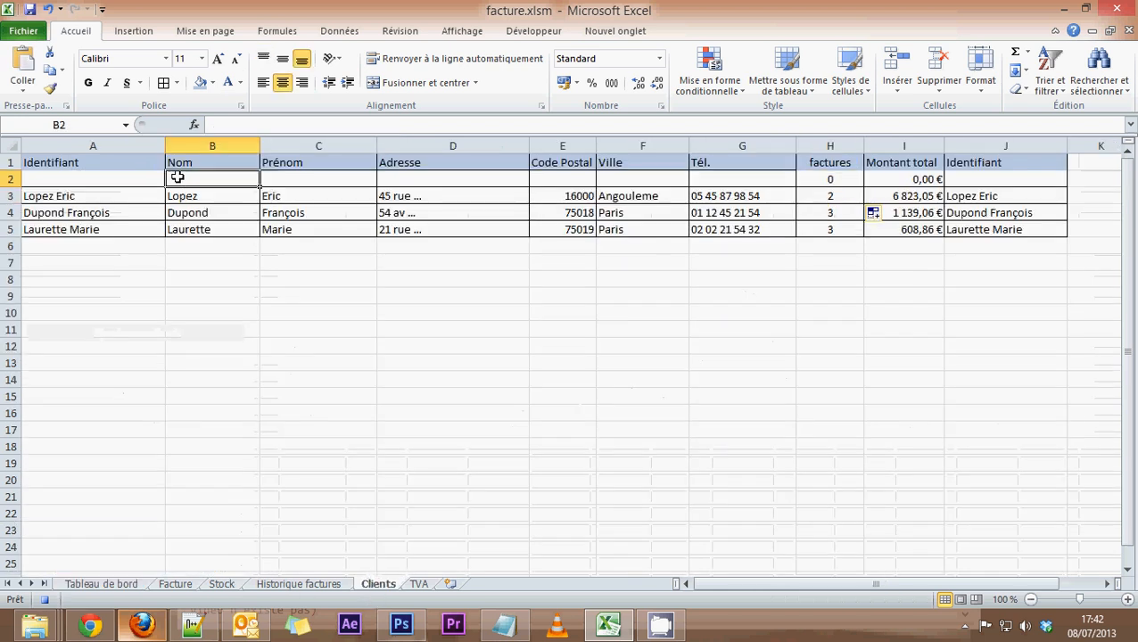
click(23, 89)
click(20, 191)
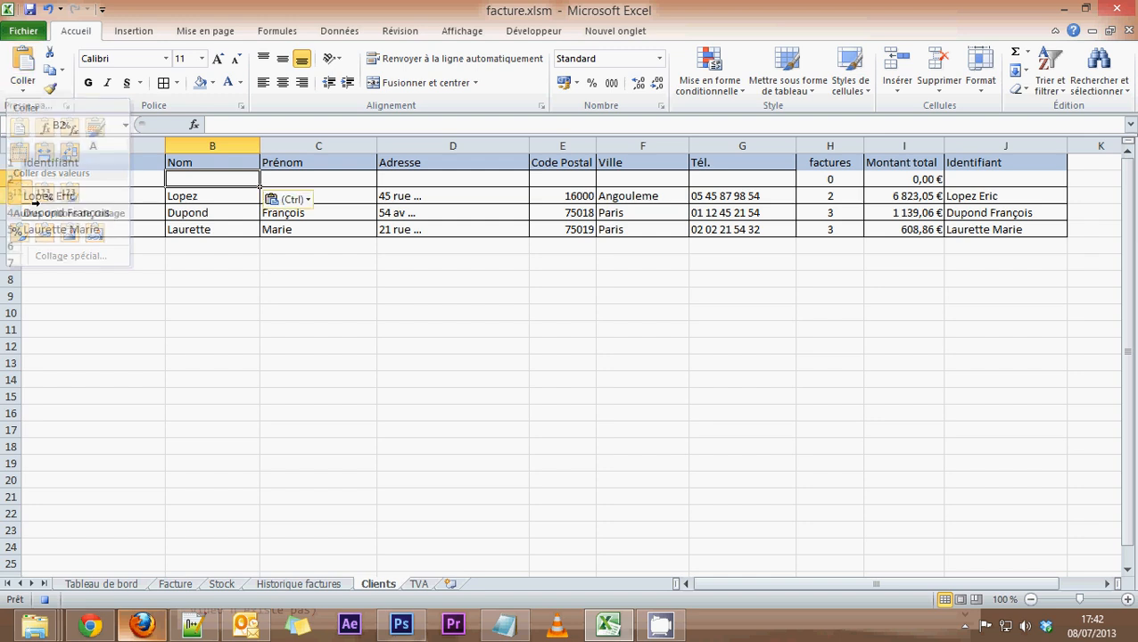
Copy the Prénom field B3 from Tableau de bord and paste it as values into C2 on Clients.
click(112, 584)
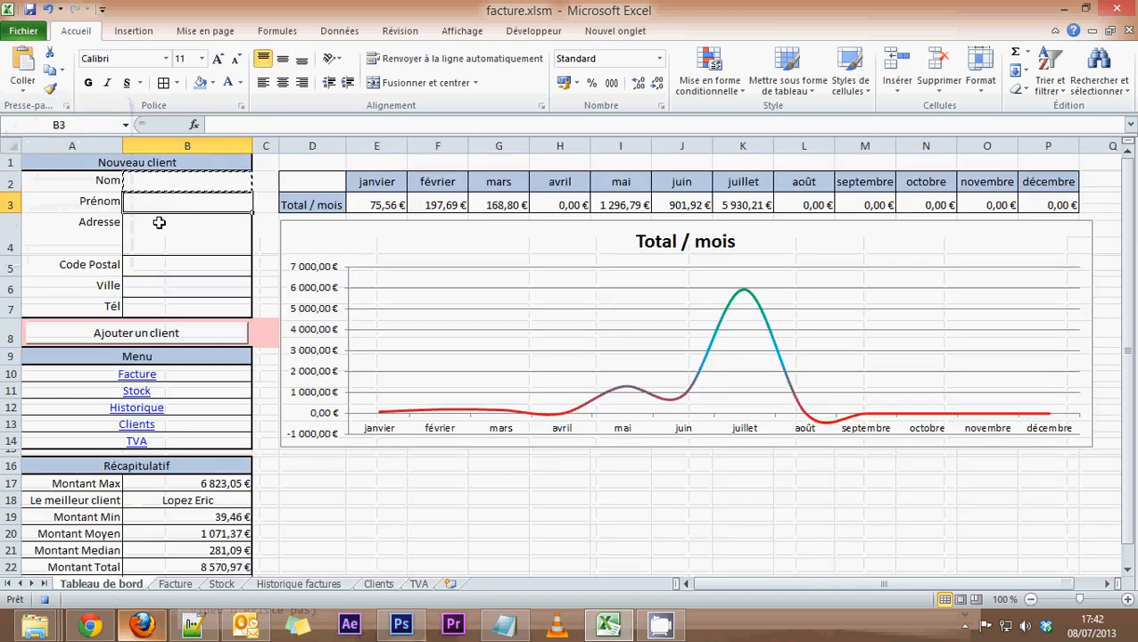
click(378, 585)
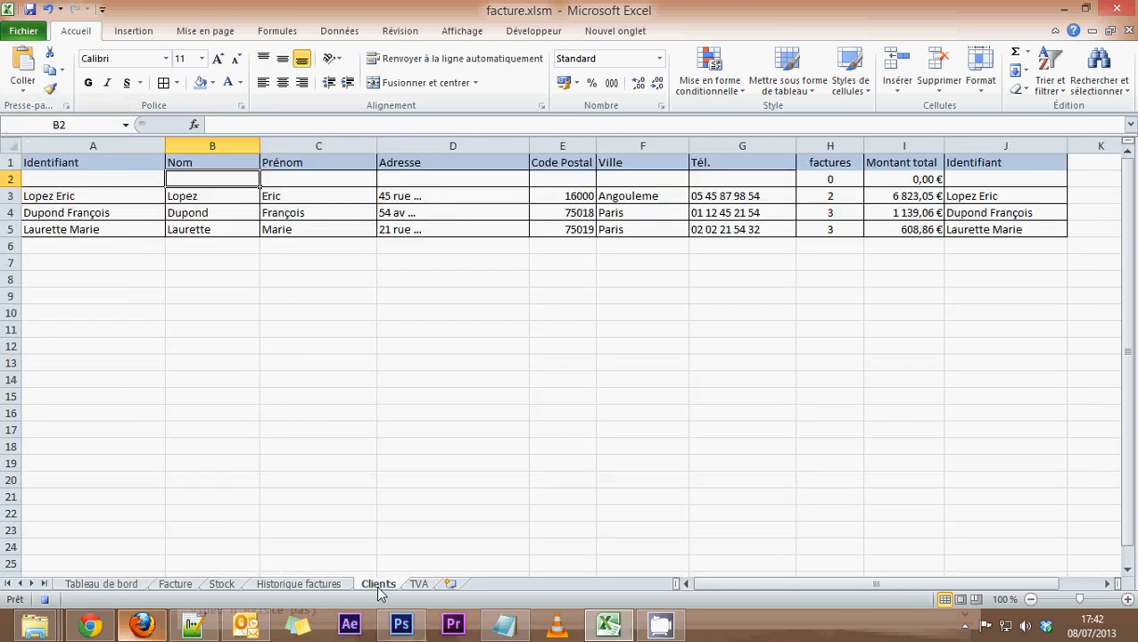
click(294, 182)
click(23, 85)
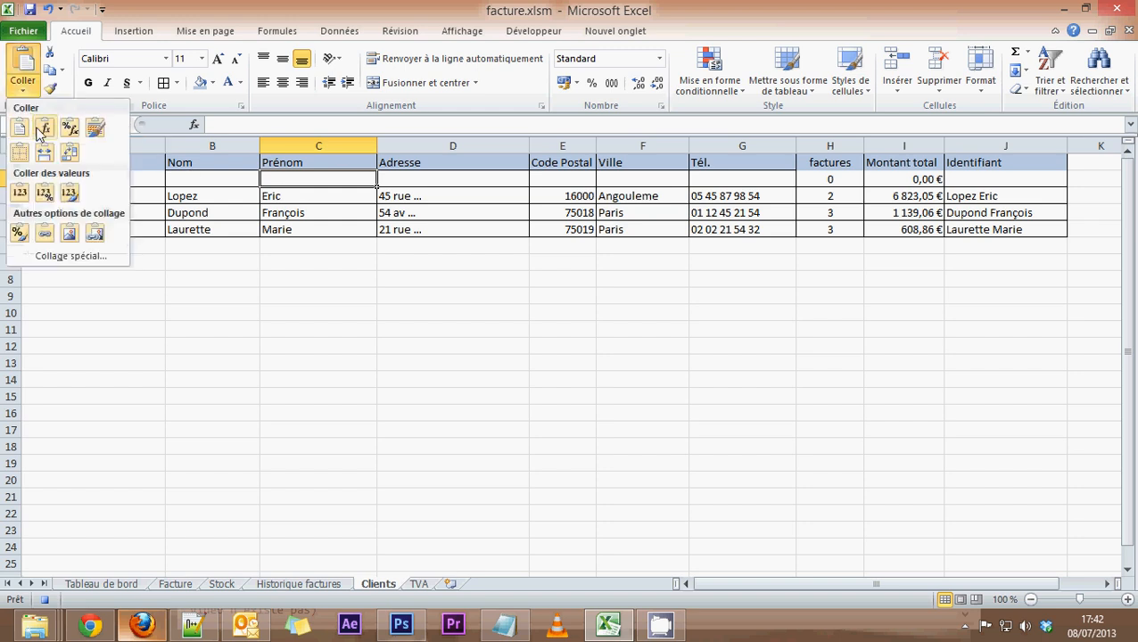
click(21, 197)
Copy the Adresse field B4 from Tableau de bord and paste it as values into D2 on Clients.
click(101, 584)
click(159, 234)
key(ctrl+c)
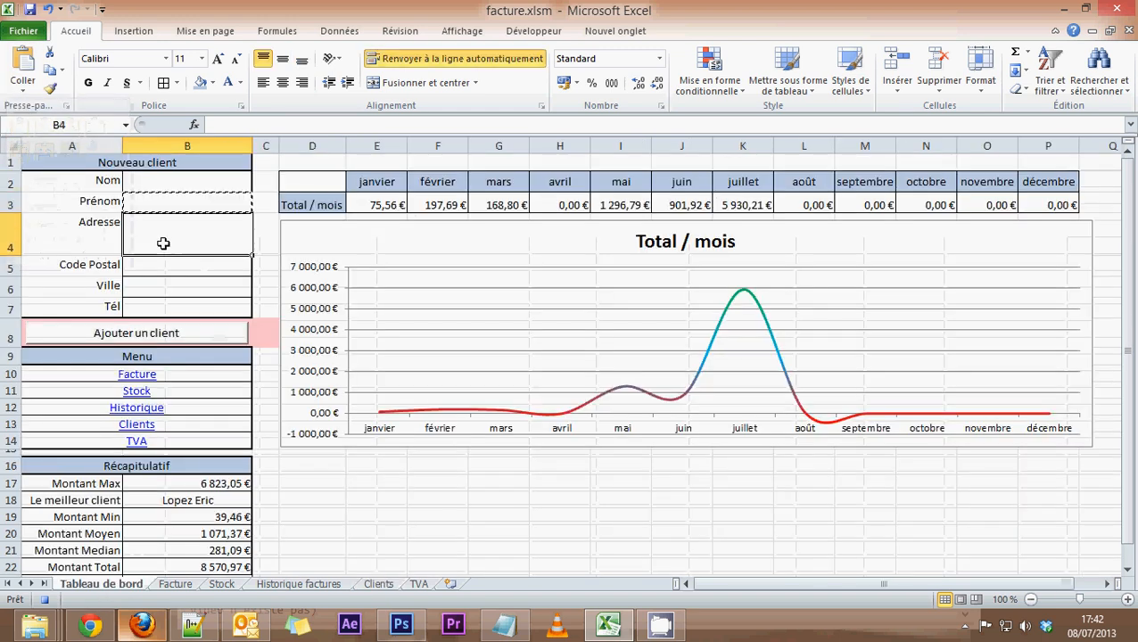
click(378, 584)
click(409, 179)
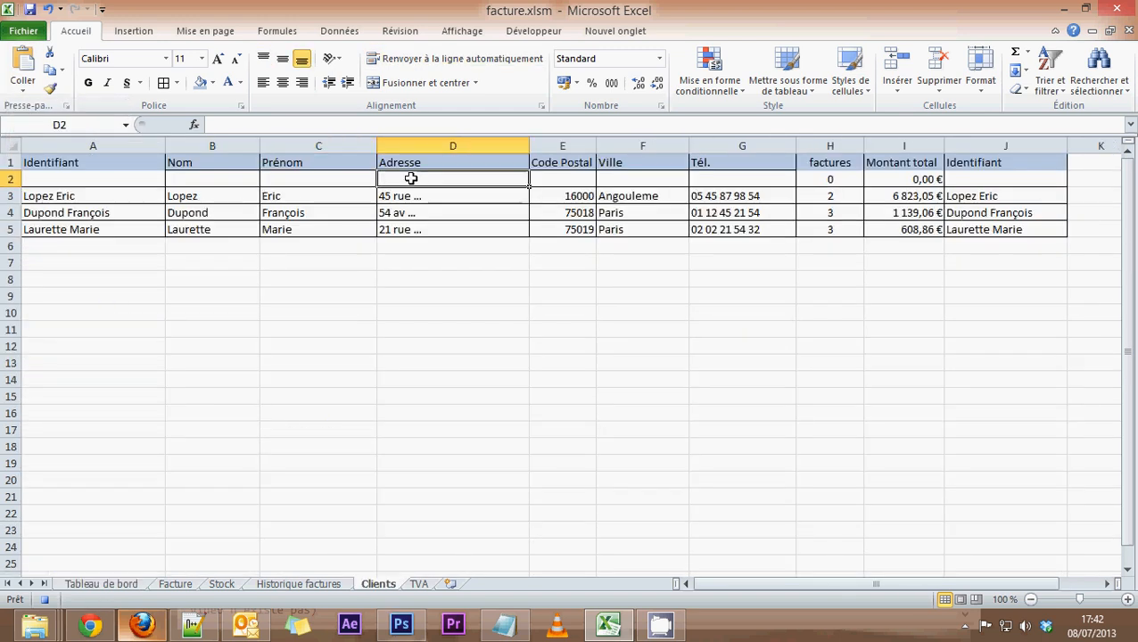
click(24, 86)
click(22, 192)
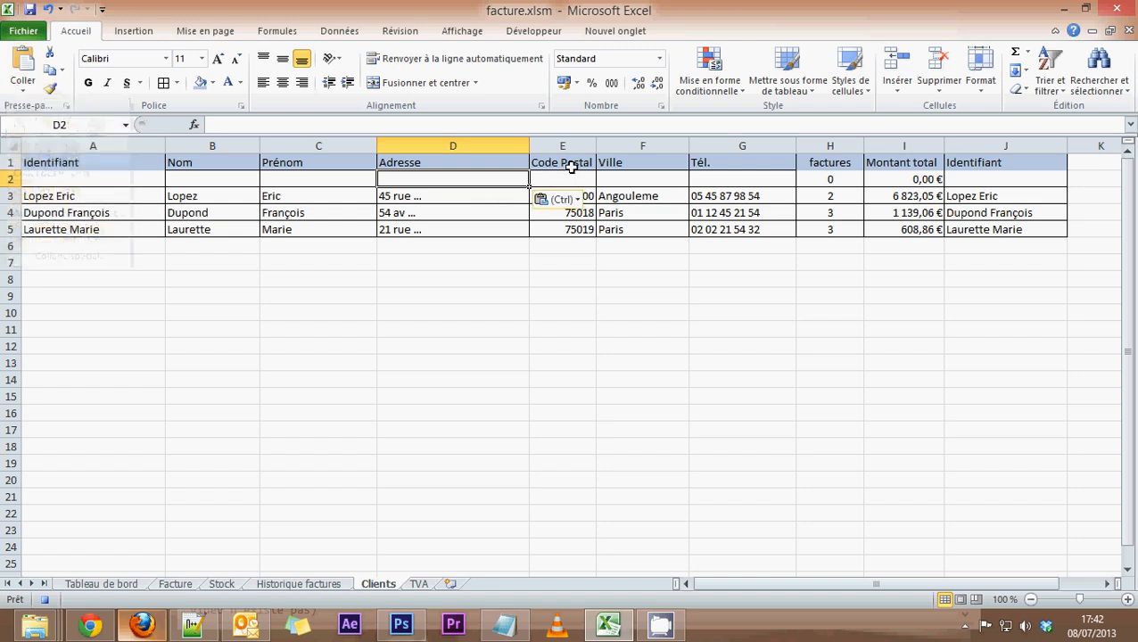
Copy the Code Postal field B5 from Tableau de bord and paste it as values into E2 on Clients.
click(567, 178)
click(125, 585)
click(145, 265)
key(ctrl+c)
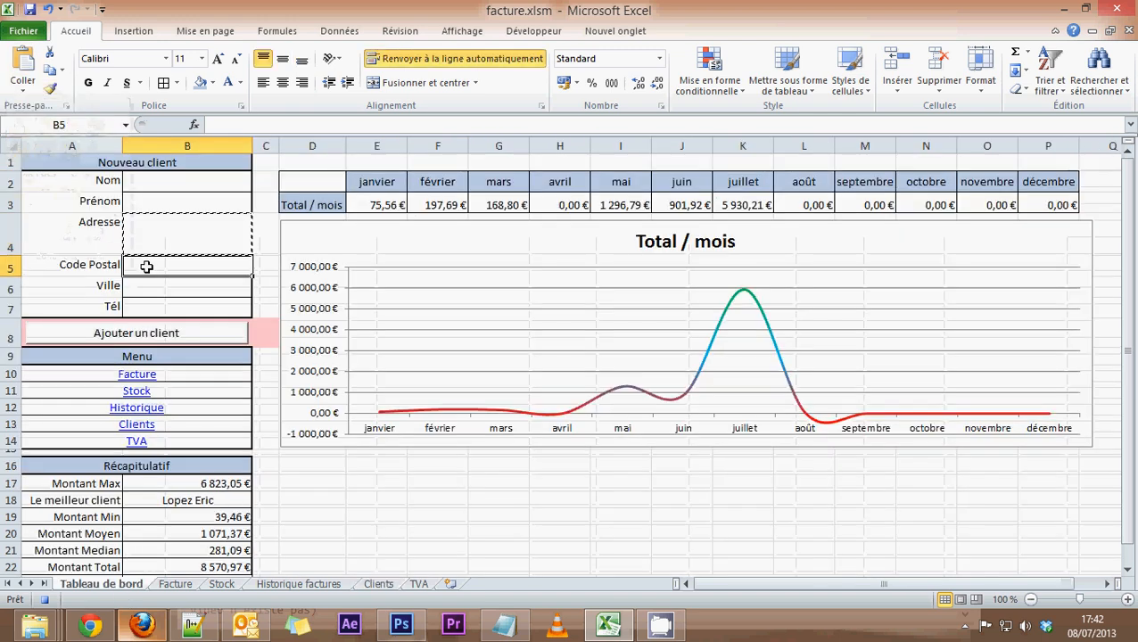
click(380, 584)
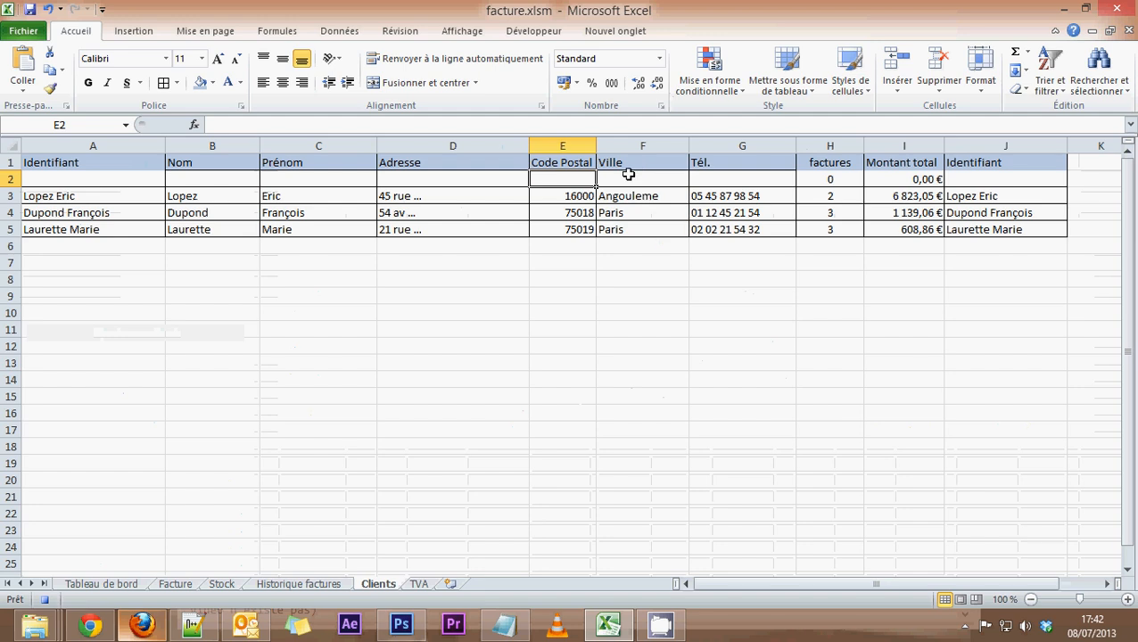
click(23, 89)
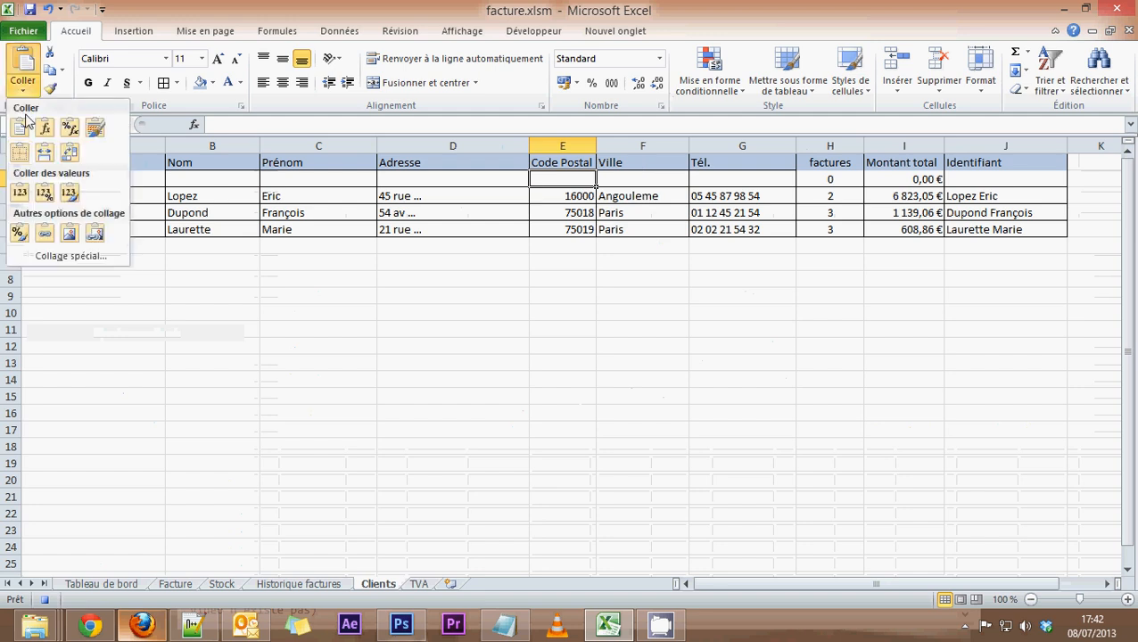
click(20, 195)
Copy the Ville field B6 from Tableau de bord and paste it as values into F2 on Clients.
click(623, 178)
click(125, 583)
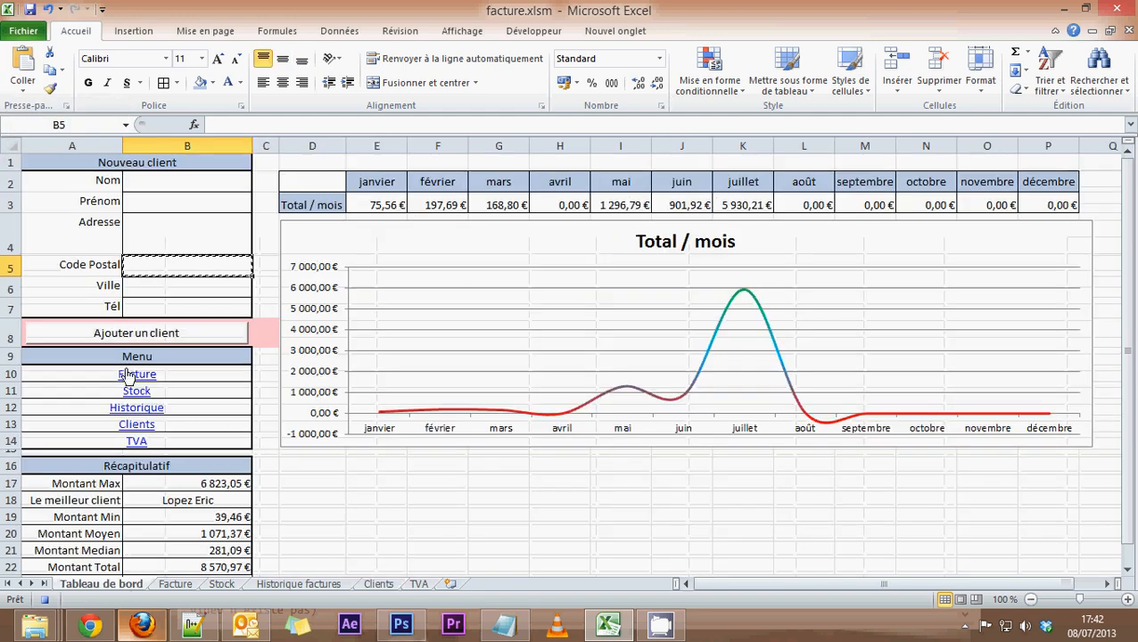
click(147, 288)
key(ctrl+c)
click(378, 584)
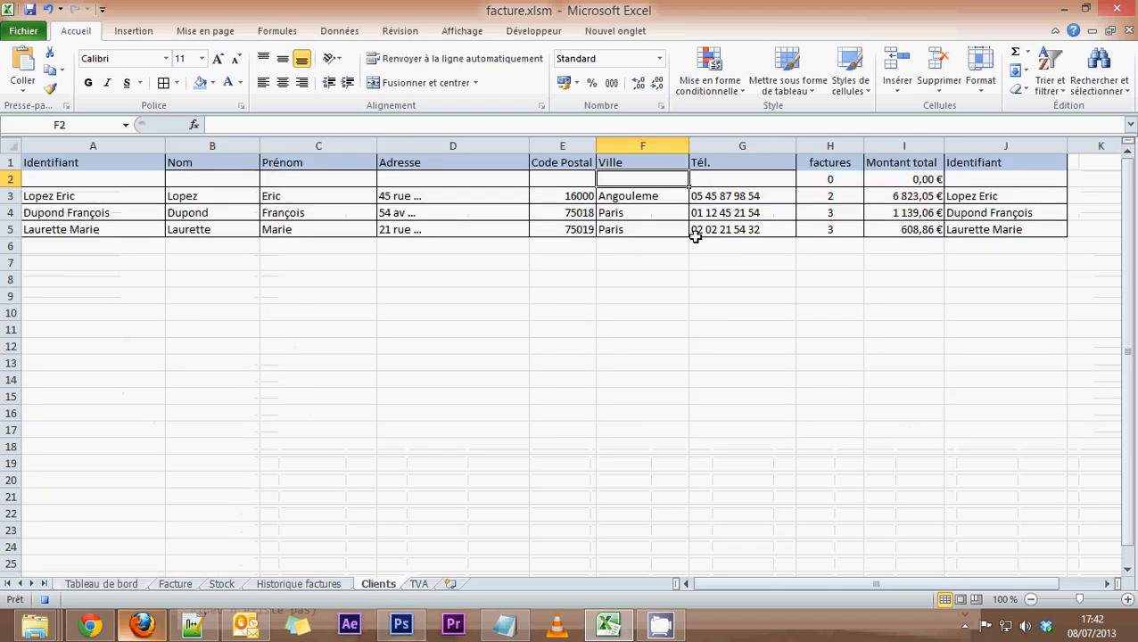
click(23, 91)
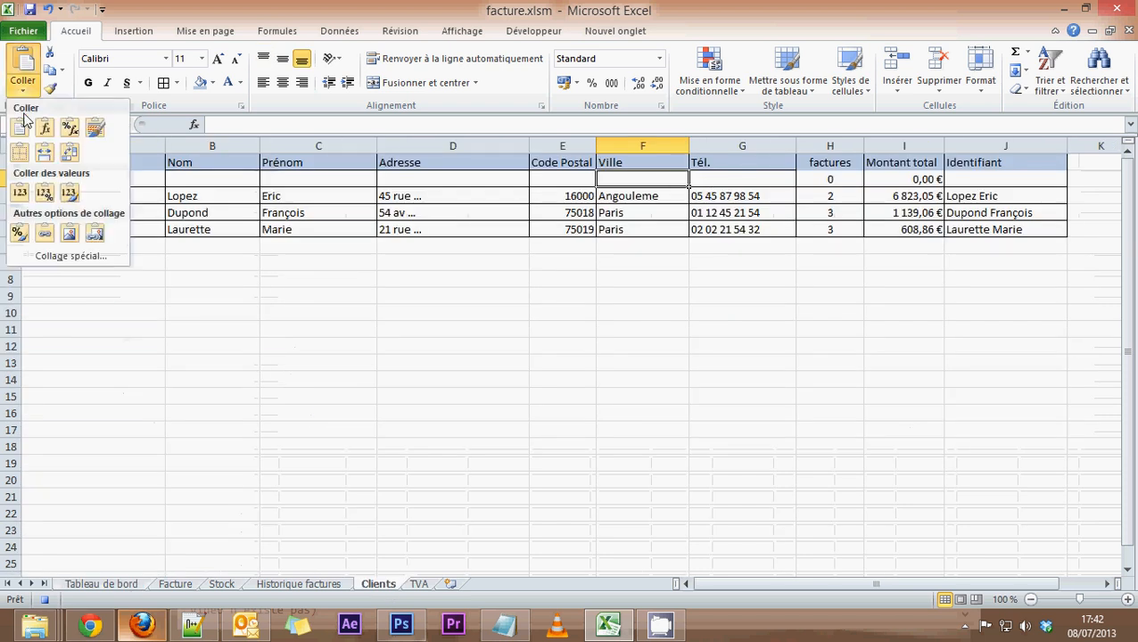
click(20, 191)
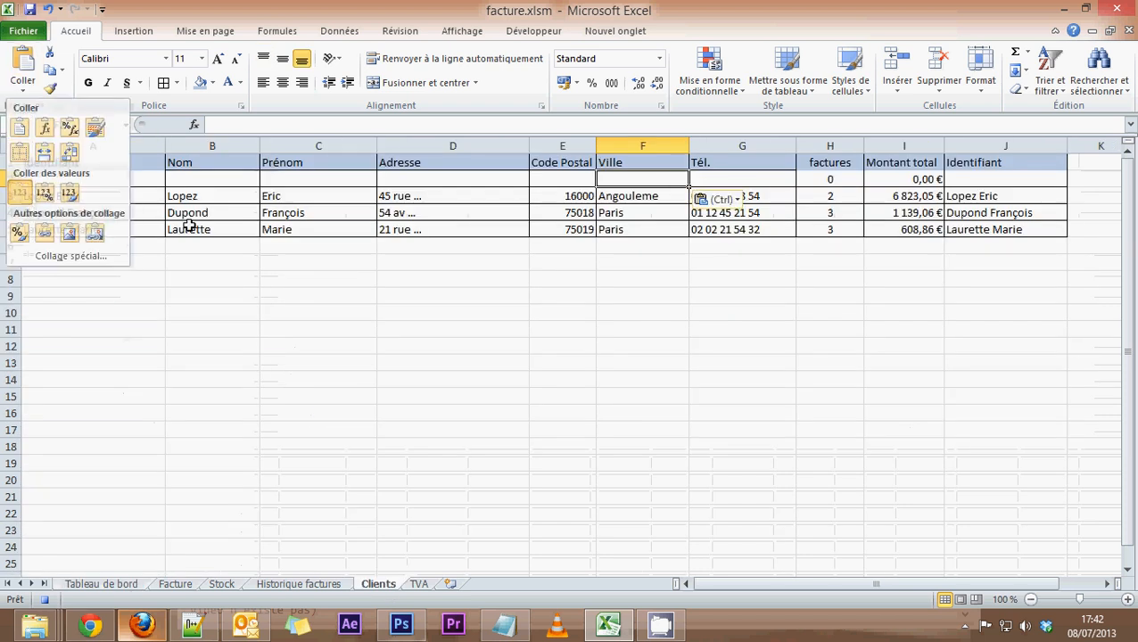
Copy the Tél field B7 from Tableau de bord and paste it as values into G2 on Clients.
click(98, 584)
click(126, 305)
key(ctrl+c)
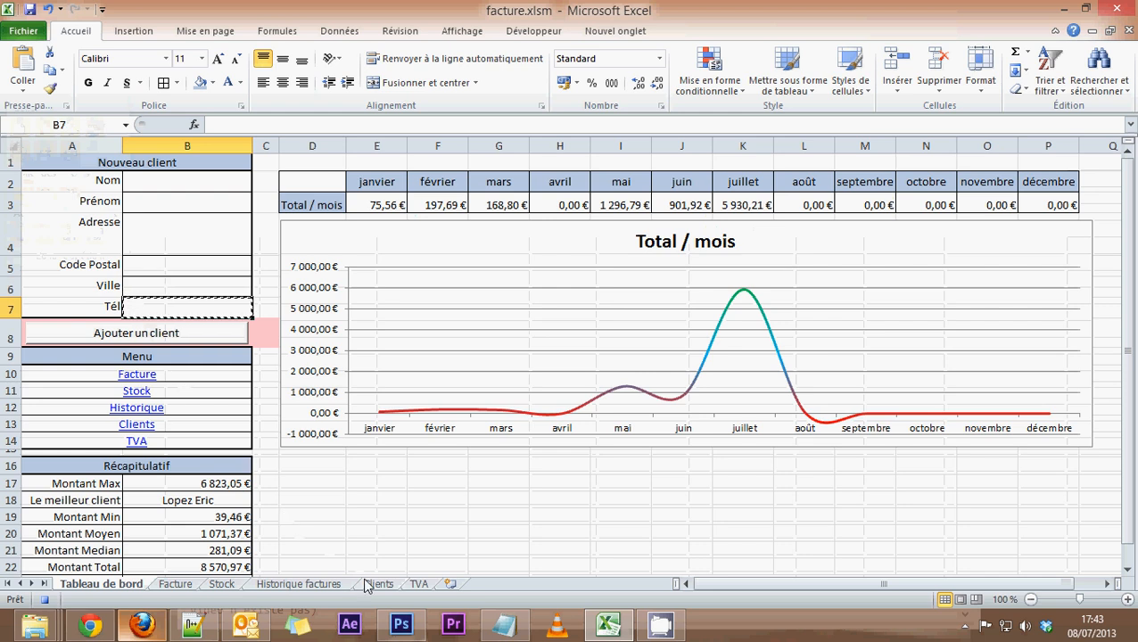
click(378, 584)
click(703, 190)
click(709, 180)
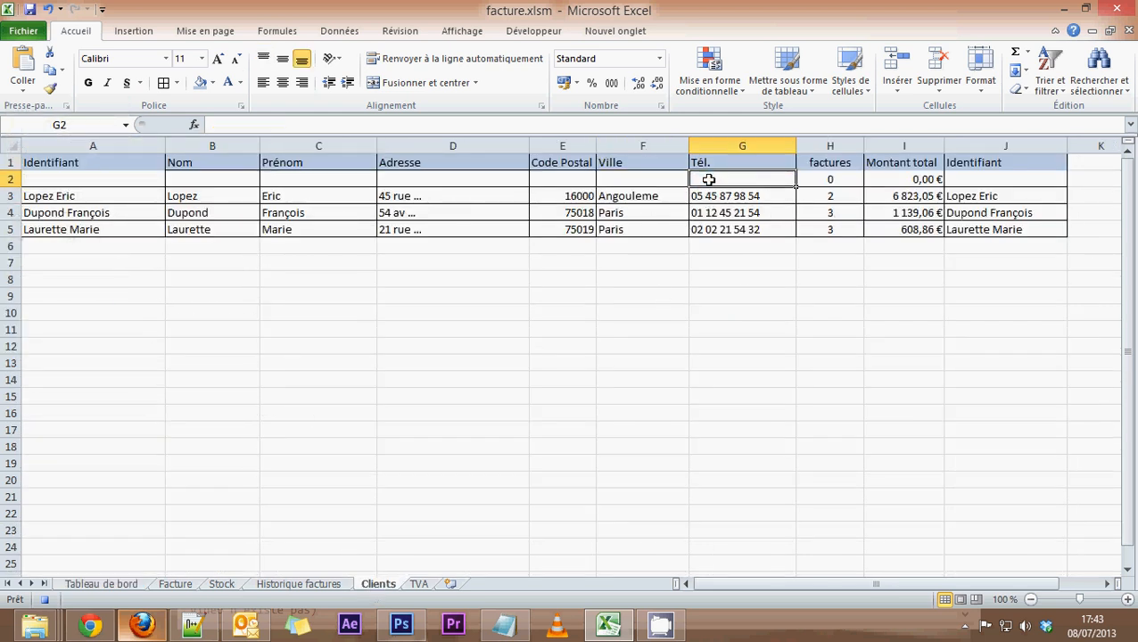
click(23, 86)
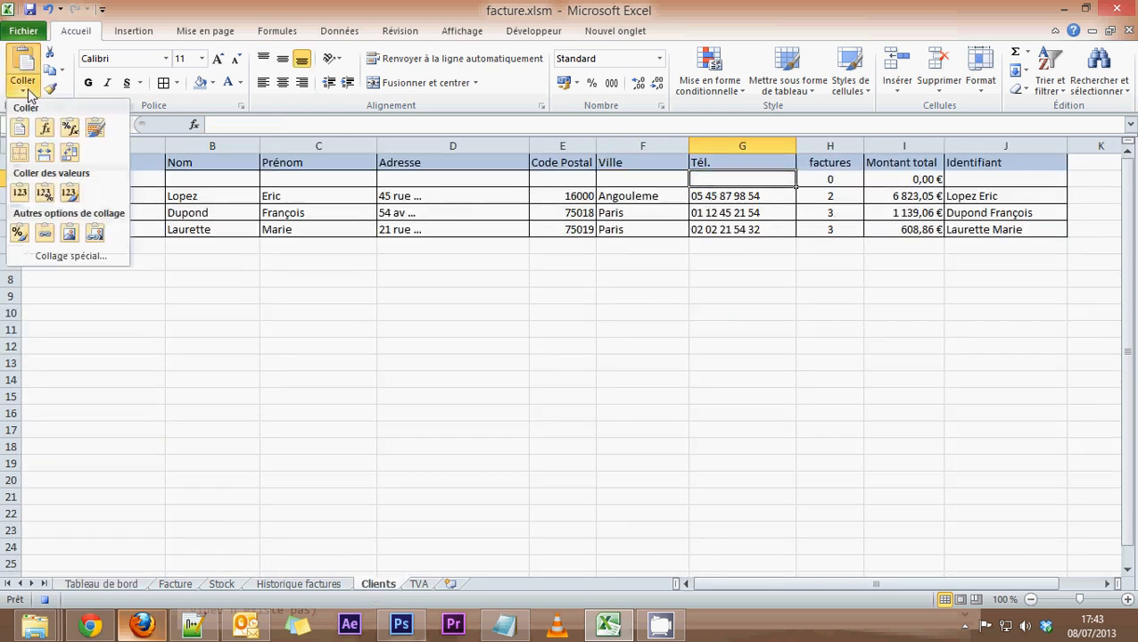
click(21, 190)
Return to the Tableau de bord sheet and stop recording the macro.
click(101, 585)
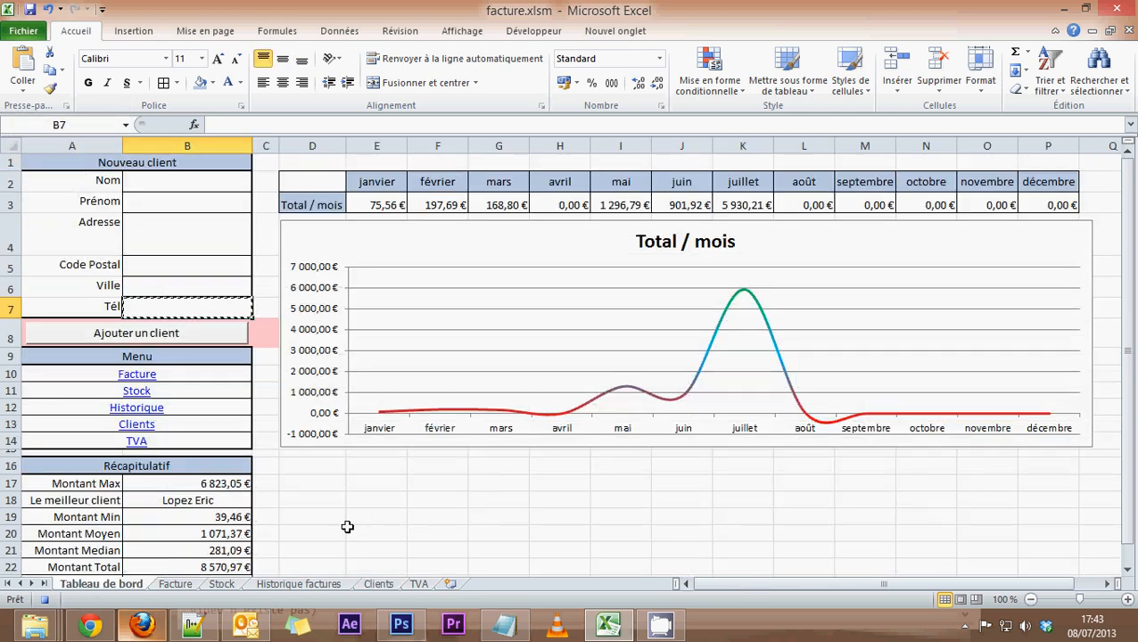
click(535, 31)
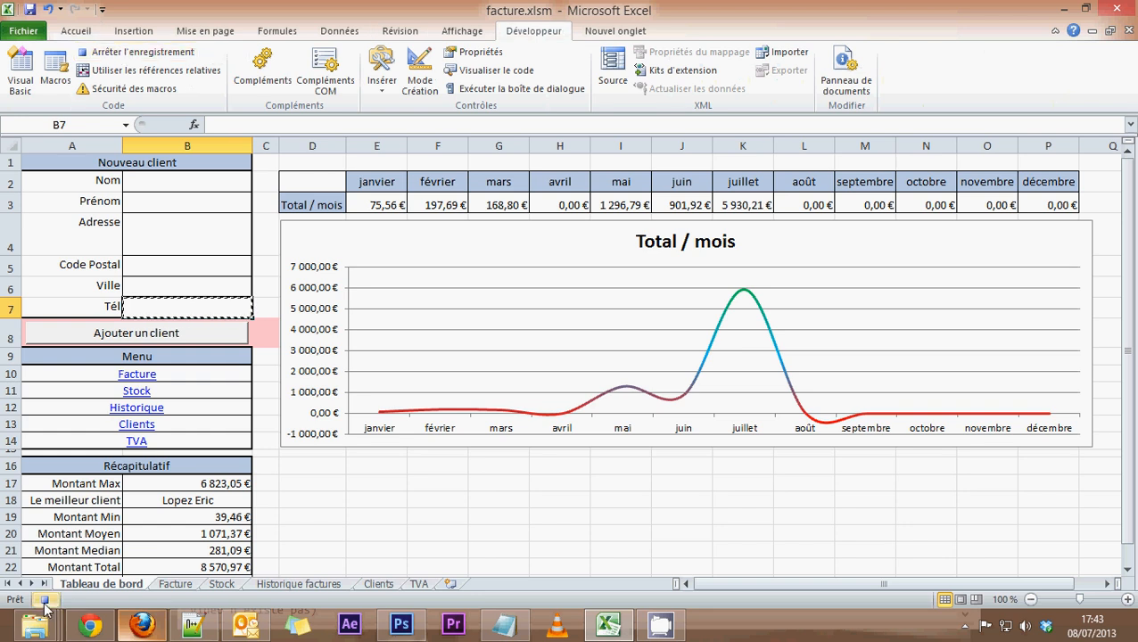
click(134, 52)
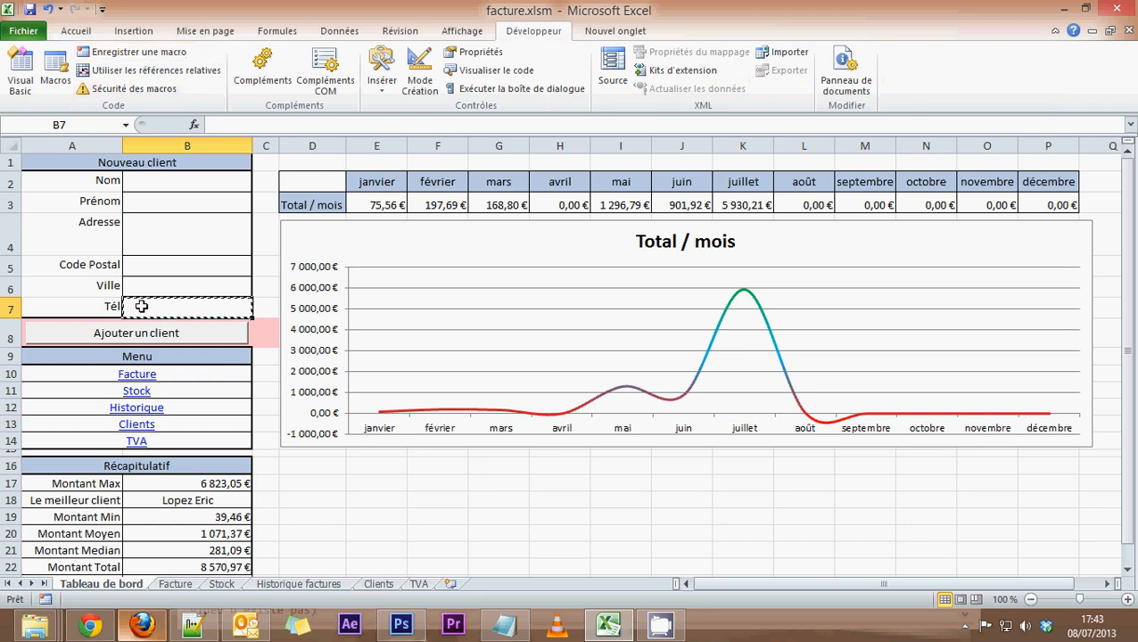
Assign the nouveauclient2 macro to the Ajouter un client button on the Tableau de bord sheet.
right_click(141, 338)
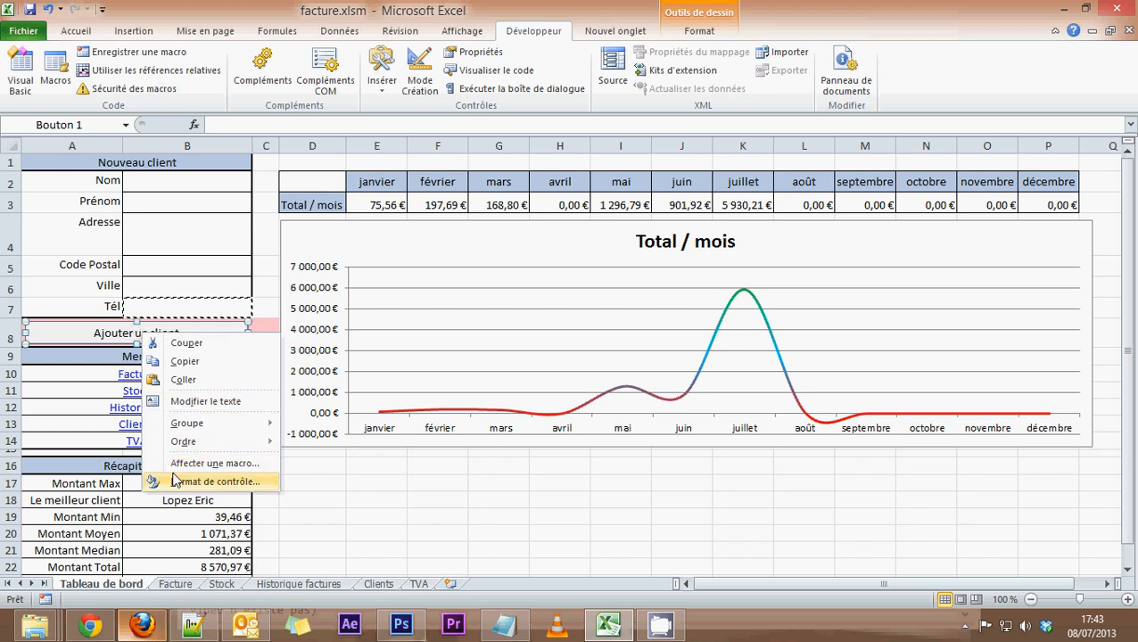
click(184, 467)
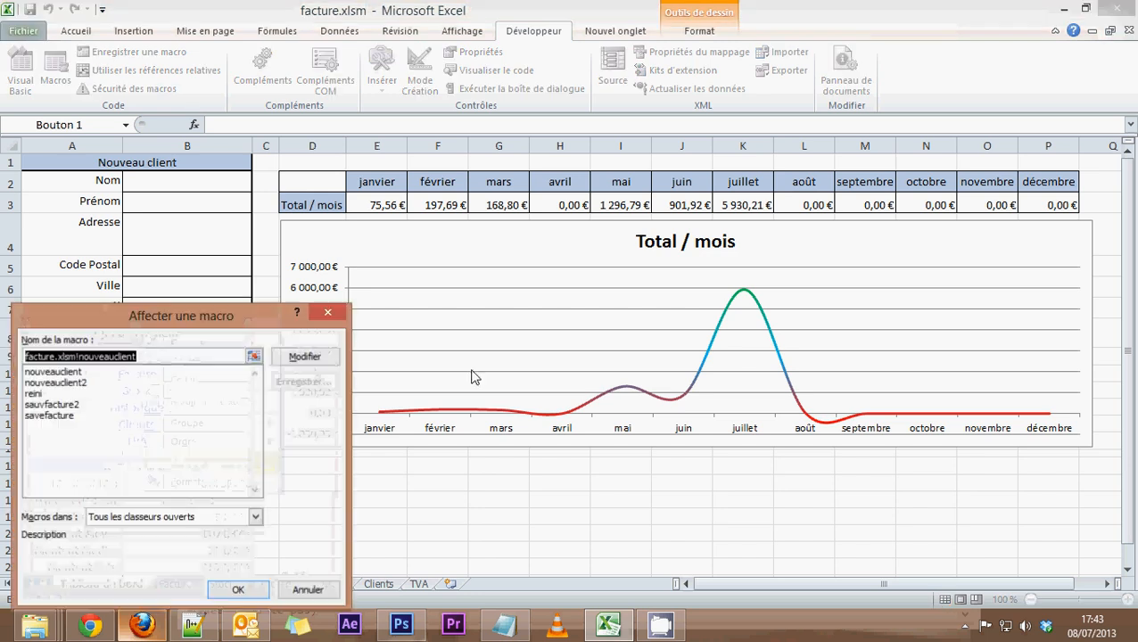
double_click(55, 383)
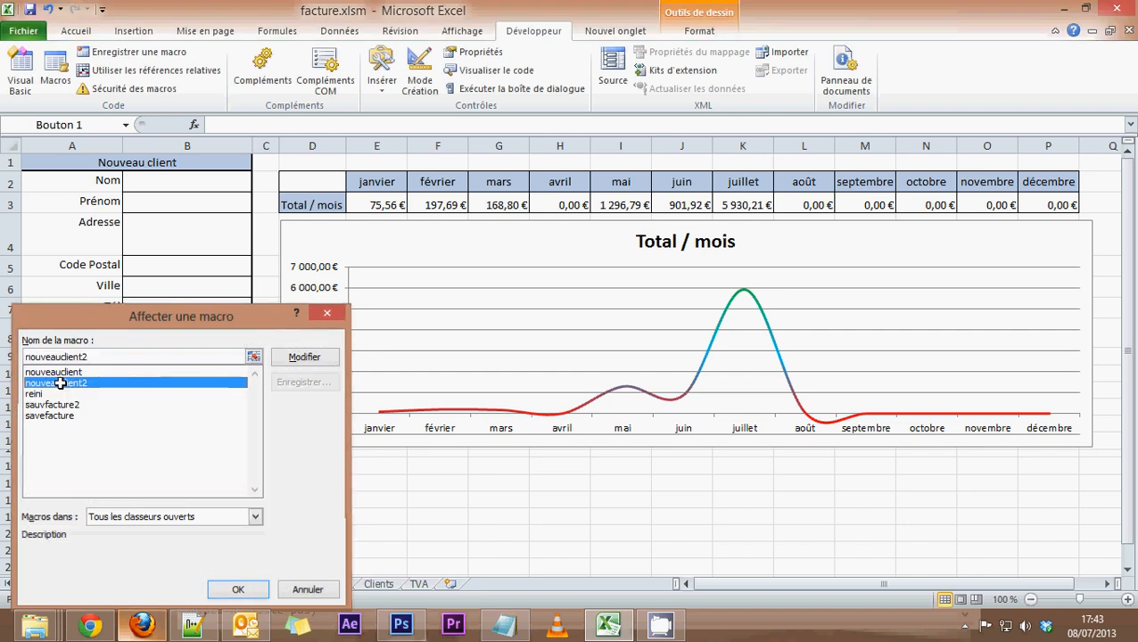
click(350, 498)
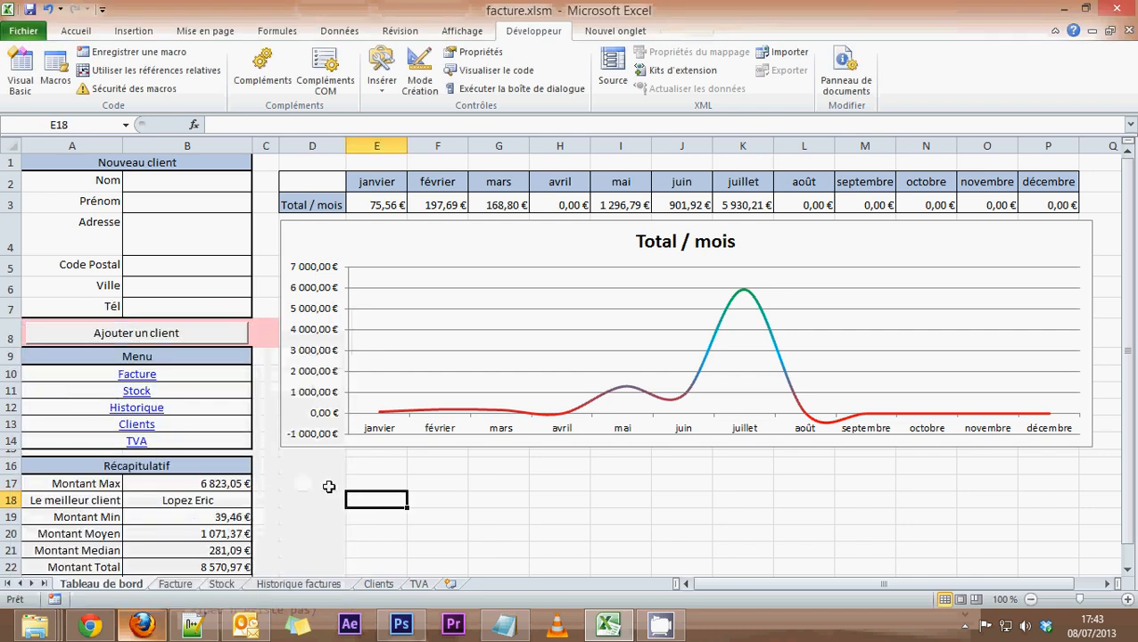
Delete the blank client row 2 from the Clients sheet and return to the Tableau de bord sheet.
click(378, 584)
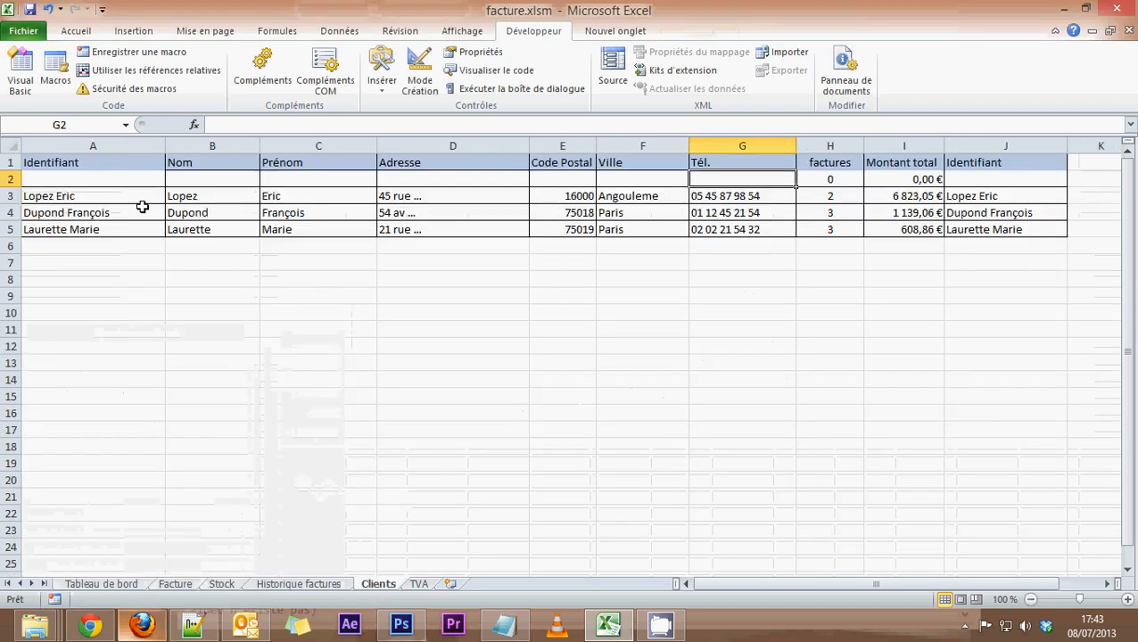
right_click(5, 180)
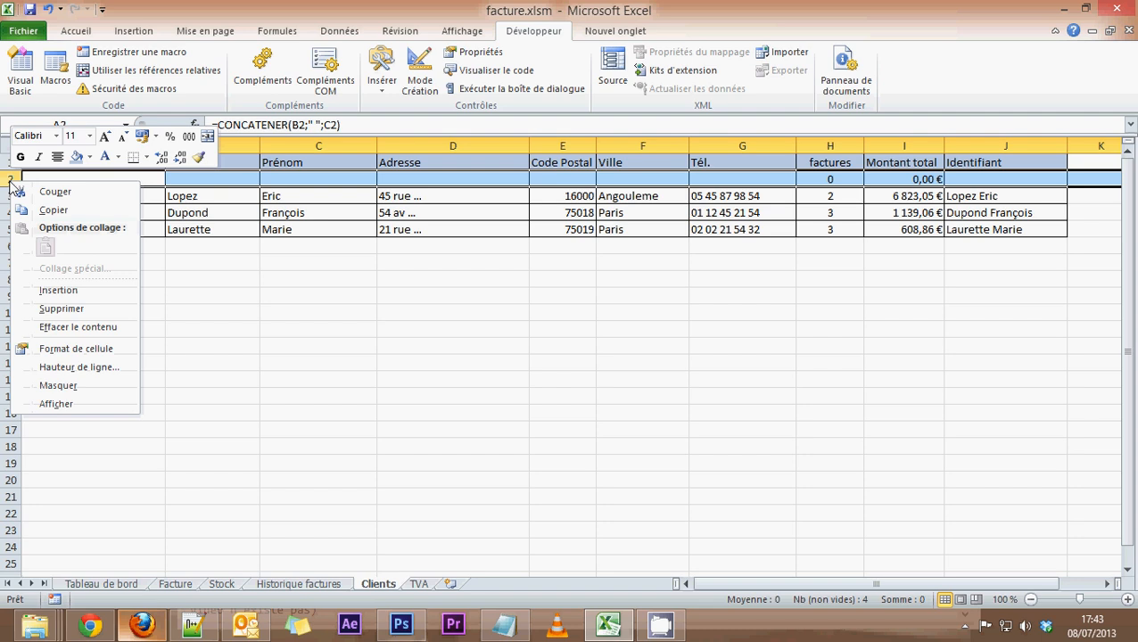
click(49, 311)
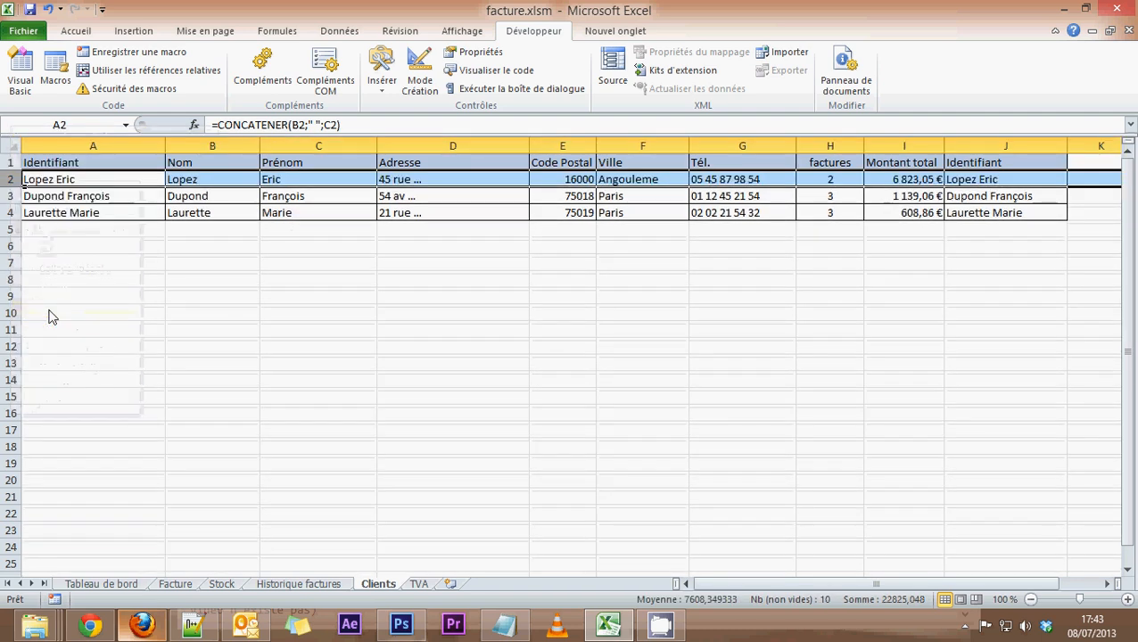
click(94, 584)
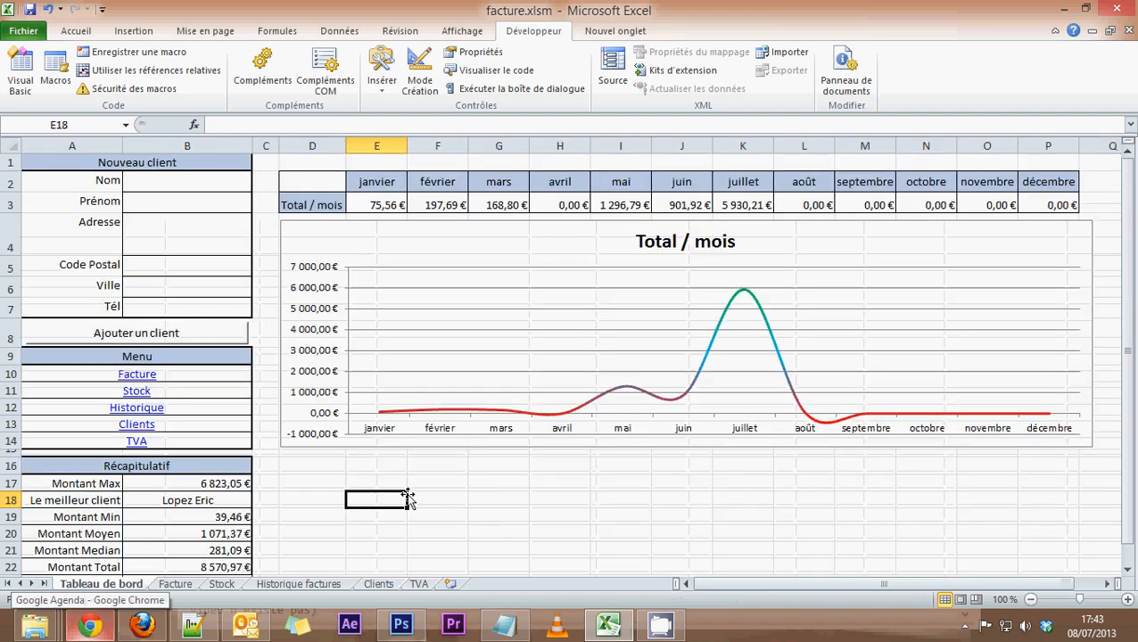
click(357, 470)
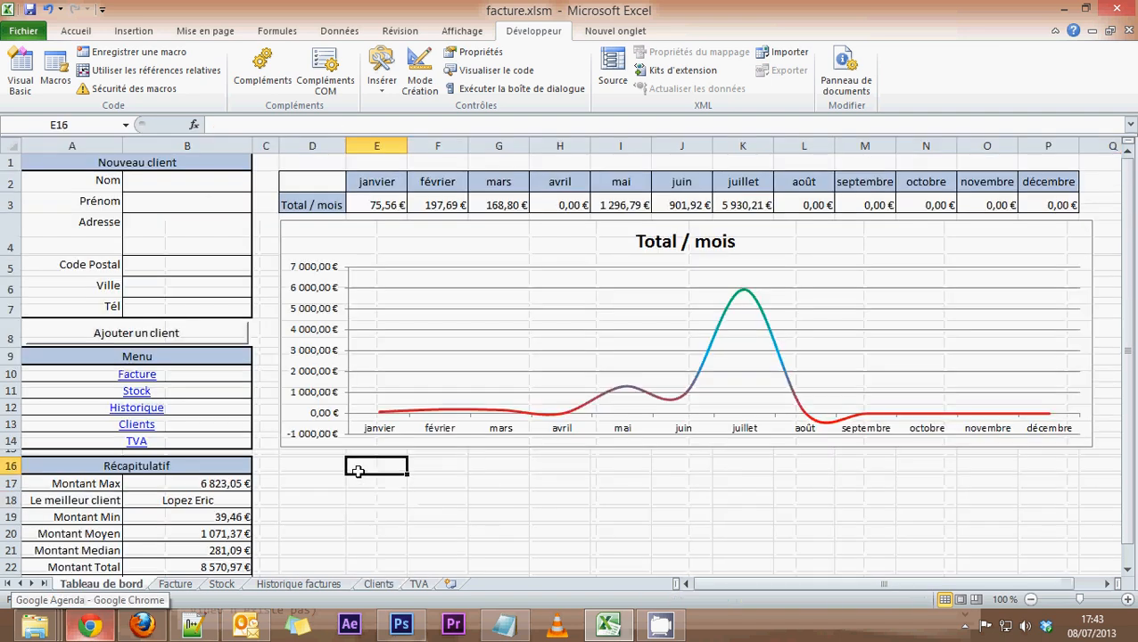